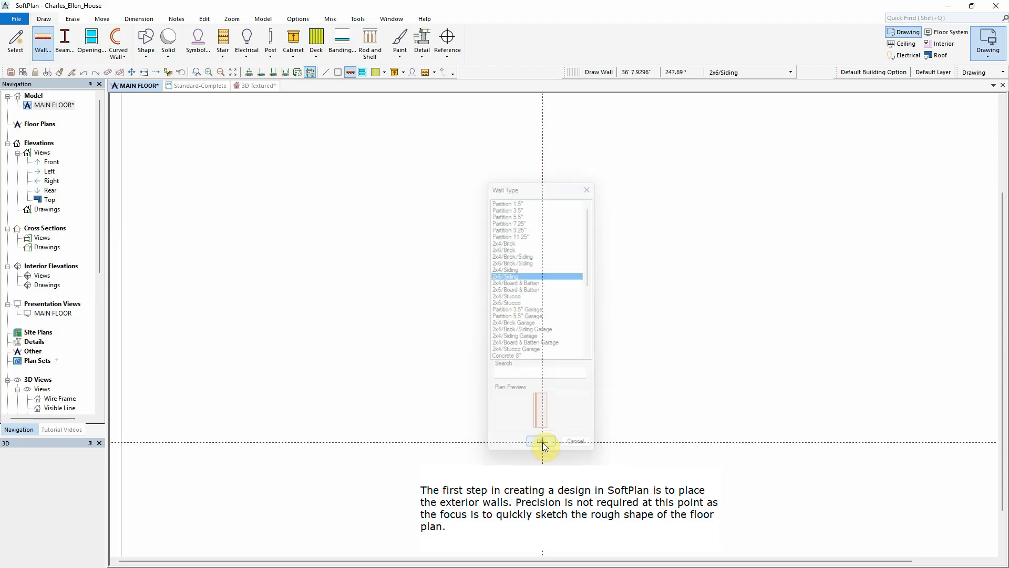
Step: Draw the upper 2x6/Siding exterior walls: about 22' across the top, 21' down, and a notch about 7' deep and 6'-8" high
left_click(410, 124)
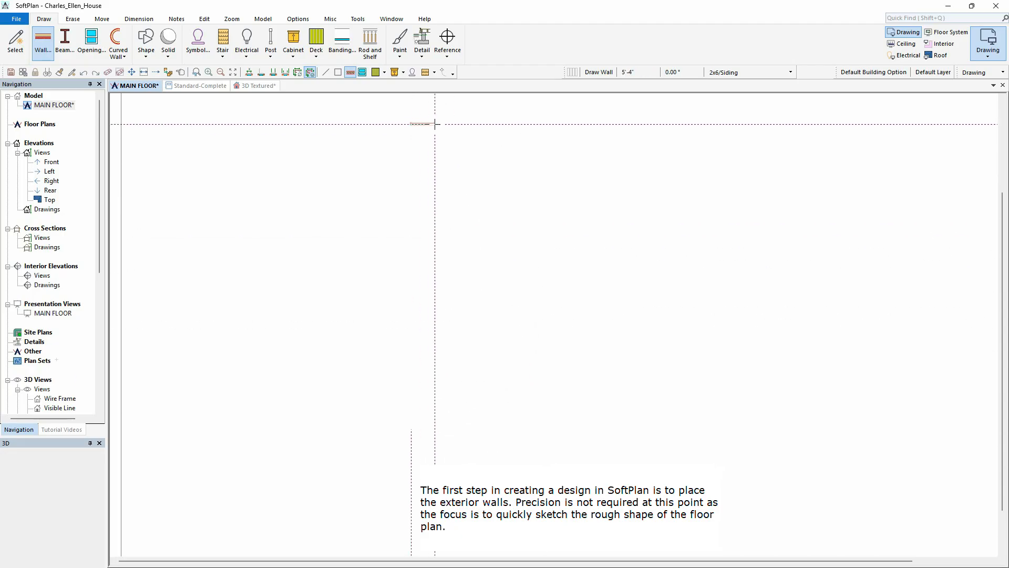
left_click(510, 124)
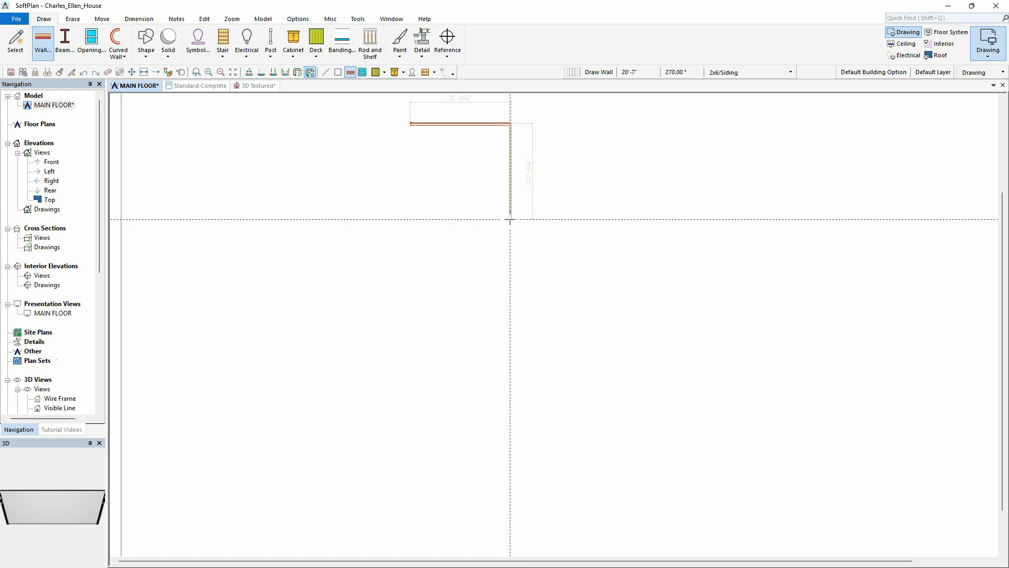
left_click(510, 220)
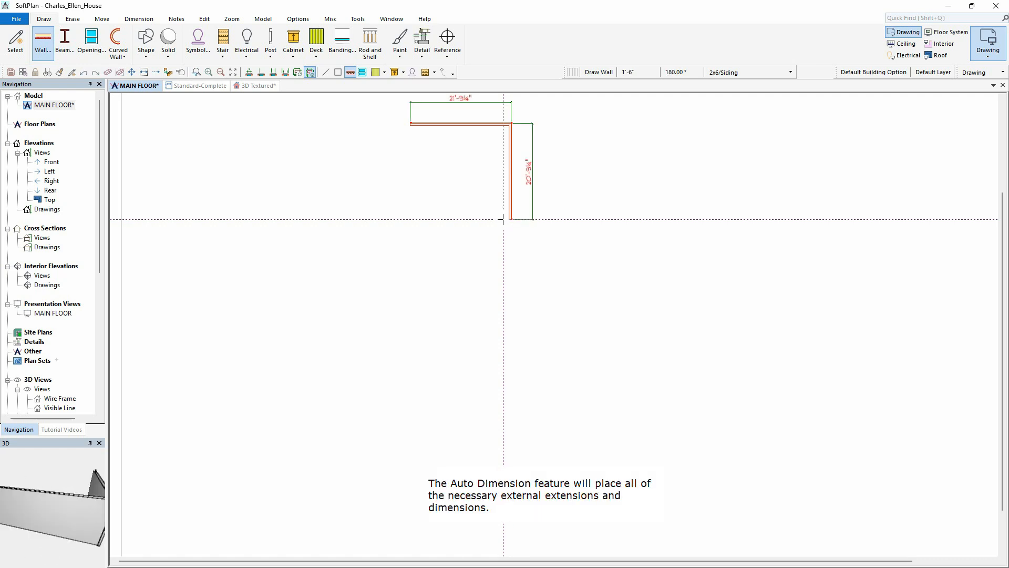
left_click(477, 219)
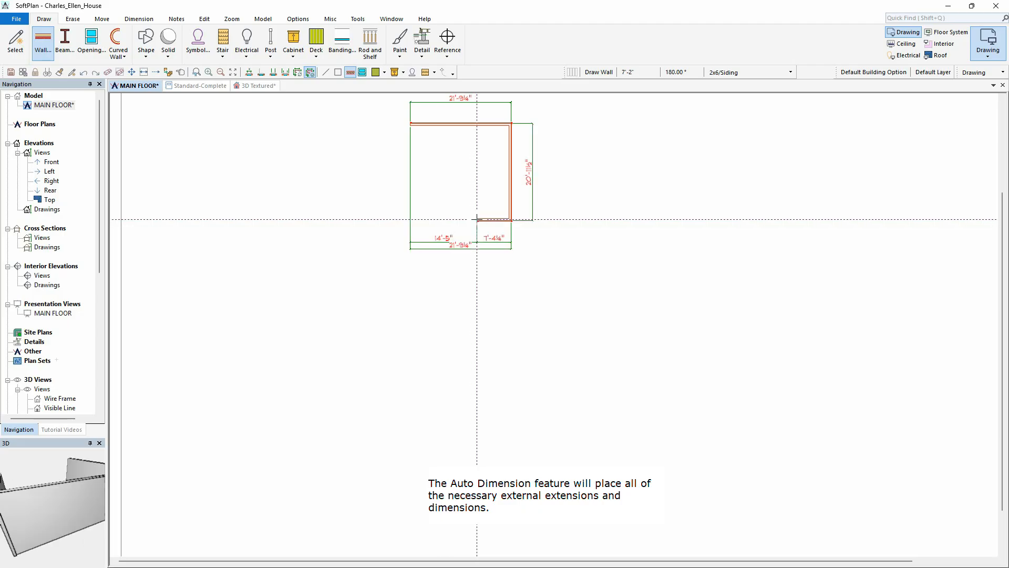
left_click(477, 251)
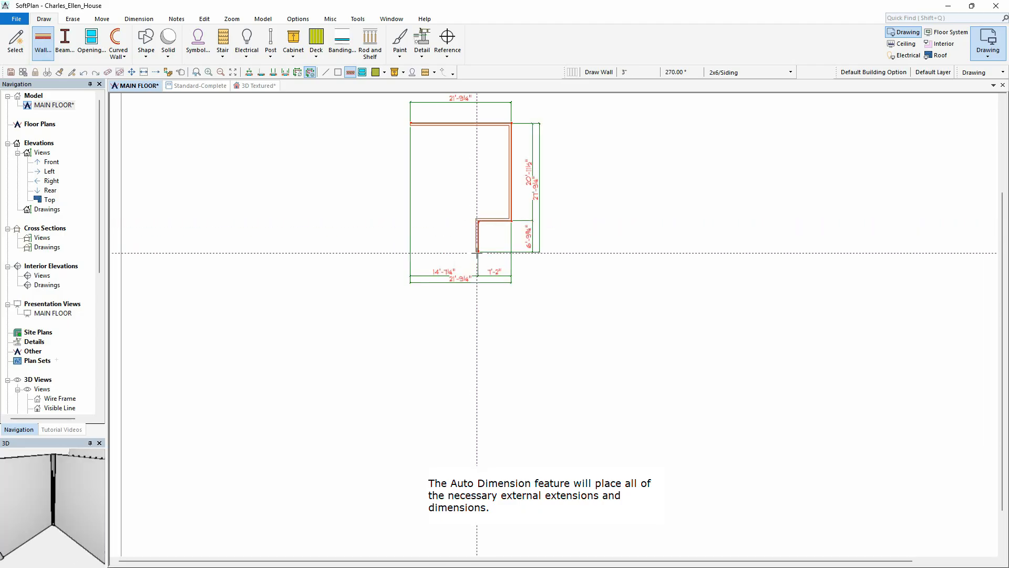
left_click(531, 251)
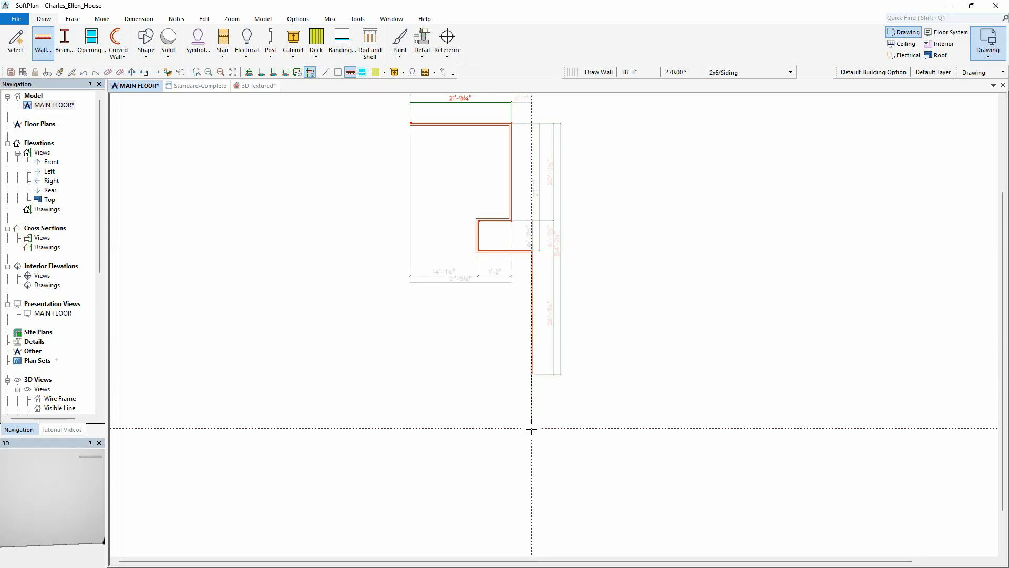
Step: Close the exterior outline with a right wall about 45'-8" long, a lower-right corner step about 7'-8" by 6'-8", and the bottom and left walls
left_click(531, 462)
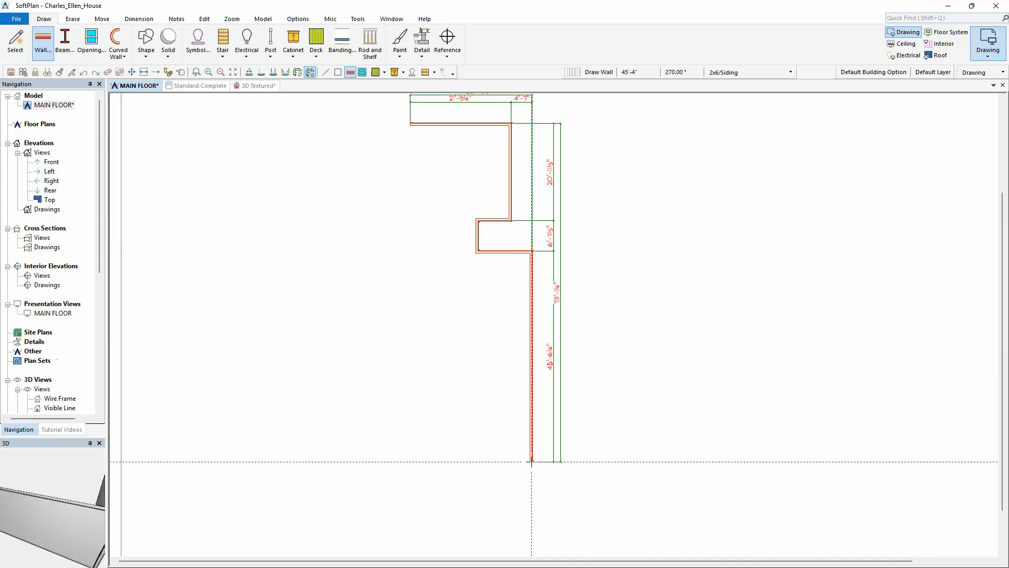
left_click(496, 462)
left_click(495, 493)
left_click(409, 493)
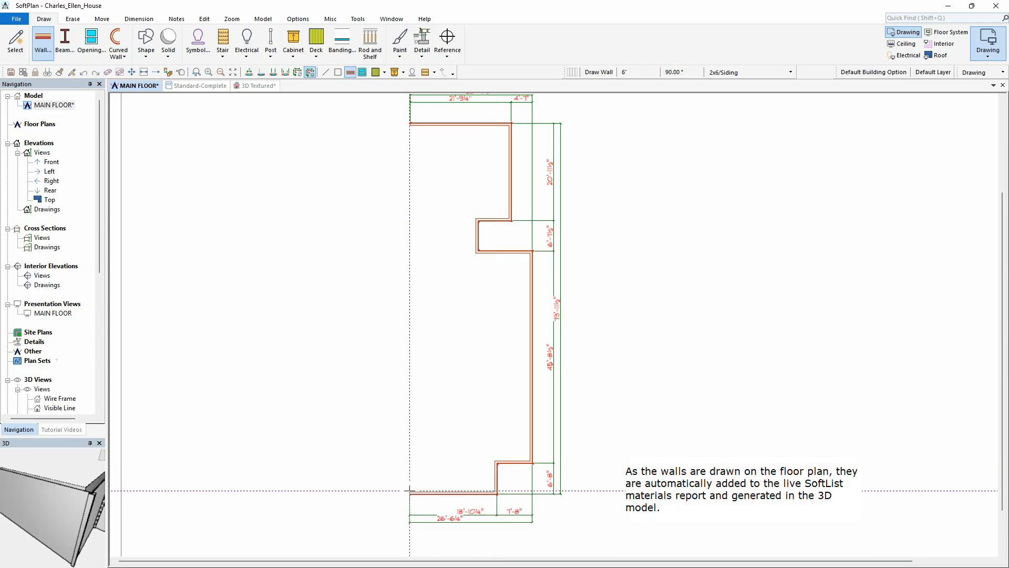
left_click(410, 128)
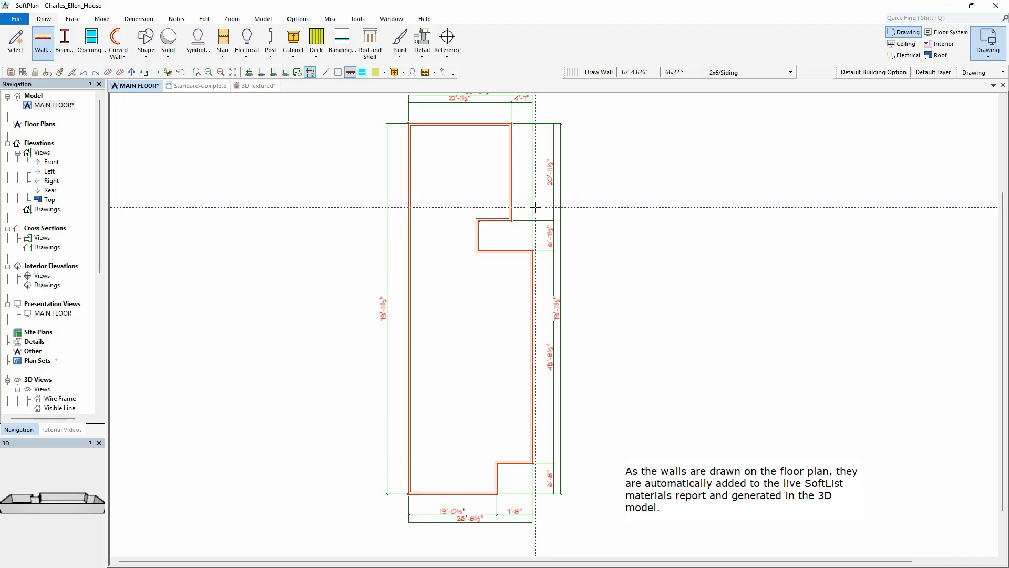
Step: Review the Standard-Complete materials report and the textured 3D model of the exterior walls, returning to the main floor plan
left_click(200, 85)
scroll(385, 210, "down", 3)
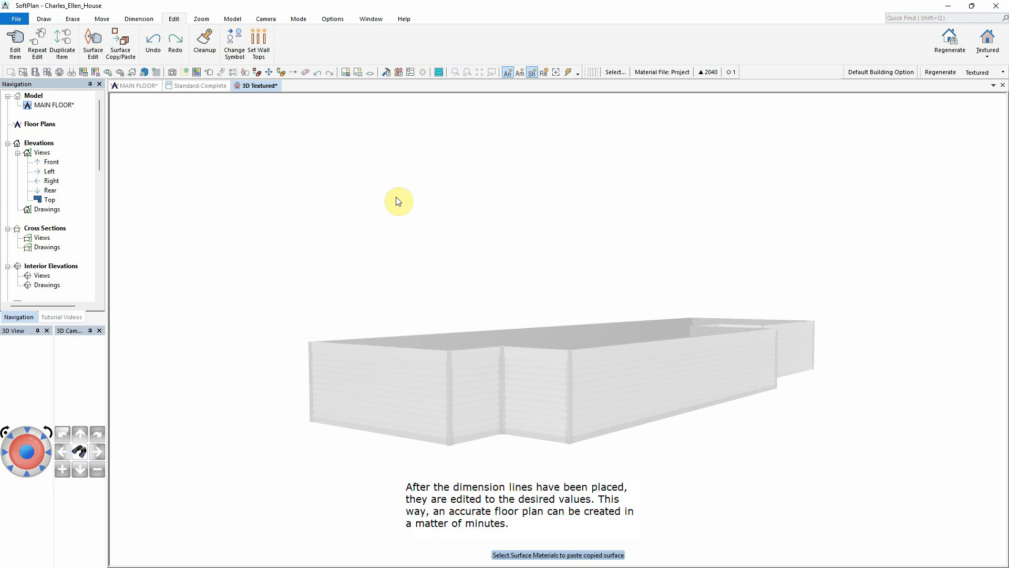
left_click(135, 86)
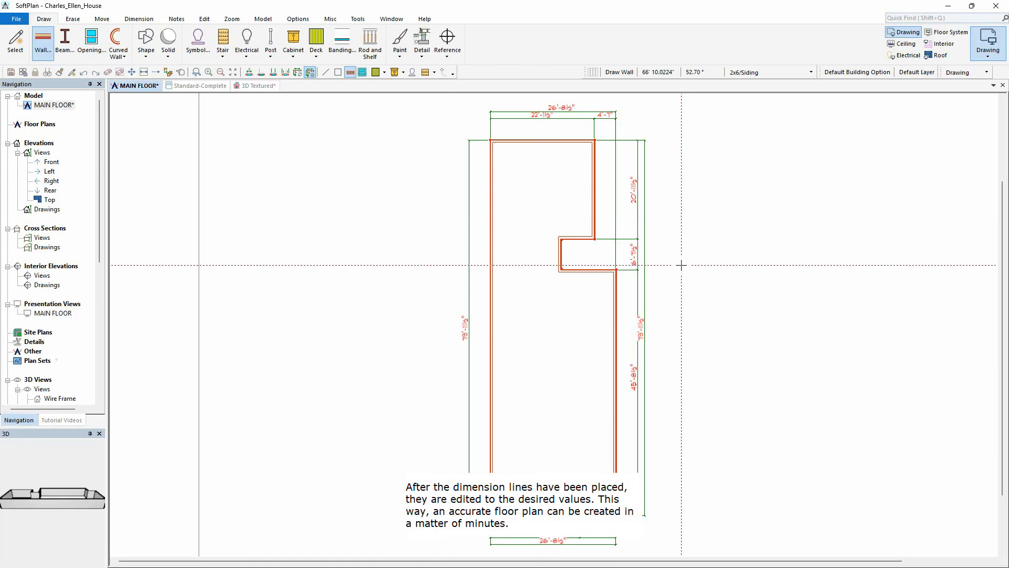
Step: Set the overall width dimension above the plan to 24'-0", adjusting the difference on the right side
scroll(576, 130, "up", 3)
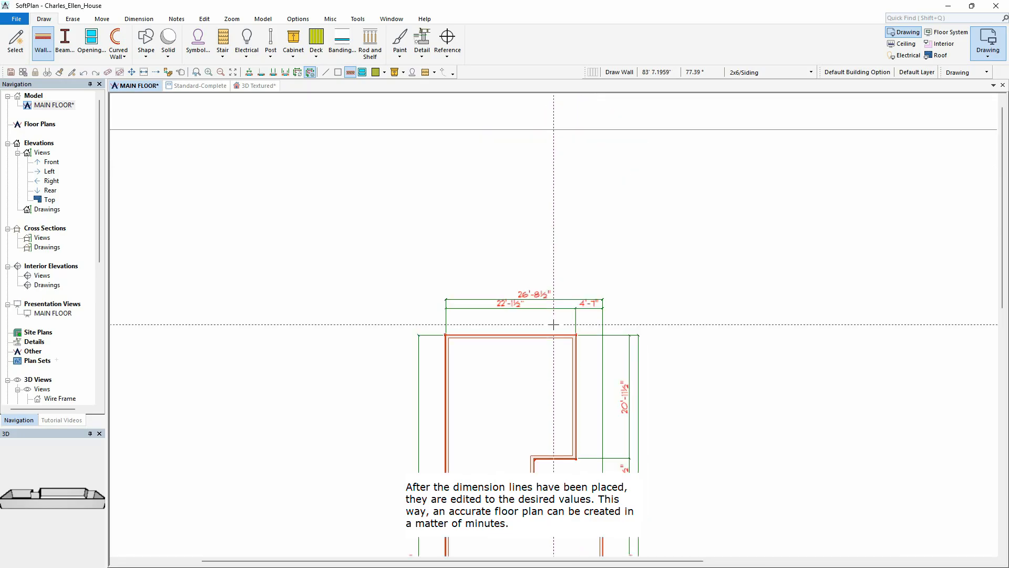
right_click(569, 274)
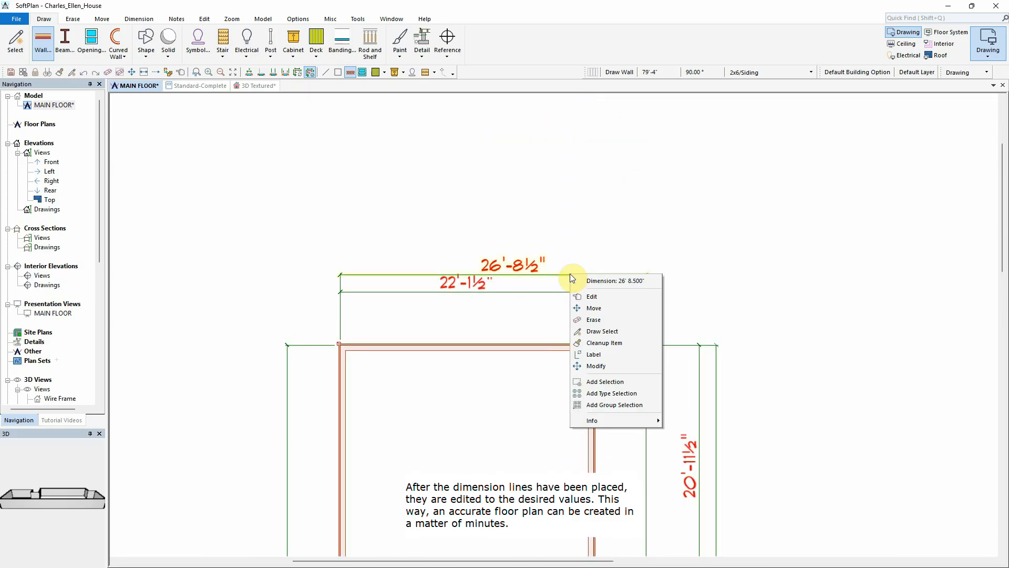
left_click(608, 297)
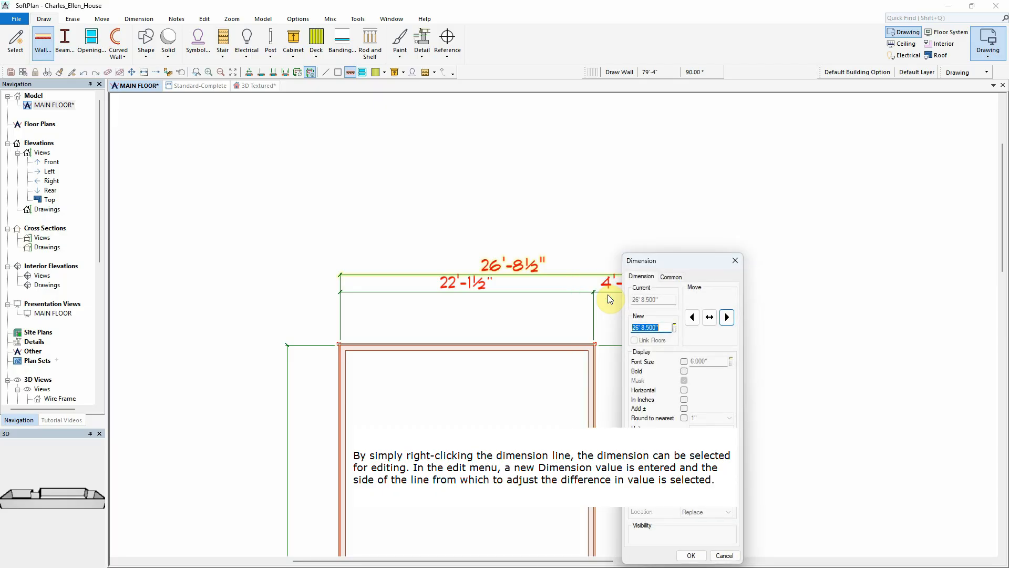
type("24")
key("Tab")
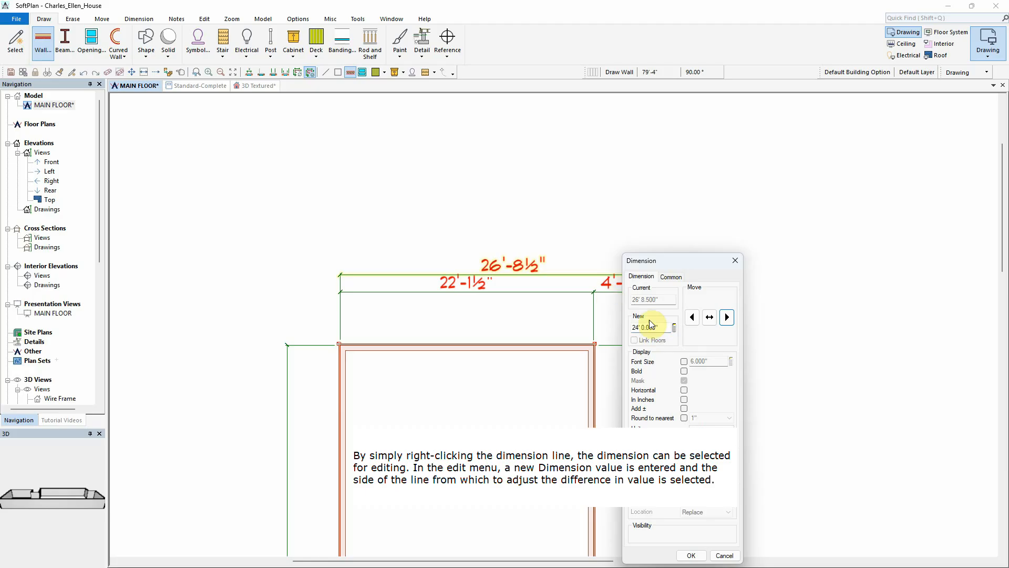
left_click(727, 317)
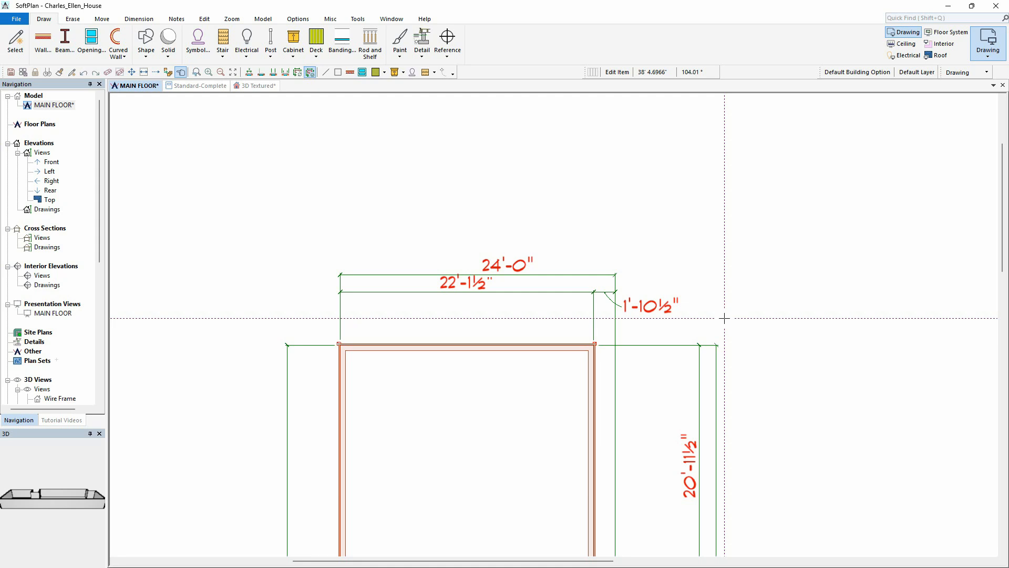
Step: Set the top wall's width dimension to 20'-0", adjusting the difference on the right side
left_click(578, 293)
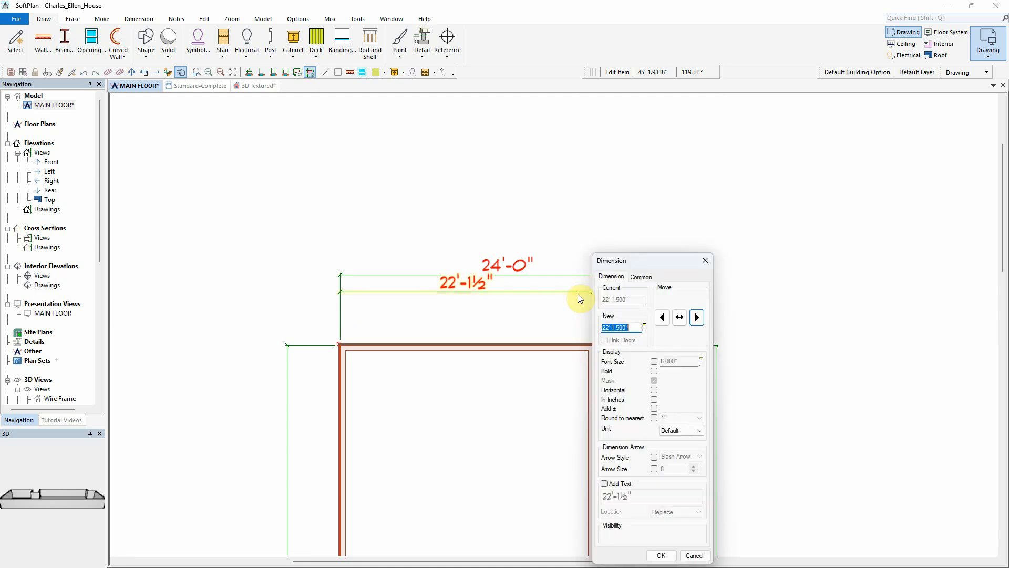
type("2")
left_click(695, 317)
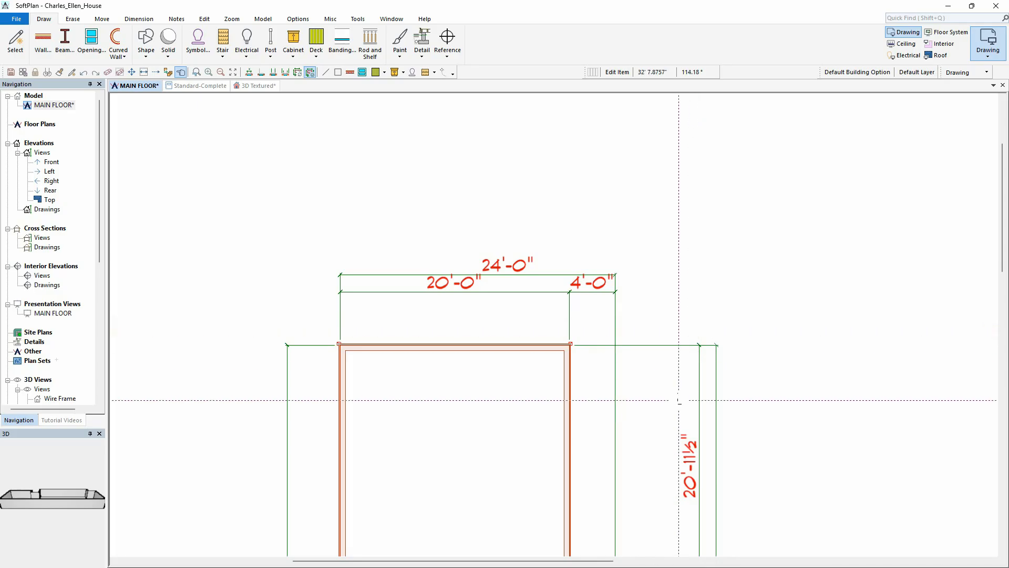
Step: Set the length dimension of the upper right wall, above the notch, to 21'
middle_click_drag(670, 477, 597, 259)
left_click(633, 341)
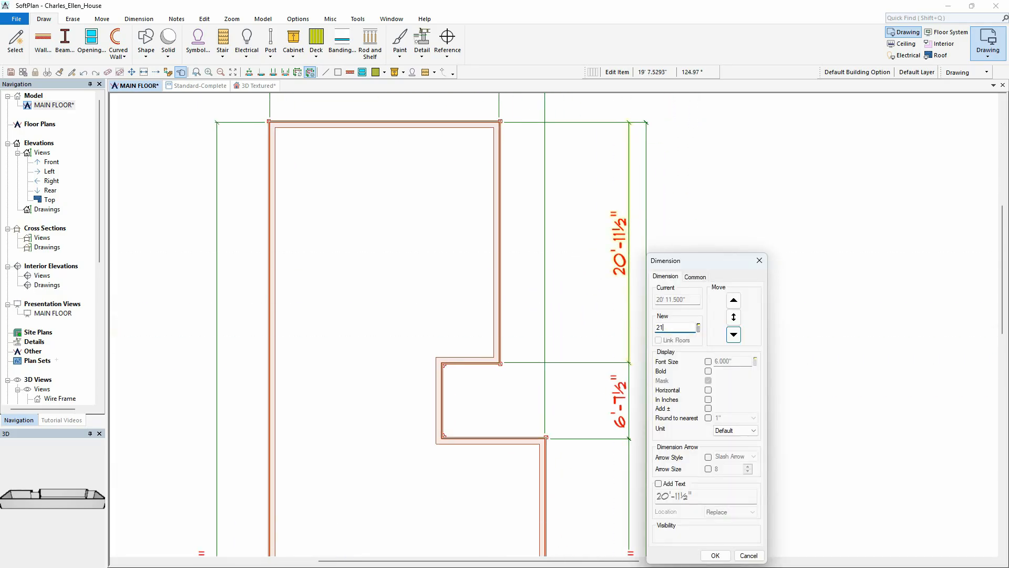
key("Return")
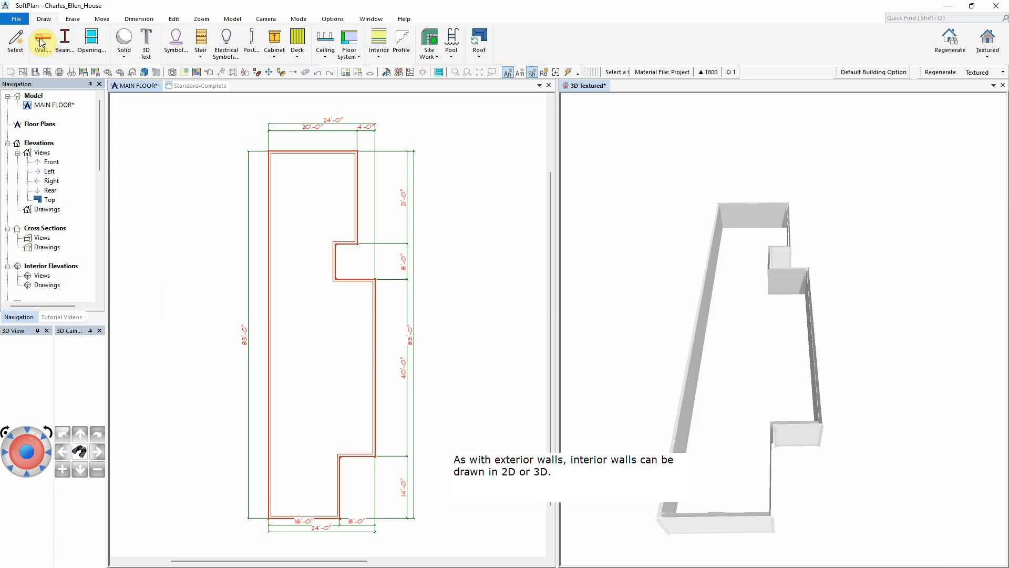
Step: Draw a Partition 3.5" interior wall in the 3D view from the notch's upper inner corner across to the left exterior wall
left_click(42, 42)
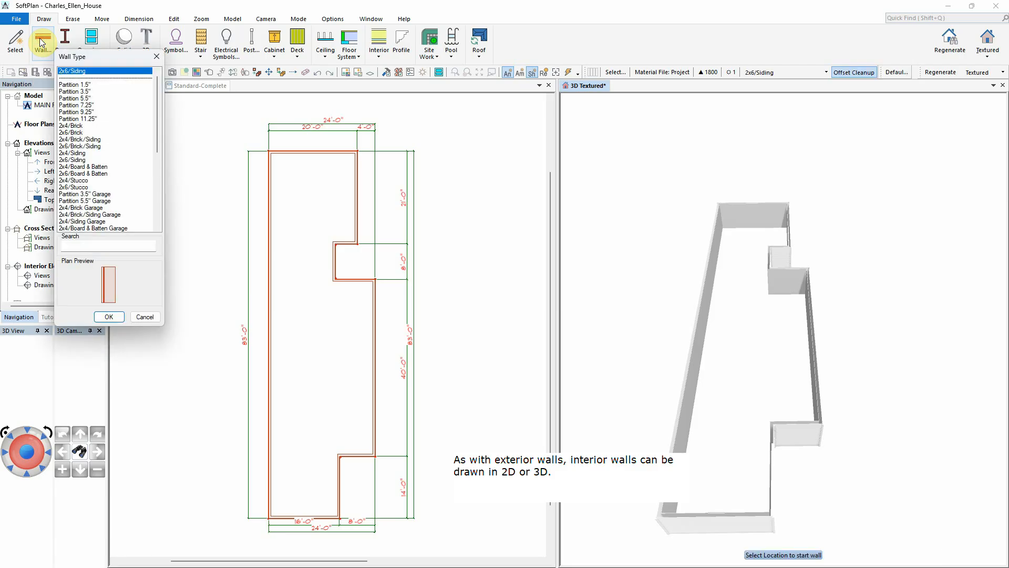
left_click(90, 91)
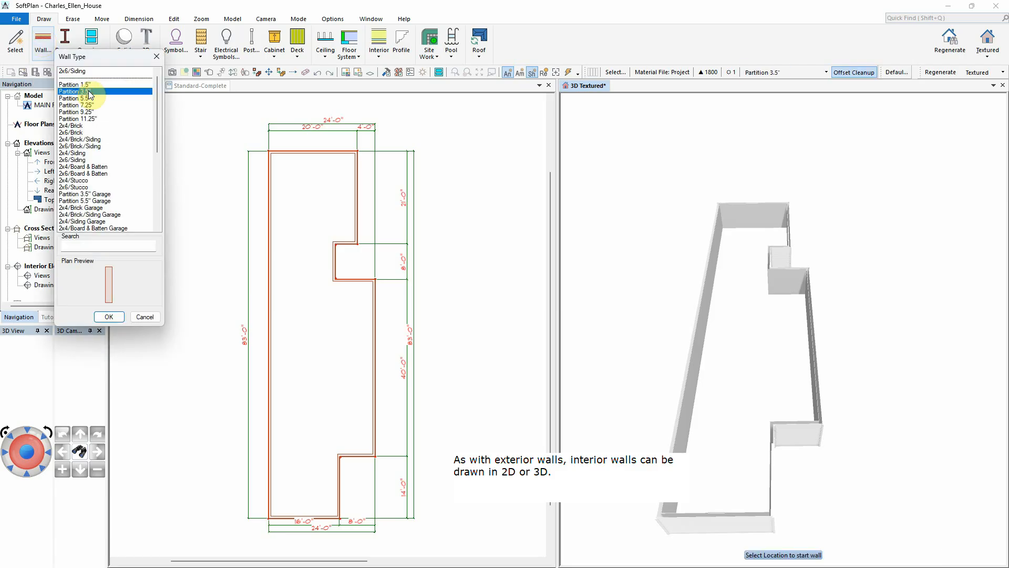
left_click(112, 317)
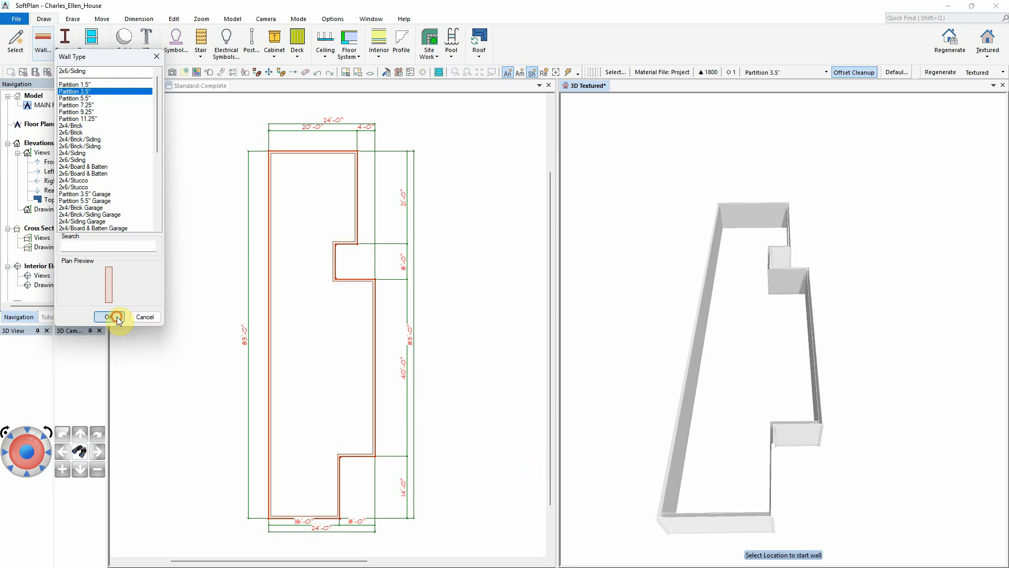
left_click(769, 247)
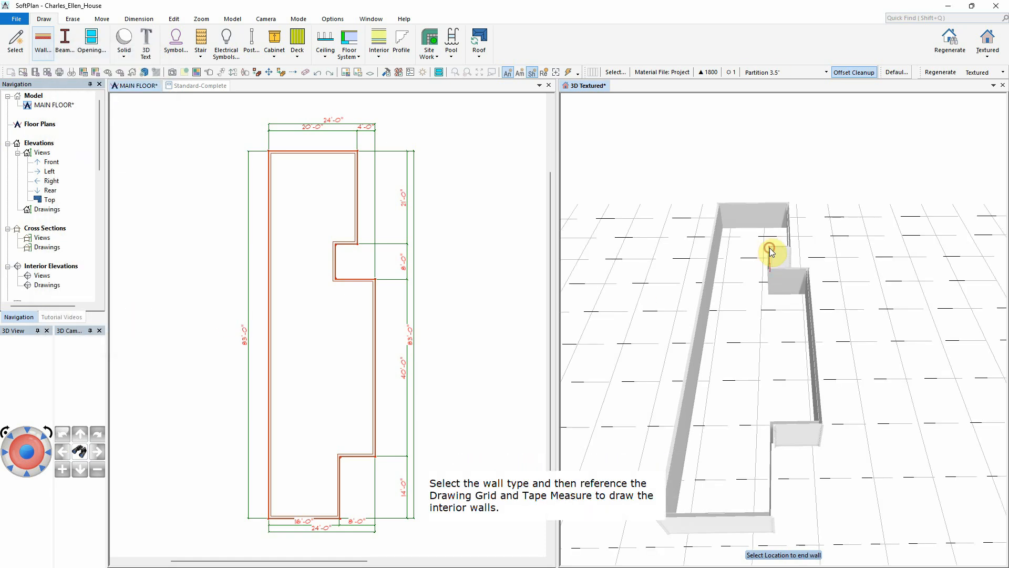
left_click(711, 250)
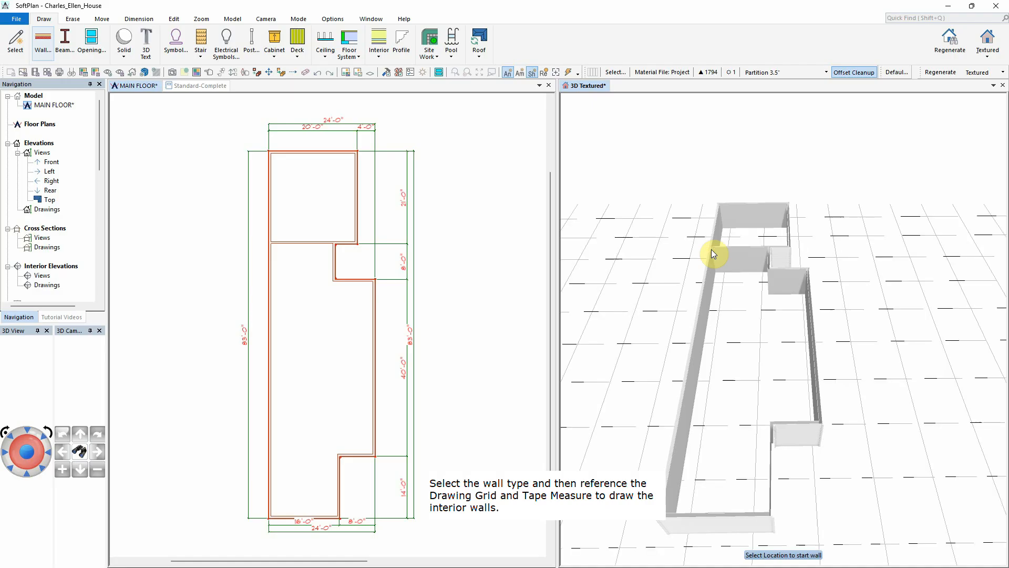
Step: Draw two more Partition 3.5" walls across to the left exterior wall, from the notch's lower inner corner and the lower corner step
left_click(769, 296)
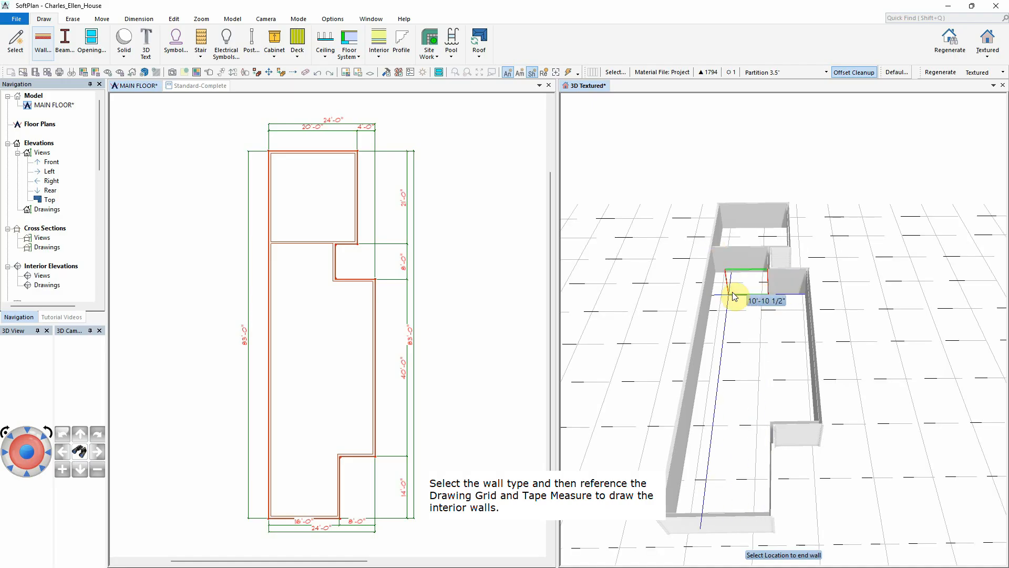
left_click(711, 295)
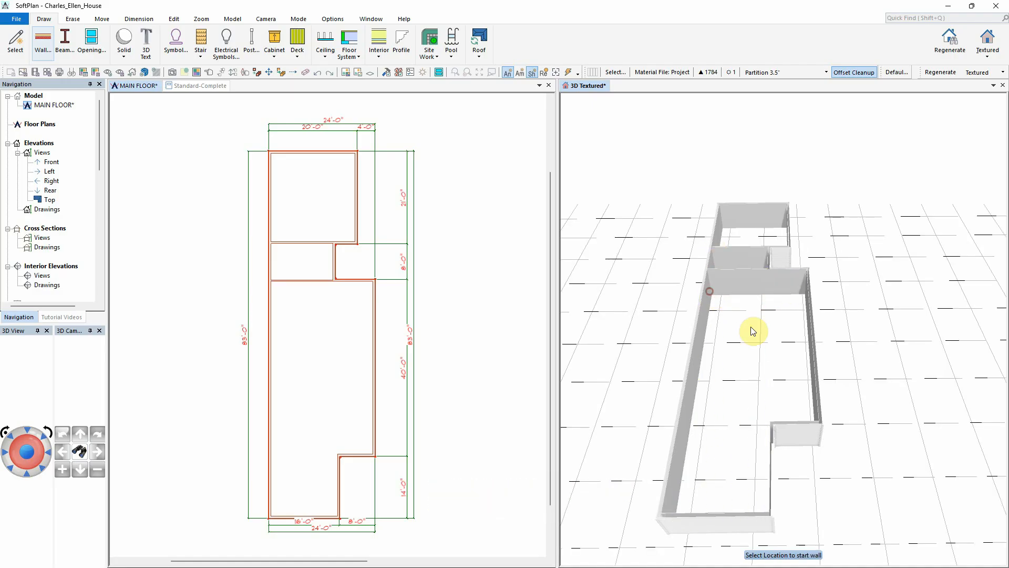
left_click(772, 422)
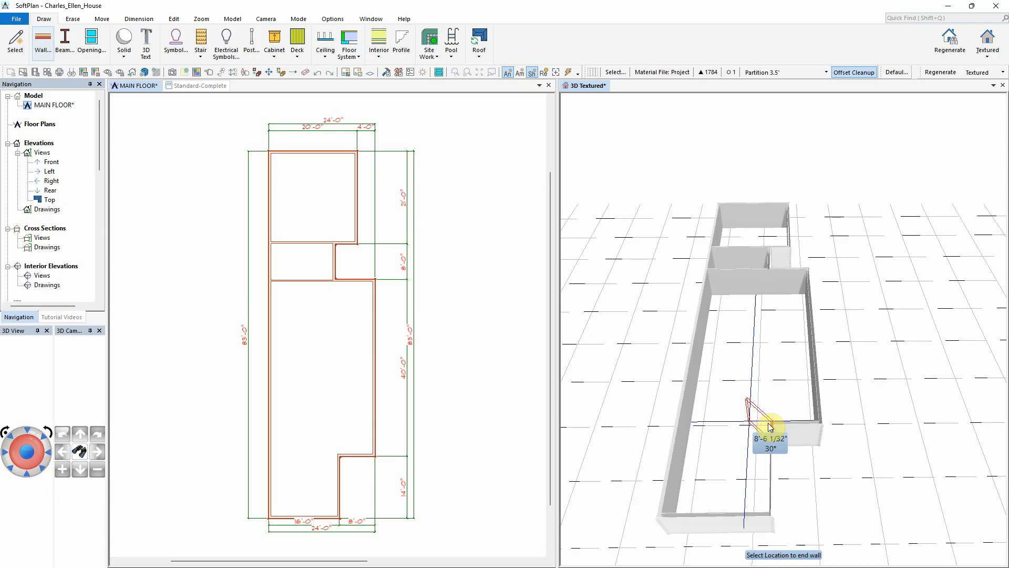
left_click(686, 434)
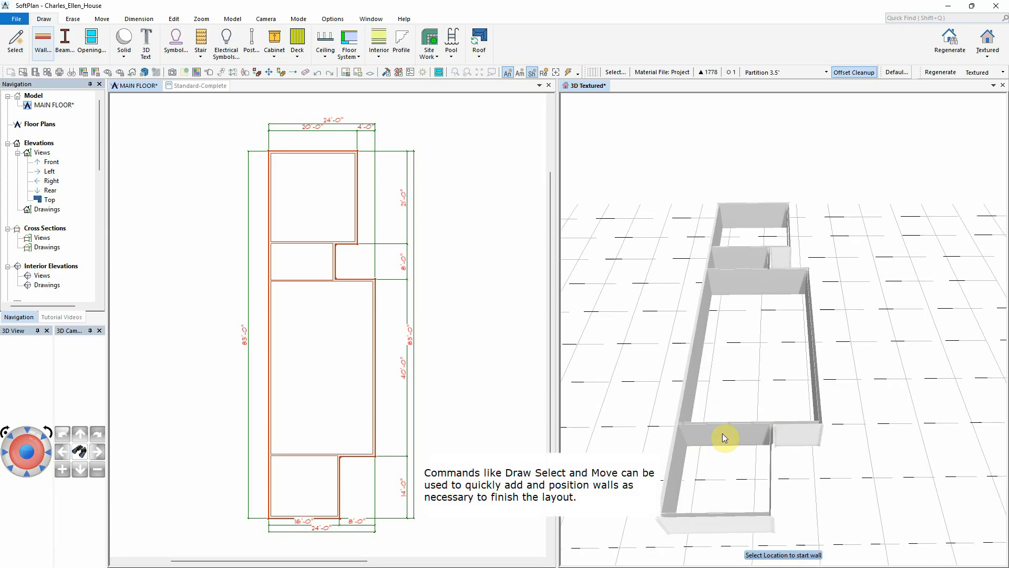
Step: Enclose a small room with an L-shaped partition running up from the lowest cross partition and over to the left exterior wall
left_click(740, 424)
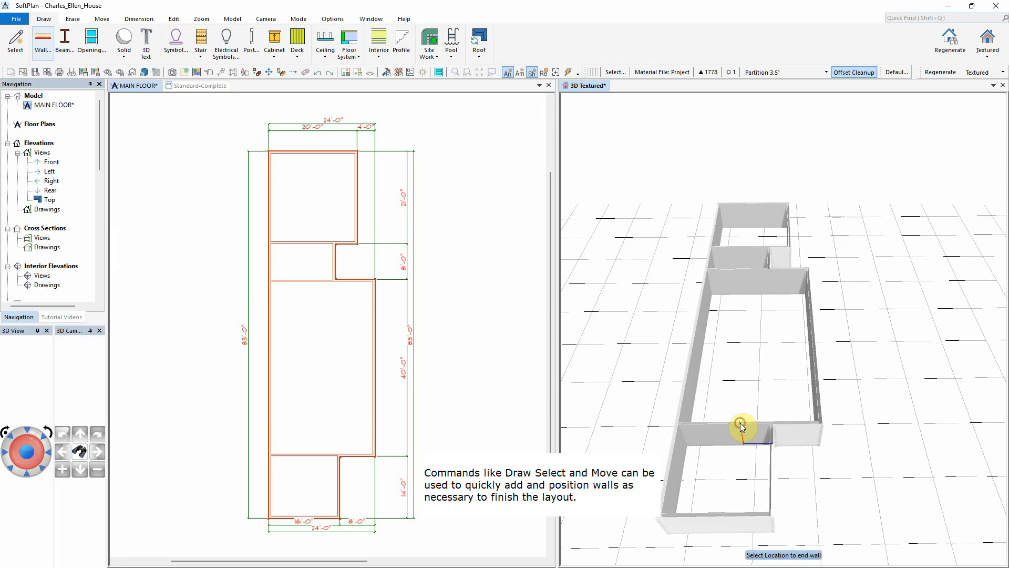
left_click(745, 383)
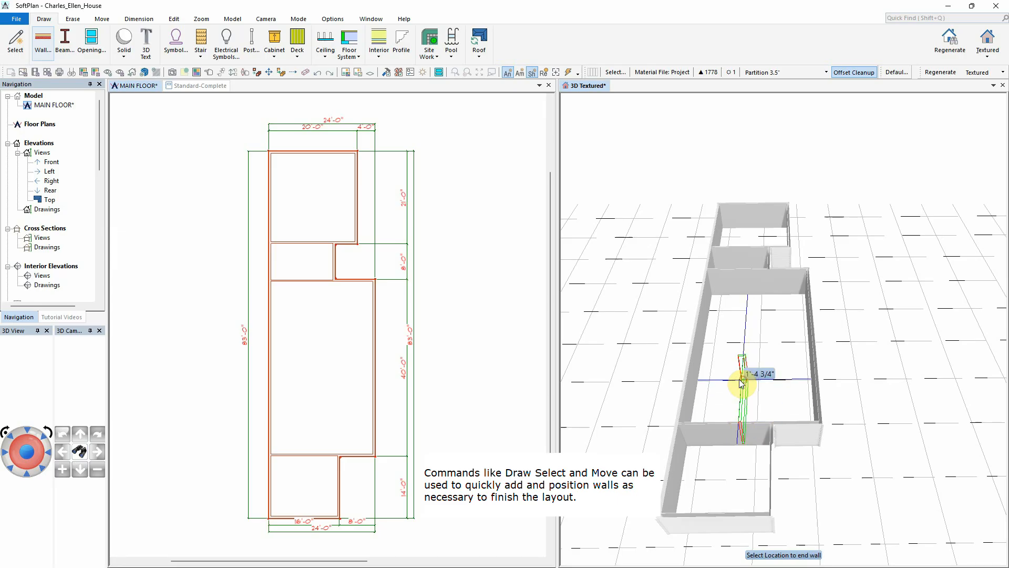
left_click(698, 383)
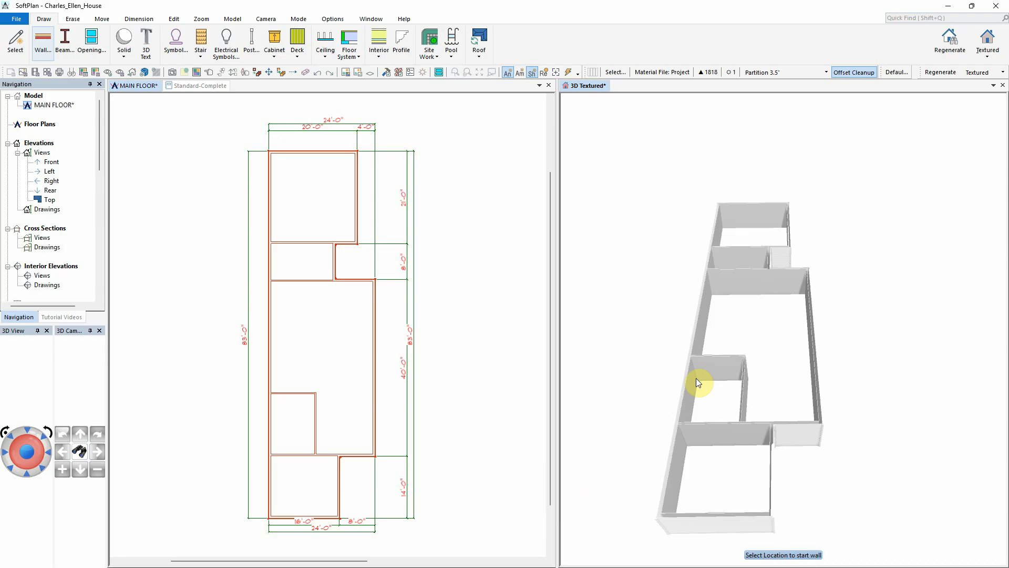
Step: Draw an L-shaped Partition 11.25" wall from the lower corner step up into the large room and across to the right exterior wall
right_click(189, 289)
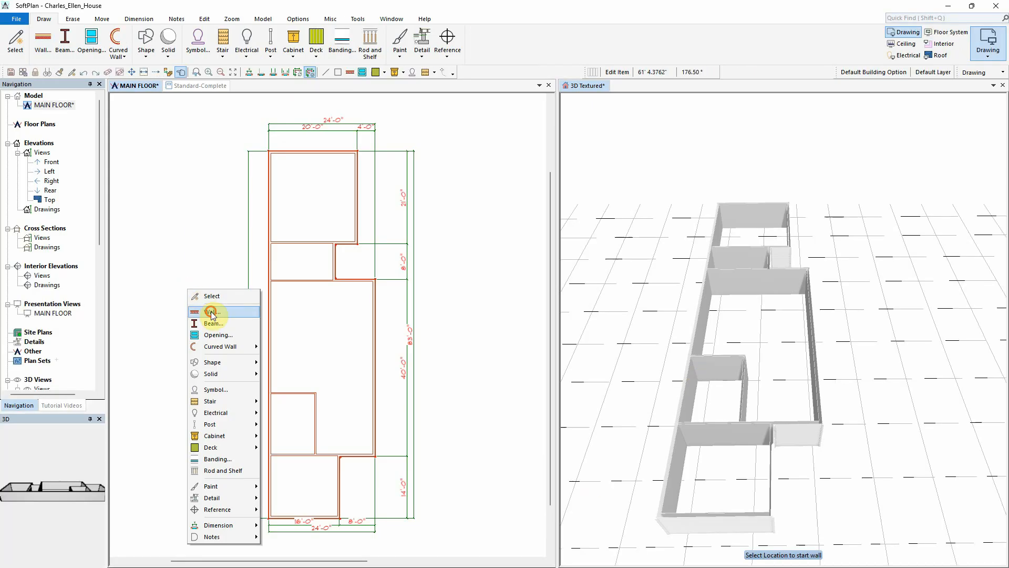
left_click(211, 312)
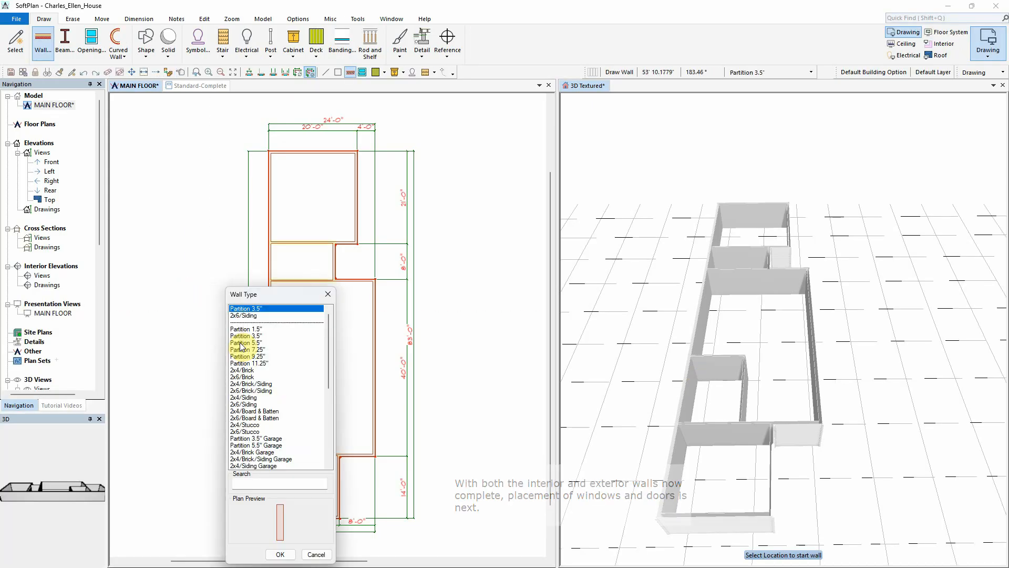
left_click(267, 363)
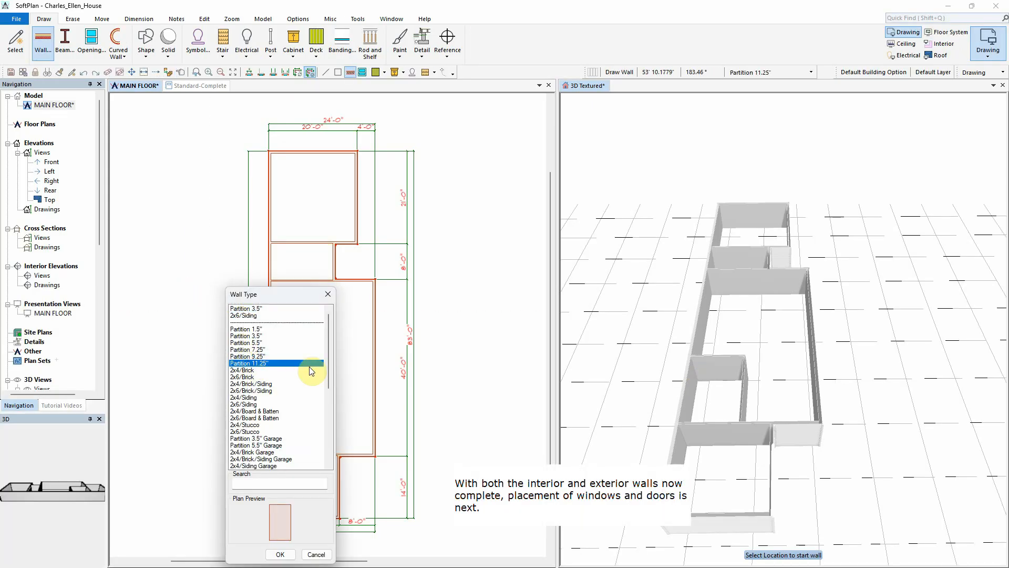
left_click(282, 554)
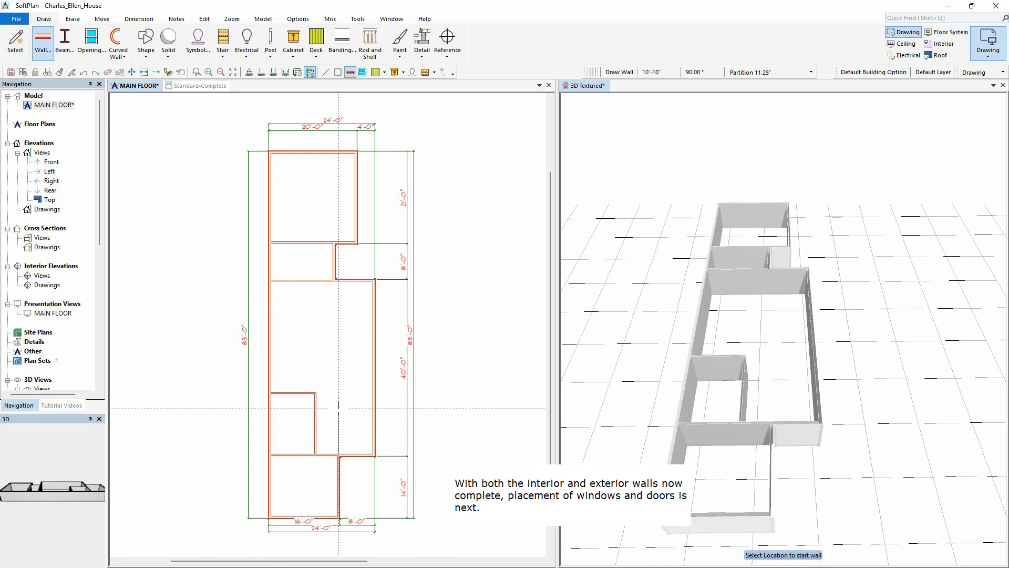
left_click(338, 323)
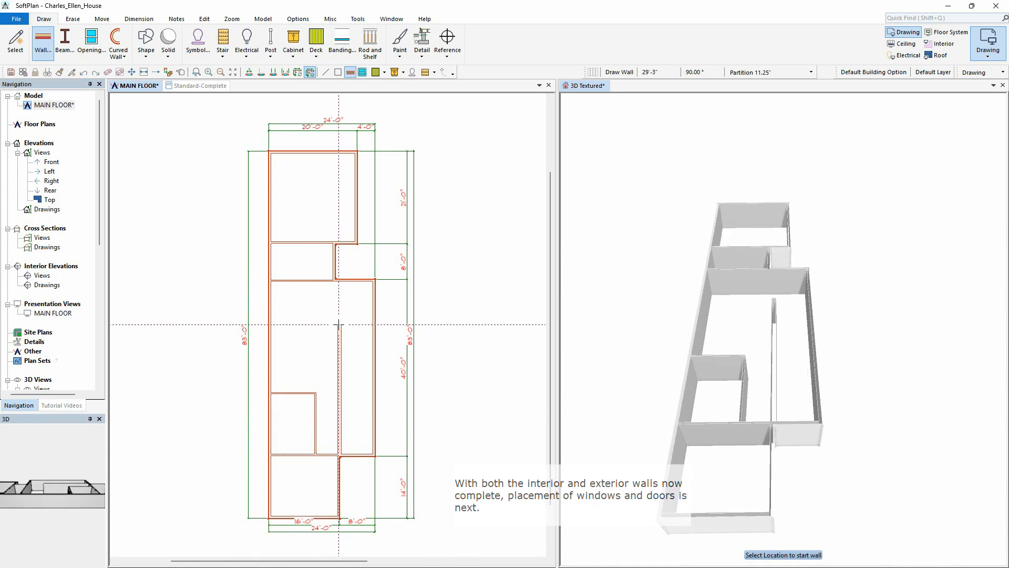
left_click(374, 325)
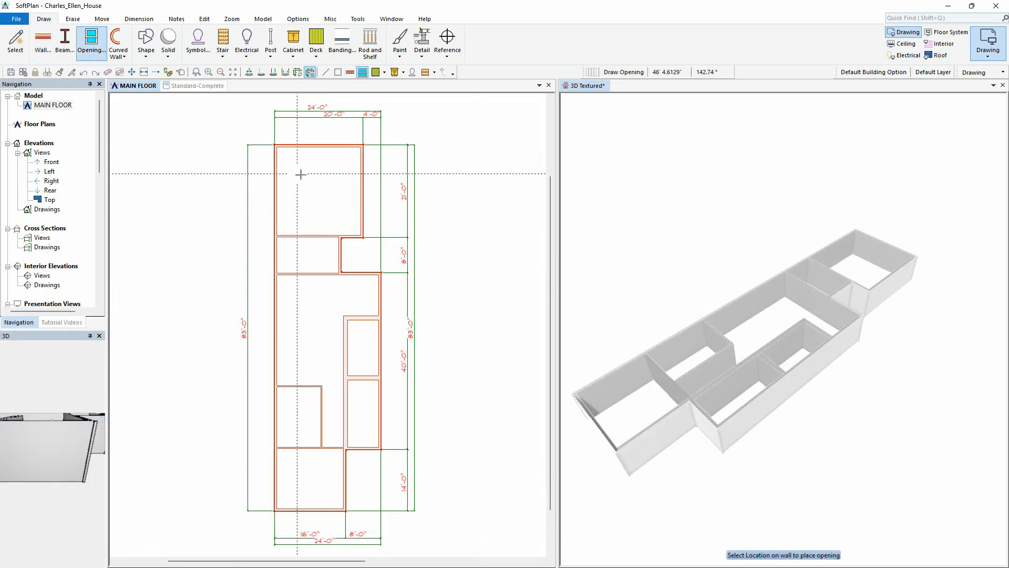
Step: Place two Andersen 200-Narroline Double Hung 2052 windows on the large room's left exterior wall, near its upper end
right_click(242, 115)
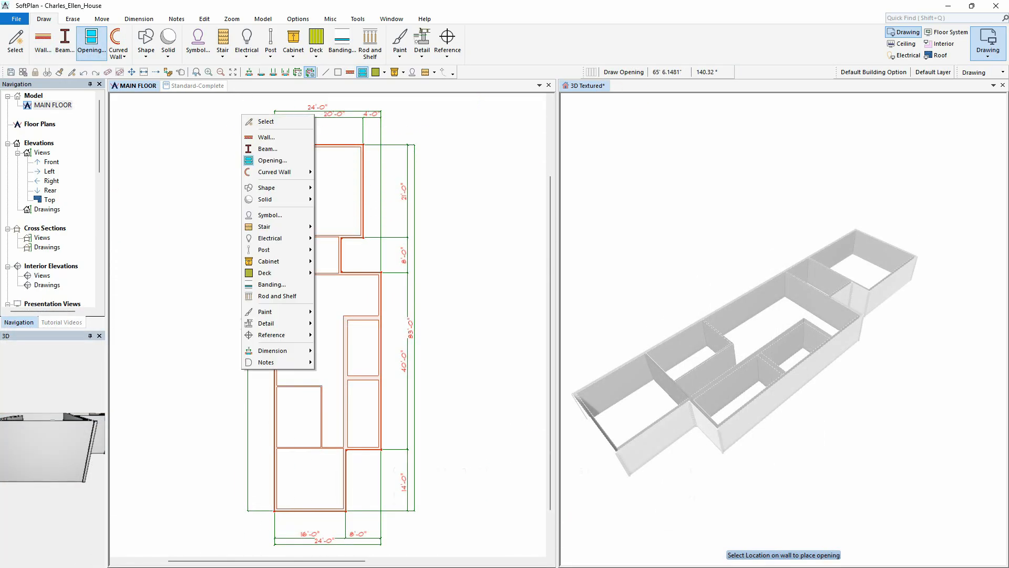
left_click(271, 160)
left_click(440, 107)
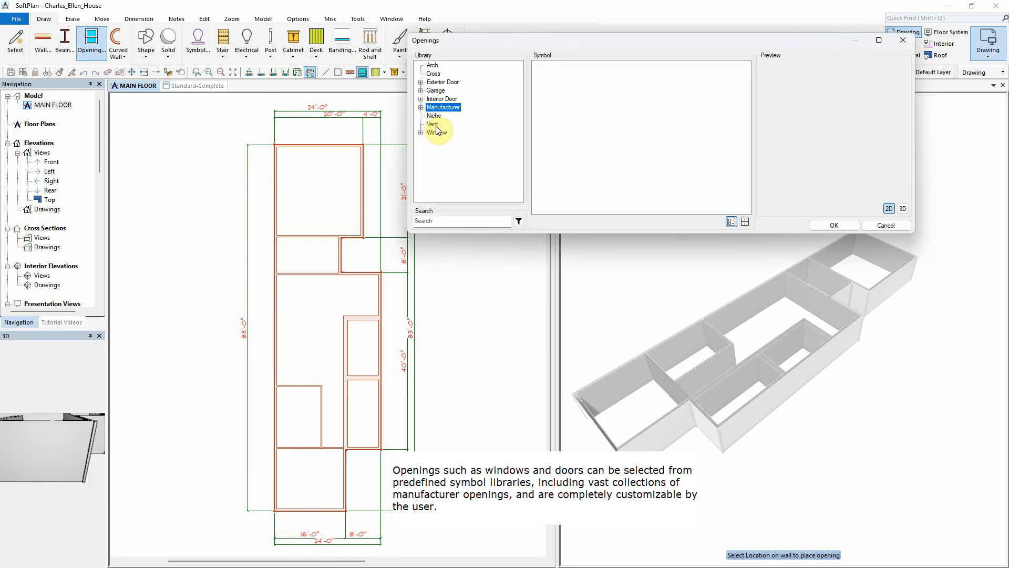
left_click(421, 107)
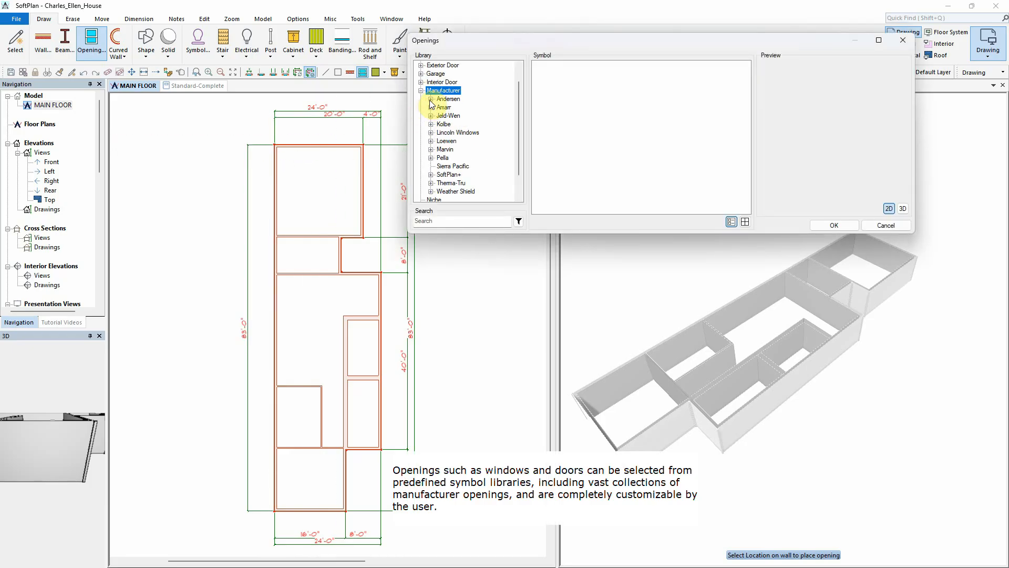
left_click(430, 98)
left_click(475, 73)
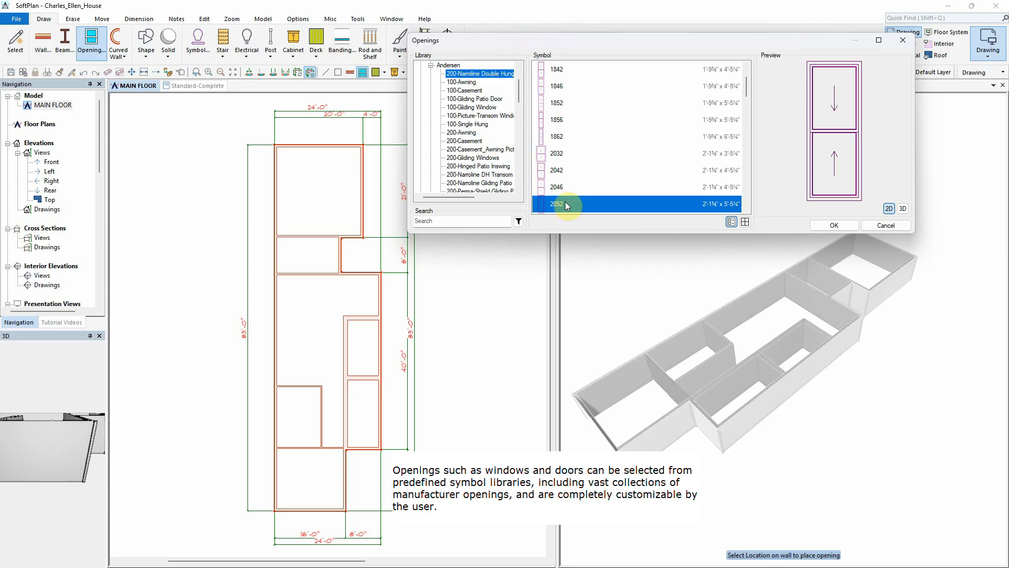
left_click(276, 285)
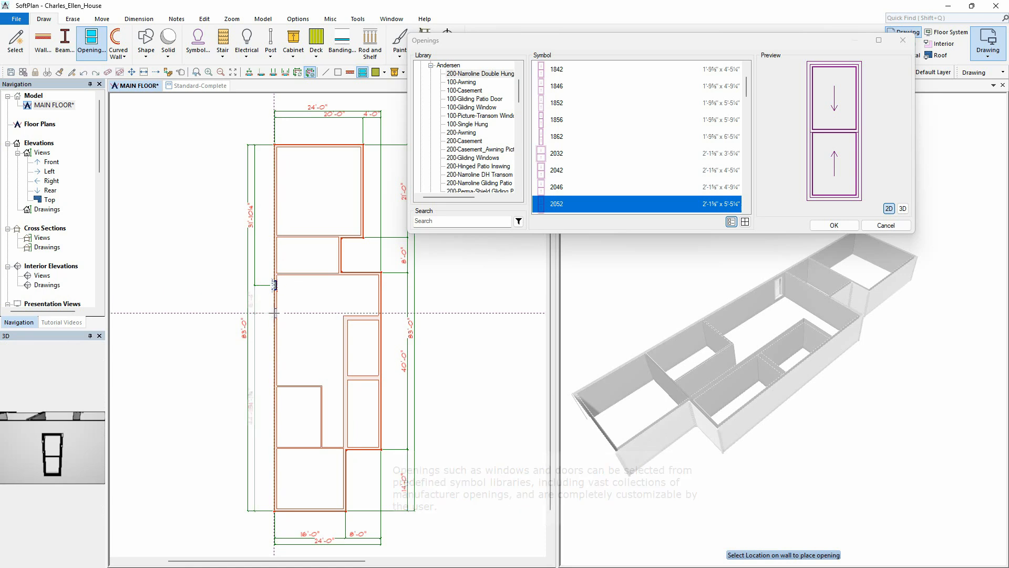
left_click(274, 314)
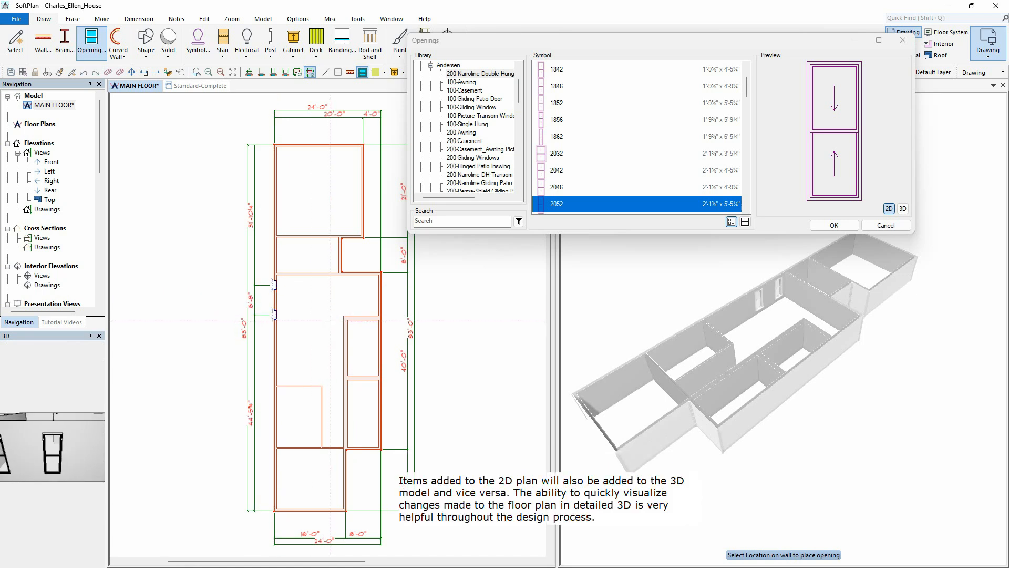
Step: Add 2052 windows side by side on the right exterior wall, forming a double unit below the notch and a triple unit further down
scroll(380, 290, "up", 4)
left_click(380, 291)
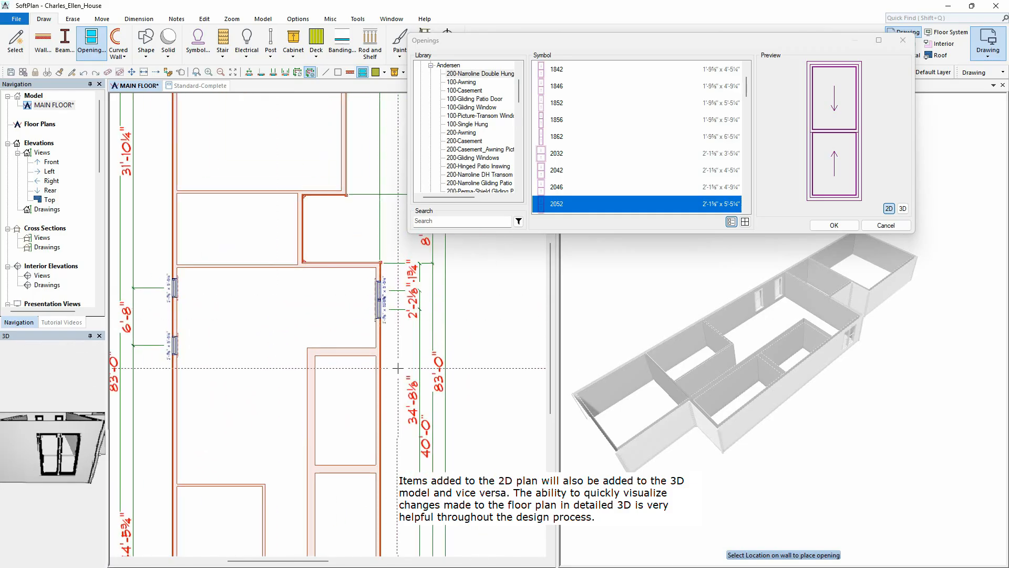
scroll(398, 364, "down", 3)
left_click(379, 344)
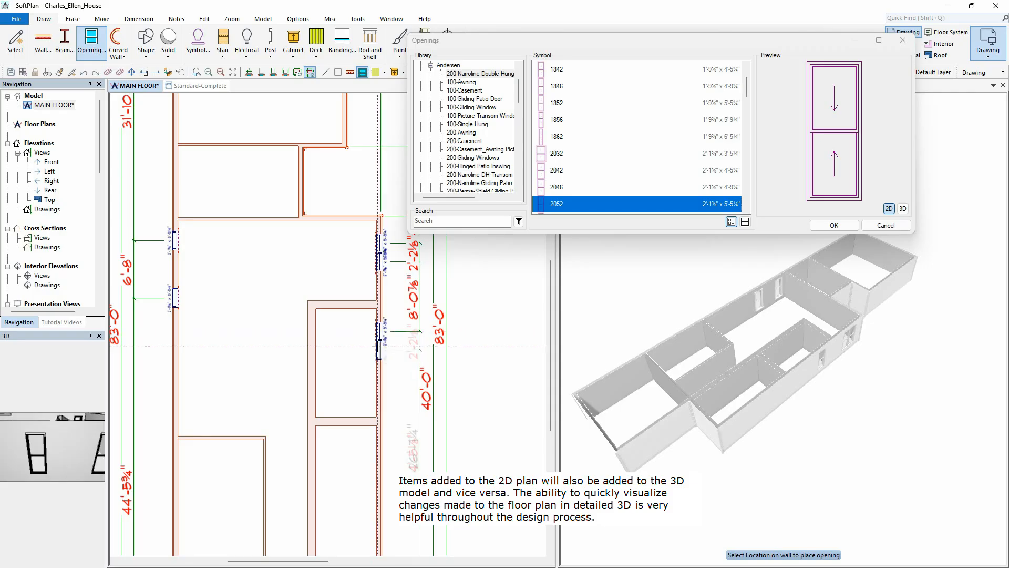
left_click(379, 347)
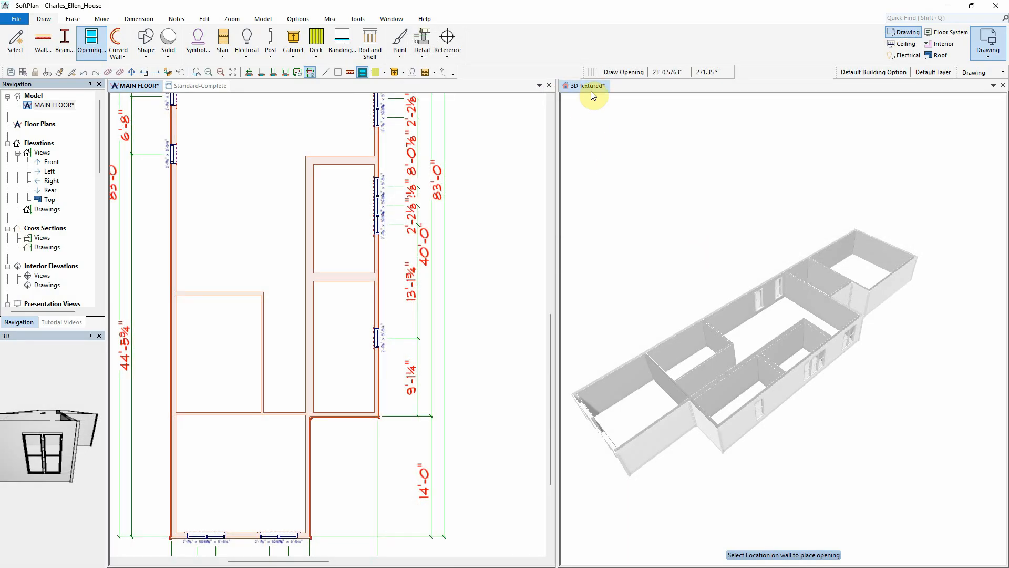
Step: In the 3D model, place 2042 double-hung windows in both side walls of the upper room and in the notch wall
left_click(590, 87)
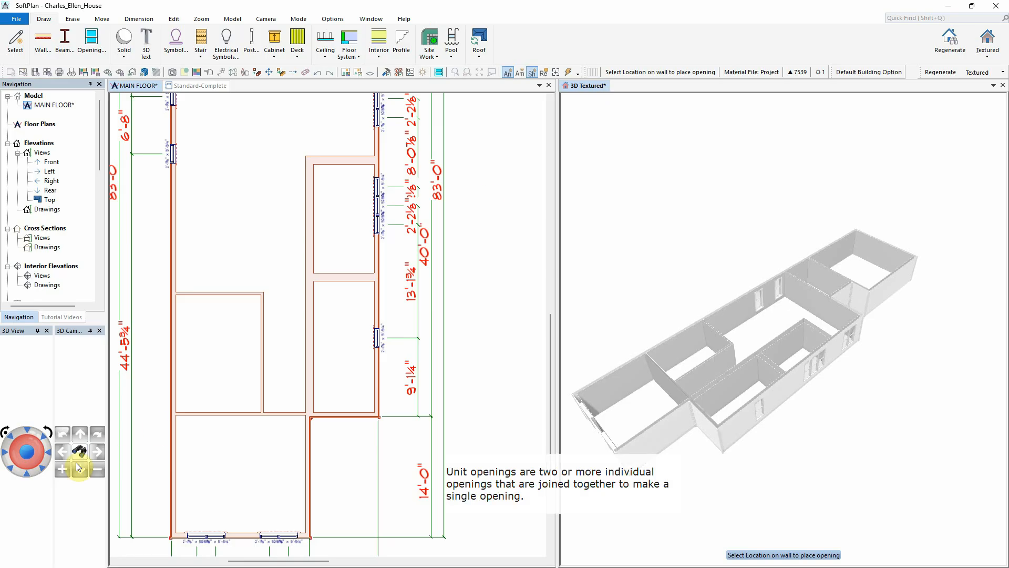
left_click(48, 453)
left_click(26, 467)
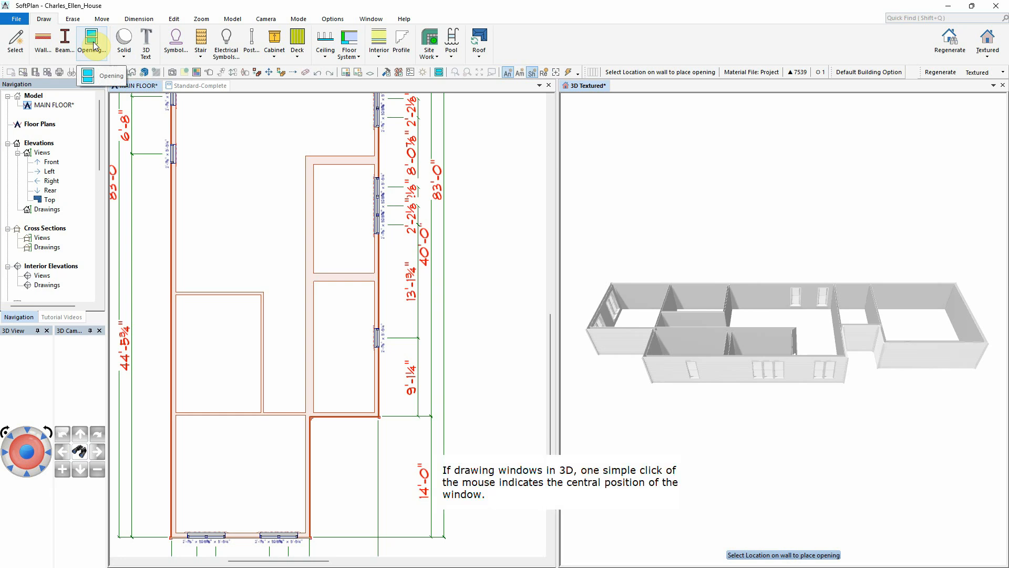
left_click(93, 46)
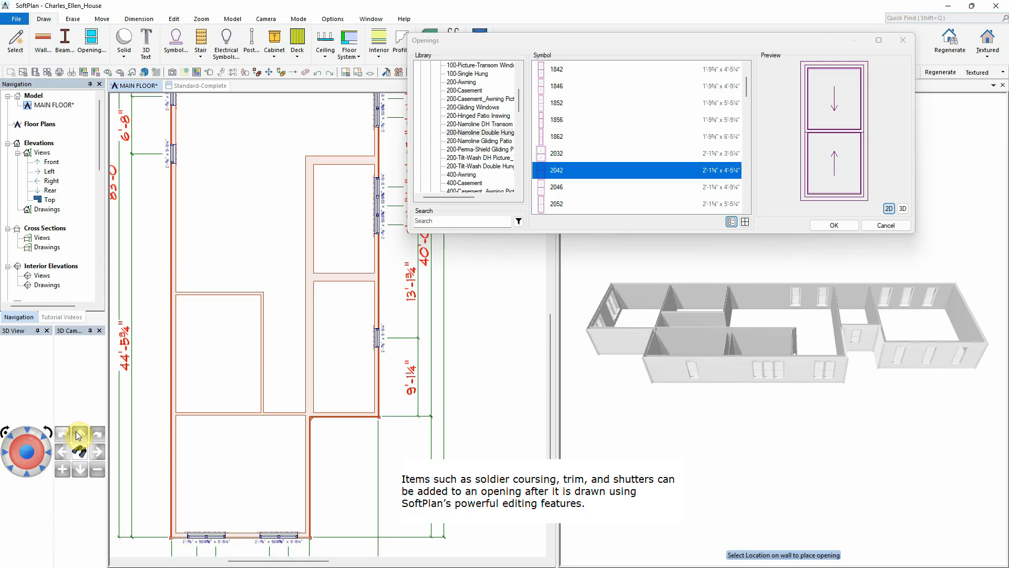
Step: Place a 192X84 STABLE garage door centered in the upper room's end wall in the 3D model
left_click(27, 429)
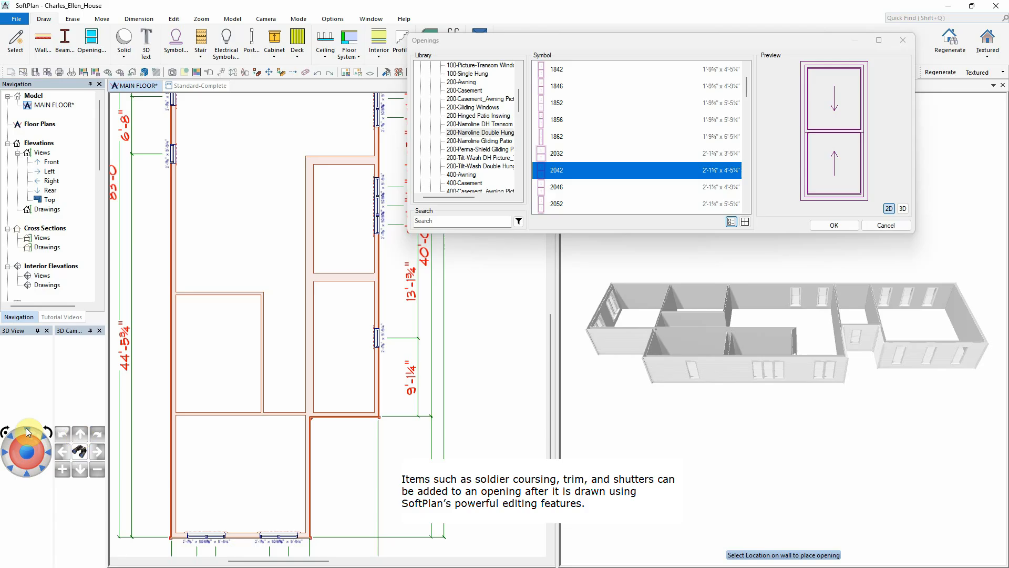
left_click(29, 471)
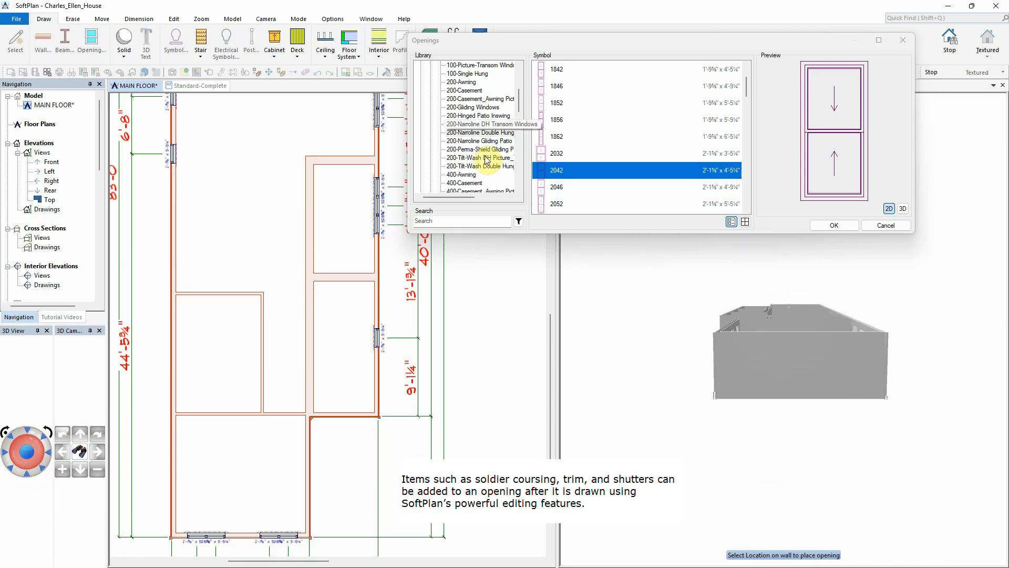
scroll(476, 158, "up", 5)
left_click(421, 91)
left_click(434, 91)
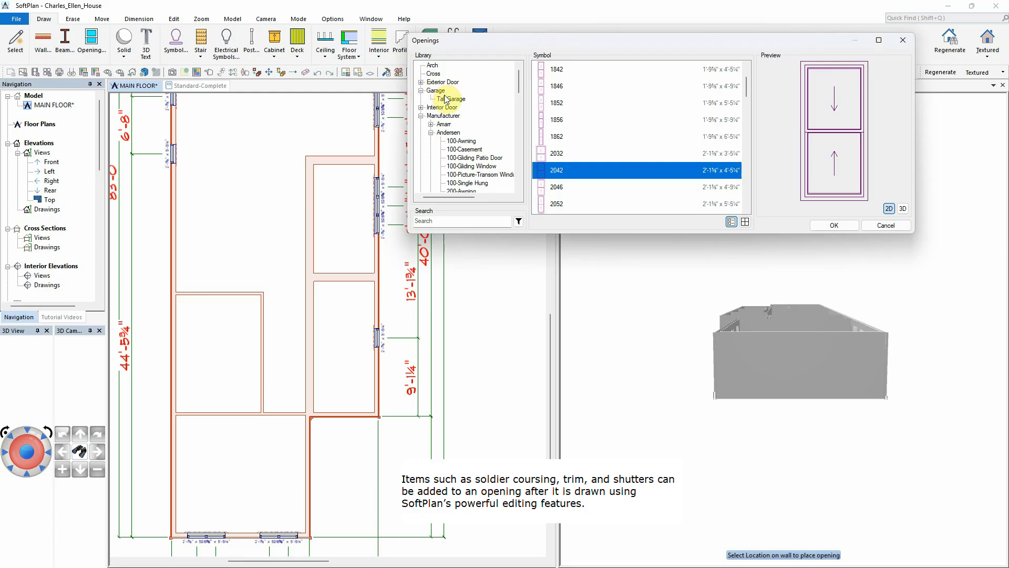
scroll(738, 105, "down", 10)
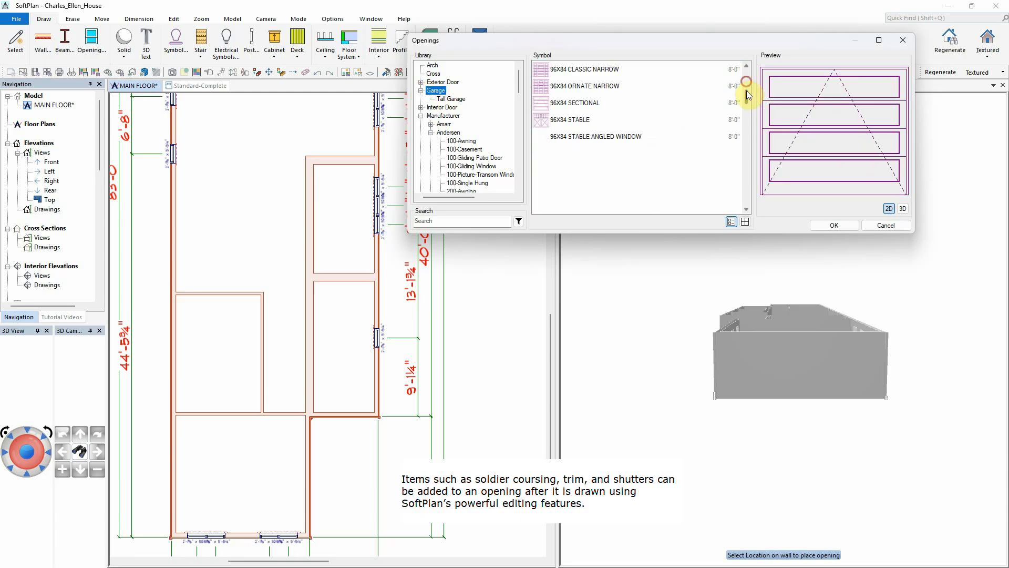
left_click(579, 187)
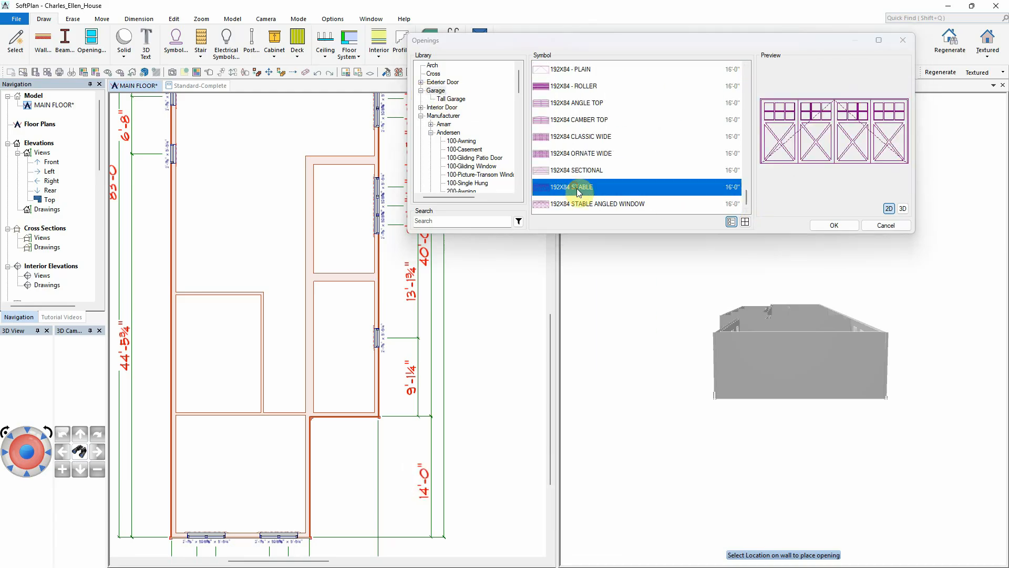
left_click(798, 361)
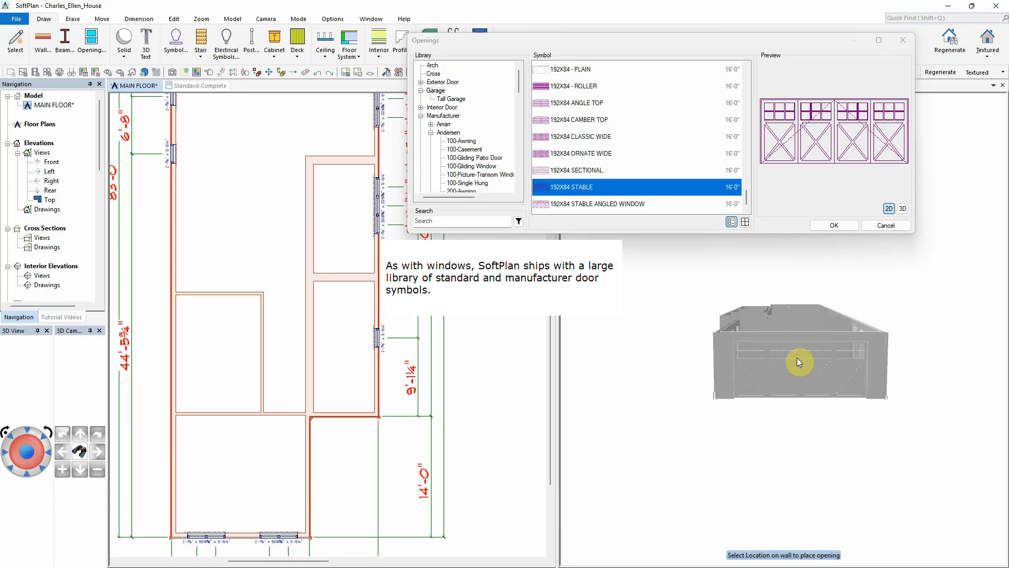
Step: Place a 60X80 FRENCH A 2 exterior door in the large room's wall facing the notch in the 3D model
left_click(27, 465)
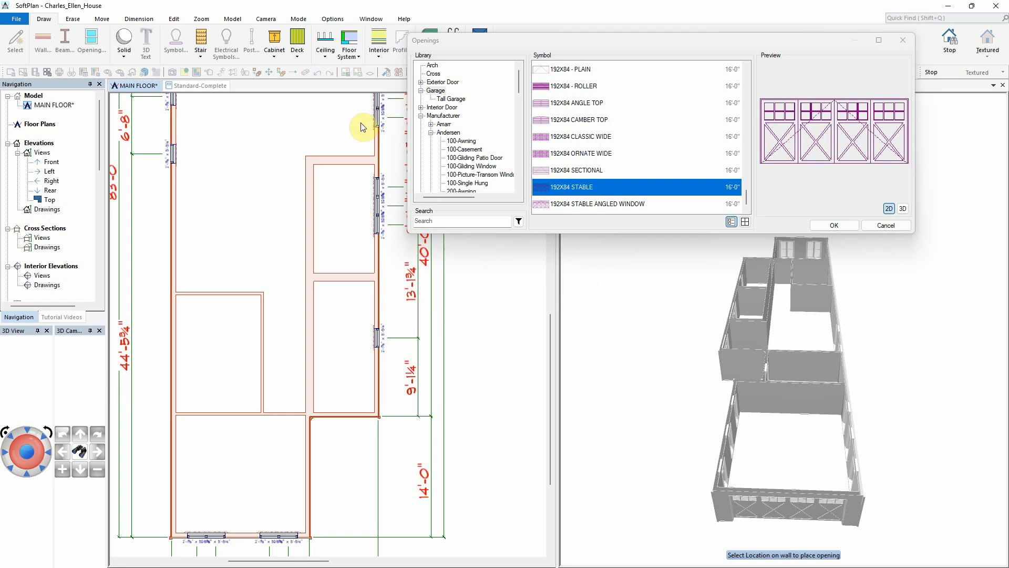
left_click(421, 82)
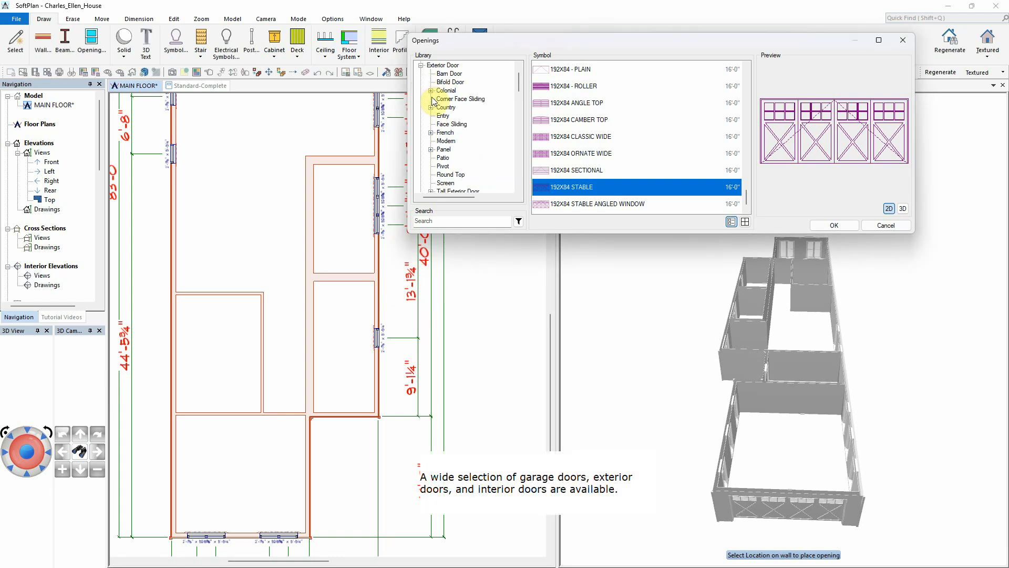
left_click(444, 133)
scroll(582, 153, "down", 2)
left_click(583, 126)
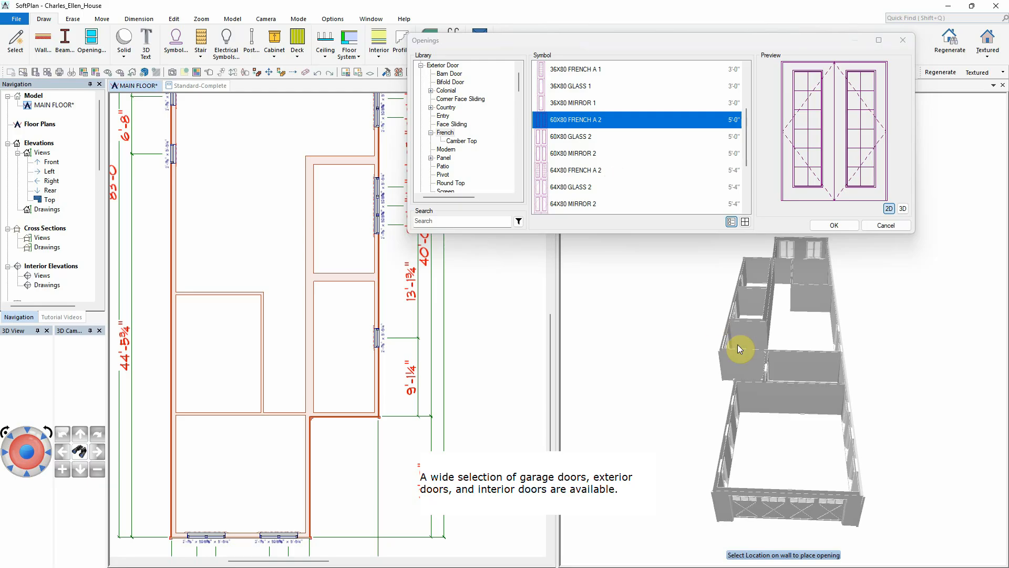
left_click(744, 368)
Step: Place a 36X80 FRENCH A 1 exterior door in the short wall at the lower corner step
left_click(28, 476)
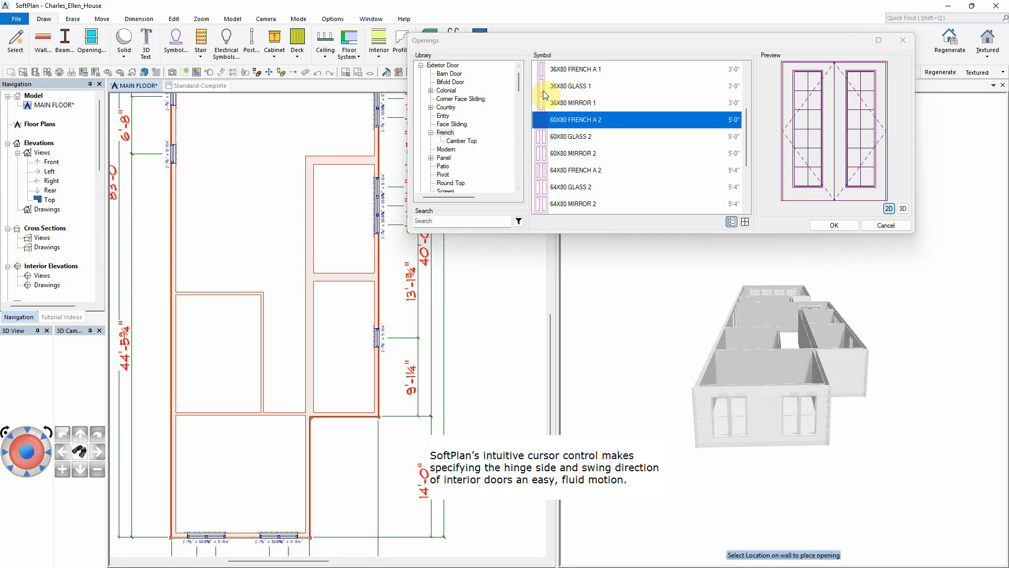
left_click(576, 69)
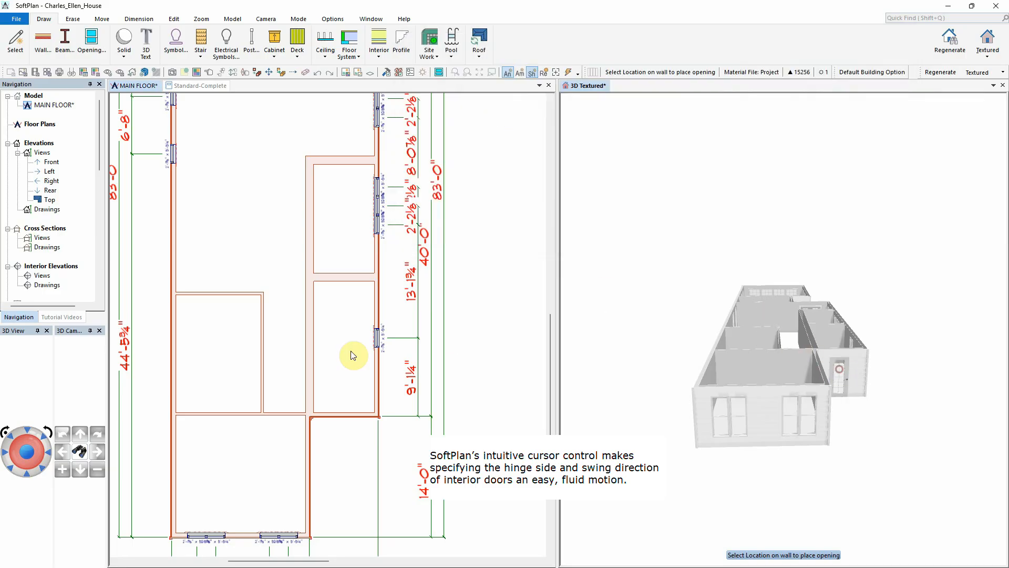
left_click(347, 414)
Step: Place a 32x80 5 flat panel 1 interior door near the upper end of the small room's right wall, swinging into the room
right_click(267, 218)
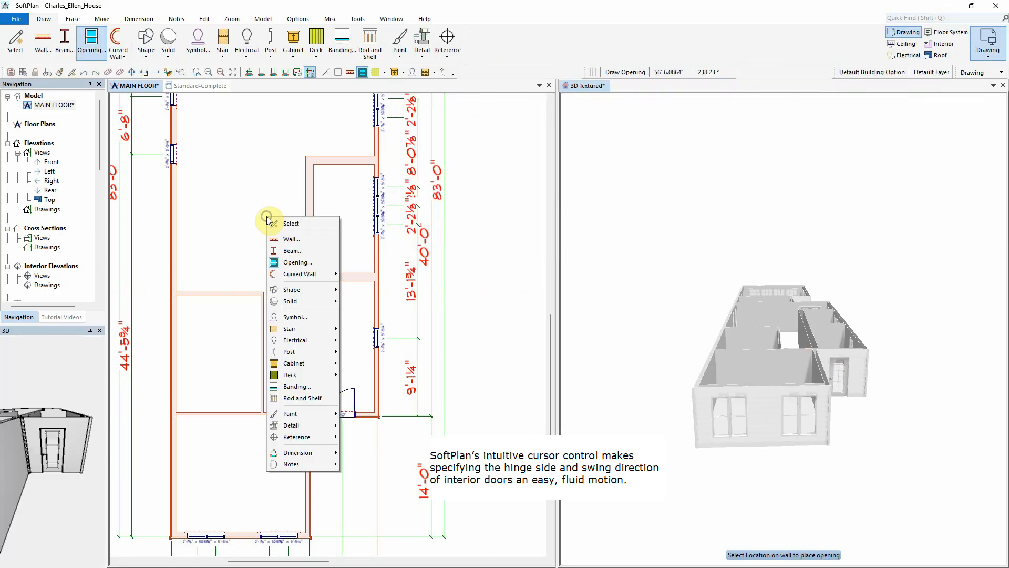
left_click(298, 262)
left_click(422, 100)
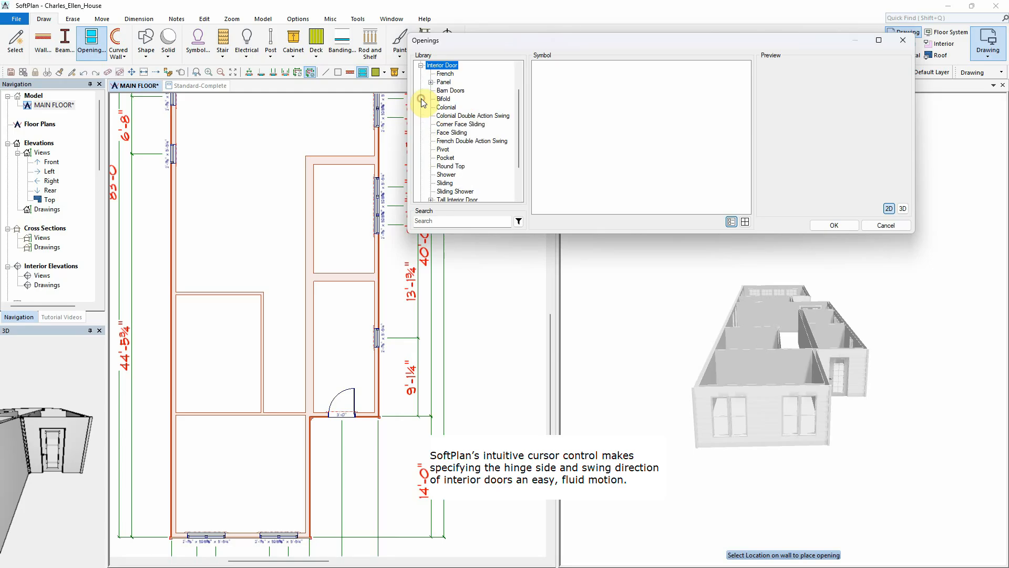
left_click(431, 83)
left_click(451, 90)
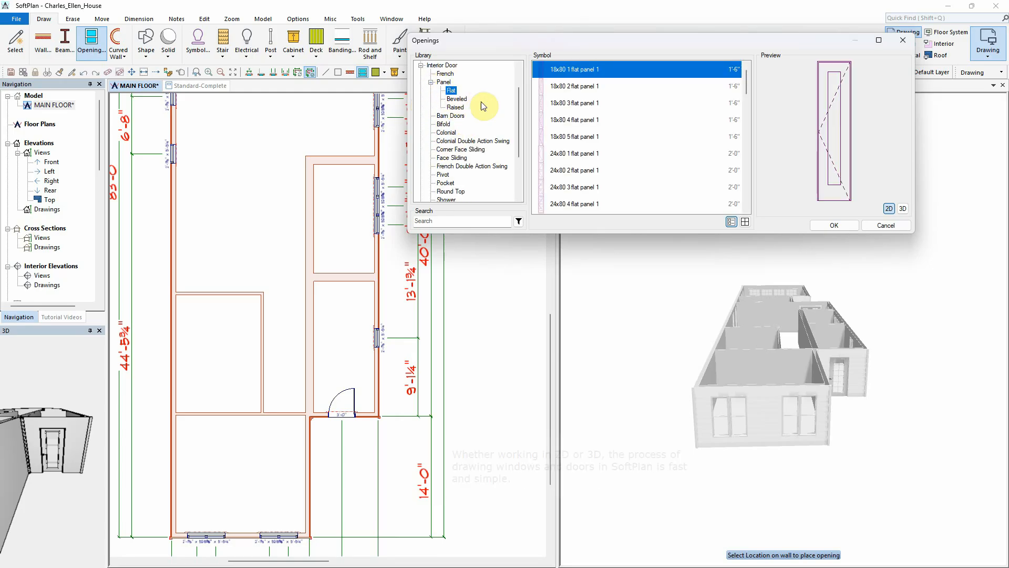
scroll(599, 157, "down", 5)
scroll(600, 159, "down", 3)
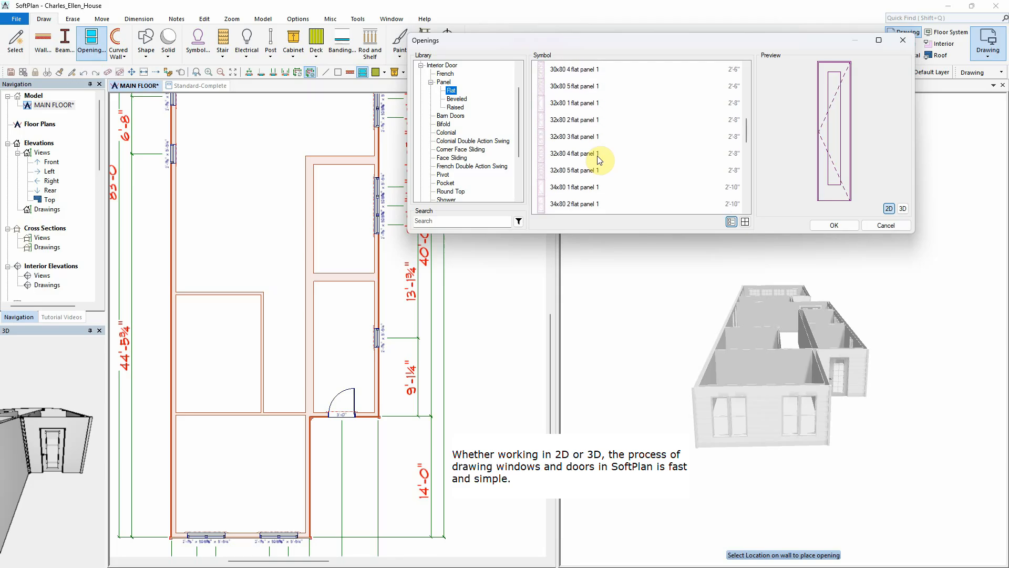
left_click(574, 170)
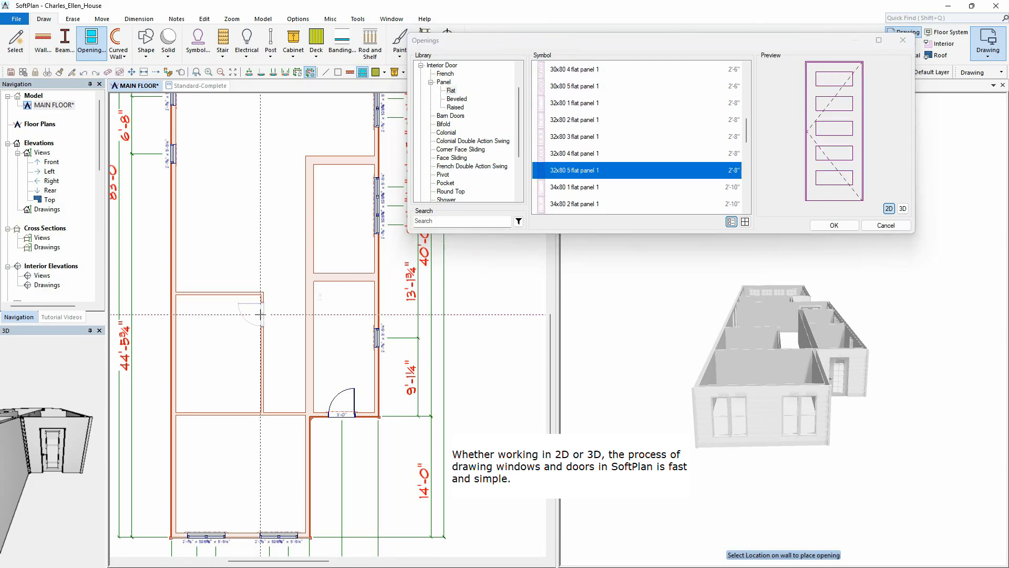
scroll(291, 360, "up", 4)
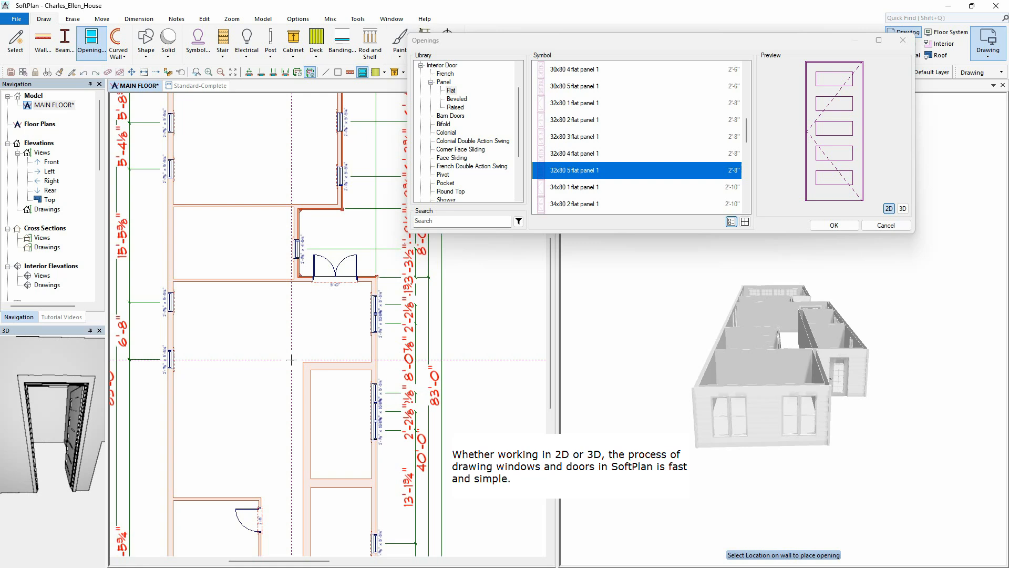
Step: Place 32x80 5 flat panel 1 interior doors in the lower and upper walls of the room beside the notch, both swinging inward
left_click(233, 279)
left_click(238, 210)
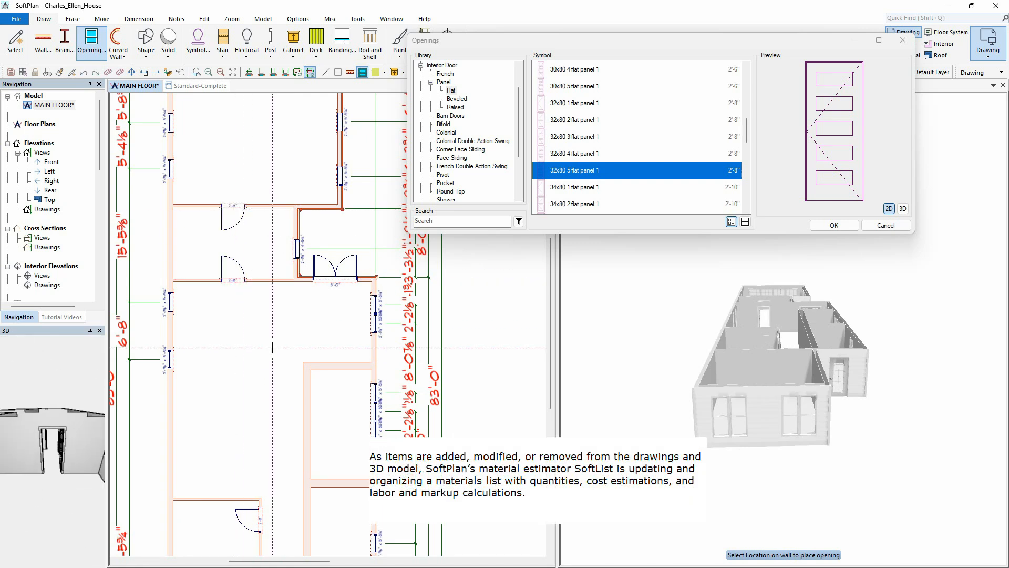
Step: Place a 32X80 FRENCH A 1 interior door in the wall between the hallway and the lowest room, swinging into that room
left_click(446, 75)
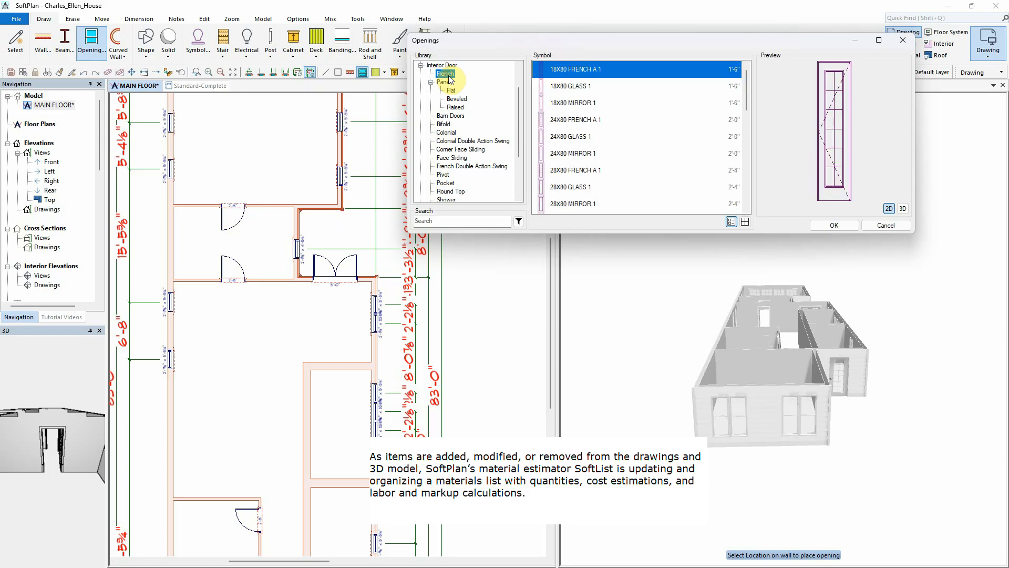
scroll(604, 166, "down", 2)
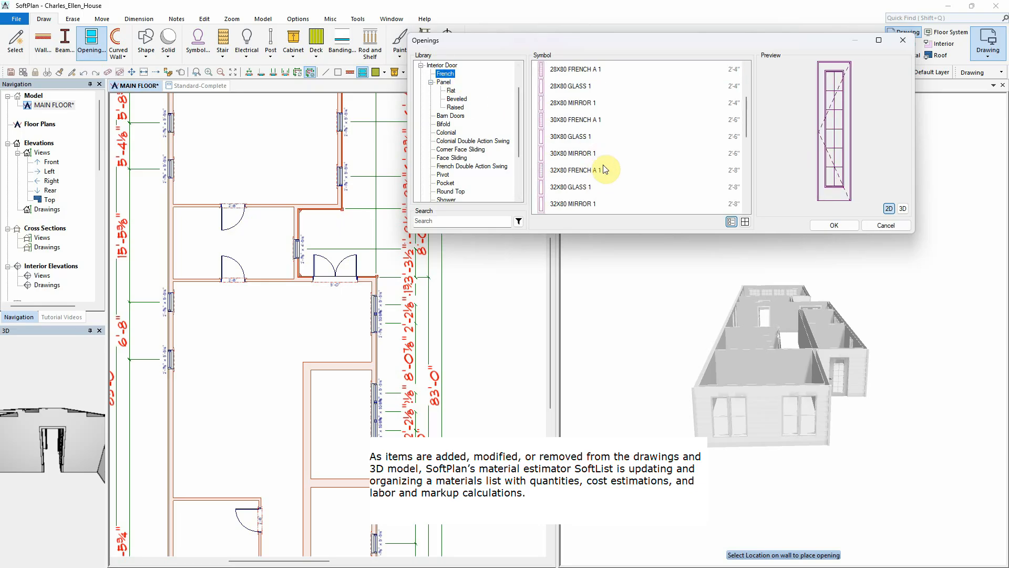
left_click(593, 171)
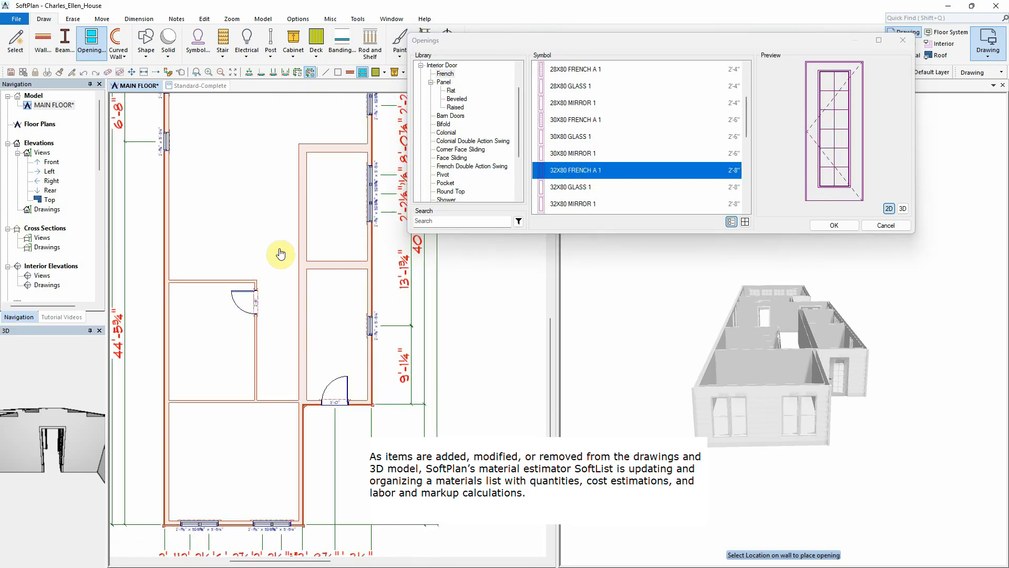
left_click(277, 401)
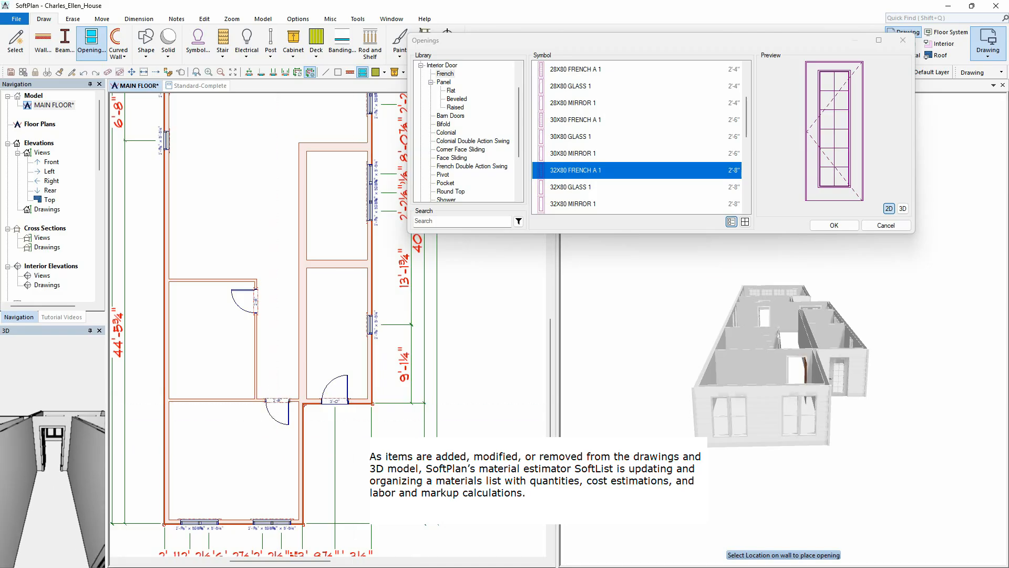
left_click(834, 226)
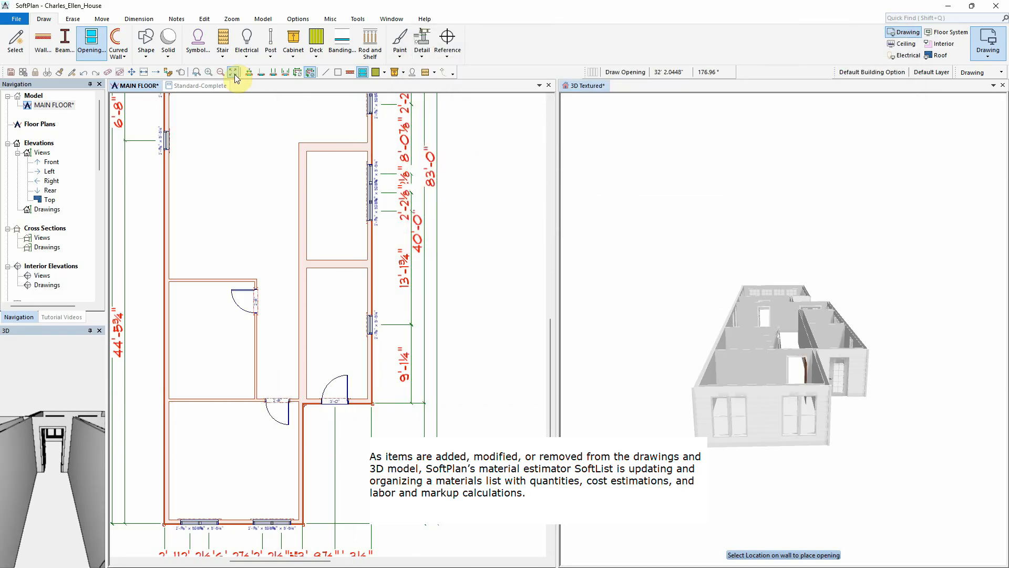
left_click(233, 72)
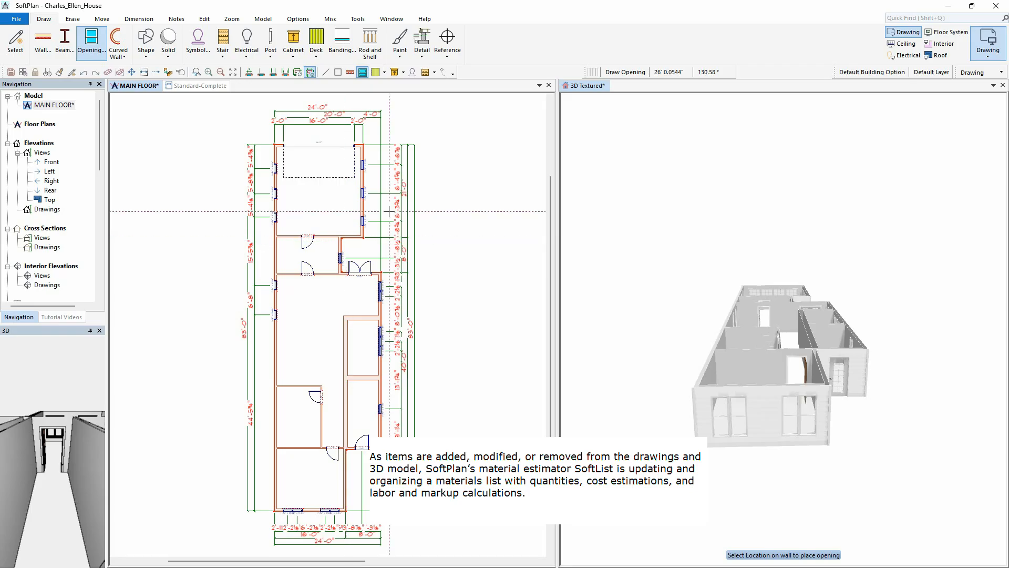
Step: Generate the front, left, right and rear elevation views of the model
left_click(598, 96)
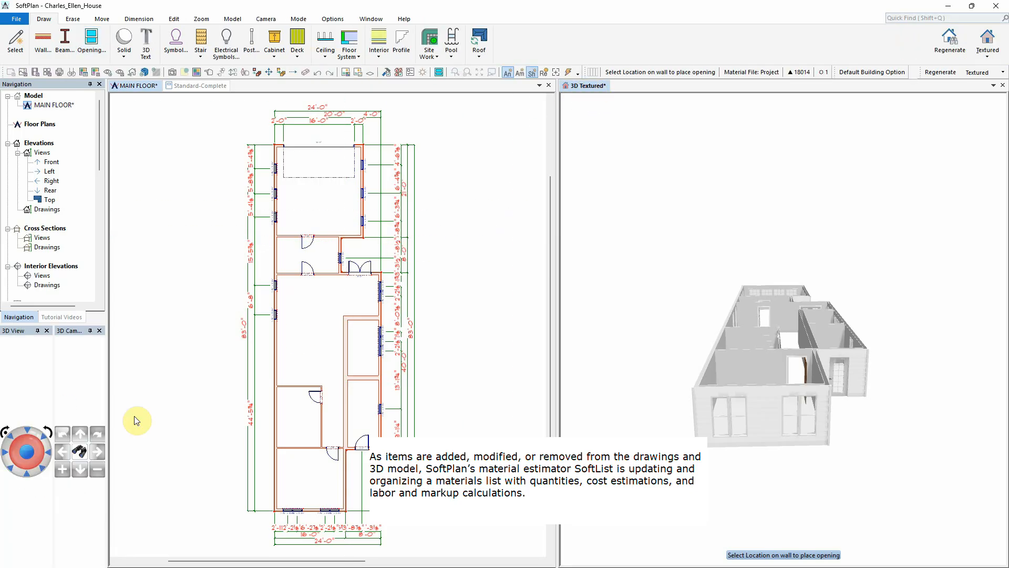
left_click(41, 469)
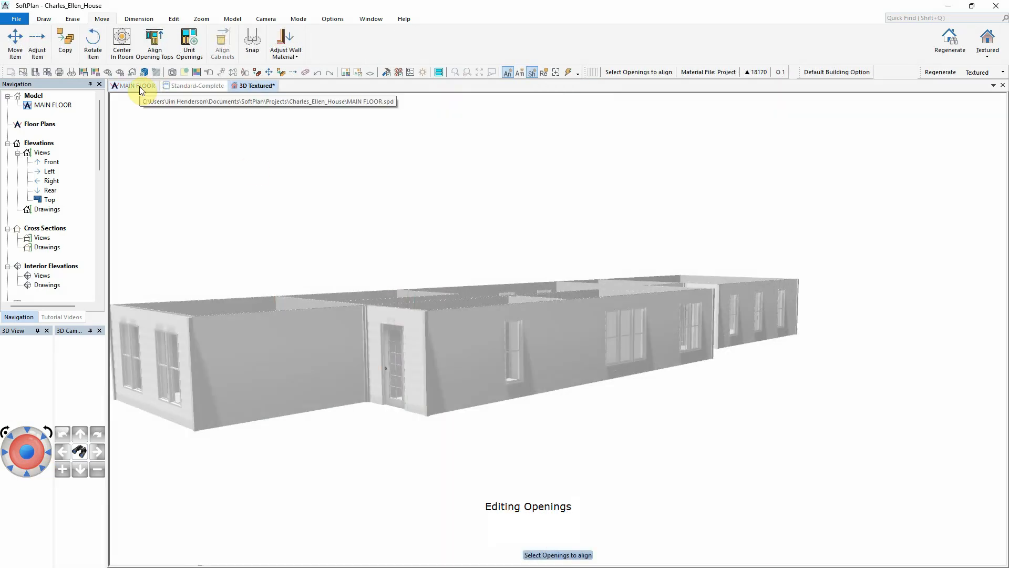
left_click(140, 86)
double_click(52, 162)
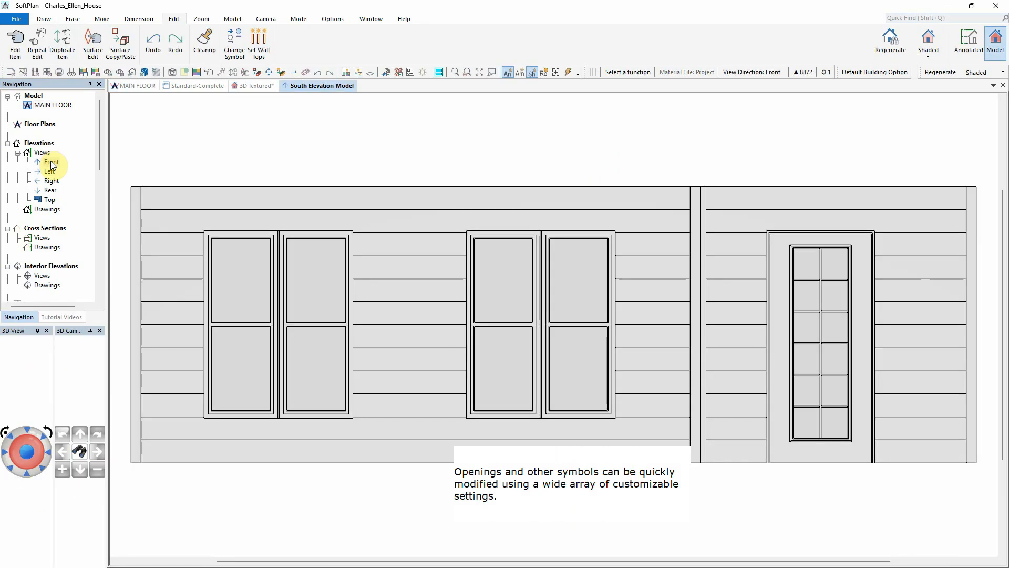
double_click(49, 171)
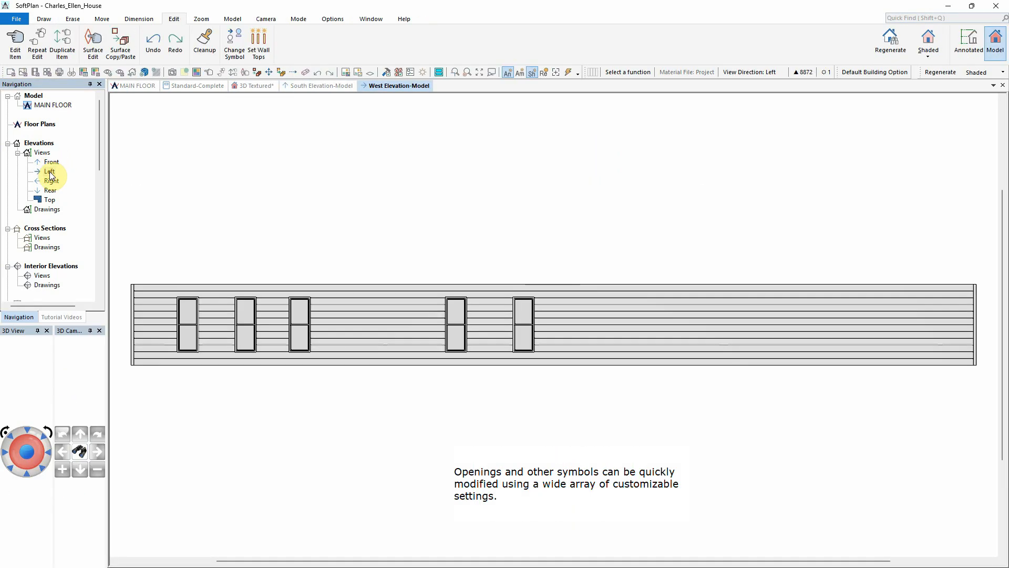
double_click(51, 183)
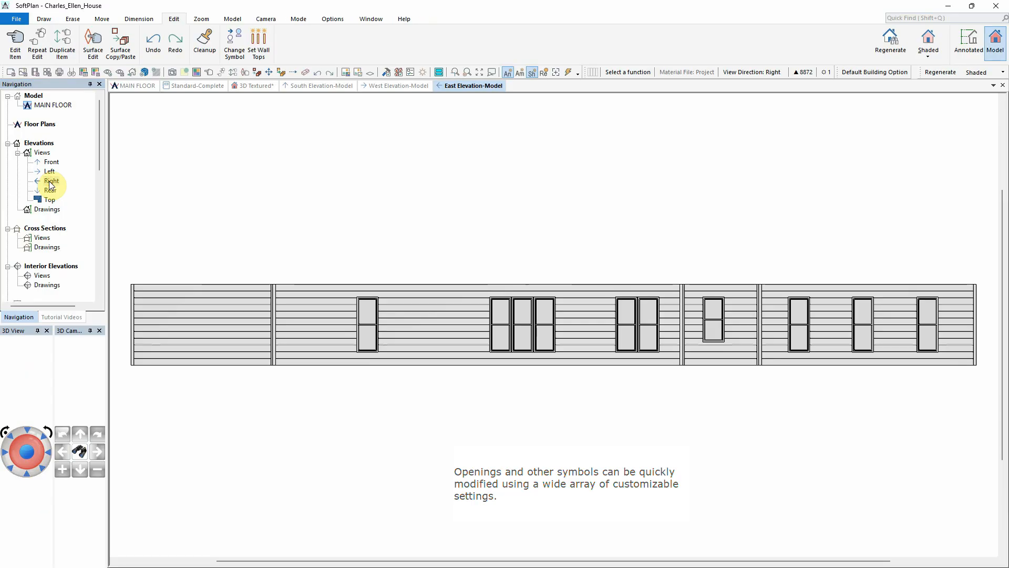
double_click(50, 190)
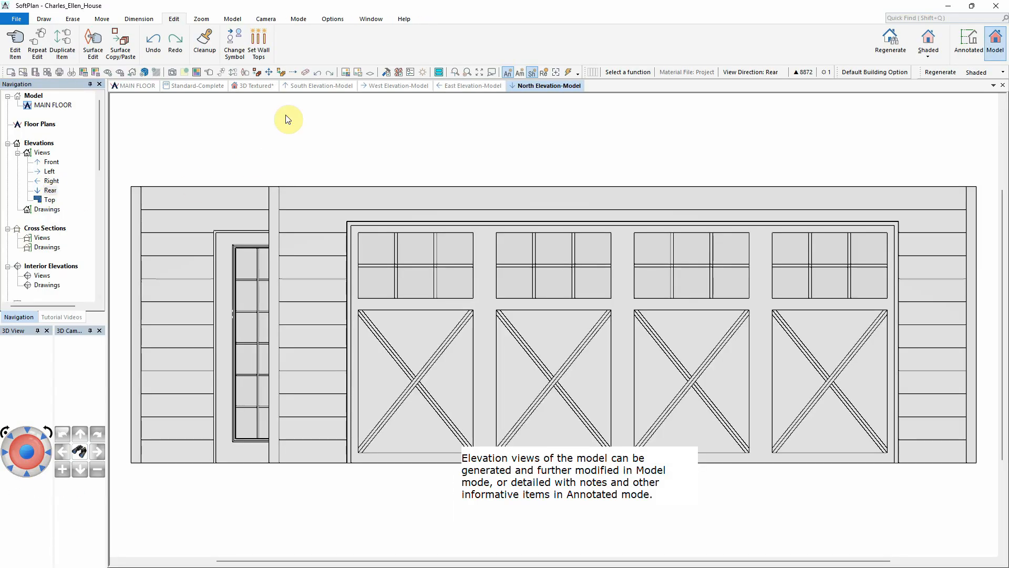
Step: Set the height of all walls in the main floor plan to 10 feet
left_click(314, 85)
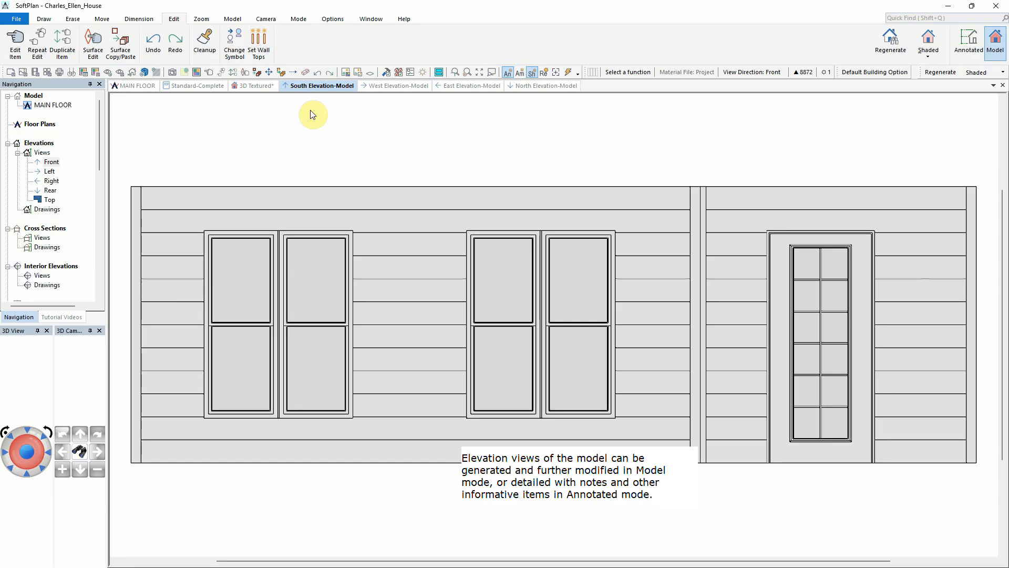
left_click(118, 84)
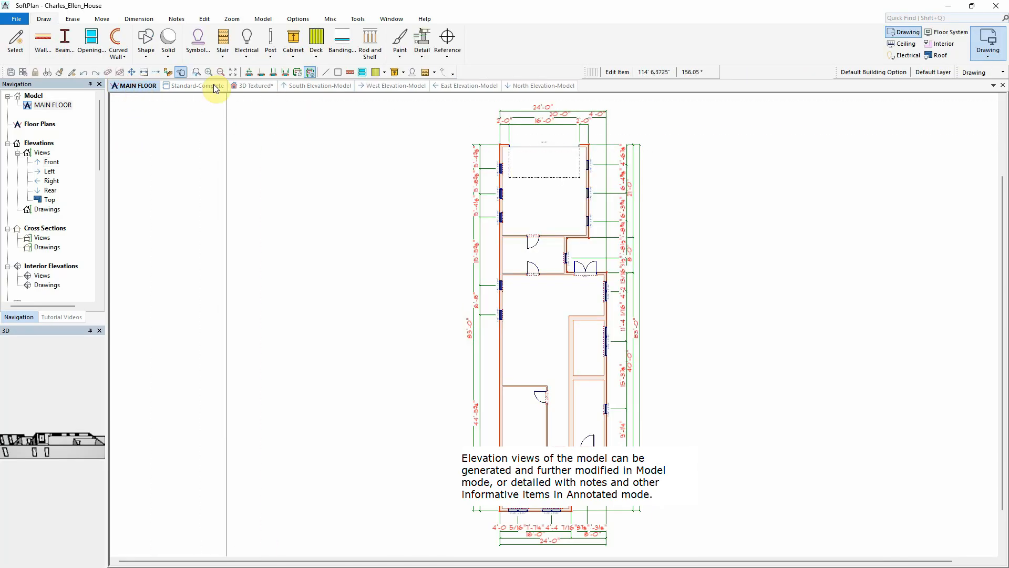
left_click(204, 20)
left_click(222, 42)
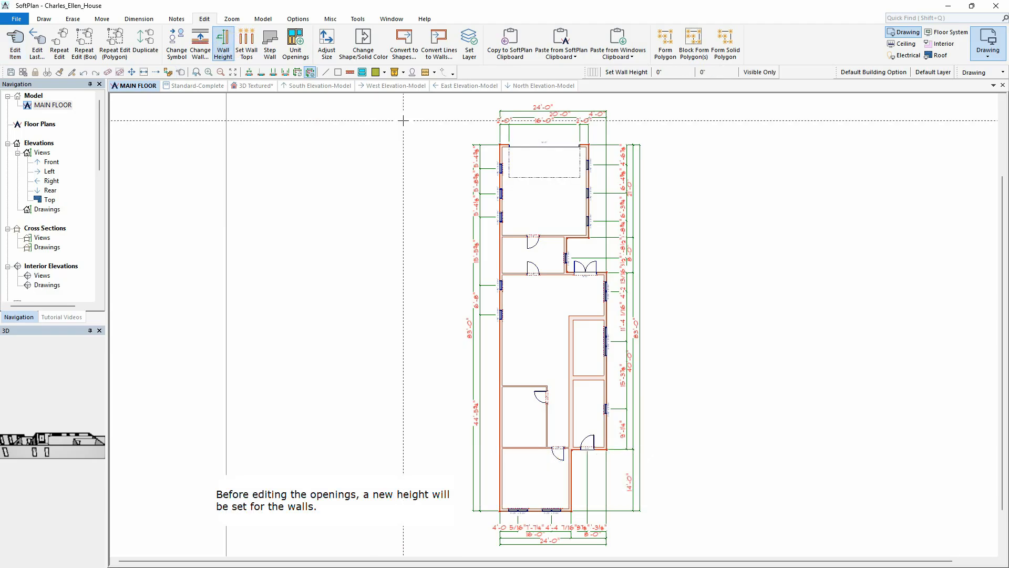
left_click_drag(410, 105, 683, 541)
type("10")
left_click(664, 554)
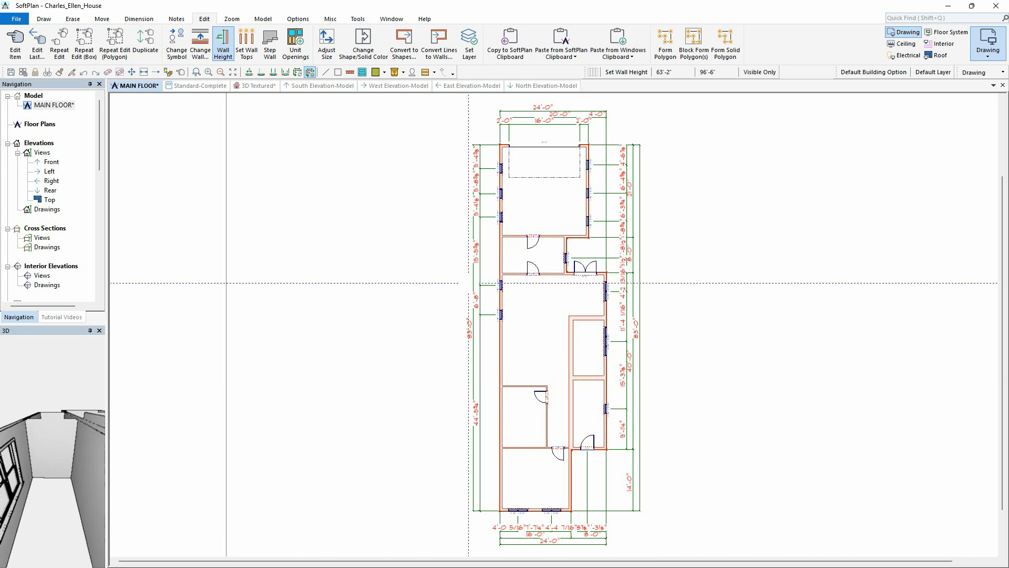
Step: Edit the leftmost double window in the front elevation, enabling custom exterior trim with its material set to Custom
left_click(310, 87)
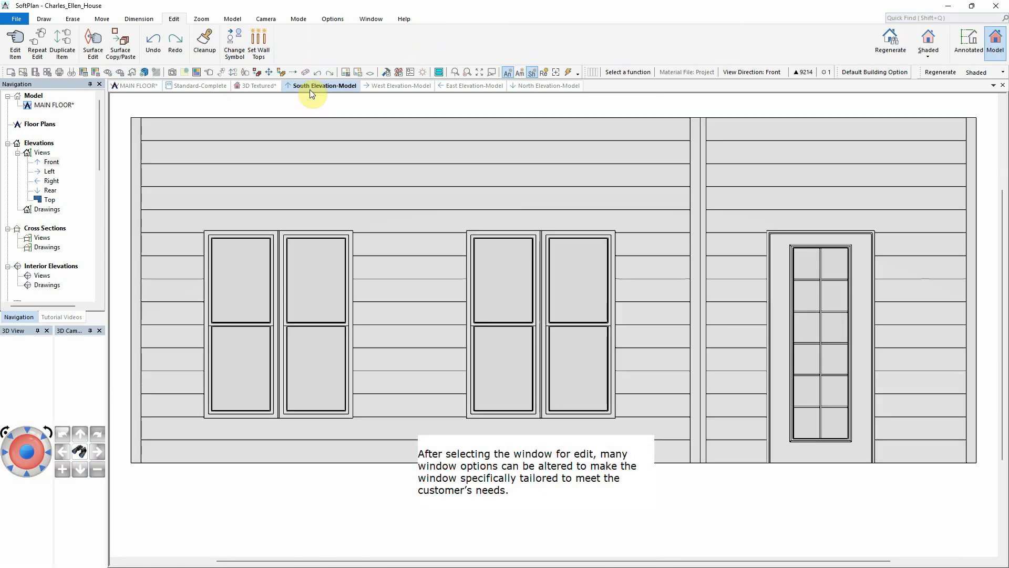
right_click(270, 287)
left_click(330, 301)
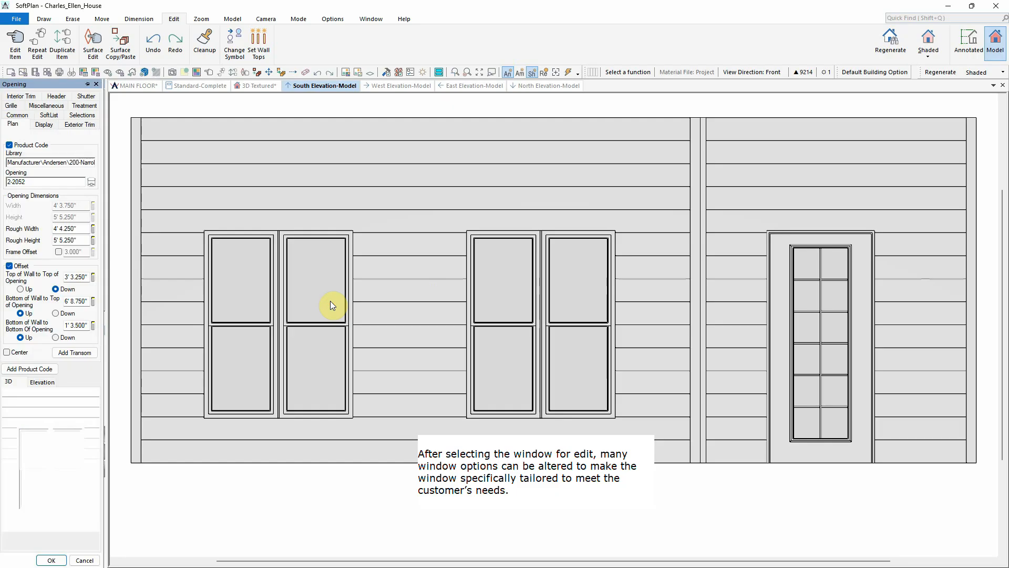
left_click(75, 124)
left_click(9, 163)
left_click(72, 174)
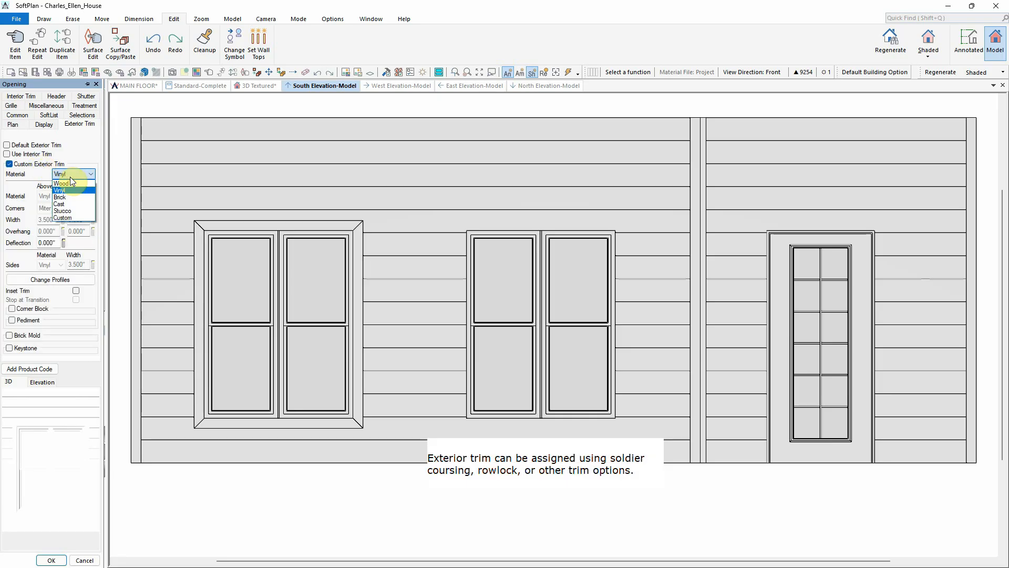
left_click(71, 217)
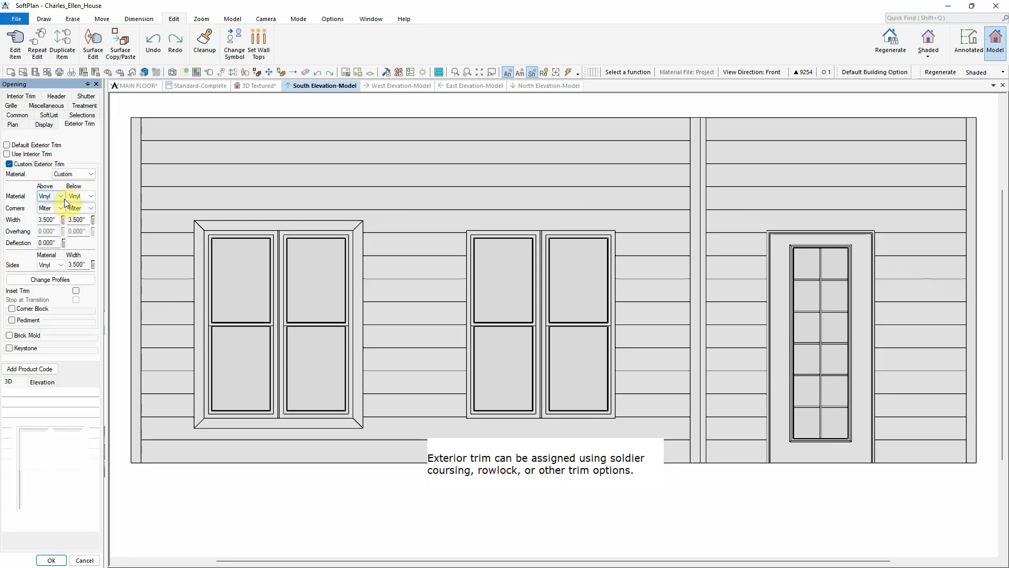
Step: Set the window trim's above and below corners to Through, each with a 3" overhang
left_click(62, 208)
left_click(62, 221)
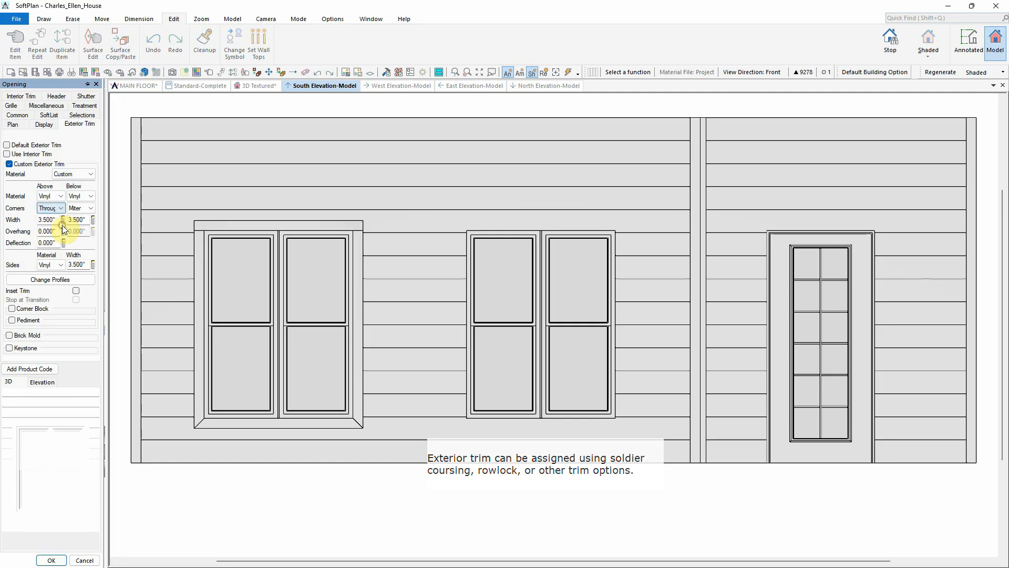
left_click(57, 230)
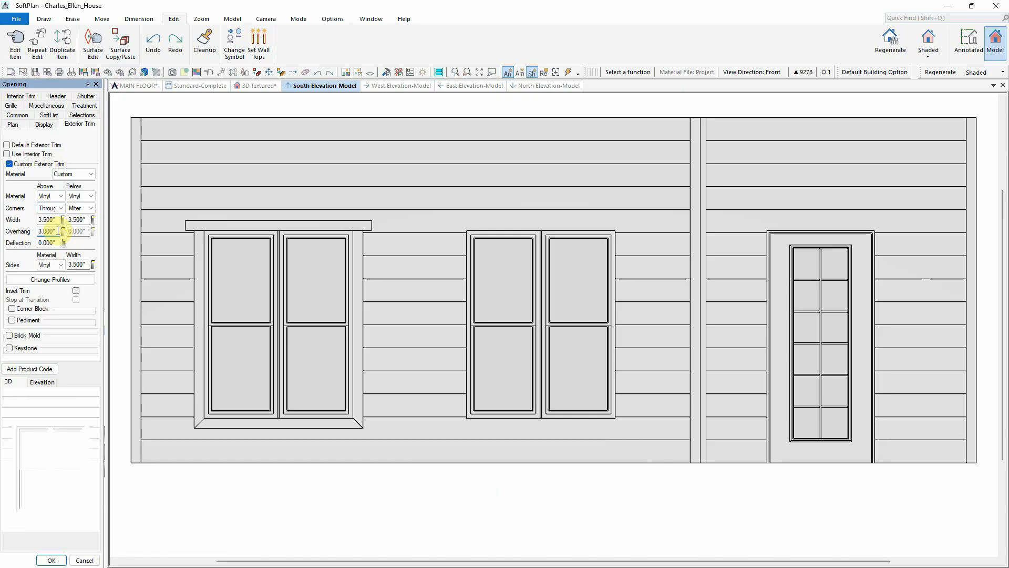
left_click(80, 208)
left_click(79, 223)
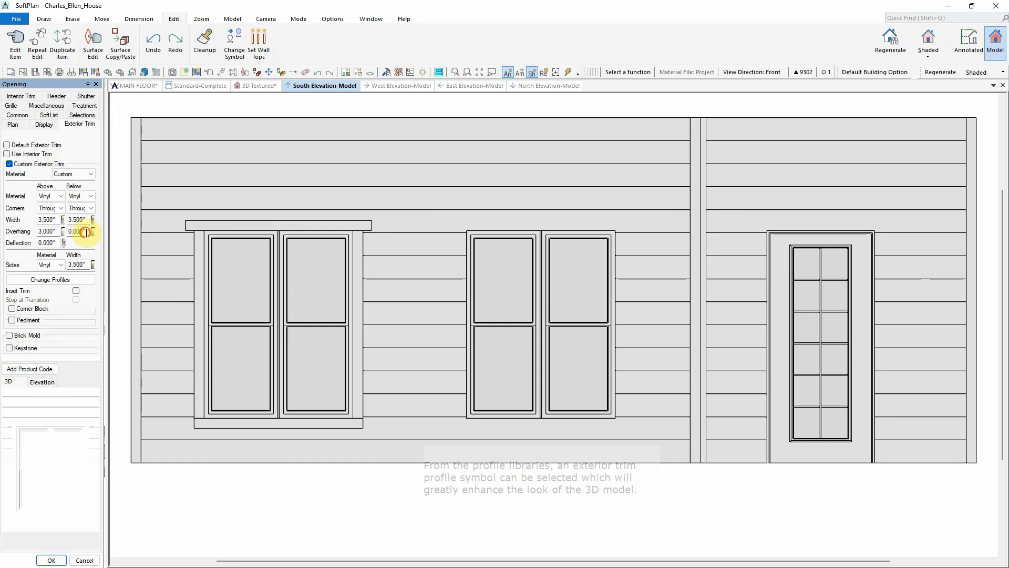
left_click(88, 231)
type("3\"")
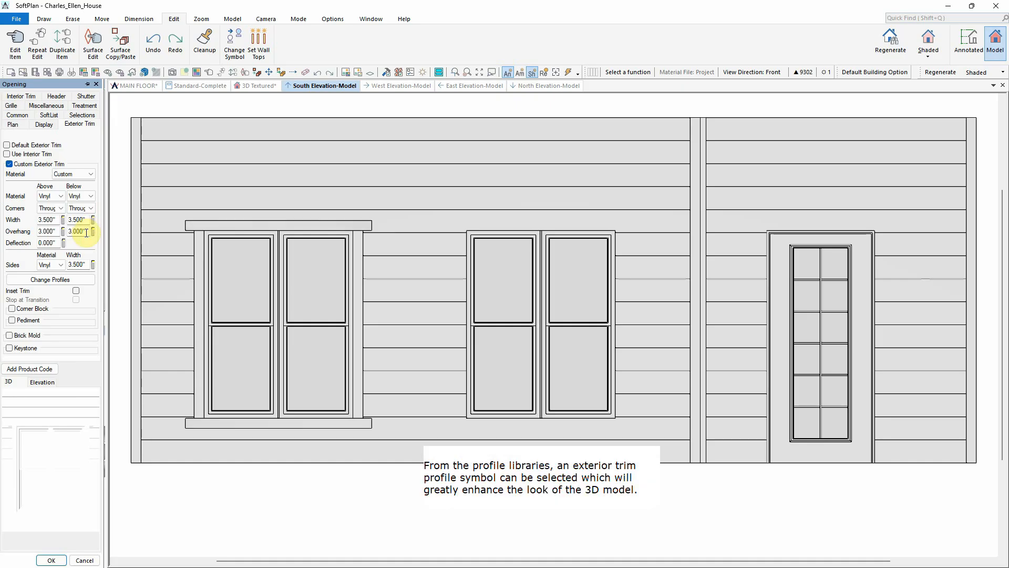
Step: Allow unique trim symbols and change the window's above-trim profile to dentil molding 4 from the Dentil Molding library
left_click(53, 283)
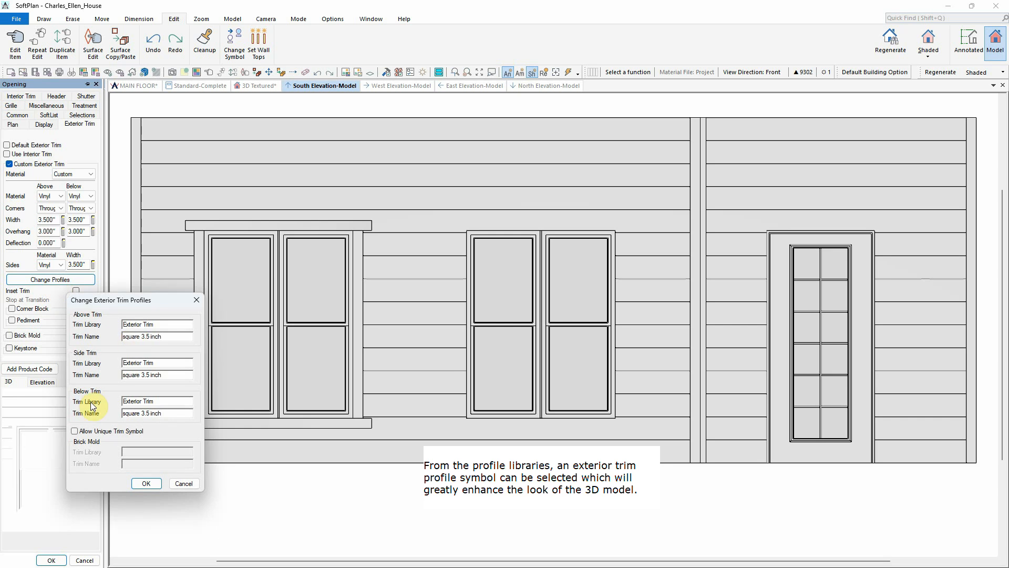
left_click(162, 341)
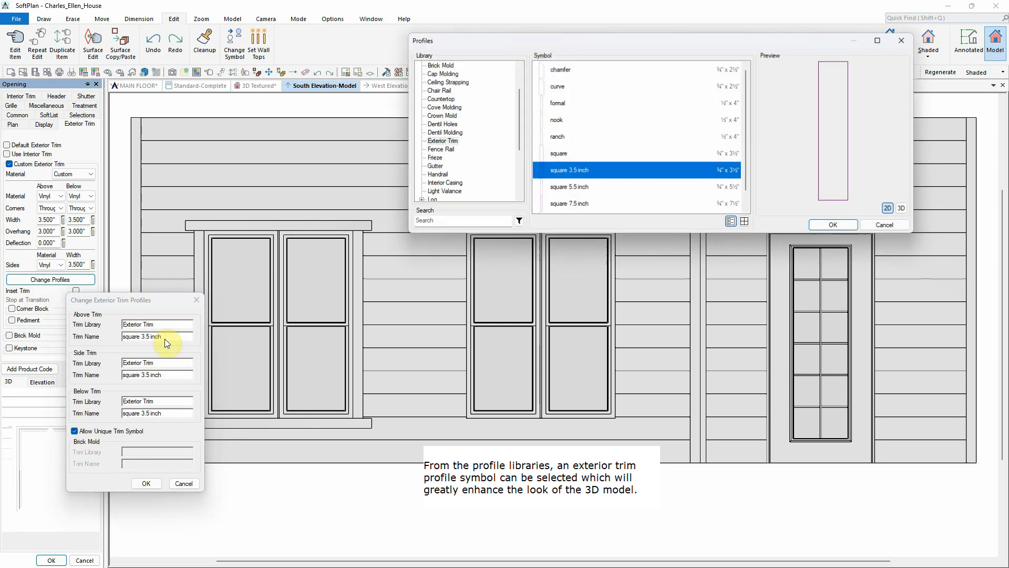
left_click(457, 134)
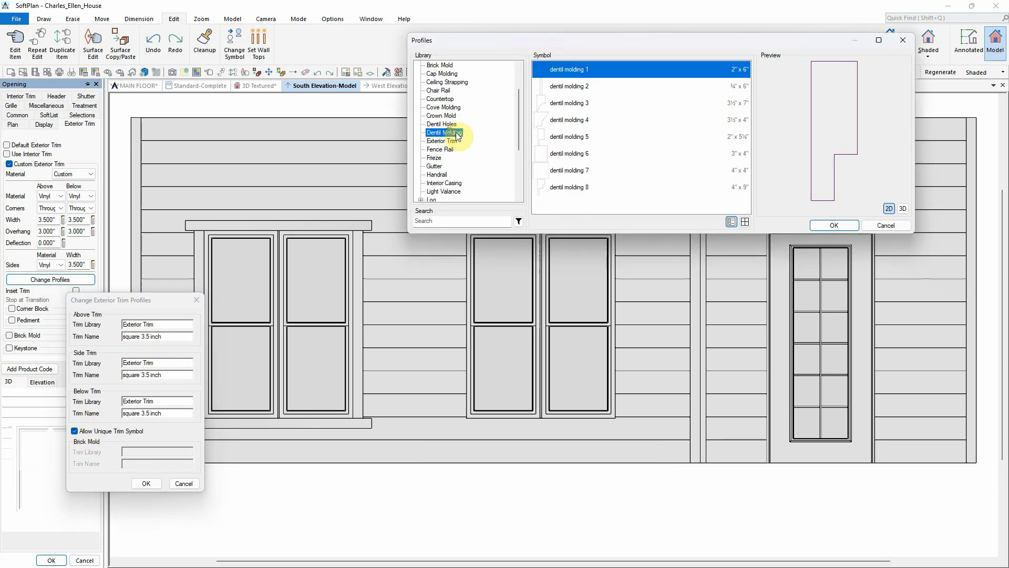
left_click(556, 122)
left_click(836, 225)
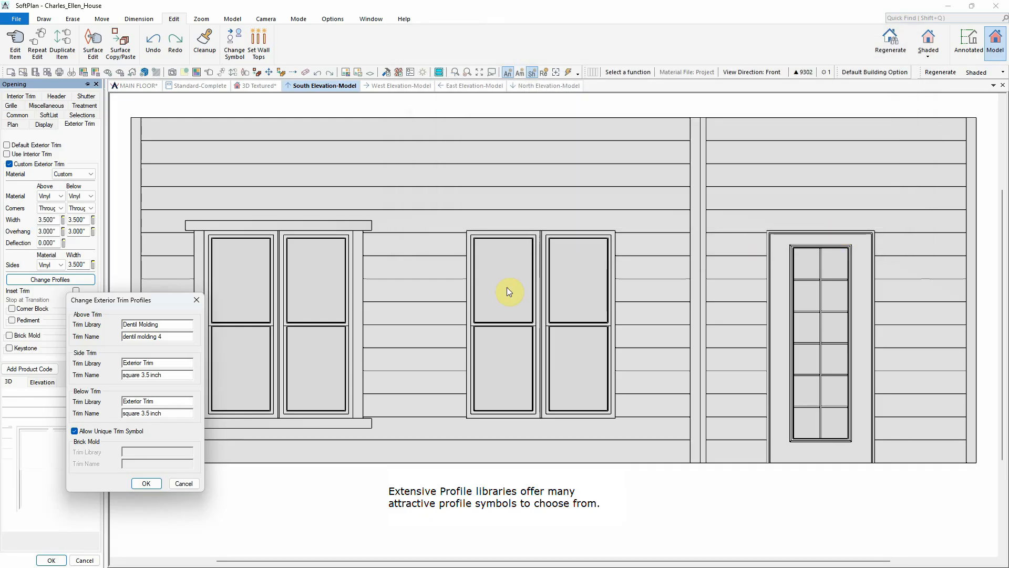
left_click(144, 483)
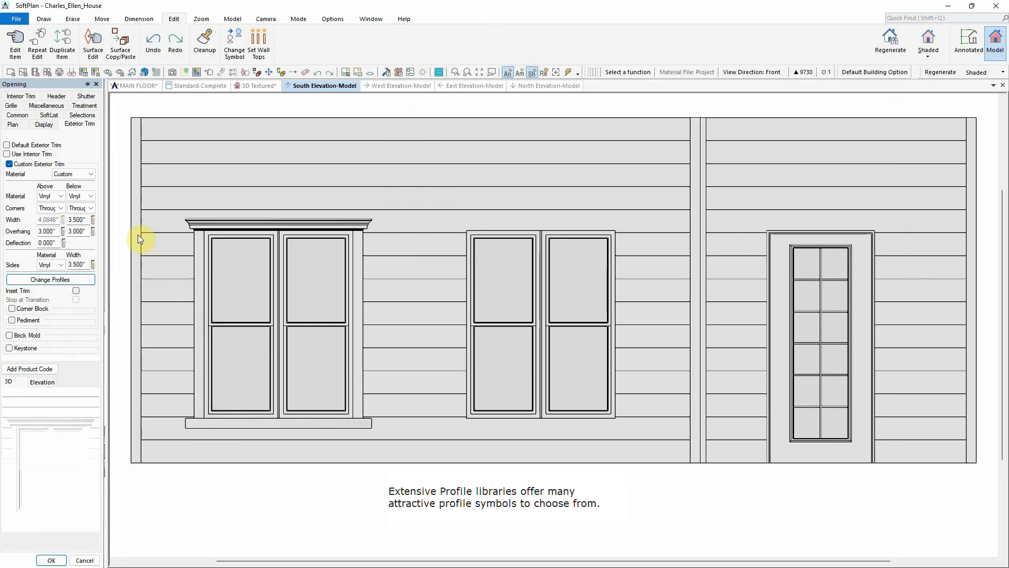
Step: Add board and batten traditional shutters to both sides of the window
left_click(91, 98)
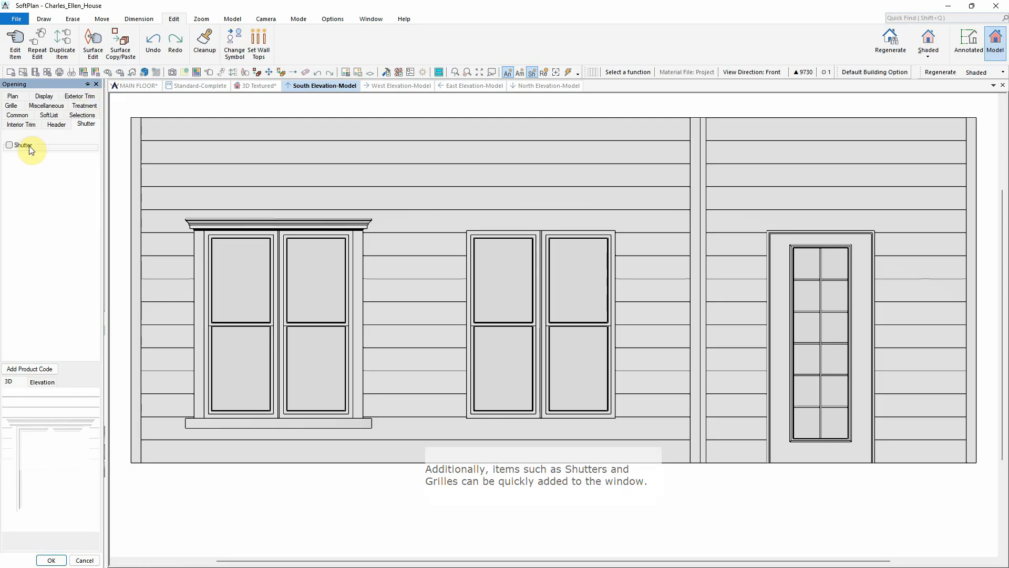
left_click(9, 145)
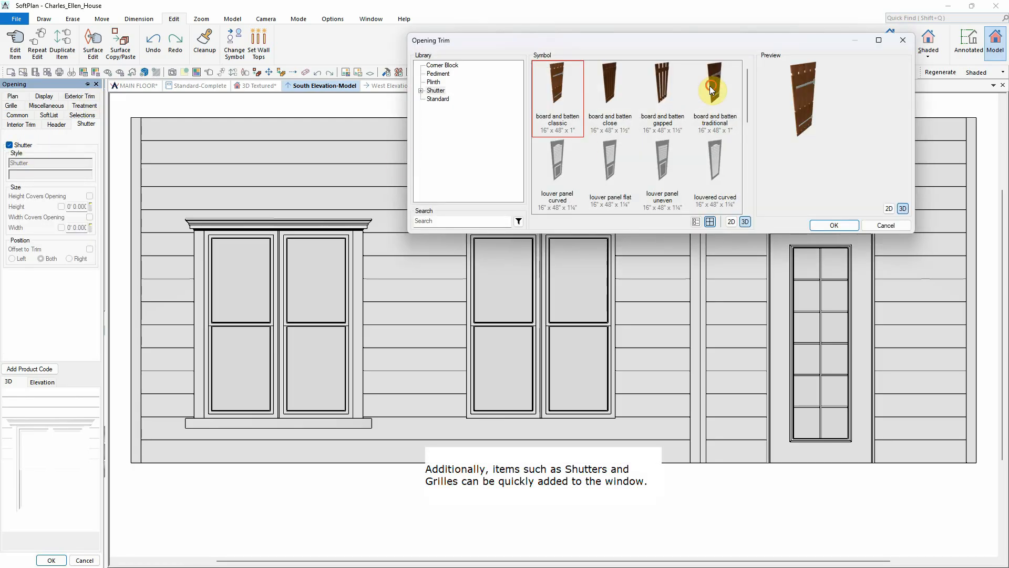
left_click(716, 95)
left_click(821, 224)
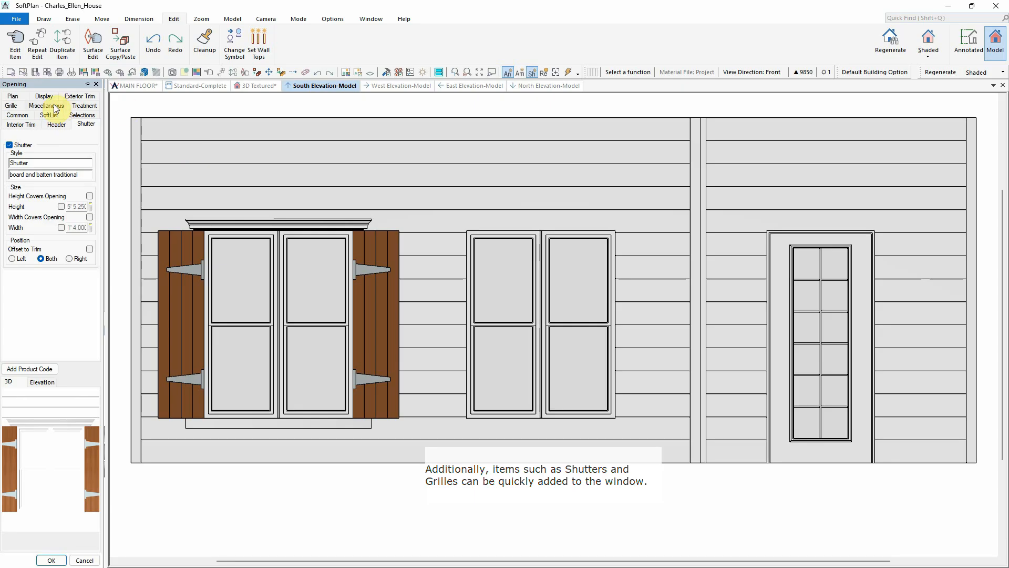
Step: Add a grille to the window and apply the opening edits
left_click(14, 107)
left_click(18, 145)
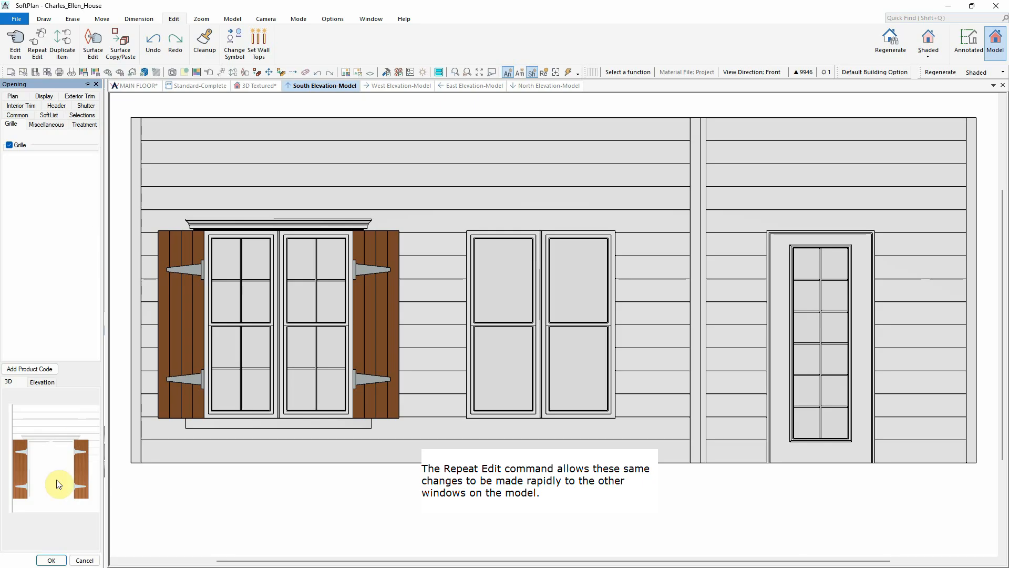
left_click(50, 560)
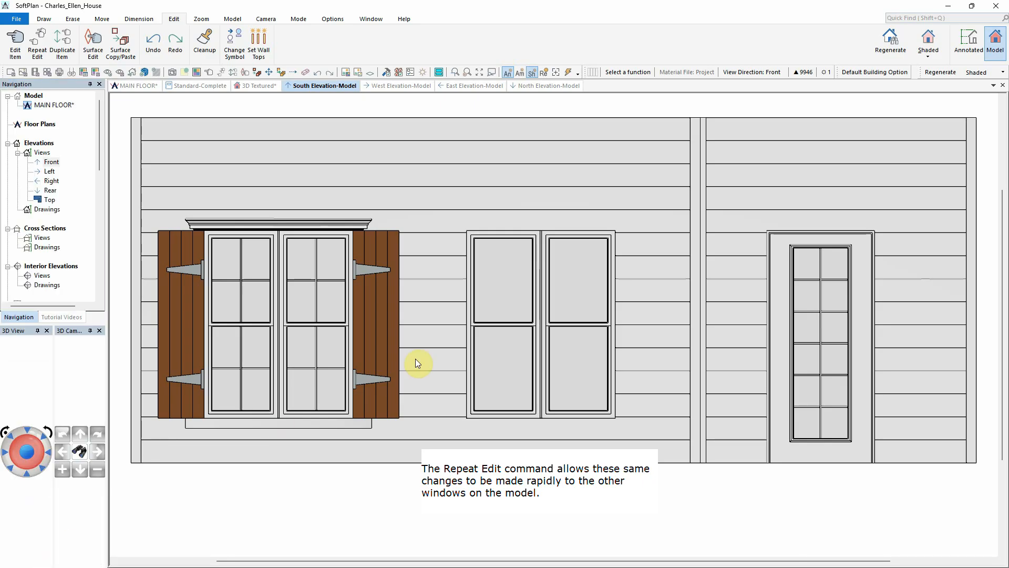
Step: Repeat the trim, shutter and grille edits on the second window of the south elevation
left_click(37, 41)
left_click(514, 303)
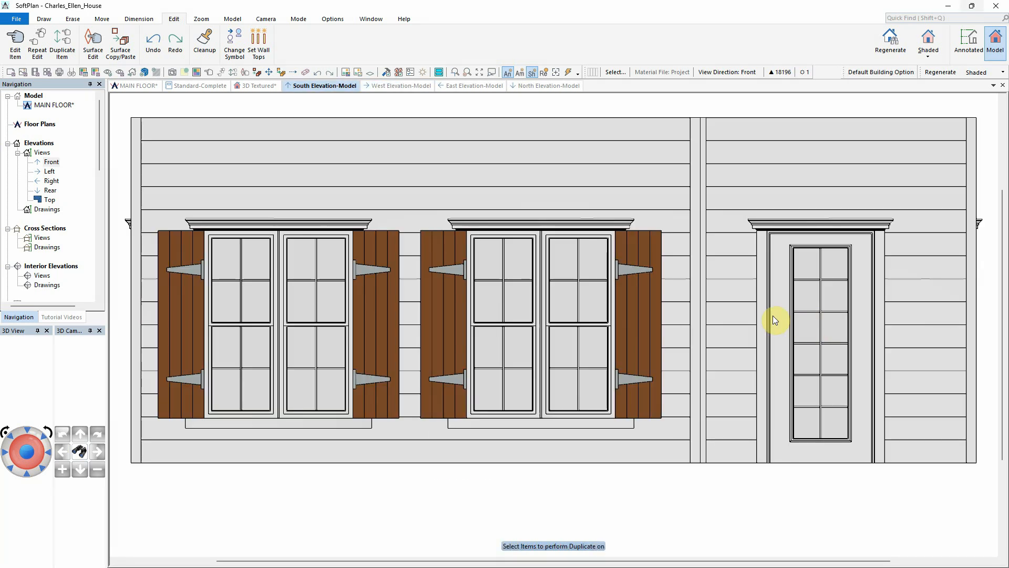
Step: Add a transom 3' 1.5" wide and 1' high with zero spacing above the French door and apply the opening edits
right_click(770, 314)
left_click(842, 338)
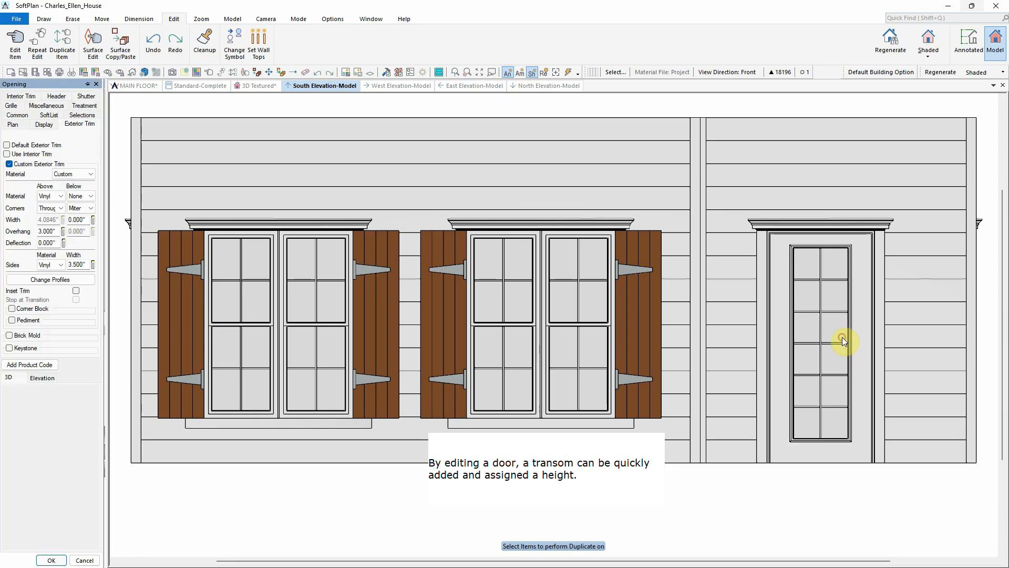
left_click(13, 124)
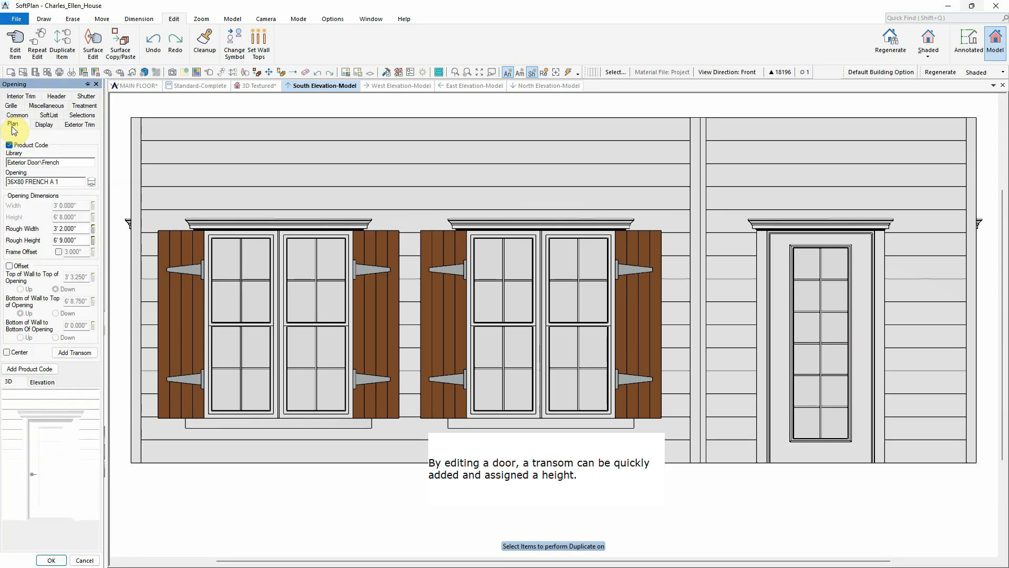
left_click(72, 352)
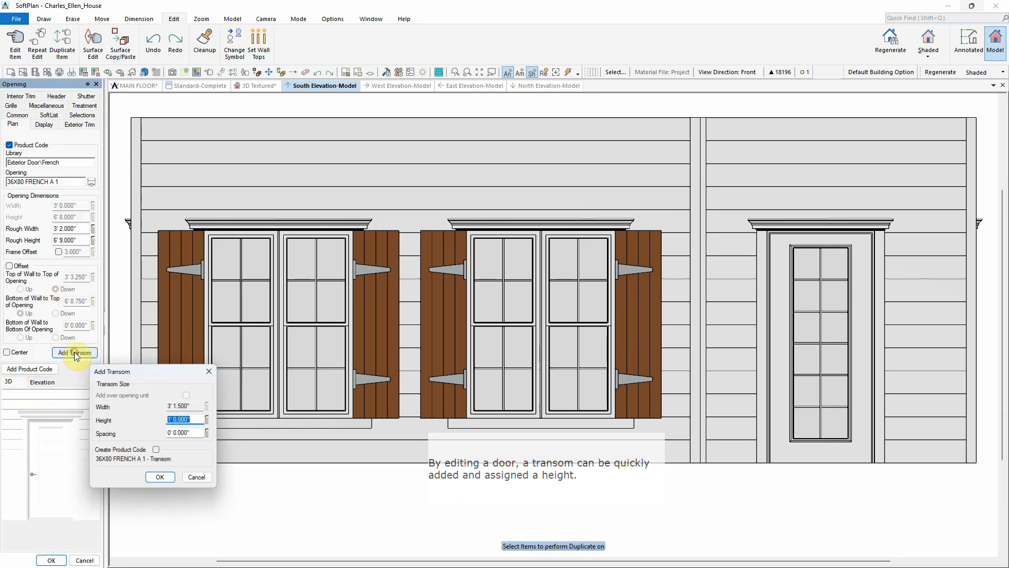
left_click(161, 478)
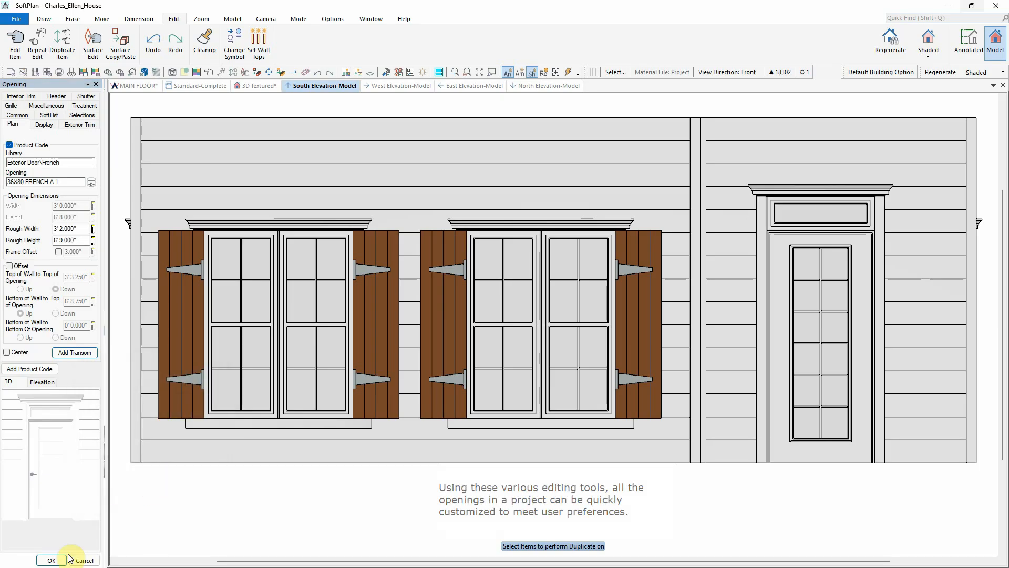
left_click(52, 560)
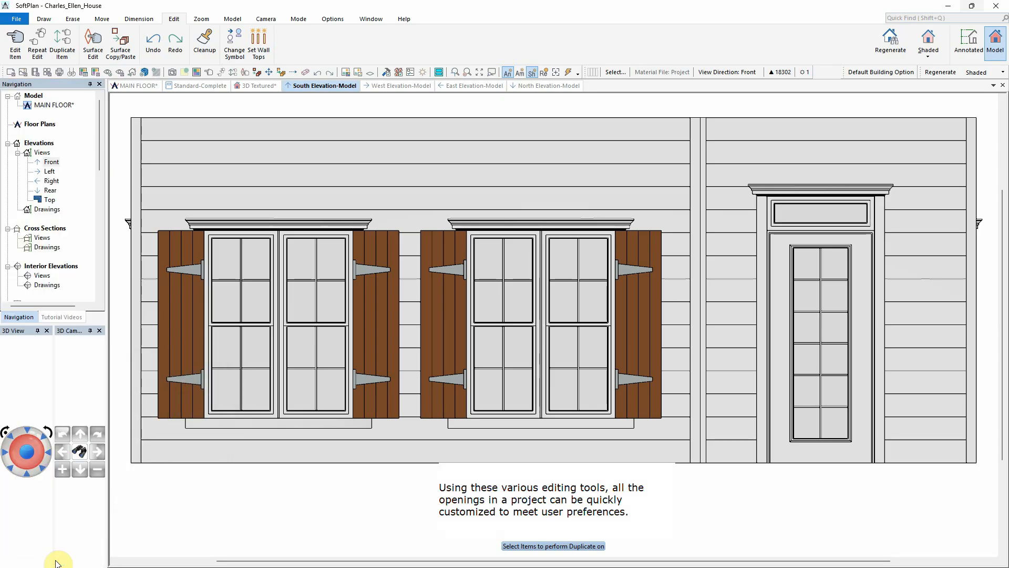
Step: View the textured 3D model and the main floor plan, and aim the 3D camera at the kitchen's interior wall
left_click(256, 85)
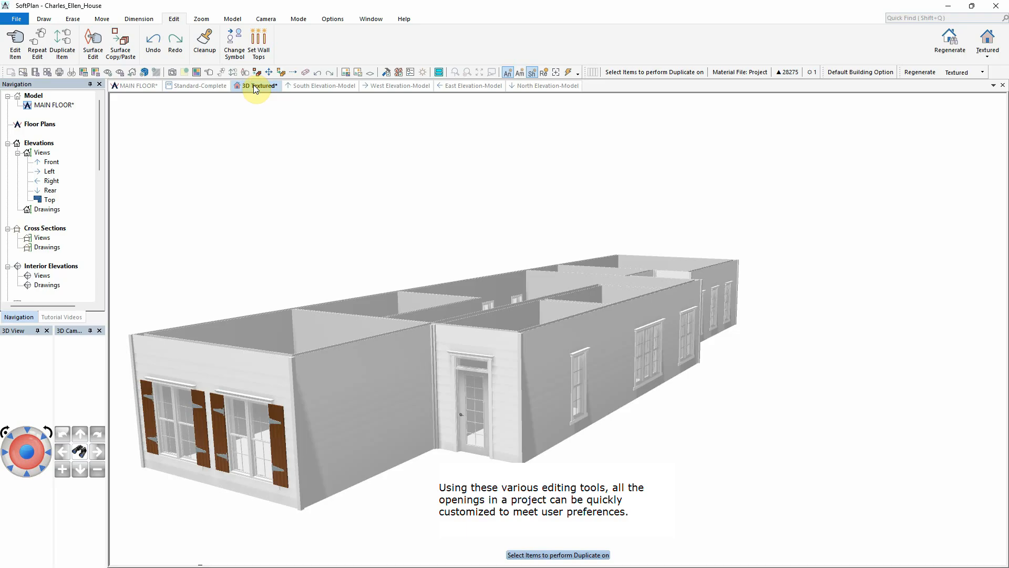
left_click(6, 434)
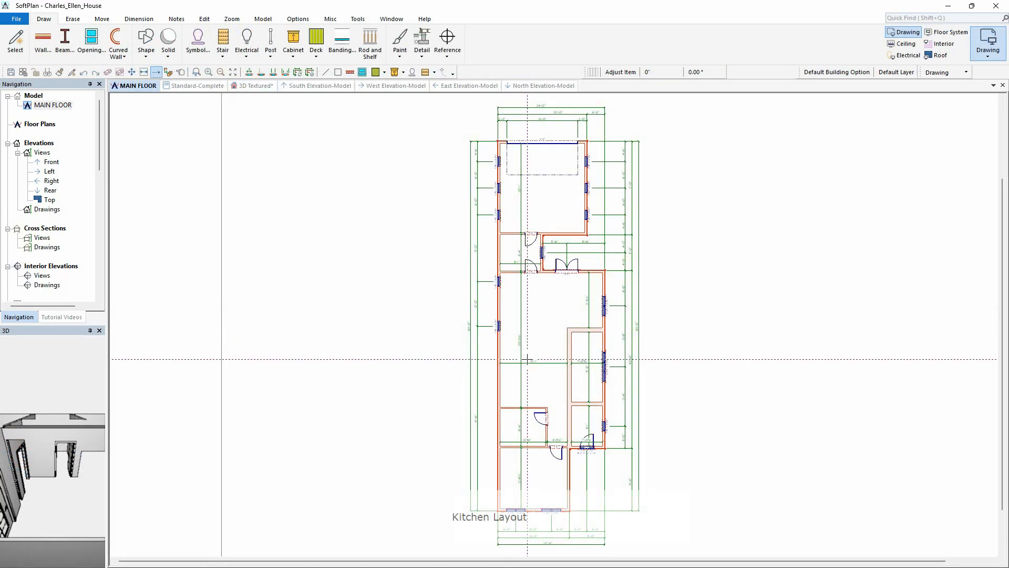
scroll(530, 351, "up", 2)
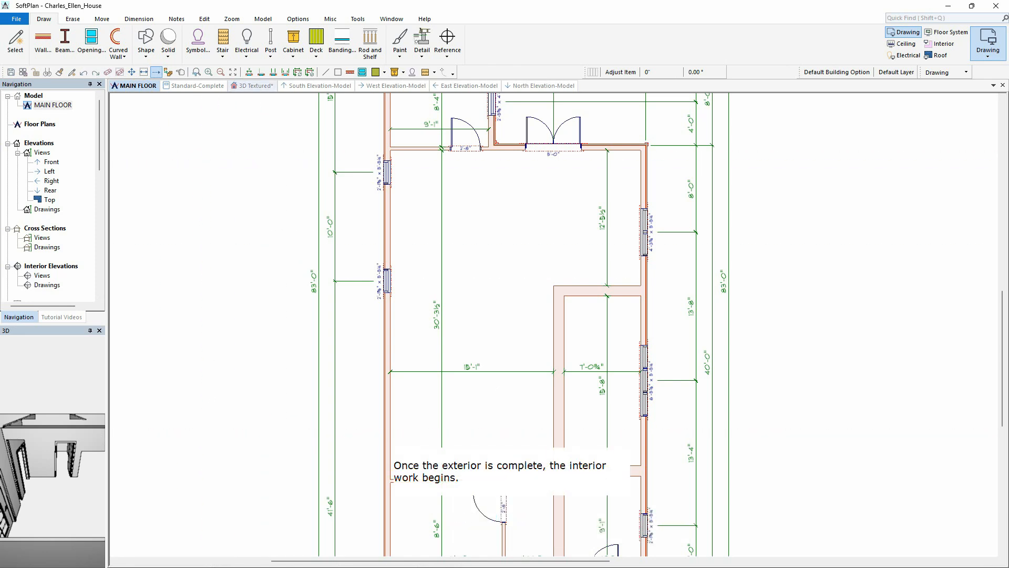
left_click(257, 85)
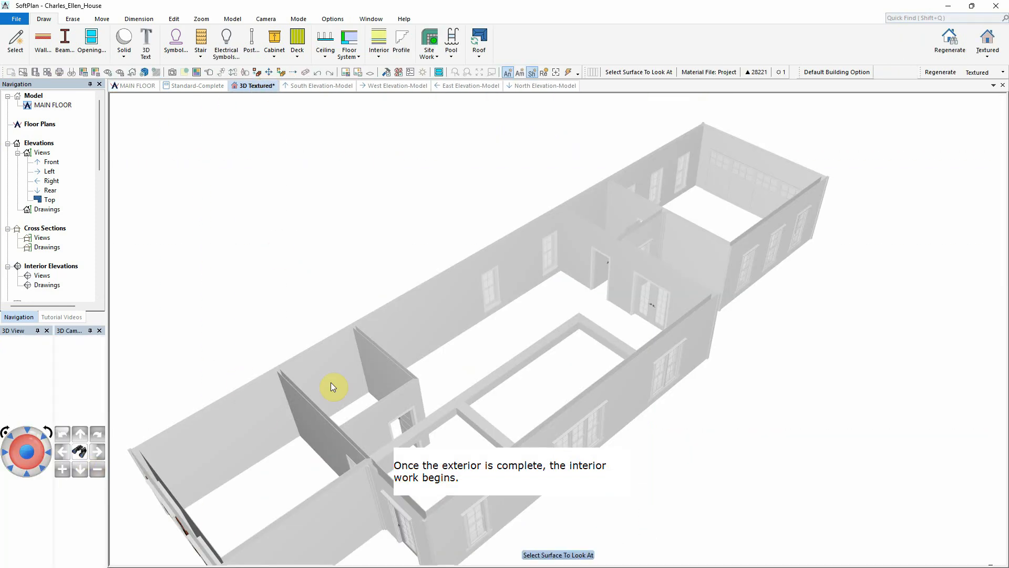
left_click(262, 415)
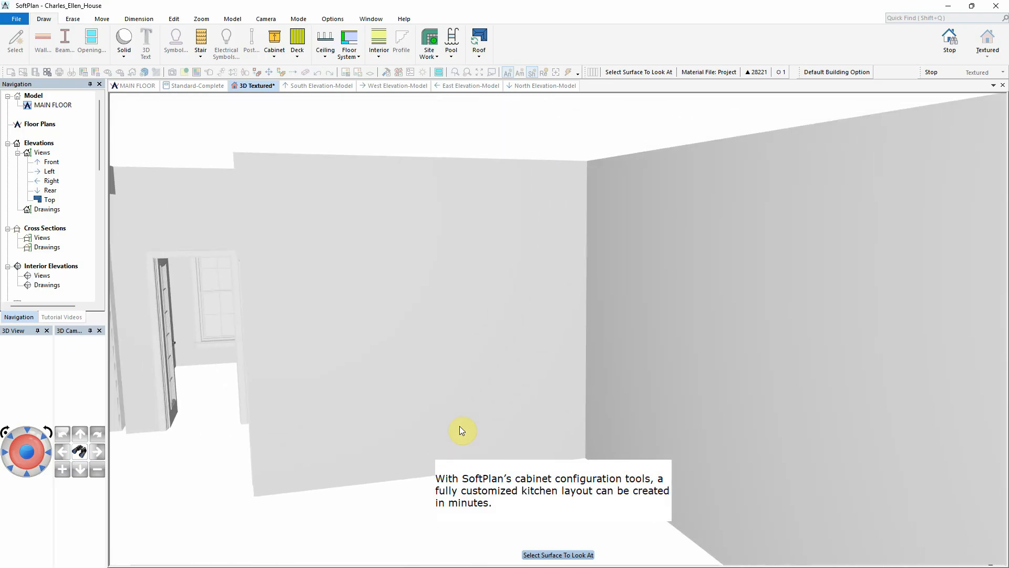
Step: Place the Armstrong tall oven cabinet OV30Sx96 against the kitchen wall, in the corner with the adjoining wall
left_click(271, 41)
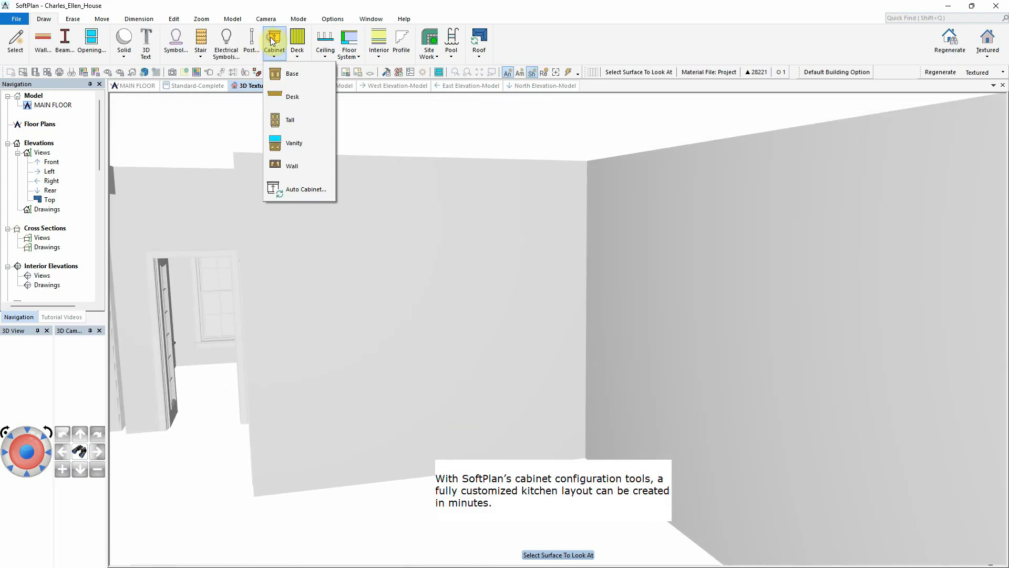
left_click(301, 120)
left_click(55, 76)
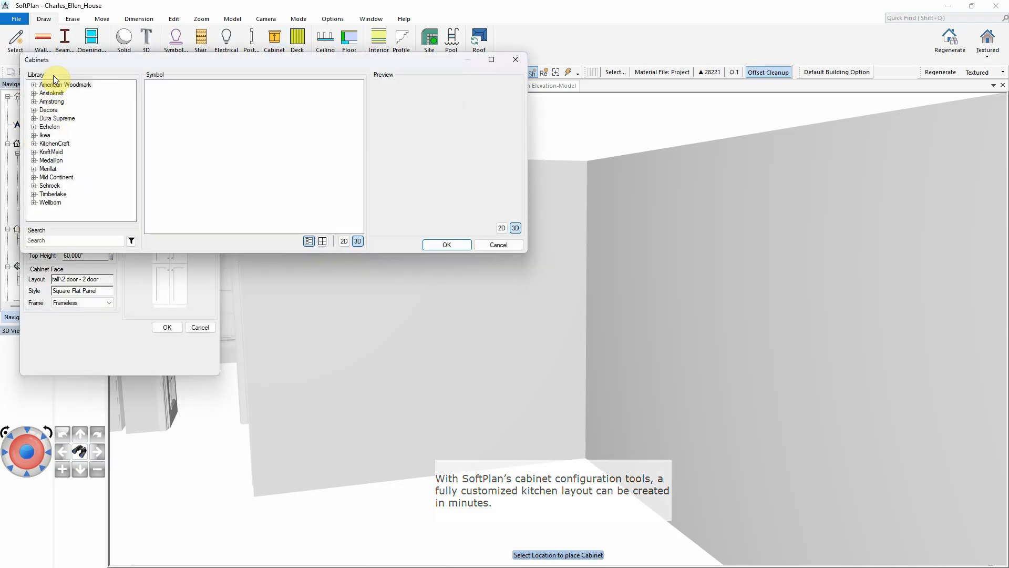
left_click(34, 101)
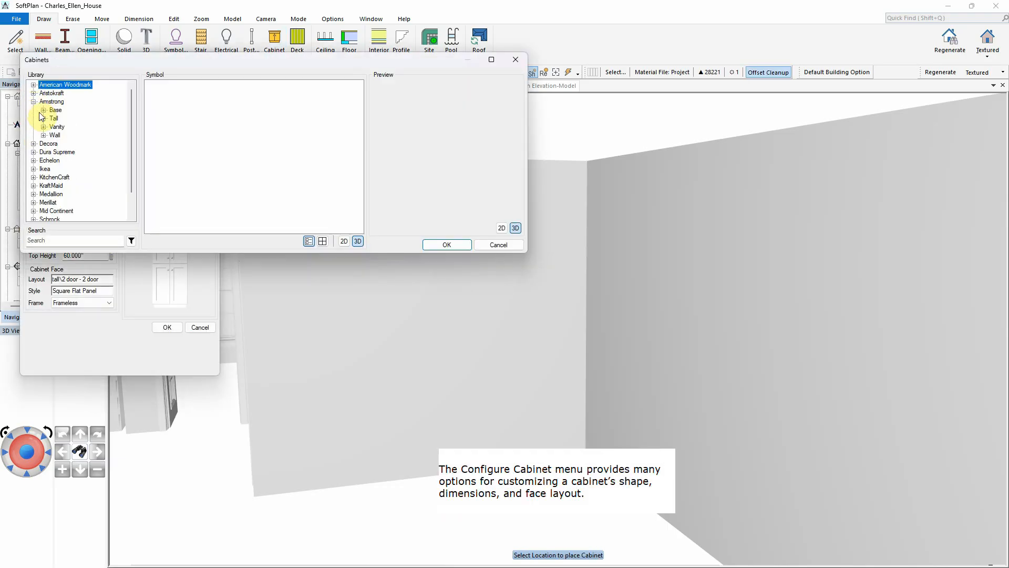
left_click(43, 119)
left_click(64, 135)
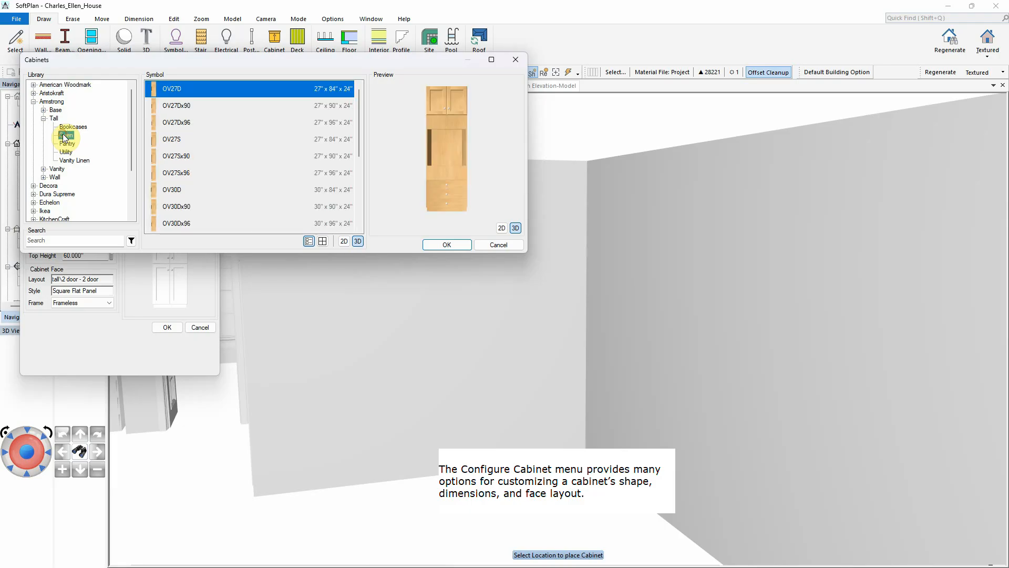
scroll(222, 160, "down", 1)
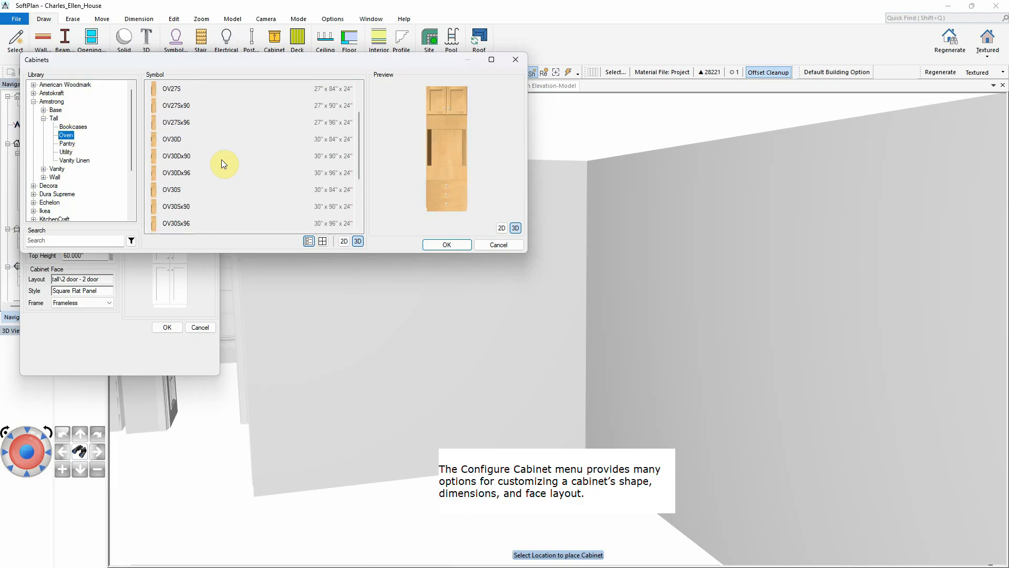
left_click(187, 223)
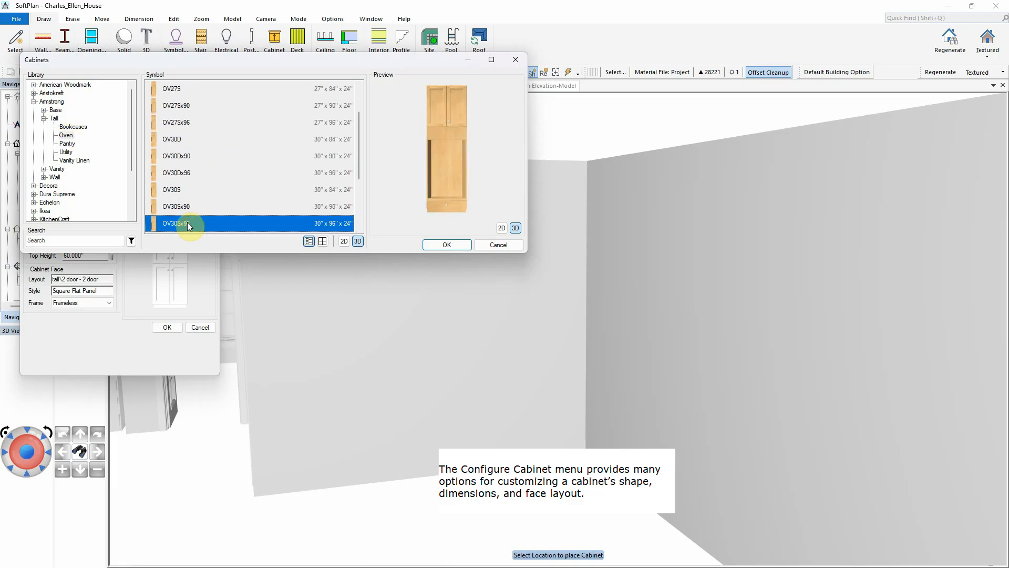
left_click(447, 245)
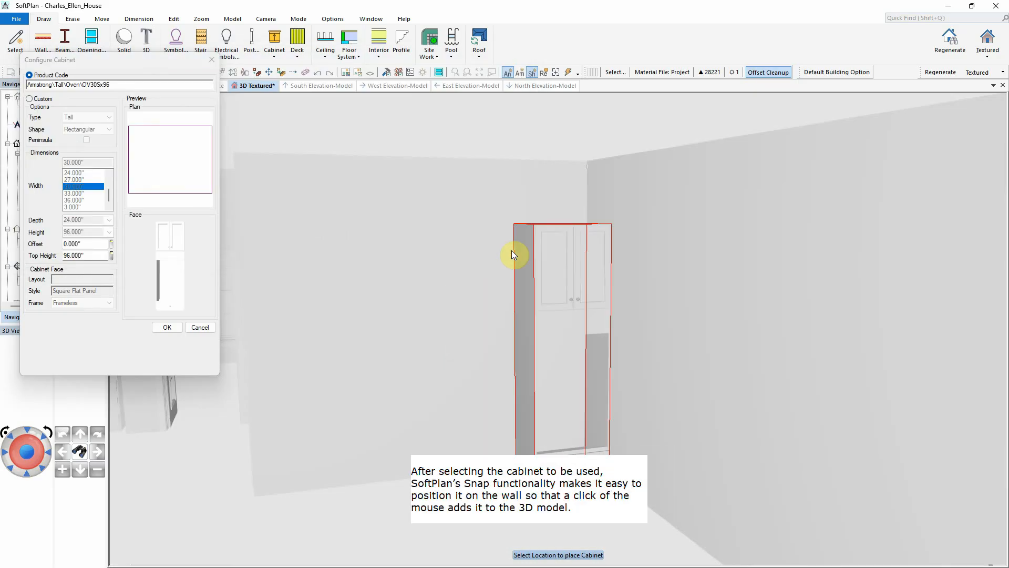
left_click(528, 255)
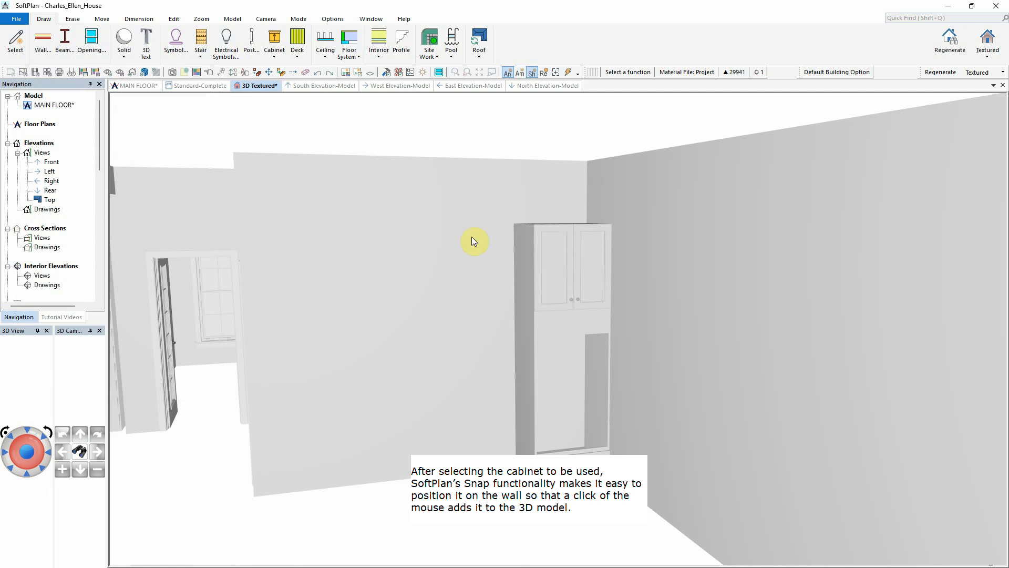
Step: Add a 15" wide rectangular base cabinet with the Standard\1 door layout directly beside the tall oven cabinet
left_click(270, 50)
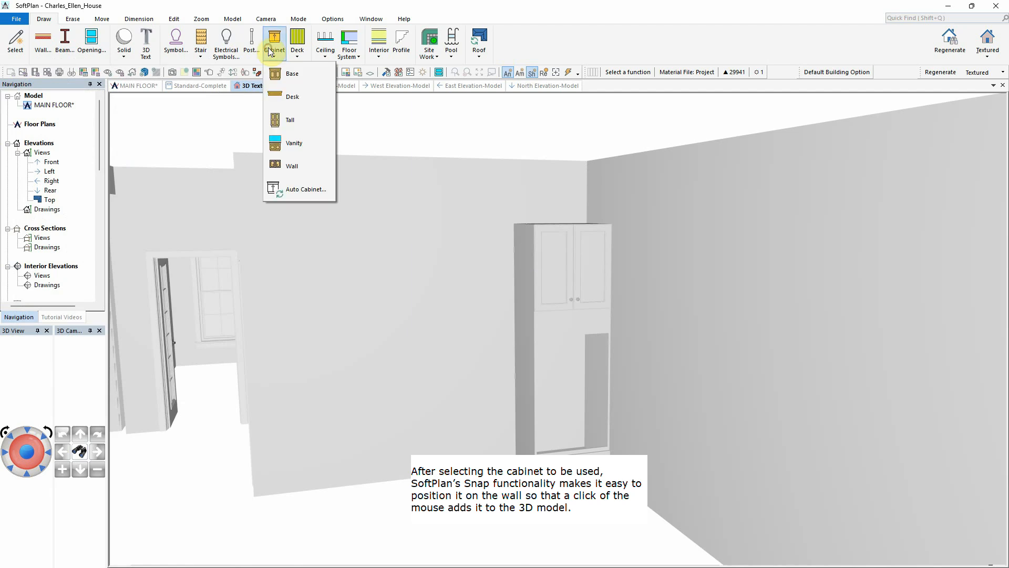
left_click(292, 78)
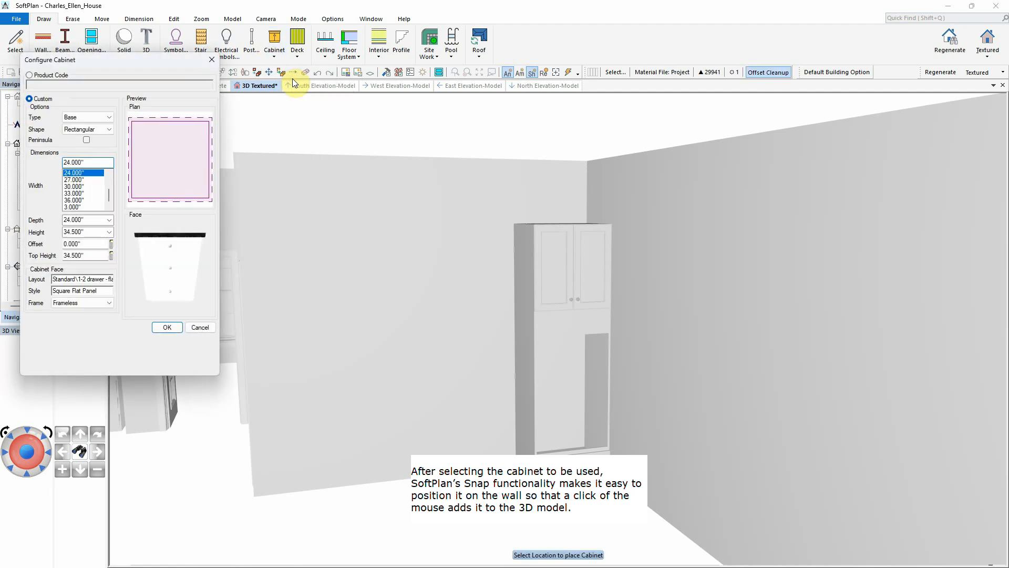
left_click(95, 175)
left_click(77, 173)
left_click(87, 278)
left_click(177, 107)
left_click(437, 245)
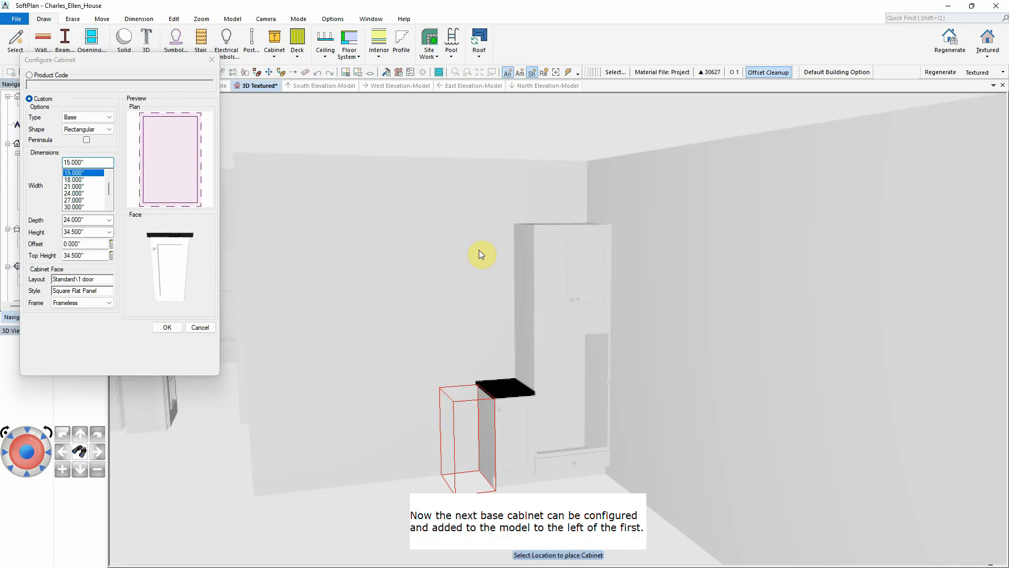
Step: Add a 27" wide drawer base cabinet to the left of the single-door base cabinet
left_click(79, 200)
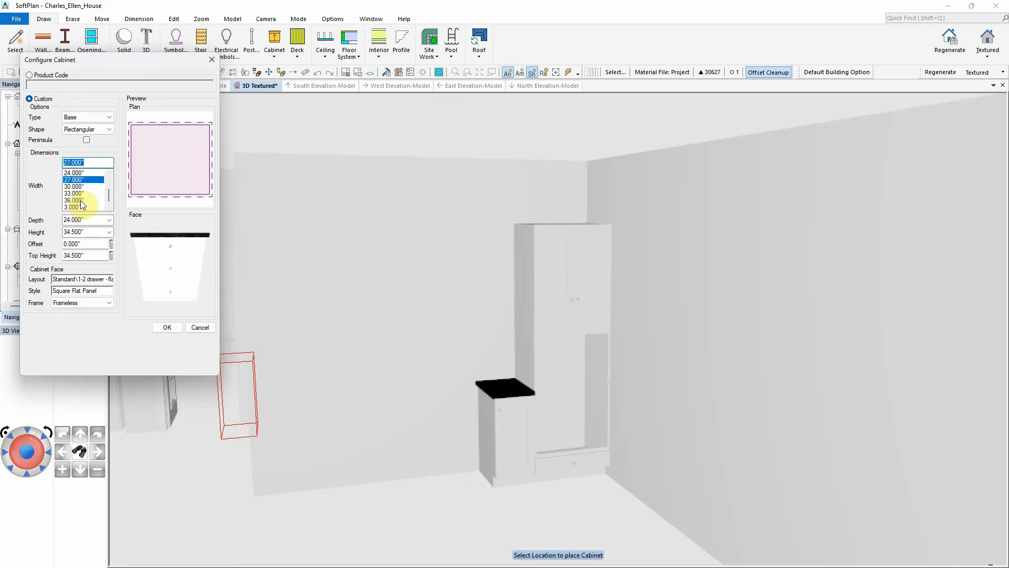
left_click(176, 327)
left_click(413, 383)
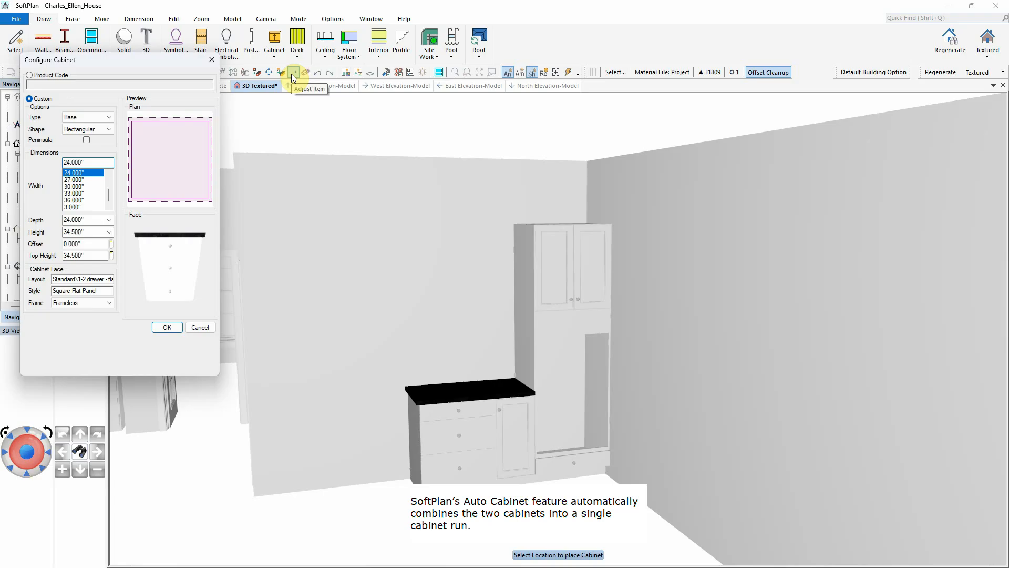
Step: Add another 15" wide single-door base cabinet at the free end of the cabinet run
scroll(95, 182, "up", 1)
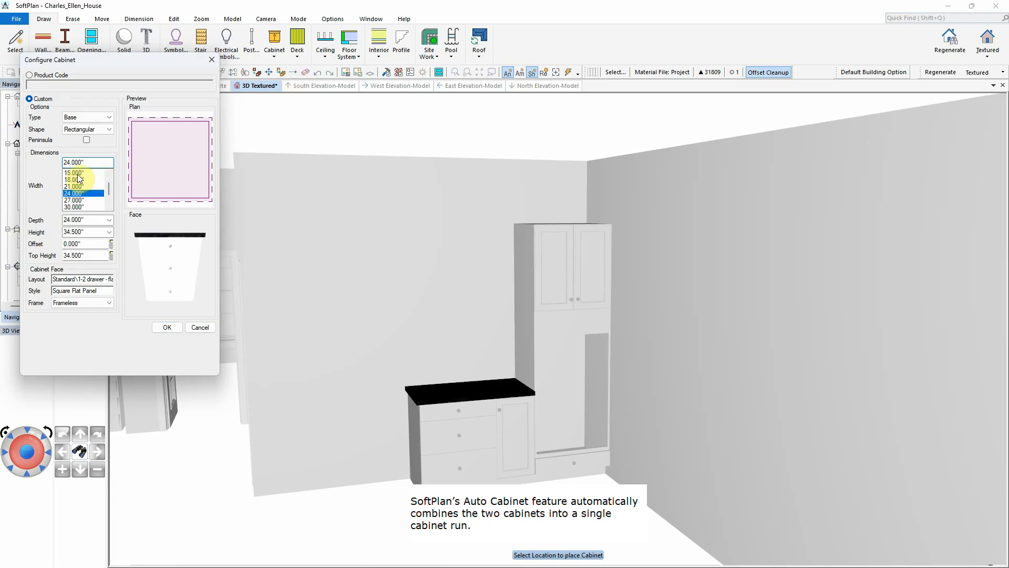
left_click(77, 174)
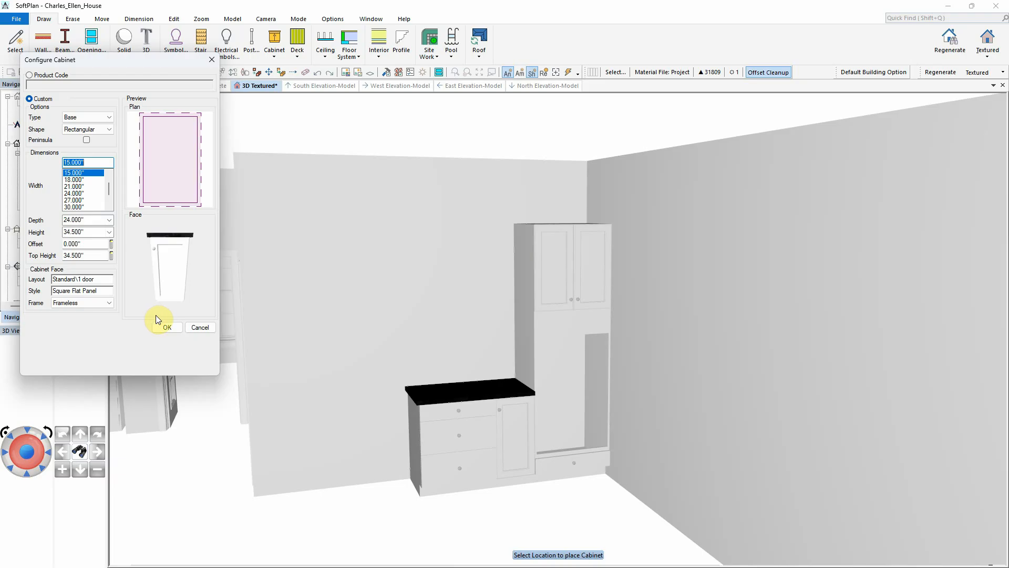
left_click(167, 327)
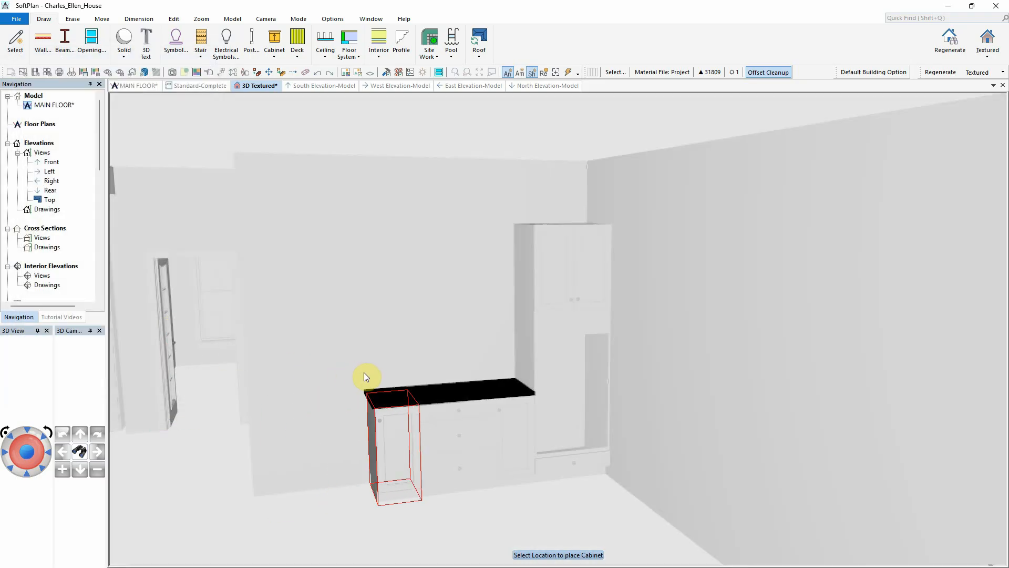
left_click(362, 373)
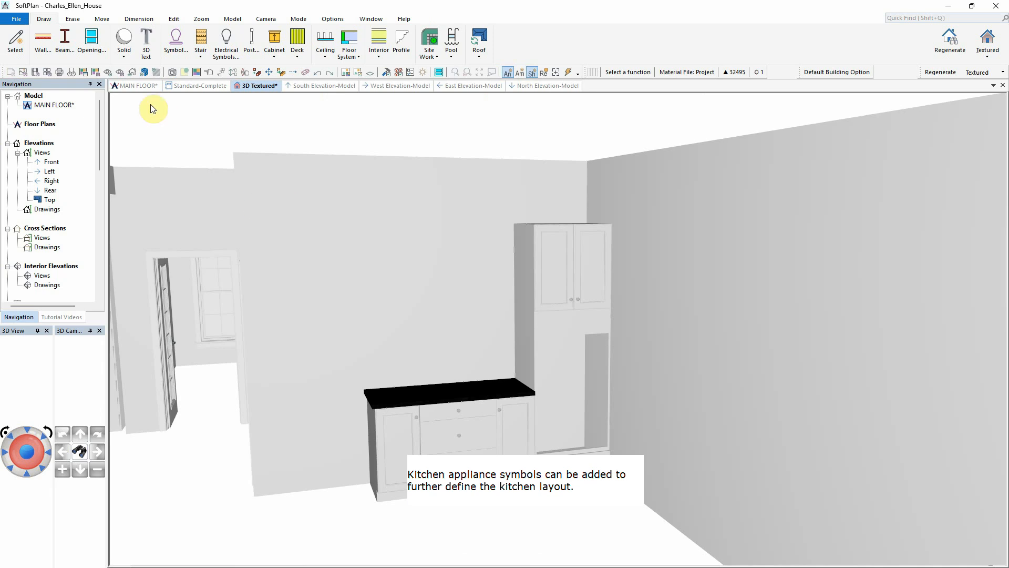
Step: In the main floor plan, place a Jenn-Air 36in Fully Integrated Built-In Bottom-Freezer Refrigerator R symbol at the end of the cabinet run
left_click(137, 86)
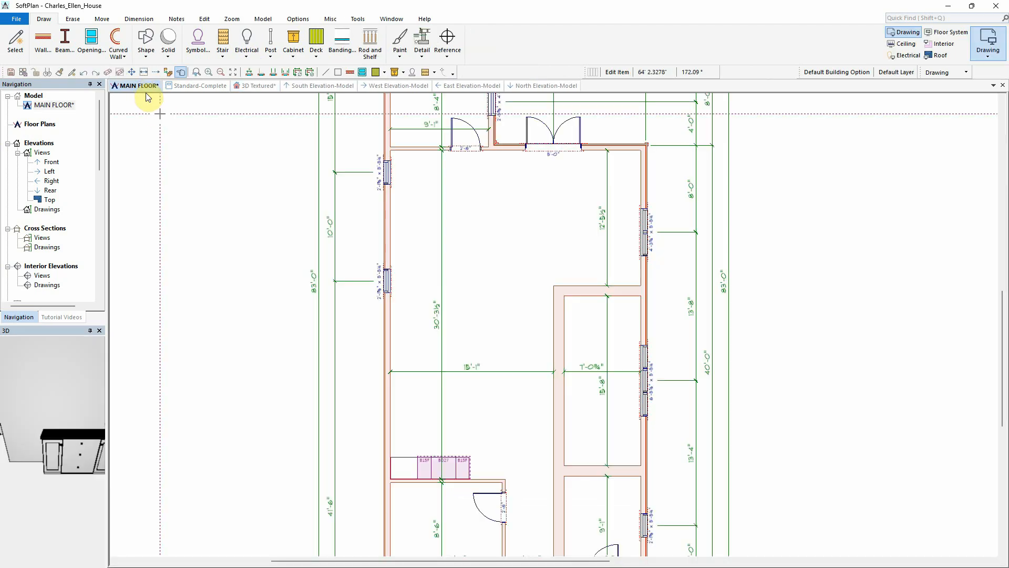
scroll(459, 461, "up", 4)
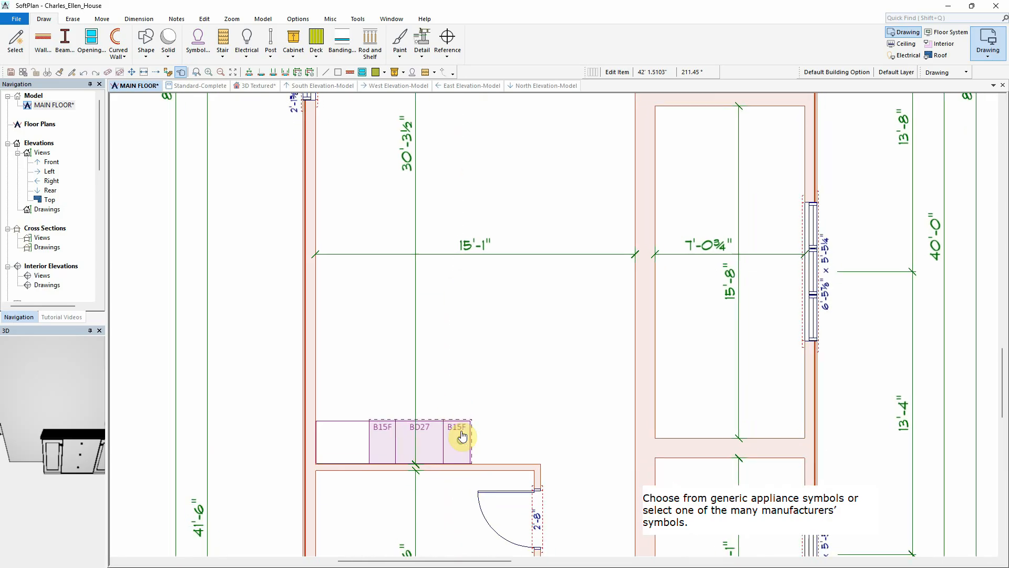
right_click(431, 294)
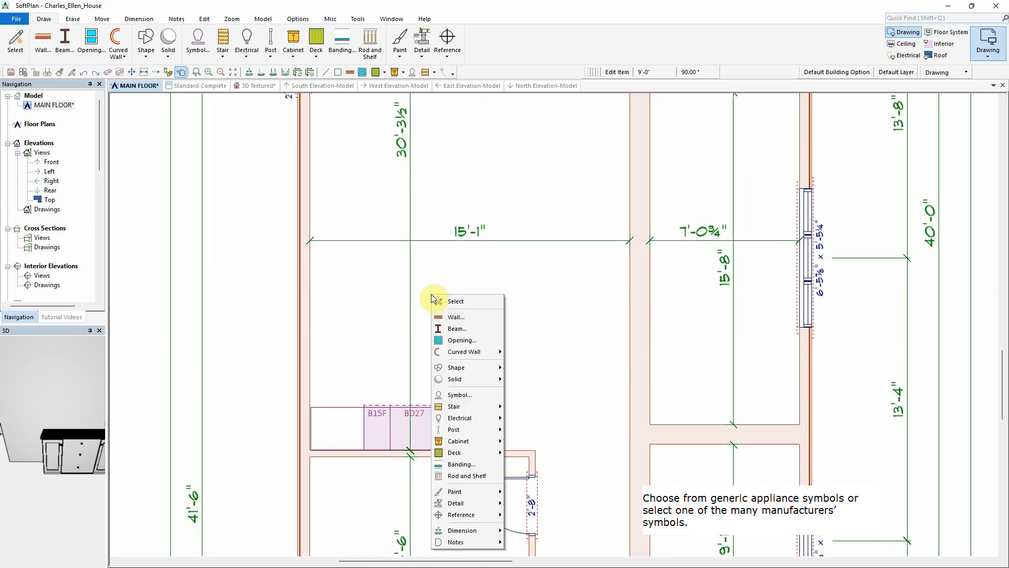
left_click(477, 394)
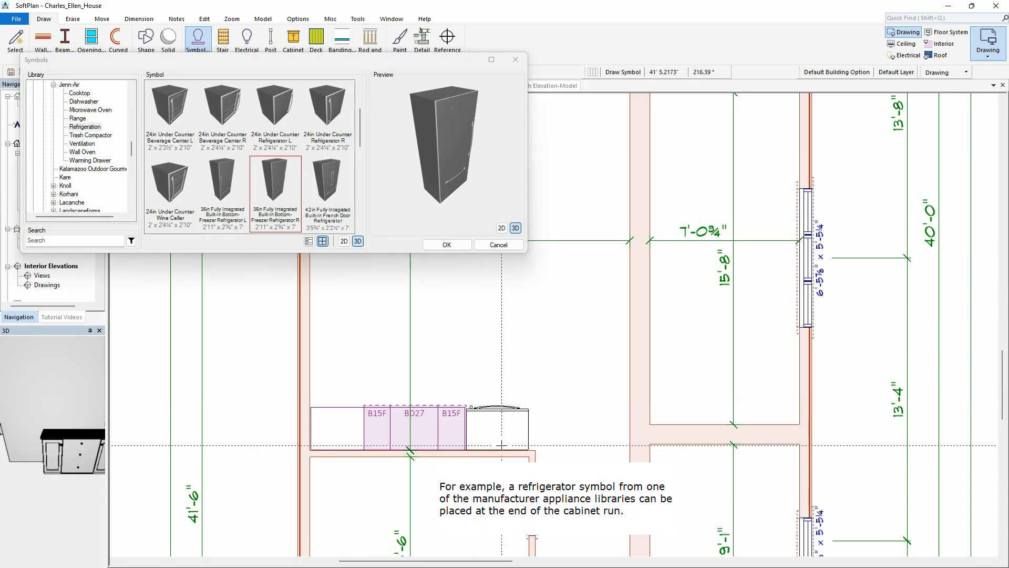
left_click(501, 445)
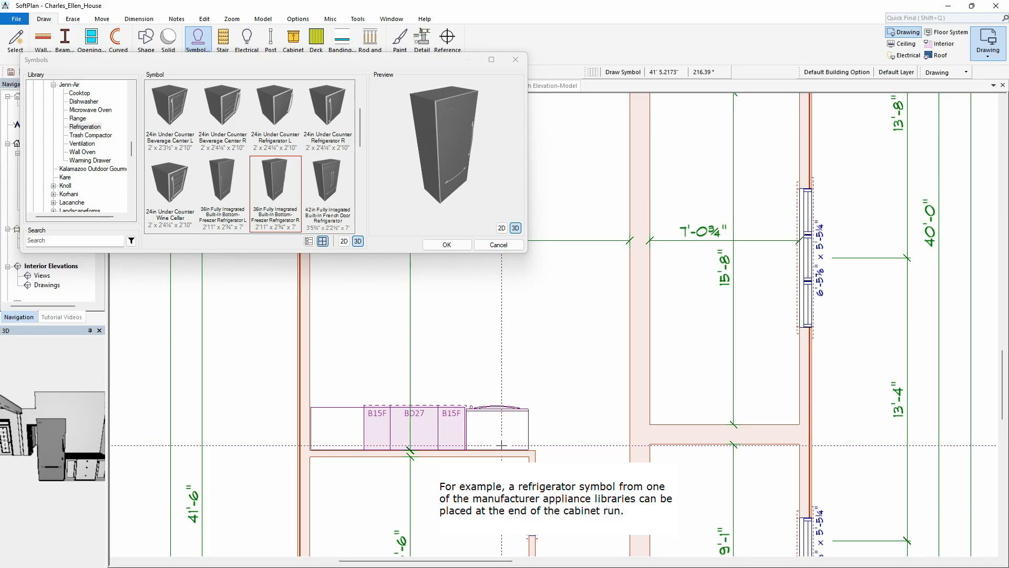
right_click(505, 404)
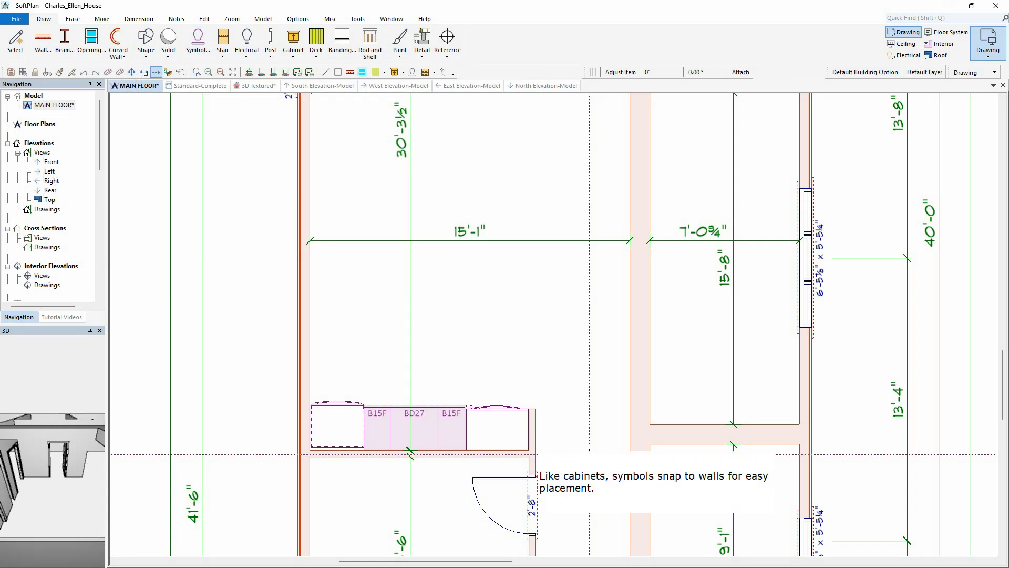
Step: In the 3D textured view, place a 24" wide rectangular base cabinet with two doors and one drawer along the wall beside the glazed door
left_click(254, 80)
left_click(273, 46)
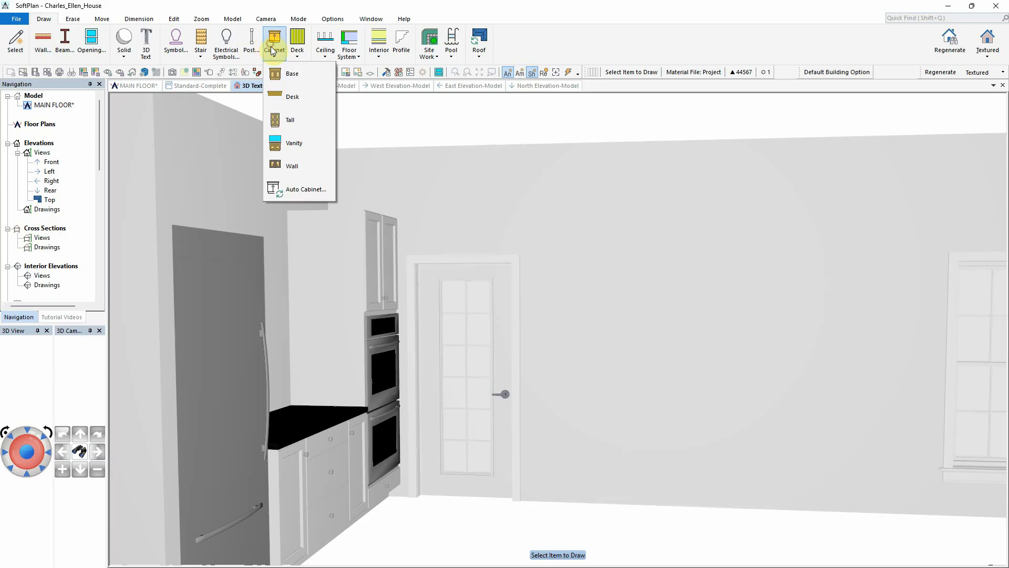
left_click(292, 74)
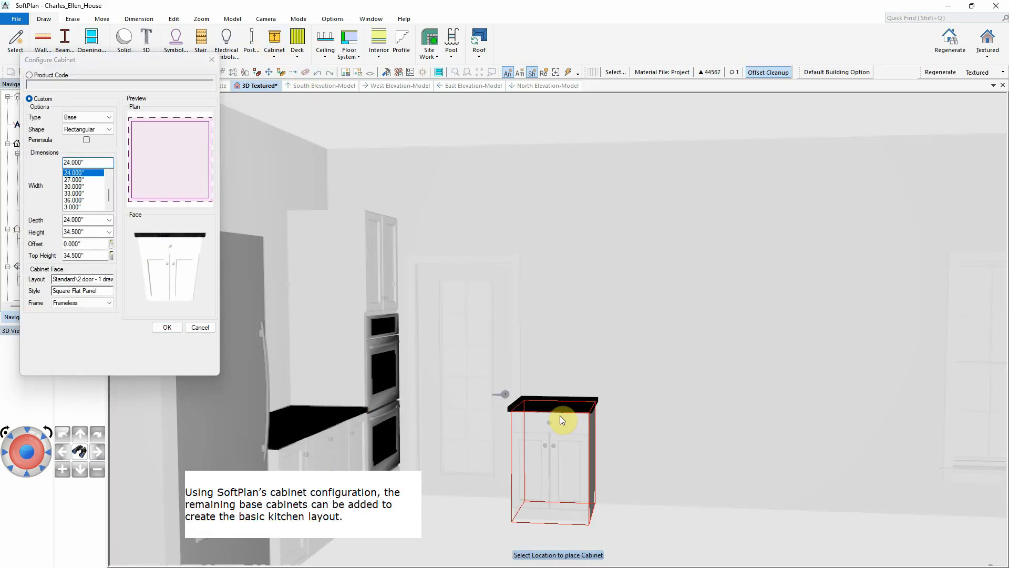
left_click(560, 415)
Step: Add a 24" wide base cabinet with the 1-2 drawer - flat face layout to the wall run beside the two-door cabinet
left_click(83, 279)
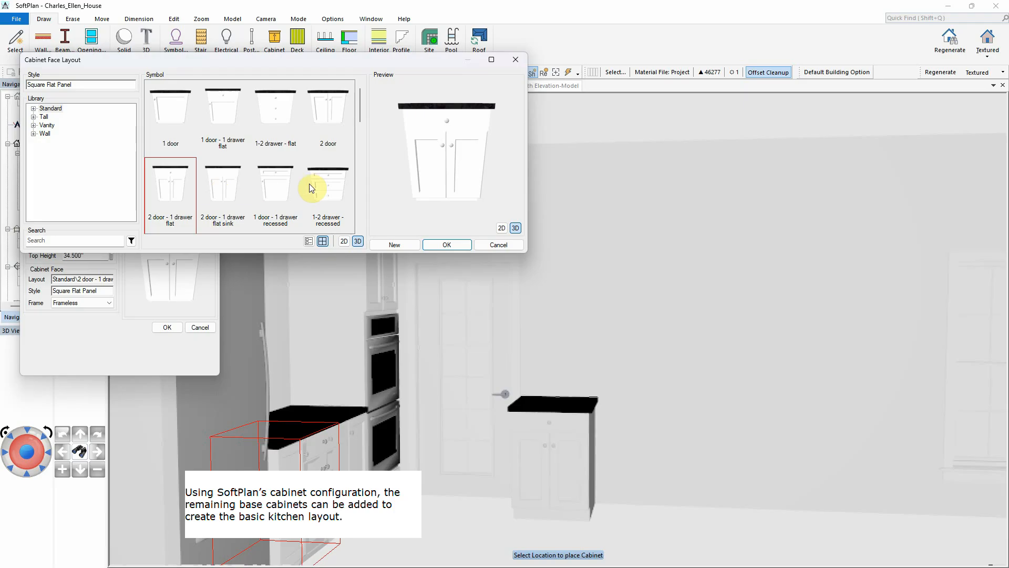
left_click(273, 137)
left_click(460, 244)
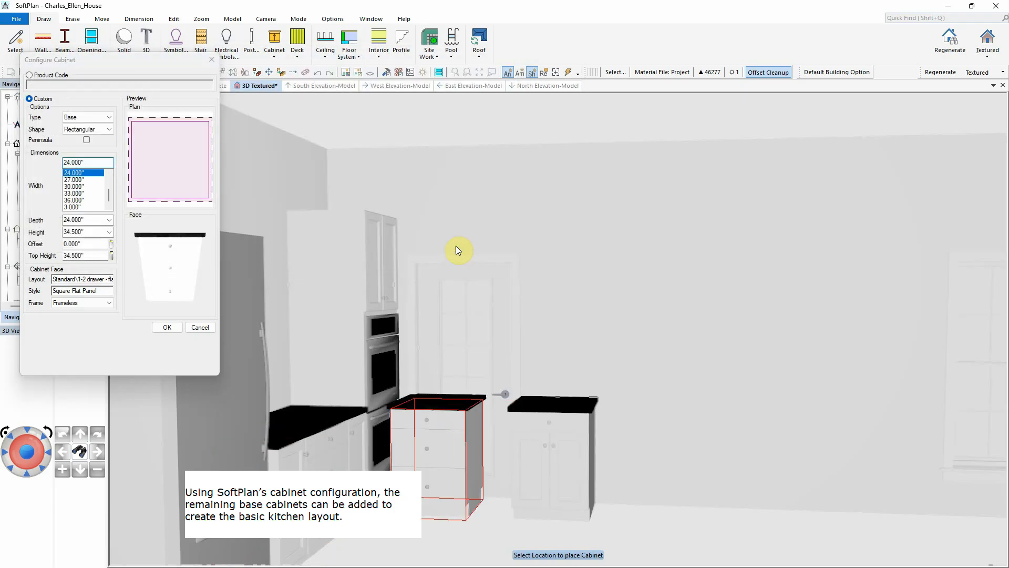
left_click(589, 364)
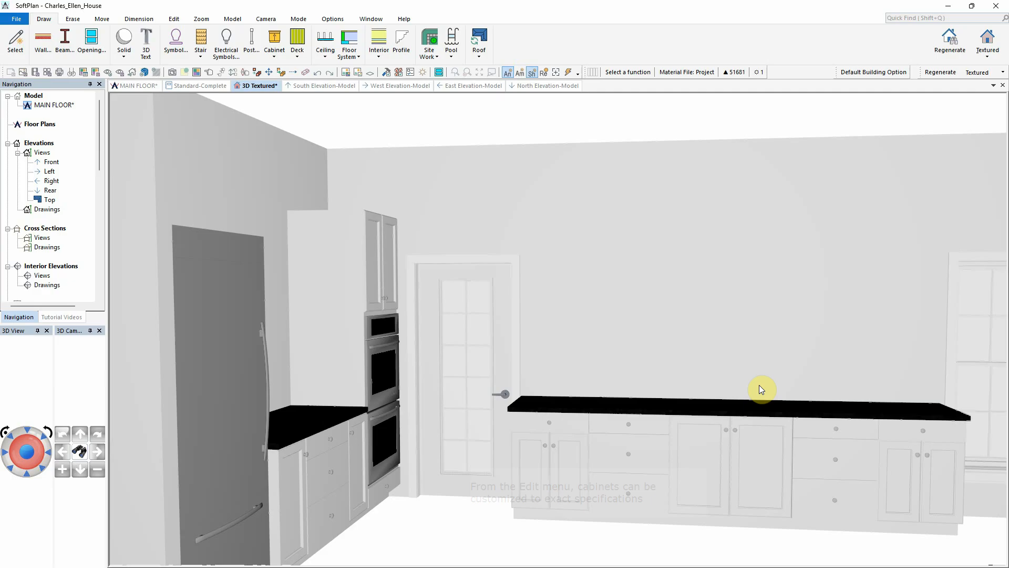
Step: Replace the 36" two-door cabinet in the middle of the wall run with the Jenn-Air 36in Pro Style Stainless Dual-Fuel Range with Convection symbol
right_click(730, 433)
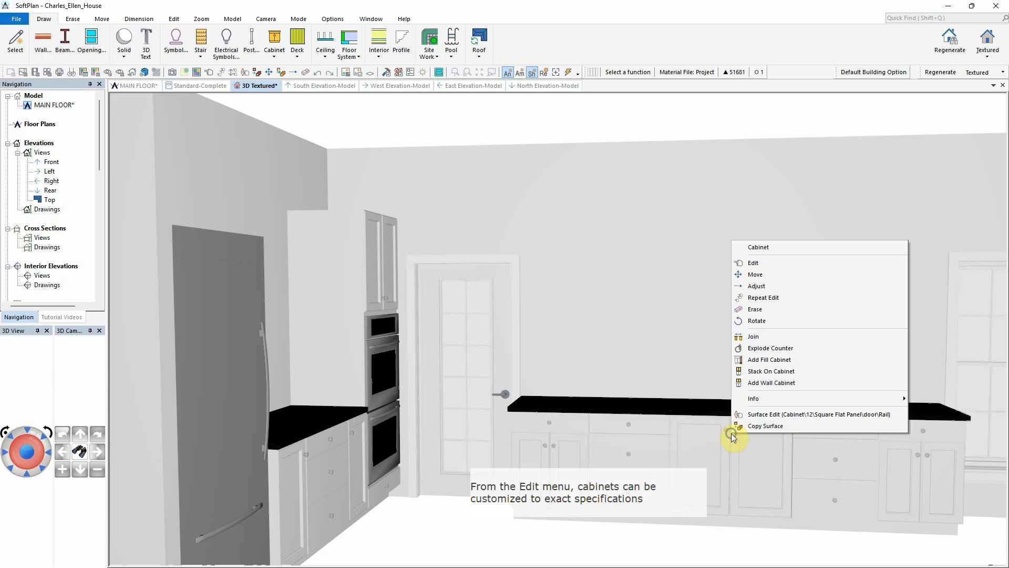
left_click(773, 265)
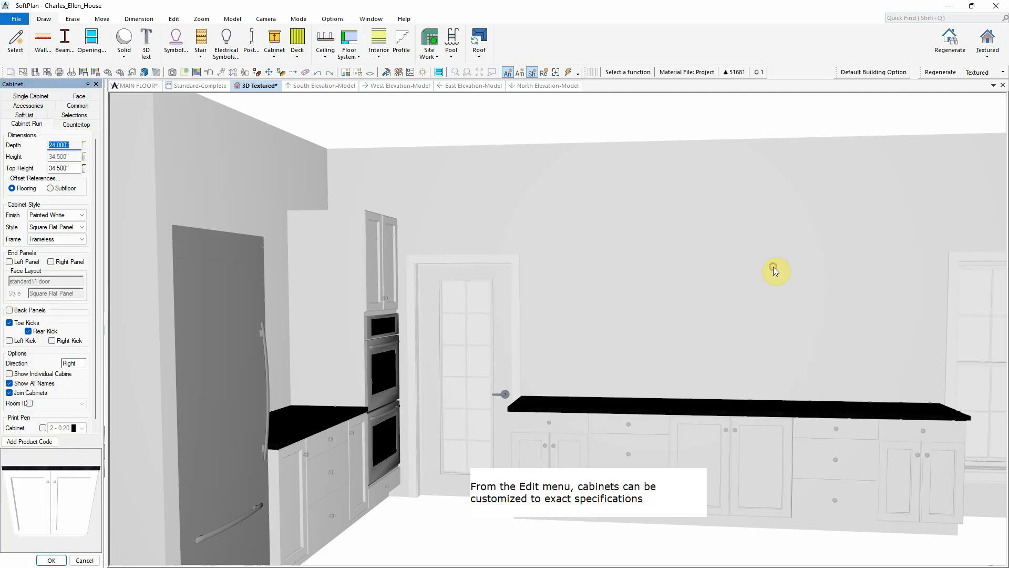
left_click(31, 96)
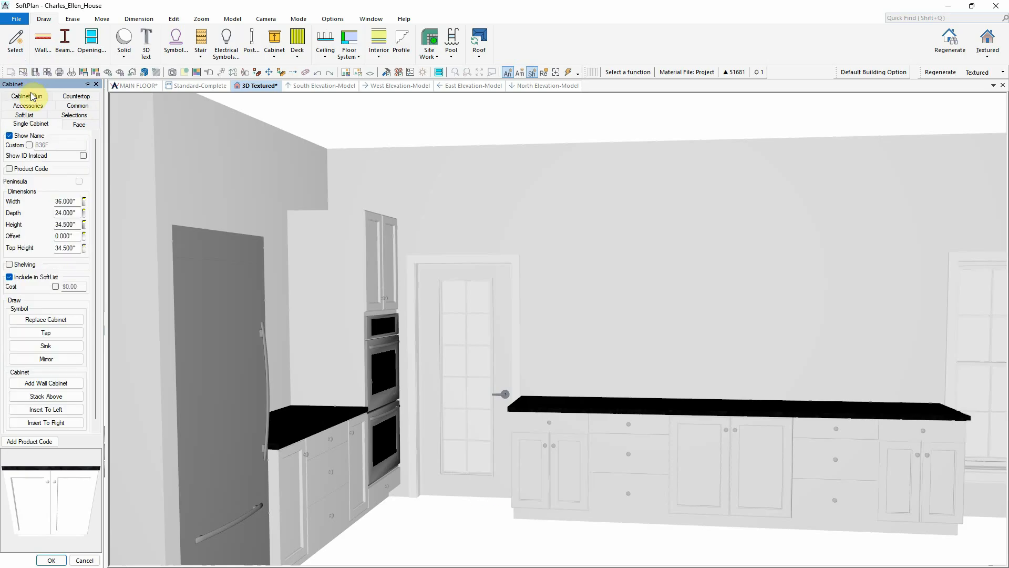
left_click(46, 319)
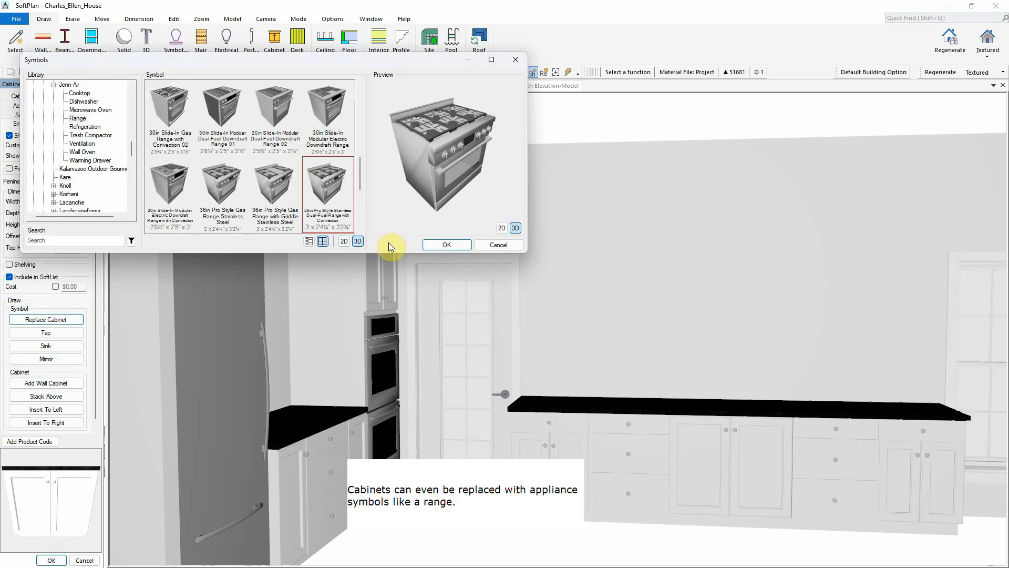
left_click(431, 244)
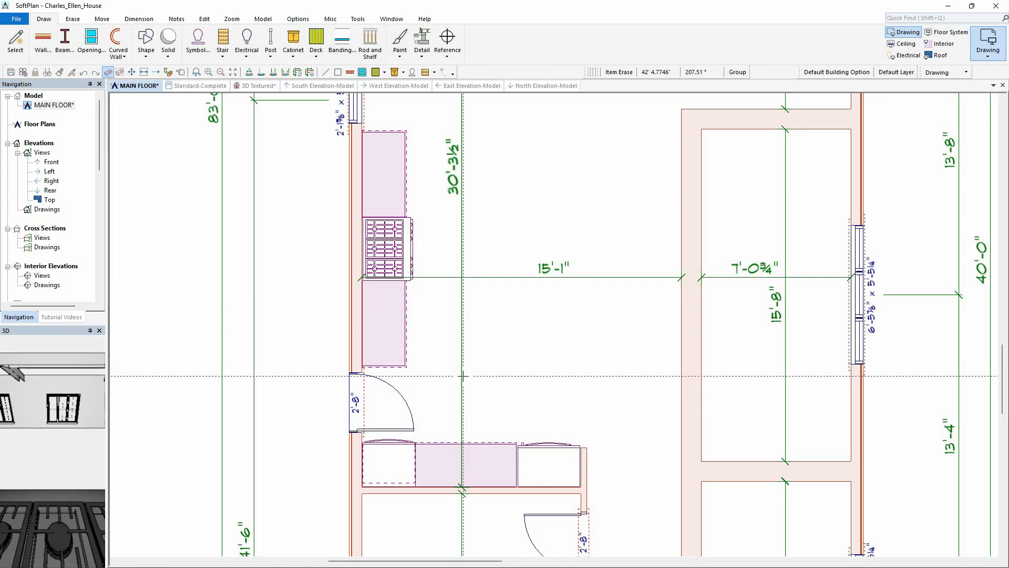
Step: In the main floor plan, place a 36" wide base cabinet with the 2 door - 1 drawer flat sink layout opposite the range
right_click(159, 138)
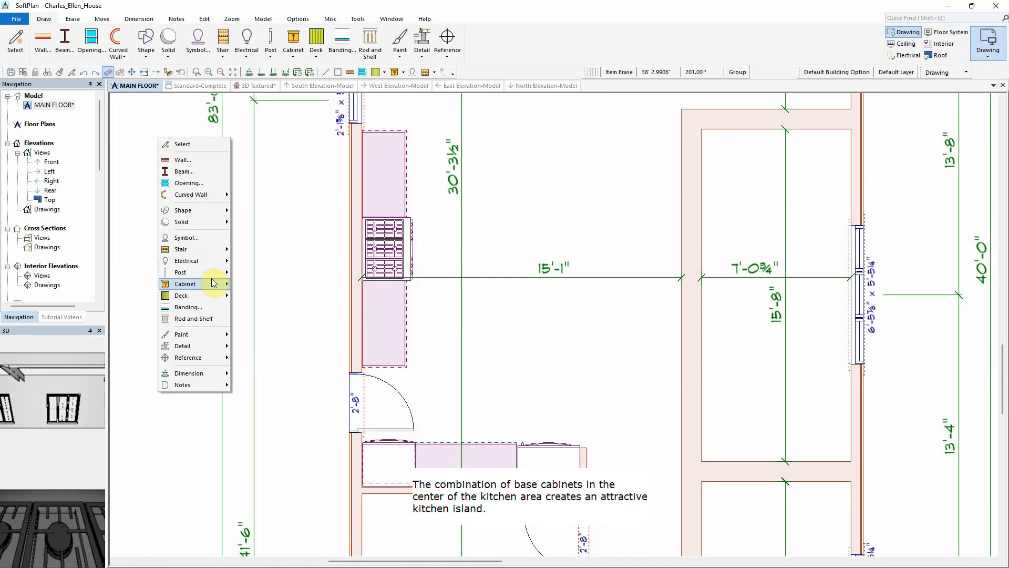
mouse_move(211, 285)
left_click(265, 298)
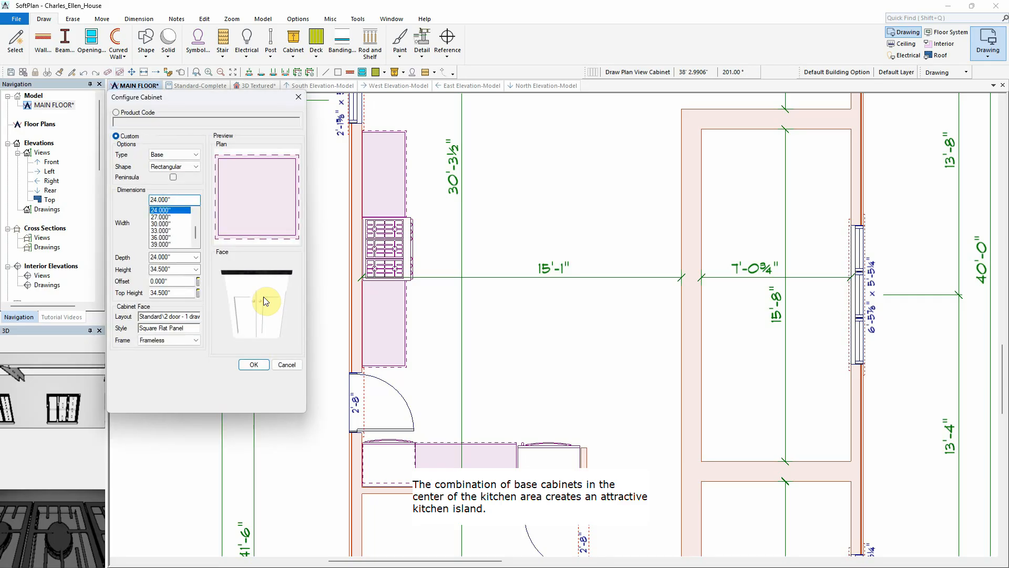
left_click(162, 237)
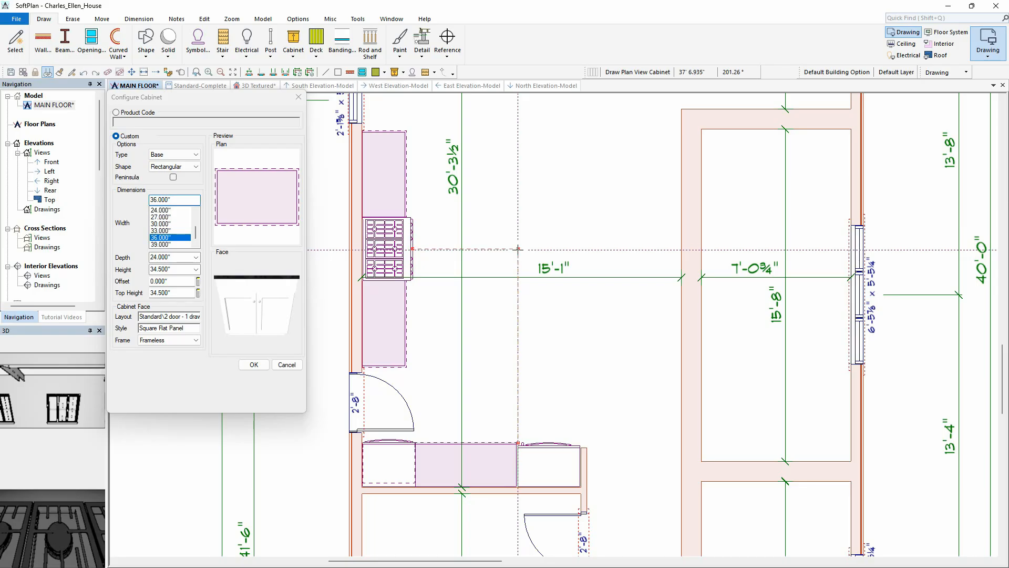
left_click(520, 216)
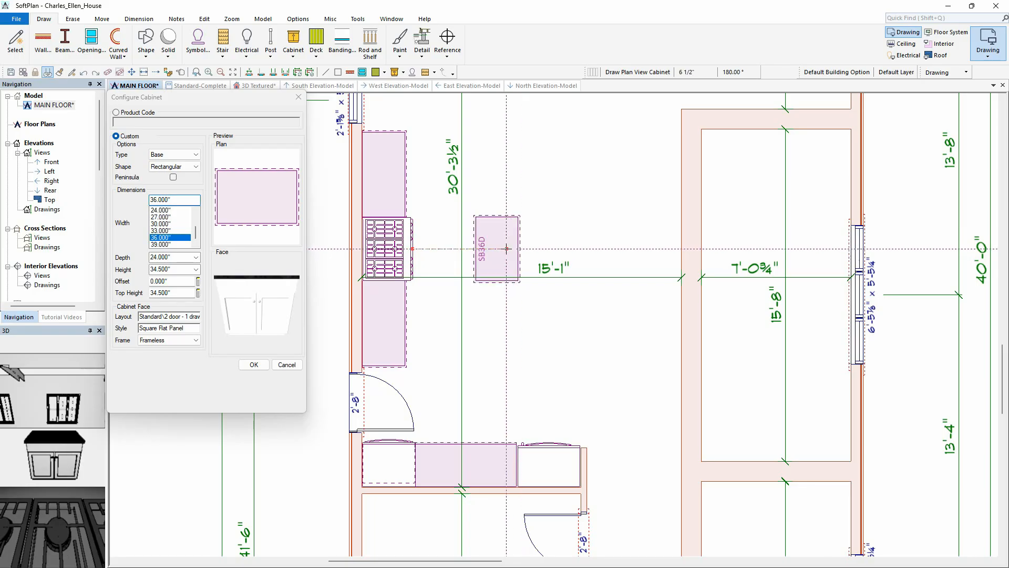
Step: Add 24" wide base cabinets with the Standard\2 door layout at both ends of the island's sink cabinet
left_click(164, 210)
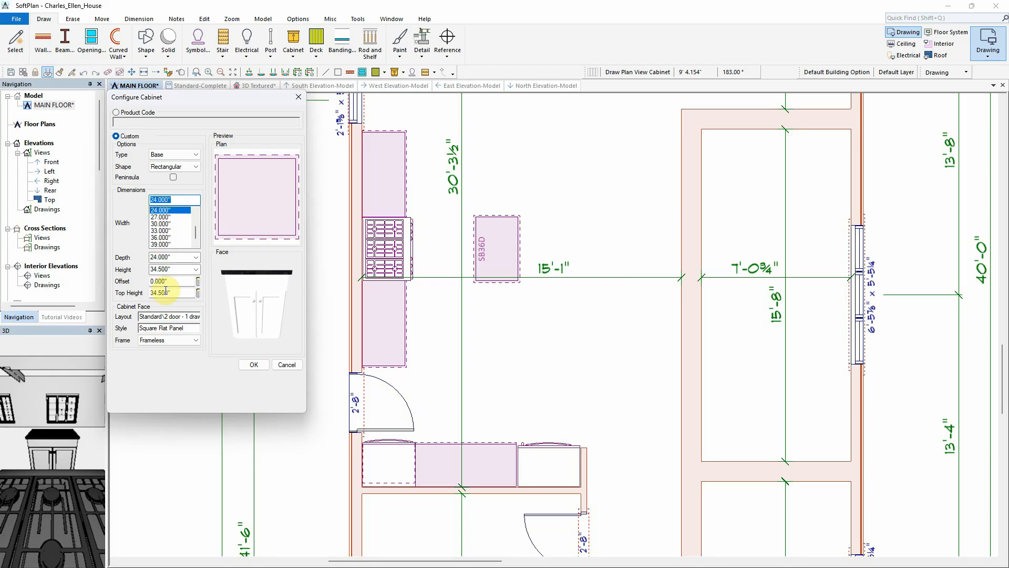
left_click(170, 316)
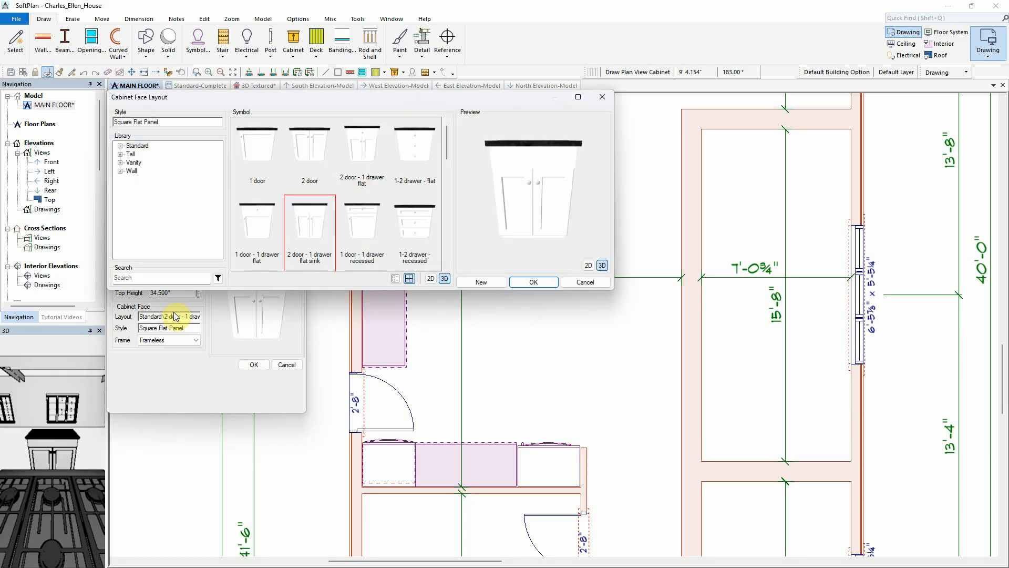
left_click(317, 141)
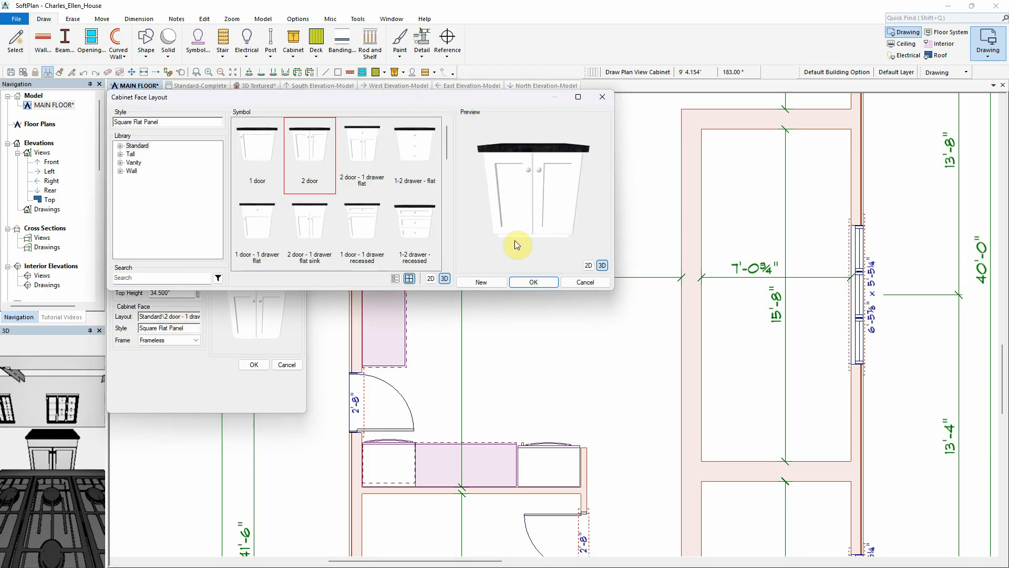
left_click(532, 281)
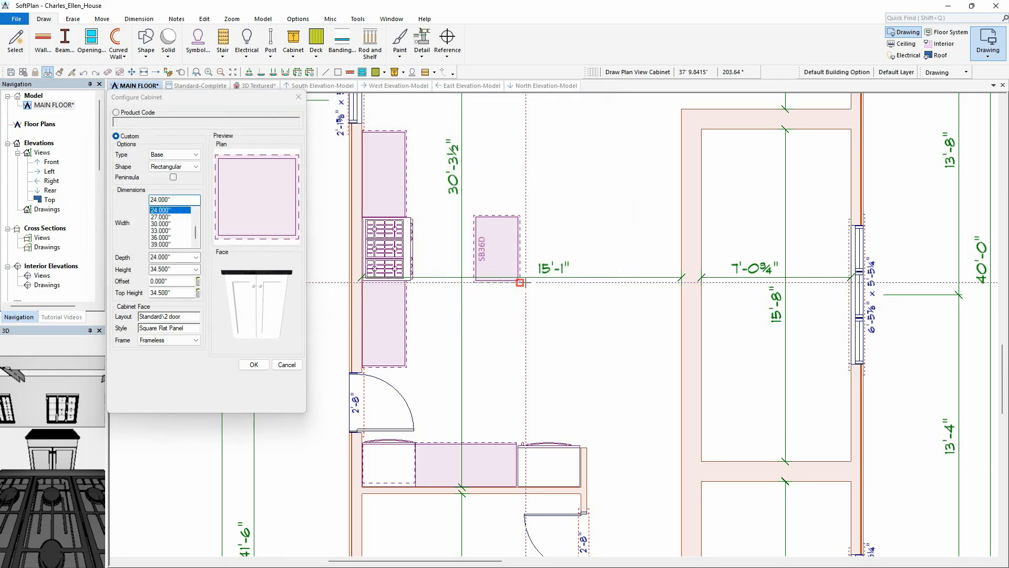
left_click(522, 192)
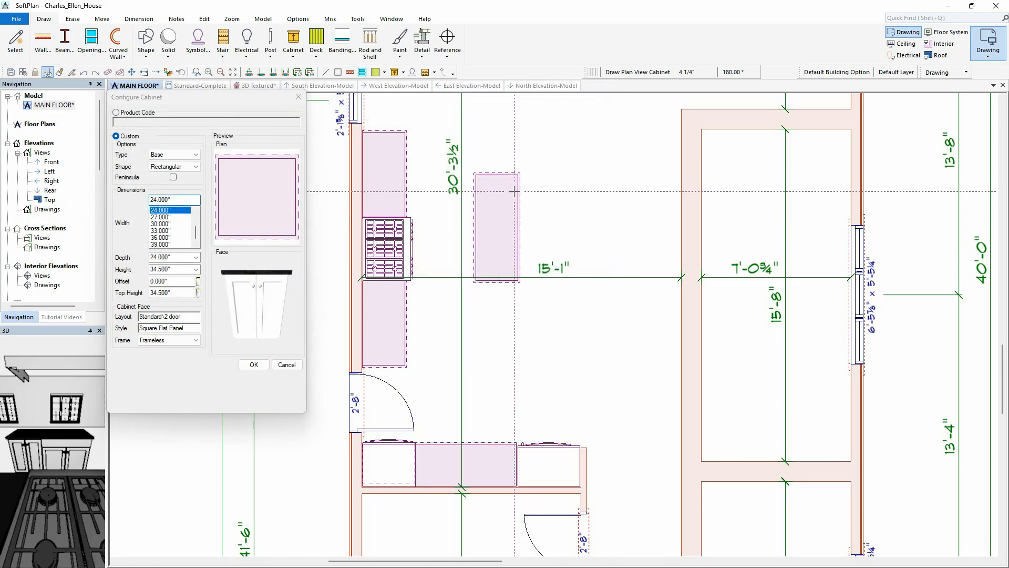
left_click(503, 301)
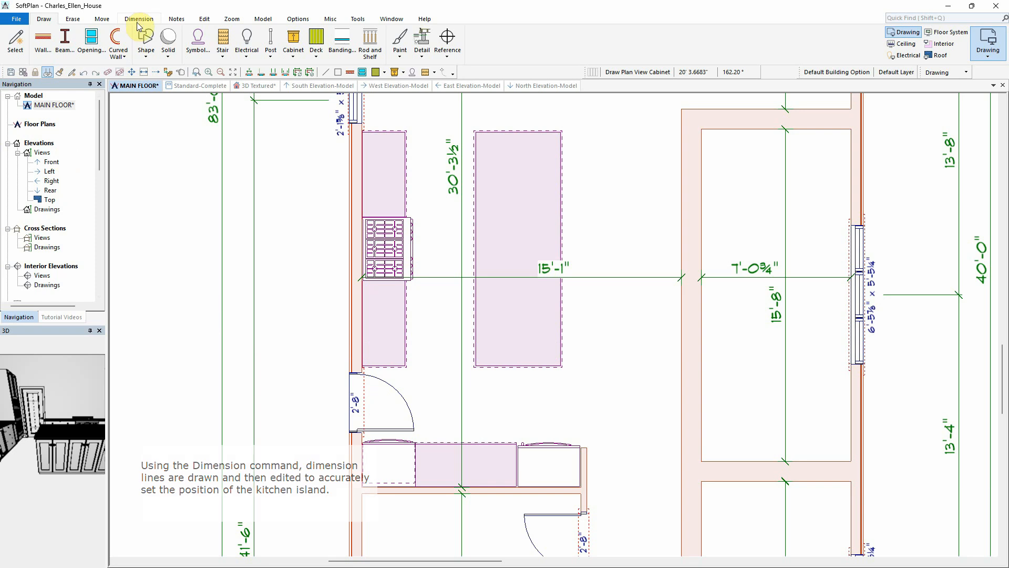
Step: Draw a horizontal dimension line from the front of the range to the facing edge of the kitchen island
left_click(139, 21)
left_click(19, 41)
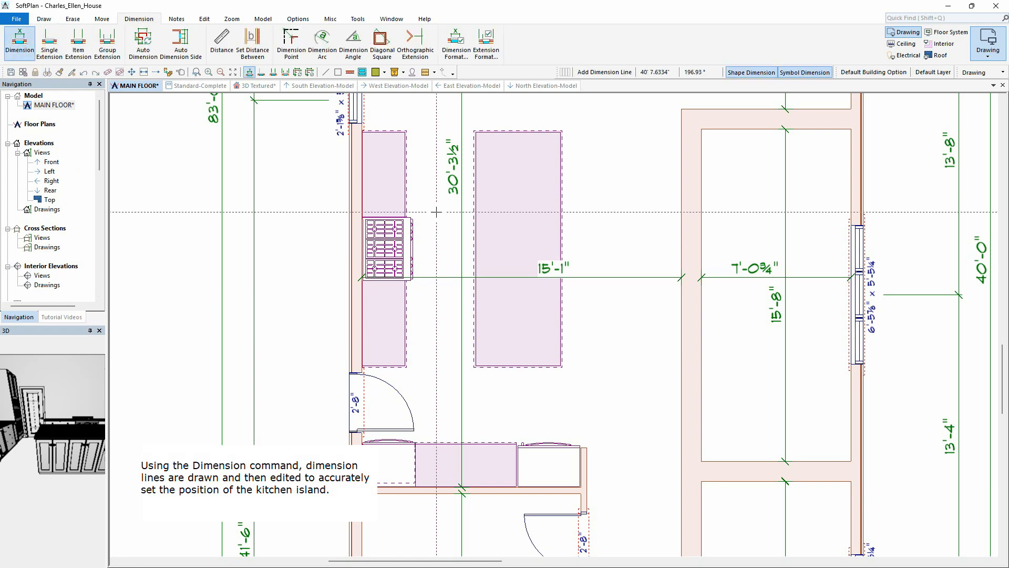
left_click(413, 250)
left_click(475, 250)
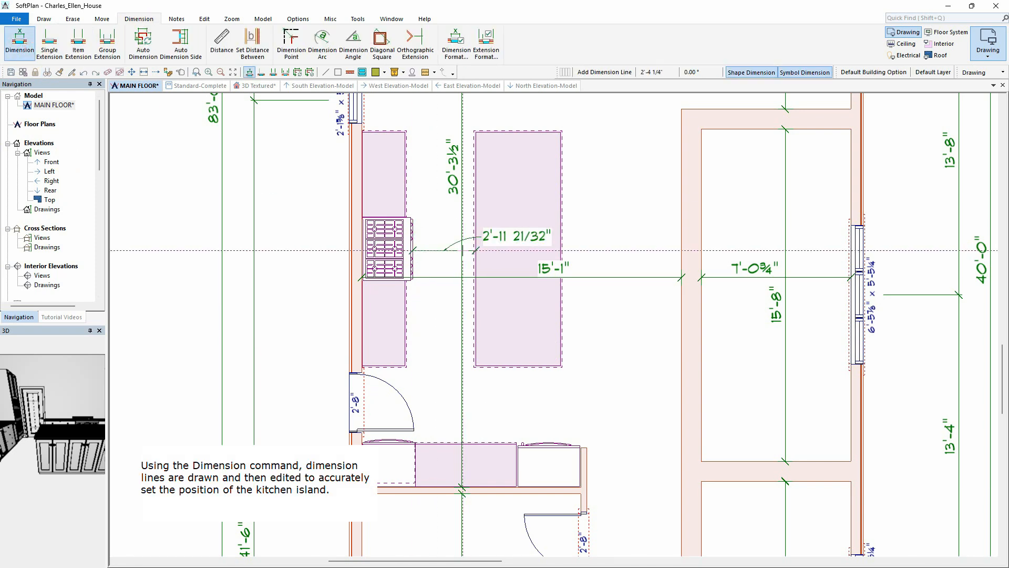
Step: Set the dimension between the range and the island to 3'-6", shifting the island away from the range
right_click(452, 249)
left_click(572, 264)
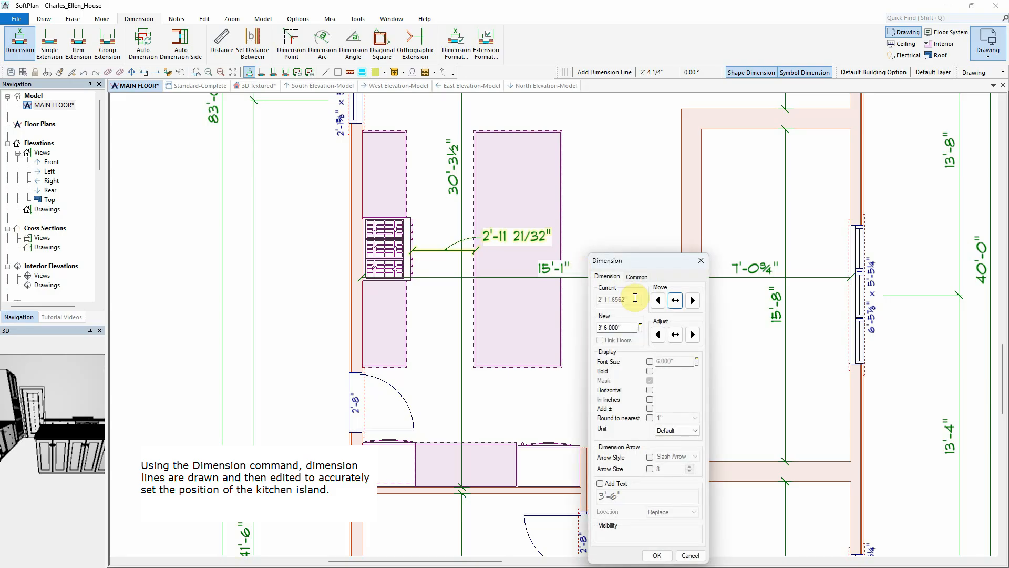
left_click(692, 334)
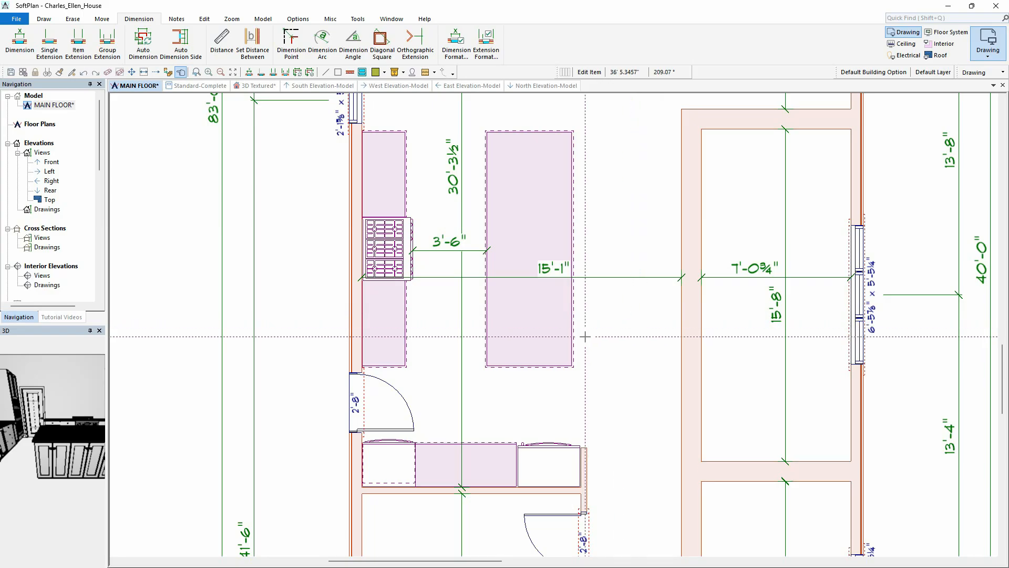
Step: In the 3D textured view, add the Kohler K-6546-4 sink and the K-6340 tap to the island's 36" sink cabinet
left_click(272, 88)
right_click(680, 332)
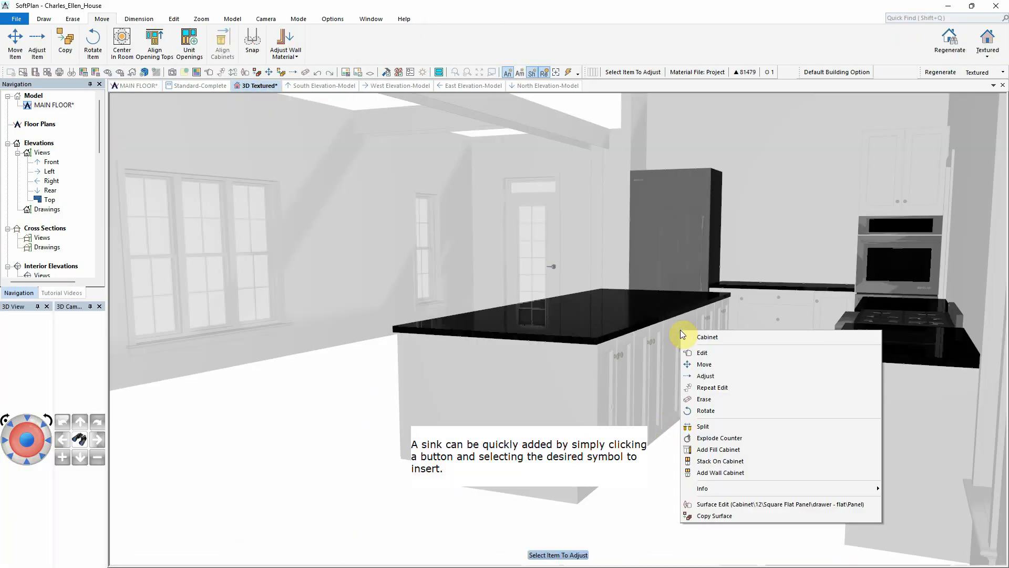
left_click(707, 353)
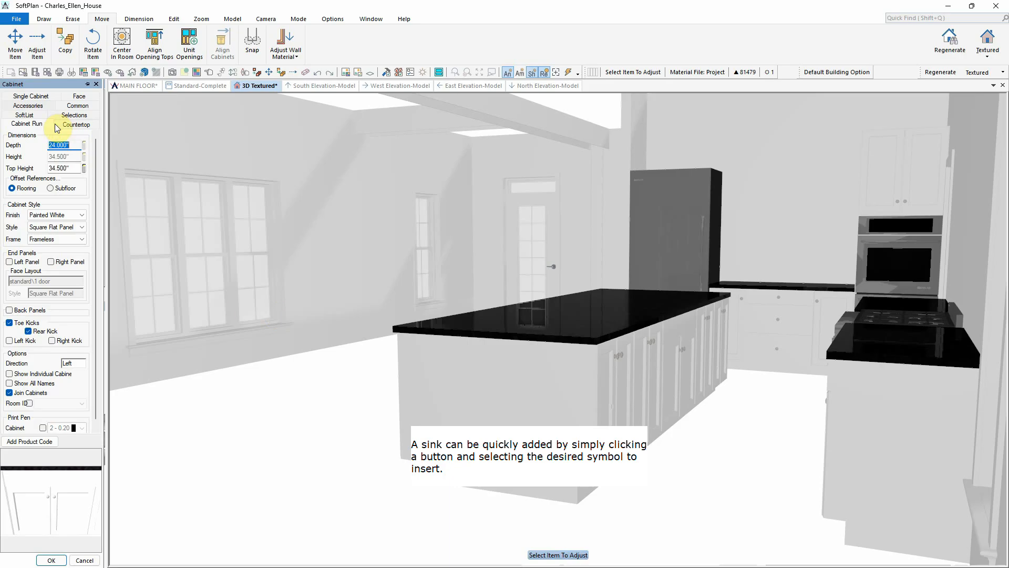
left_click(41, 96)
left_click(50, 325)
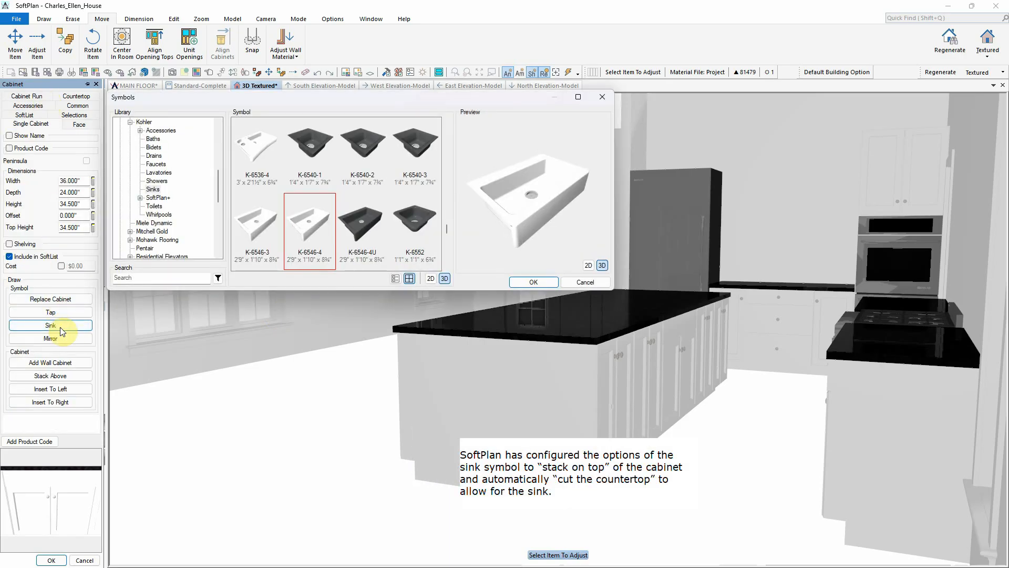
left_click(533, 281)
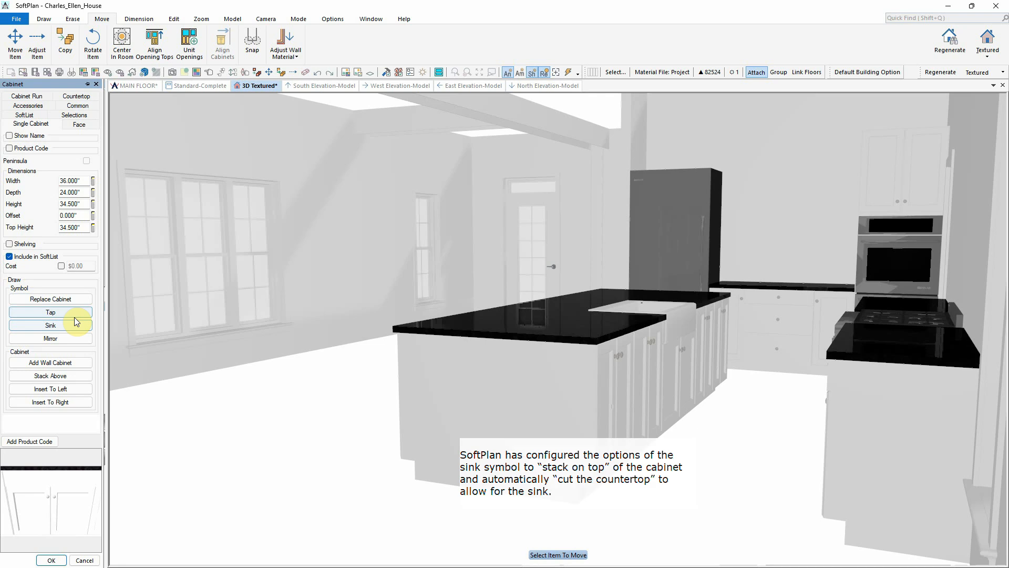
left_click(74, 315)
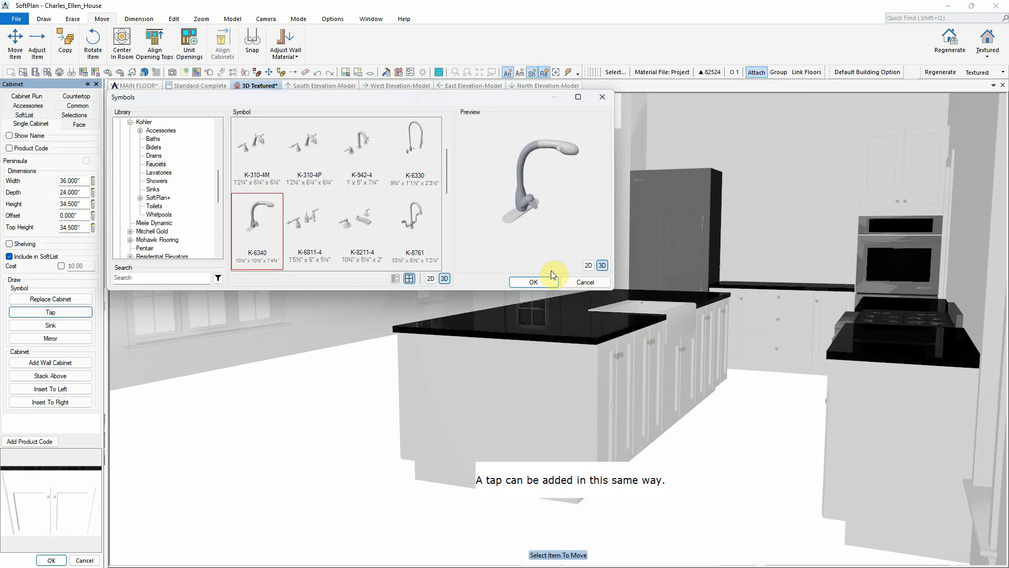
left_click(533, 282)
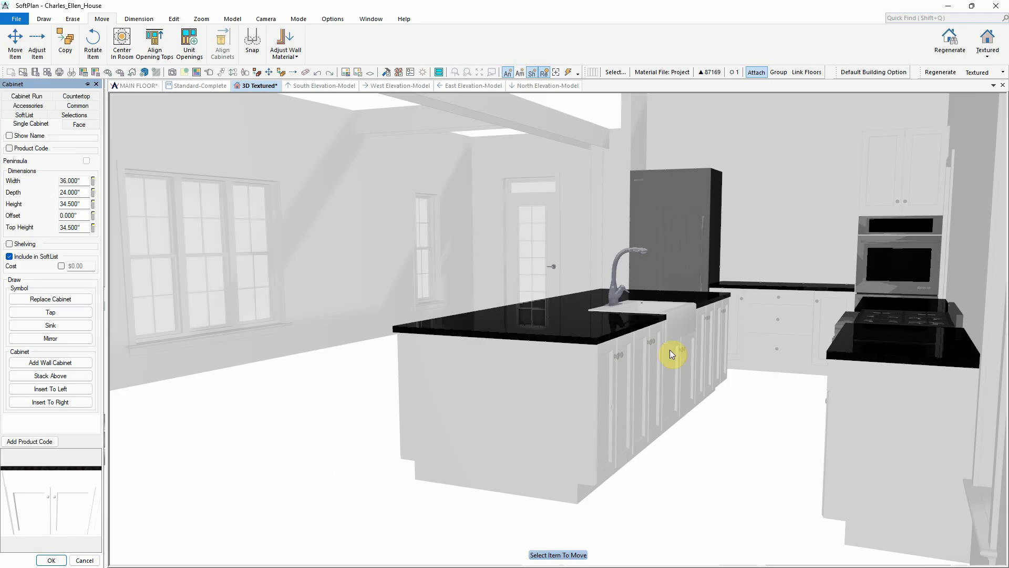
Step: Replace the 24" island cabinet beside the sink with the Bosch Bar Handle Stainless Steel shx3ar55uc dishwasher symbol
right_click(644, 350)
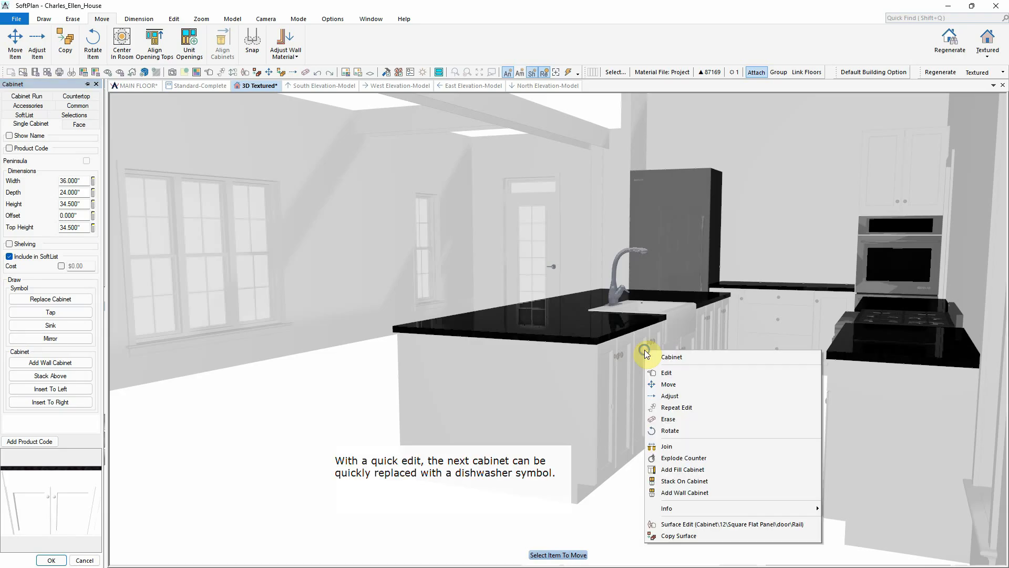
left_click(668, 371)
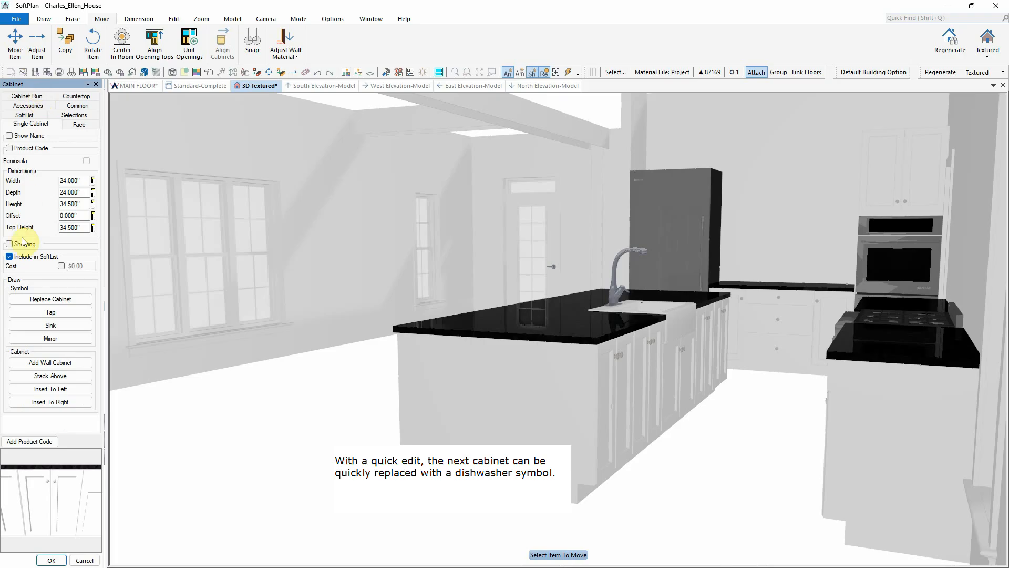
left_click(51, 298)
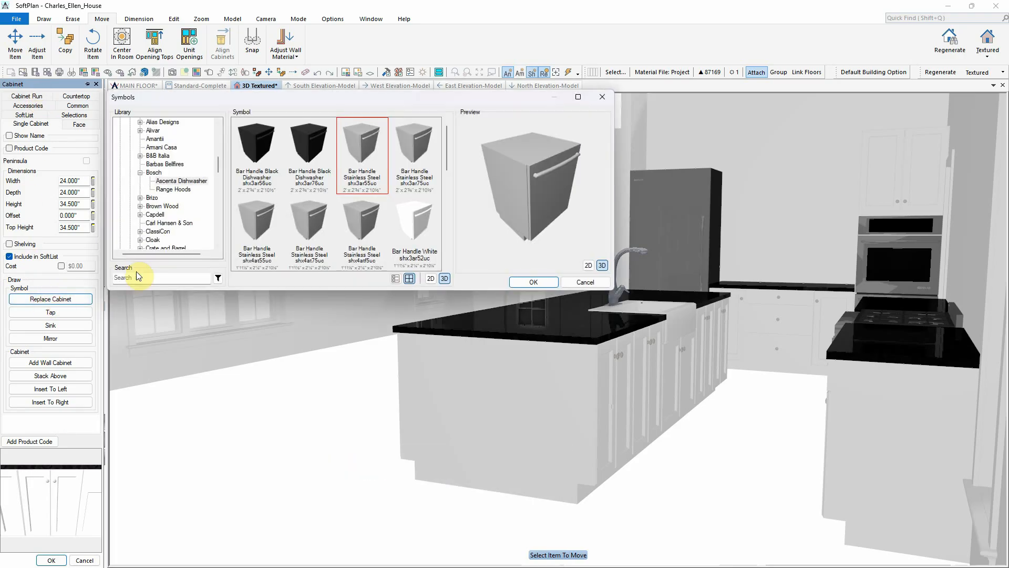
left_click(522, 282)
left_click(42, 560)
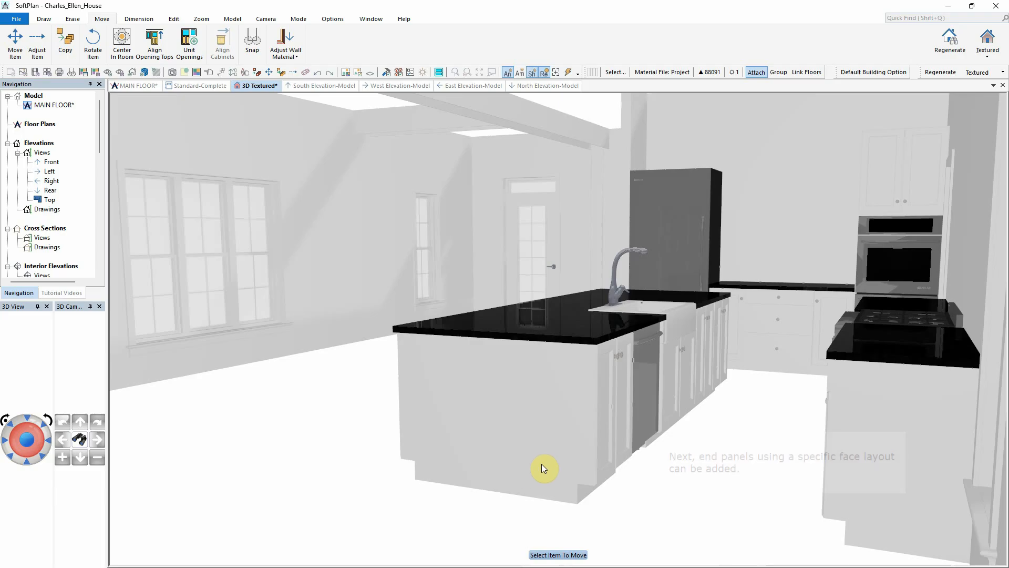
Step: Add left and right end panels with the standard\1 door face layout to the island cabinet run, repeating the edit on the adjoining run
right_click(523, 396)
left_click(569, 238)
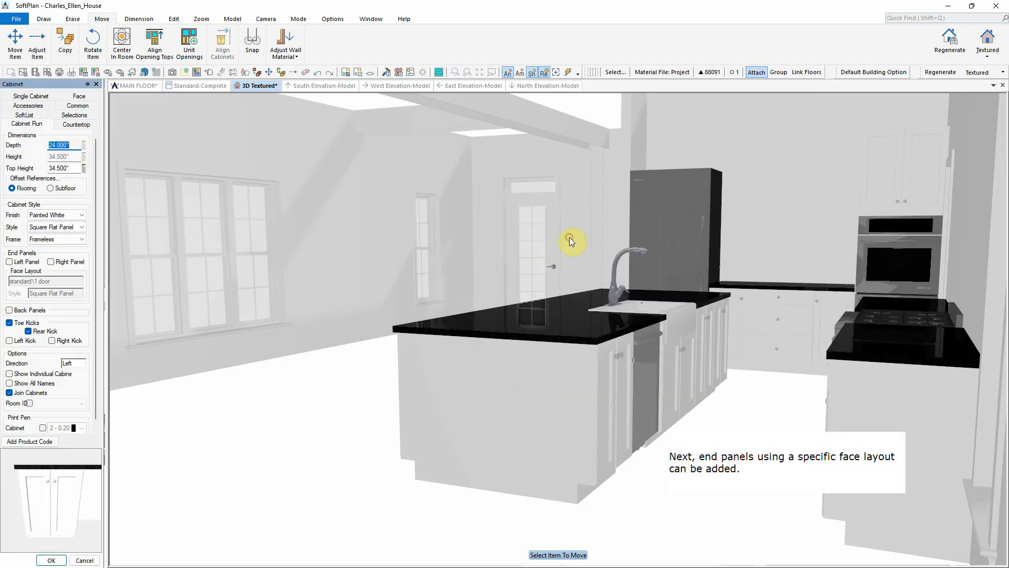
left_click(9, 262)
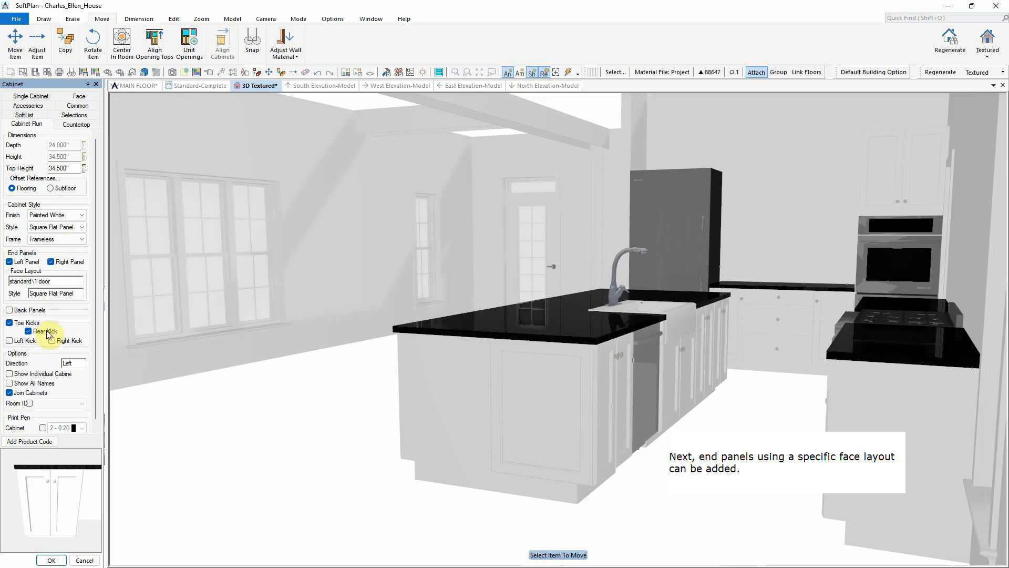
left_click(51, 560)
right_click(437, 379)
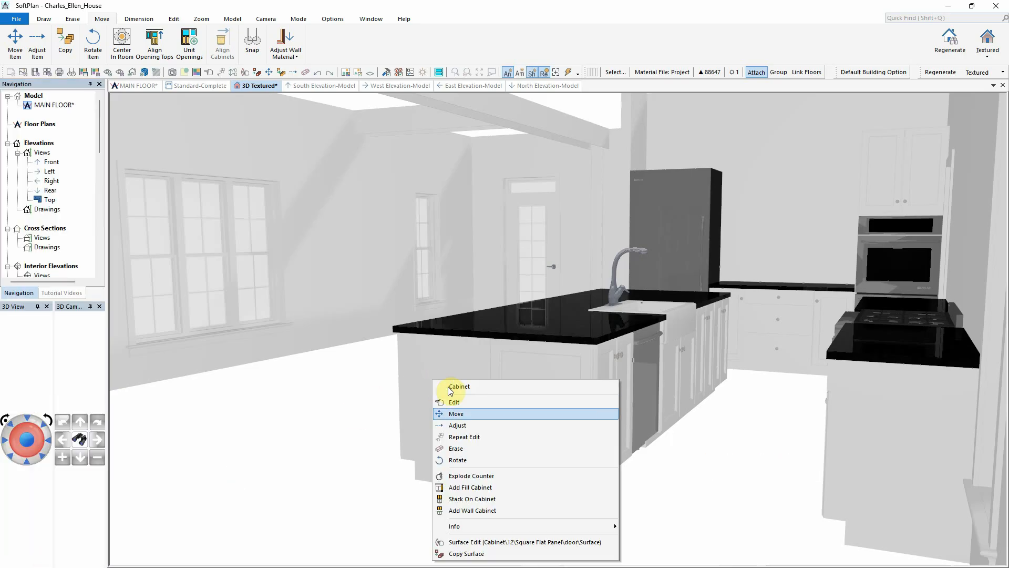
left_click(484, 436)
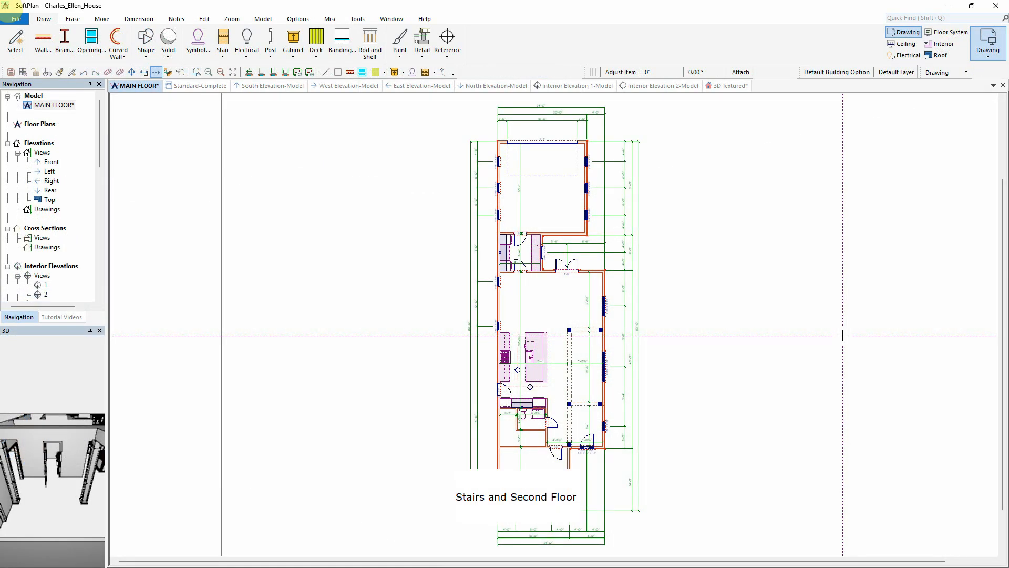
Step: Insert the fold back right 42in stair on the main floor, with its landing against the exterior wall beside the powder room
scroll(523, 423, "up", 5)
scroll(520, 423, "up", 4)
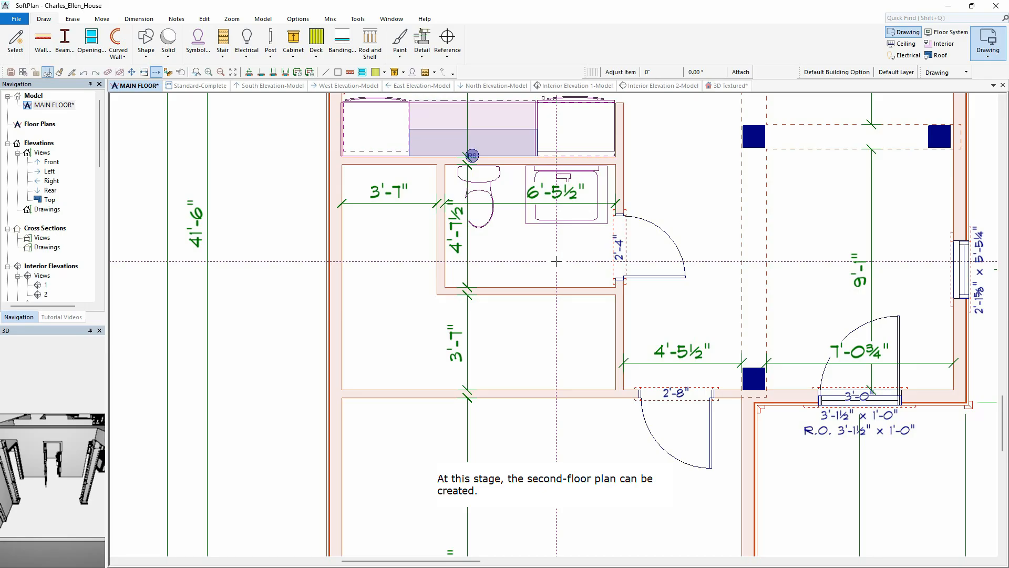
left_click(218, 46)
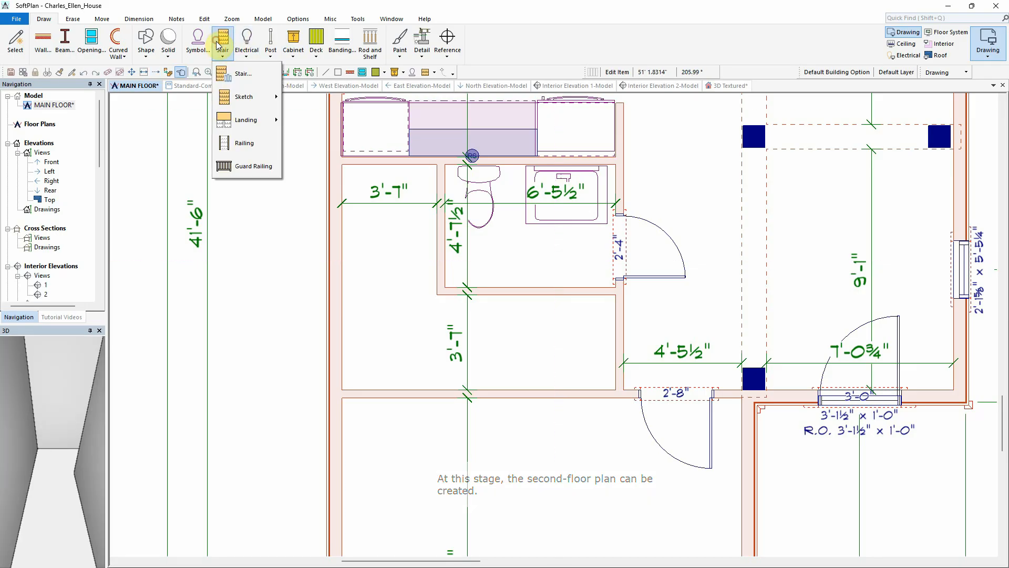
left_click(243, 74)
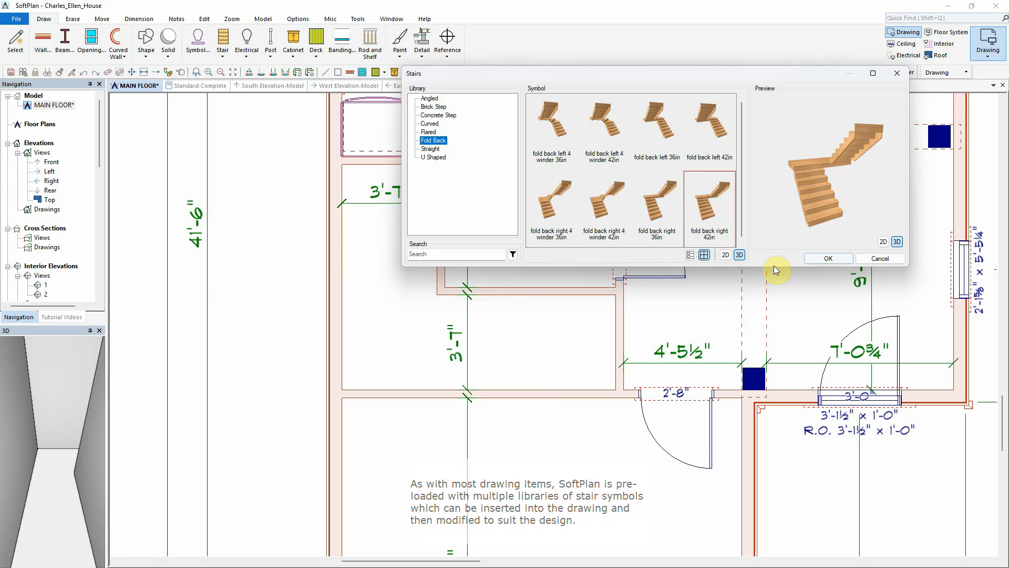
left_click(828, 258)
left_click(342, 284)
left_click(359, 283)
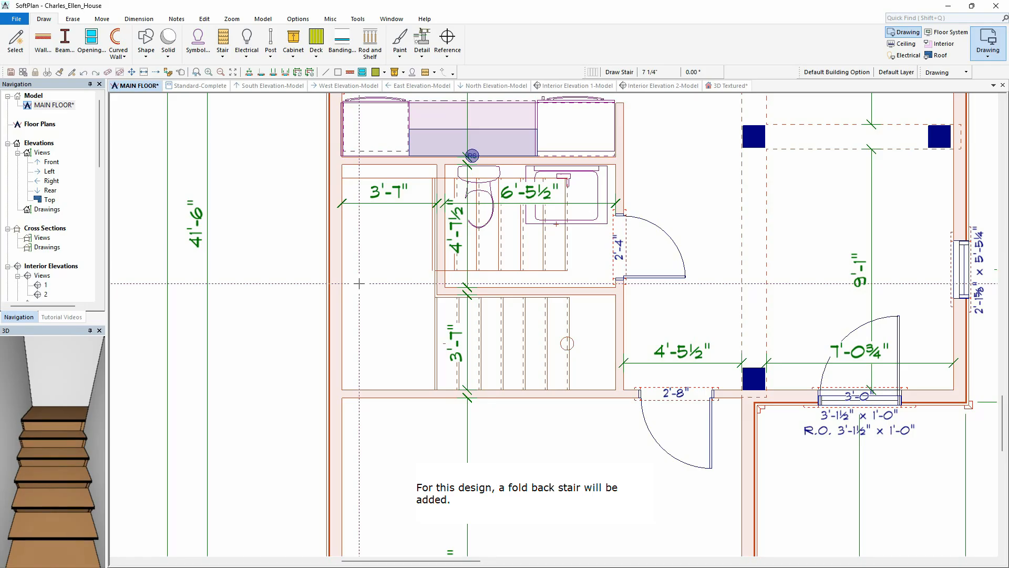
Step: Set the fold back stair's rise to 10' 10" and its landing width to 8' 6"
right_click(371, 264)
left_click(406, 287)
left_click(68, 126)
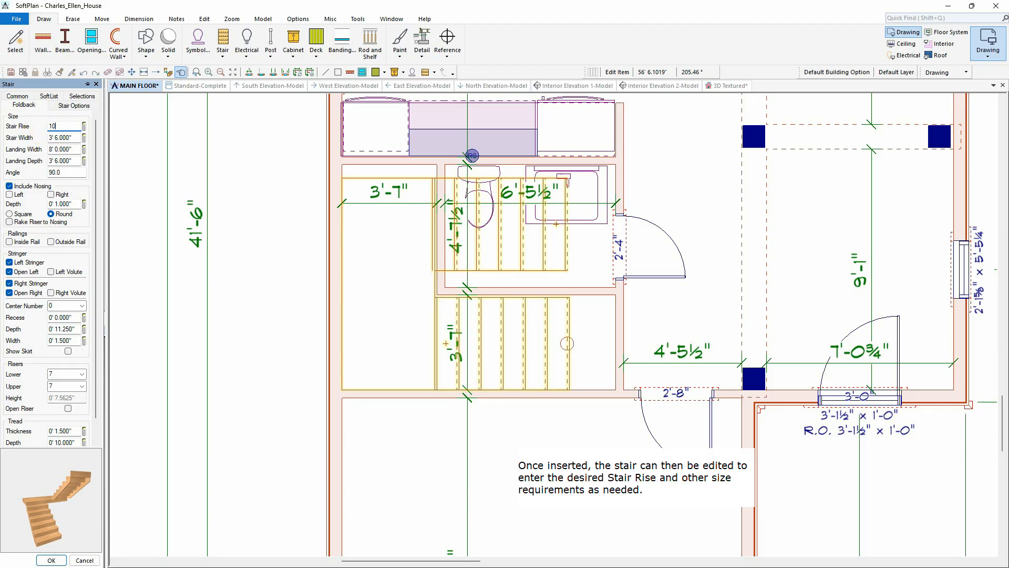
left_click(36, 129)
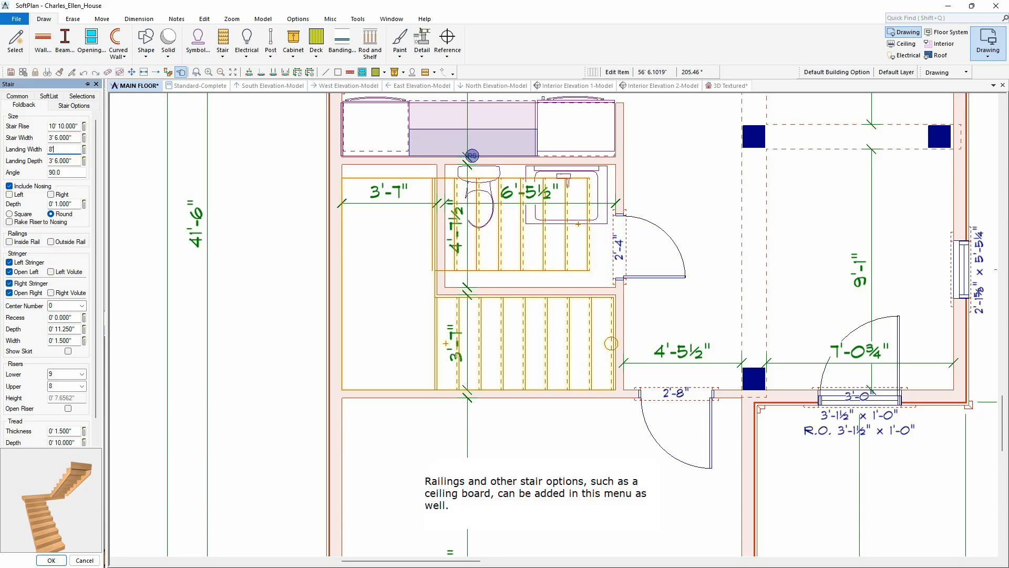
Step: Display the stair's total riser count and direction arrow, and add a break with the lines beyond it shown dashed
left_click(86, 103)
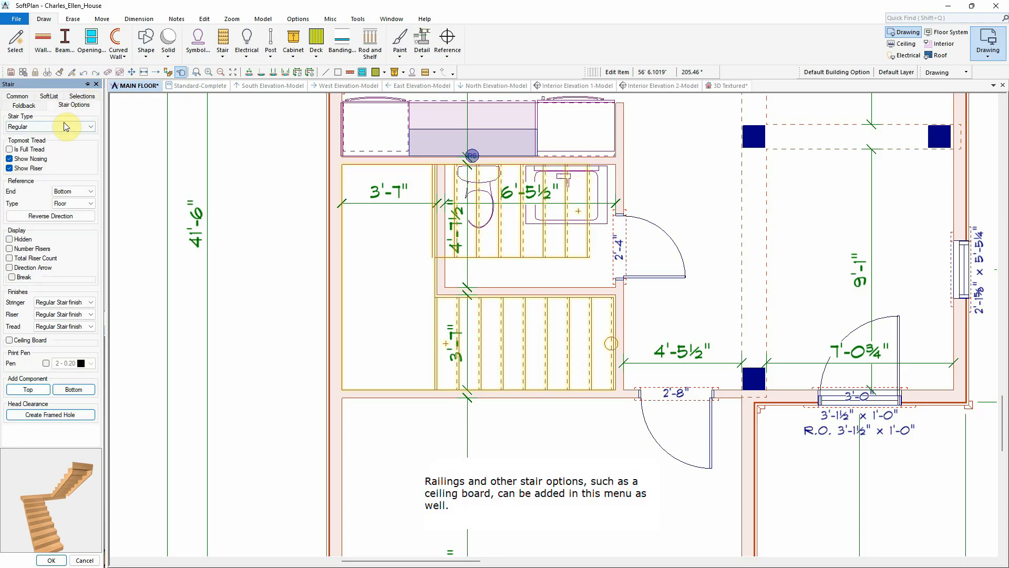
left_click(28, 269)
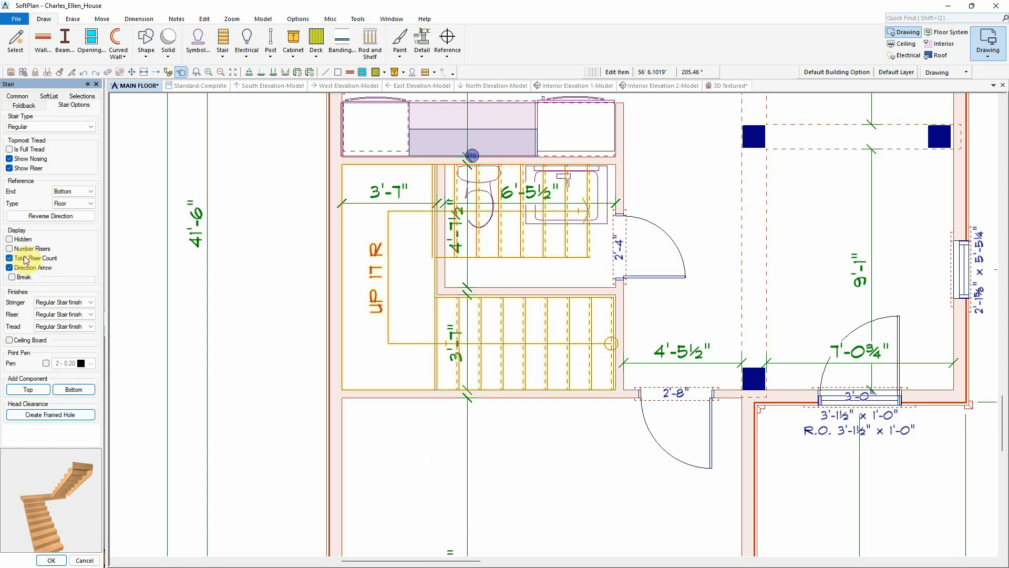
left_click(11, 277)
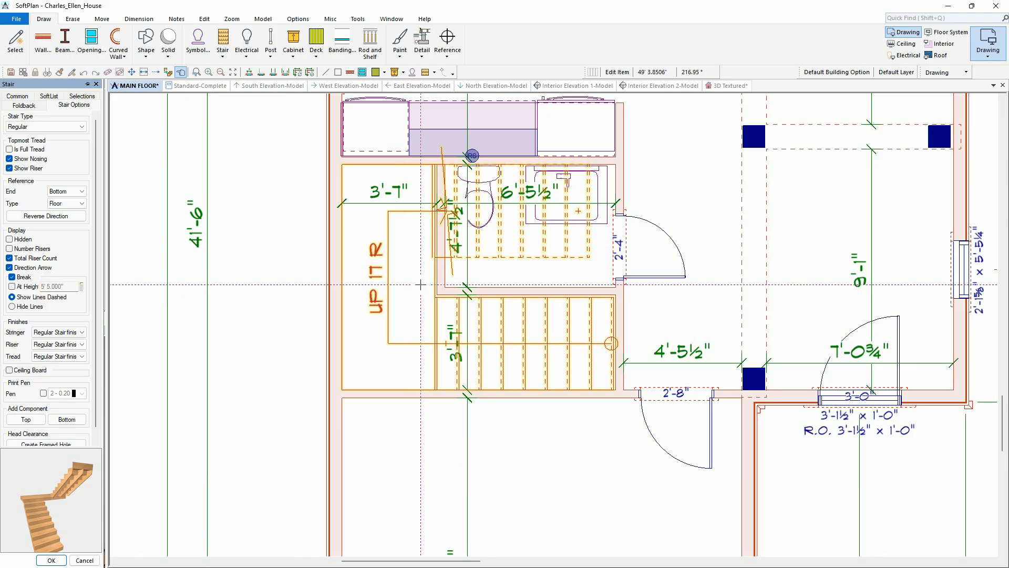
left_click(51, 560)
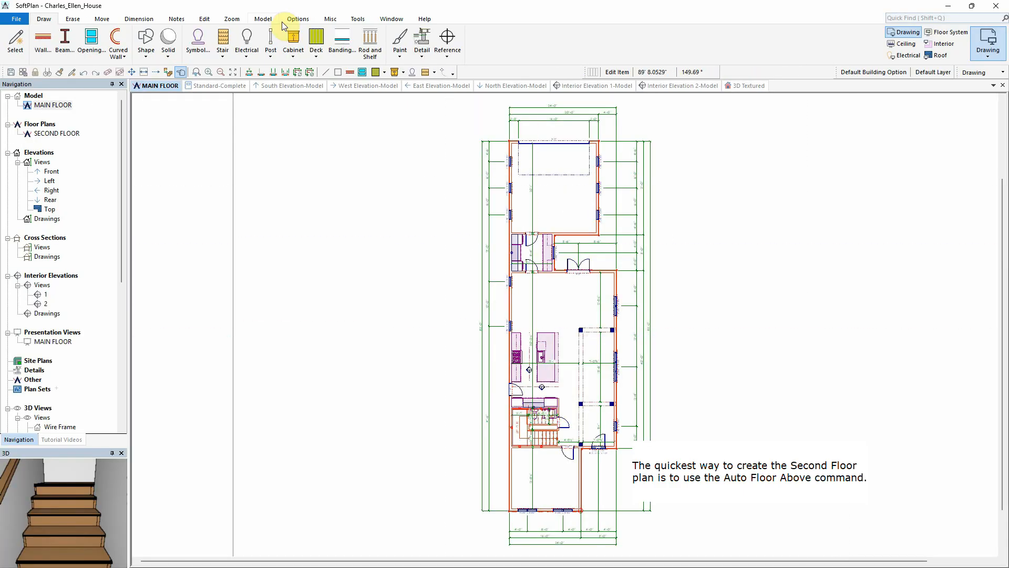
Step: Generate the SECOND FLOOR drawing with Auto Floor Above, using 2x6/Siding outer walls and a 9' wall height
left_click(263, 19)
left_click(87, 42)
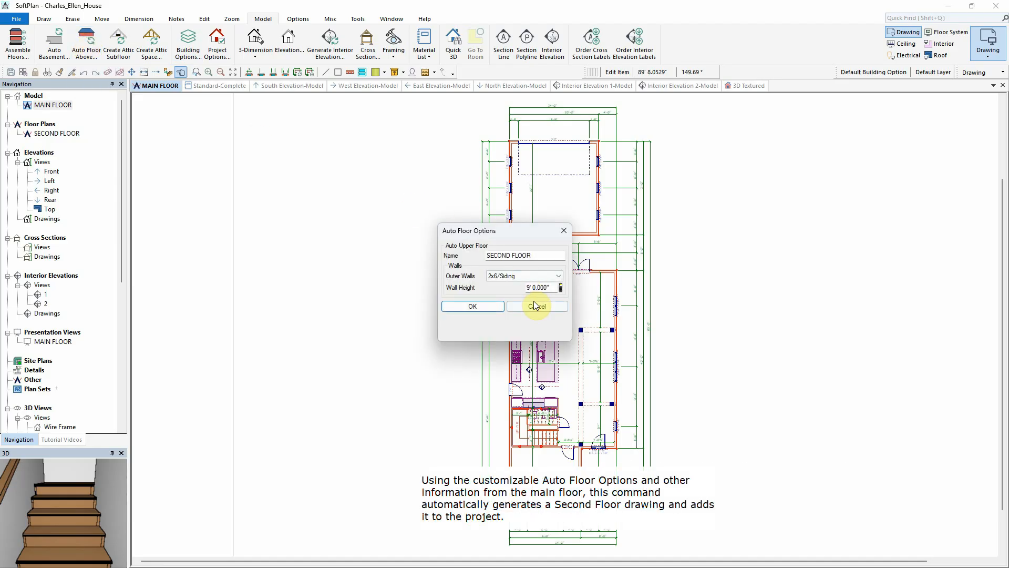
left_click(472, 305)
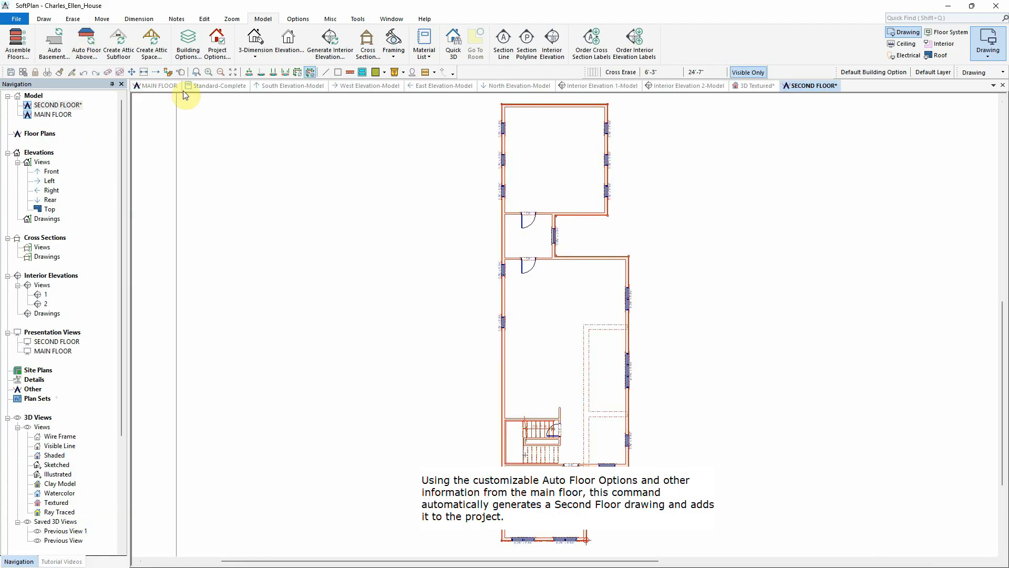
Step: Block-erase the garage and connecting room walls and openings from the second floor plan
left_click(72, 18)
left_click(59, 45)
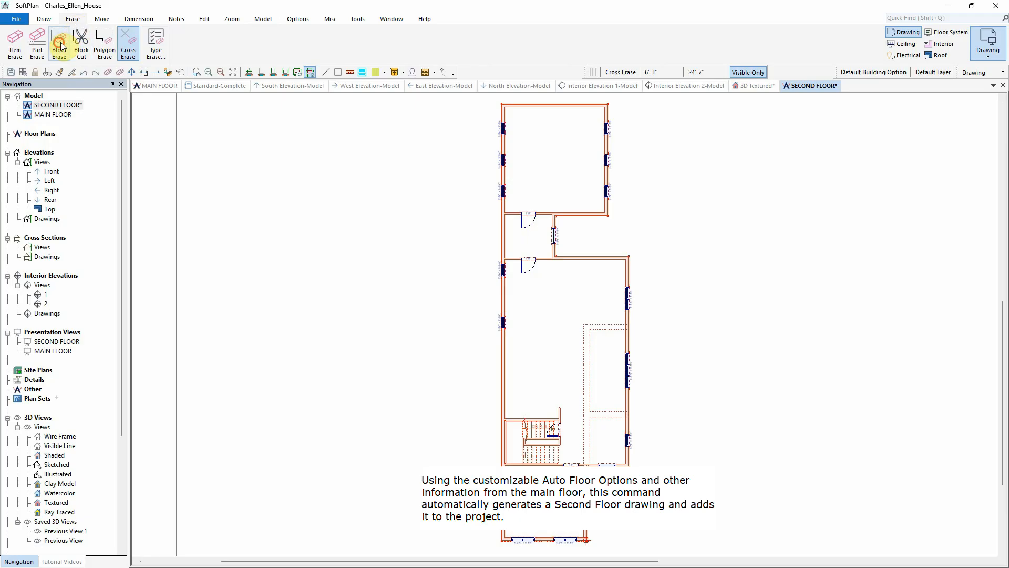
left_click(453, 96)
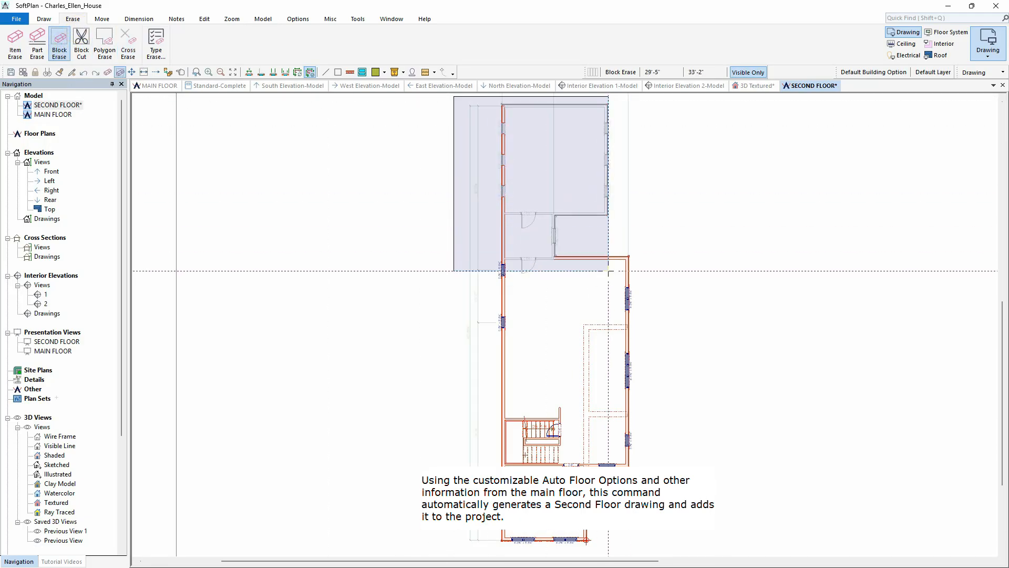
left_click(616, 269)
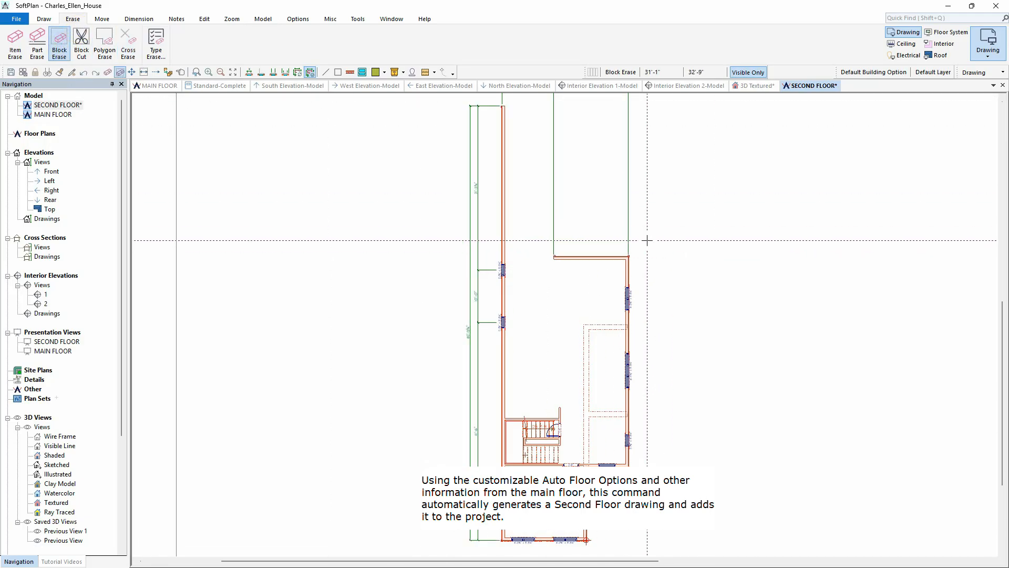
Step: Fillet the second floor's rear wall with the long side wall to close the gap left by the garage
left_click(359, 20)
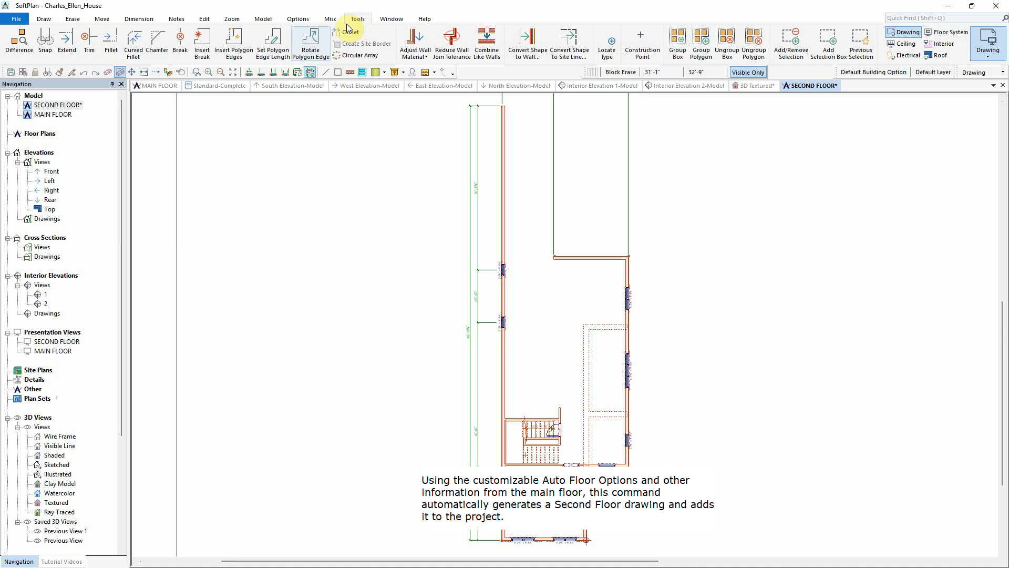
left_click(111, 42)
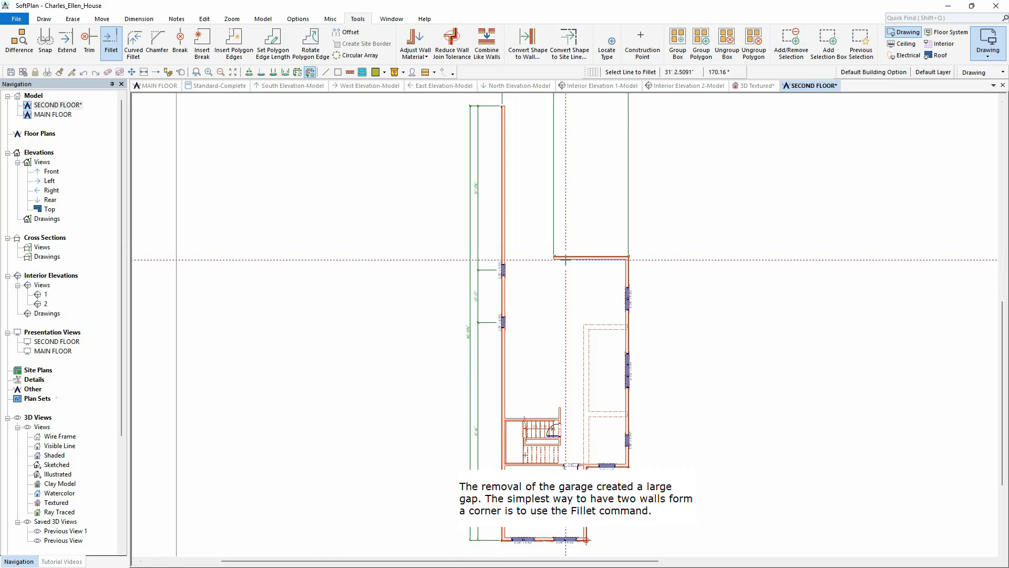
left_click(503, 299)
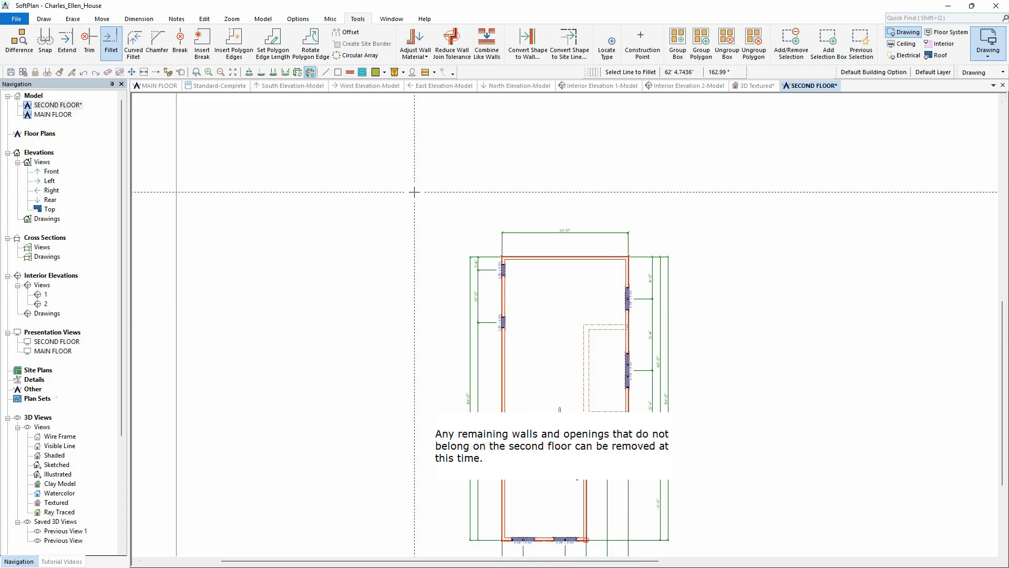
Step: Erase the leftover dashed beams and the door beside the stair from the second floor plan
left_click(80, 20)
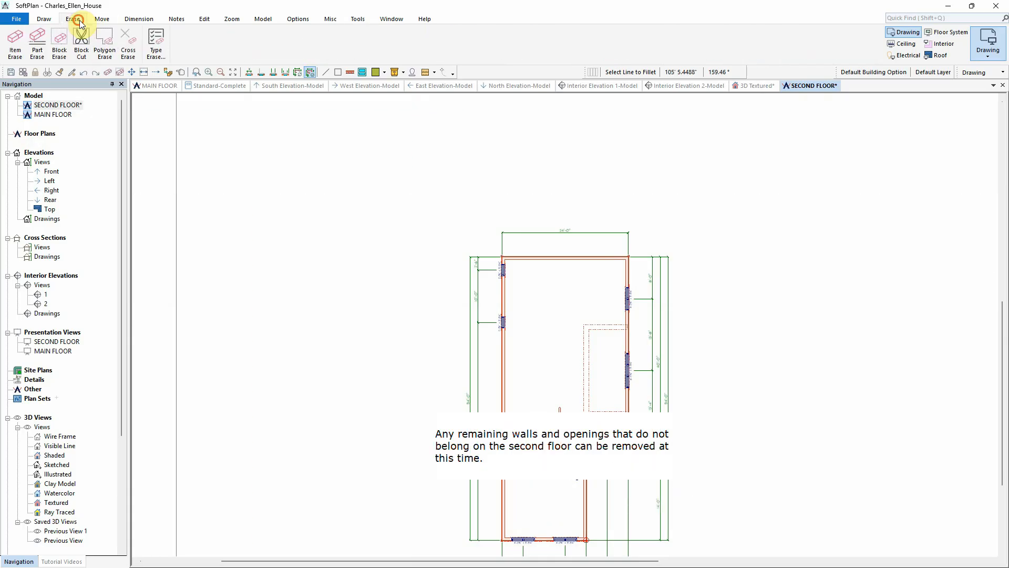
left_click(128, 43)
left_click(576, 316)
left_click(611, 437)
right_click(570, 432)
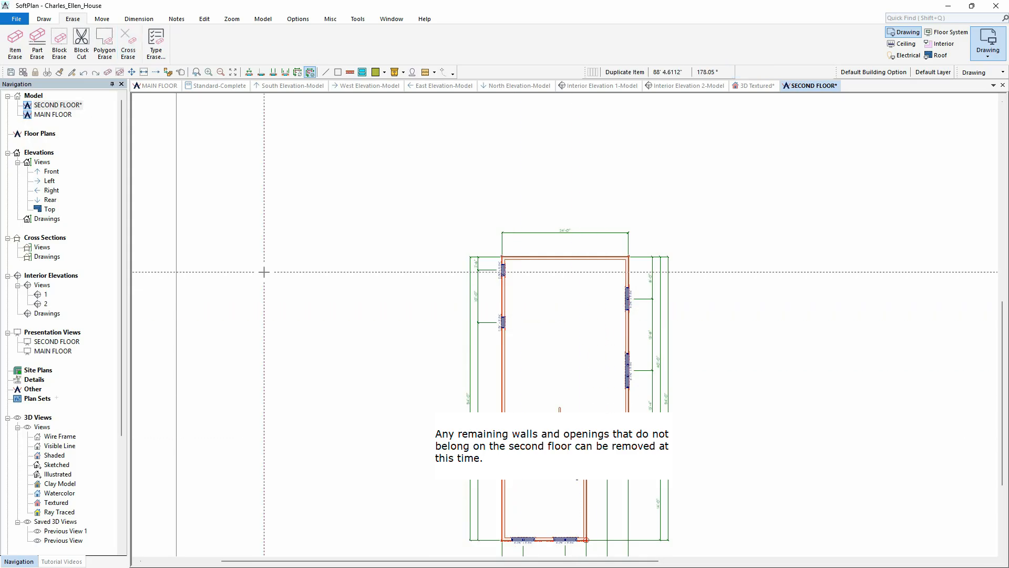
Step: Draw the second-floor room layout with Partition 3.5" interior walls starting at the stair enclosure, and check the model in the 3D textured view
left_click(235, 73)
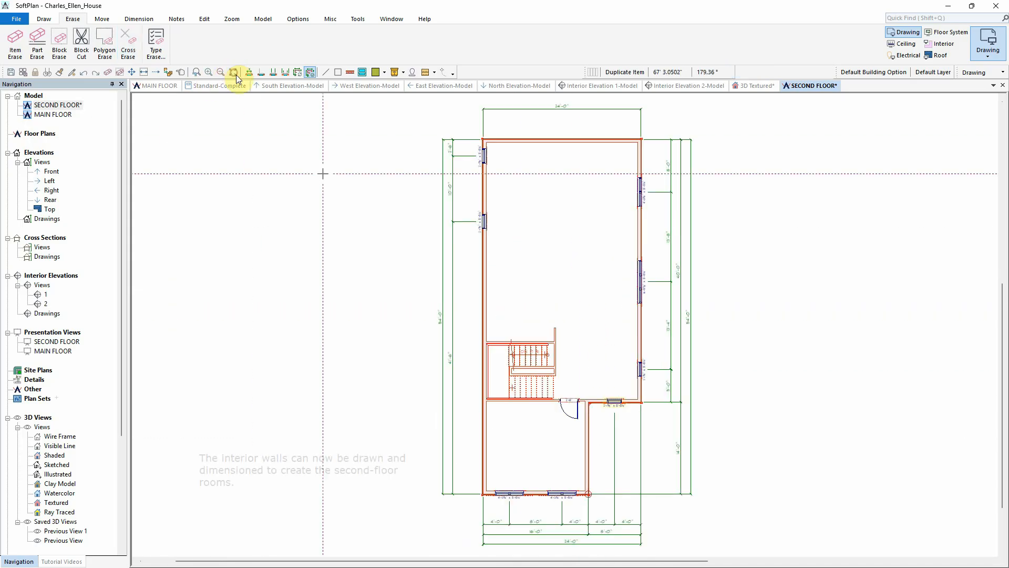
right_click(556, 256)
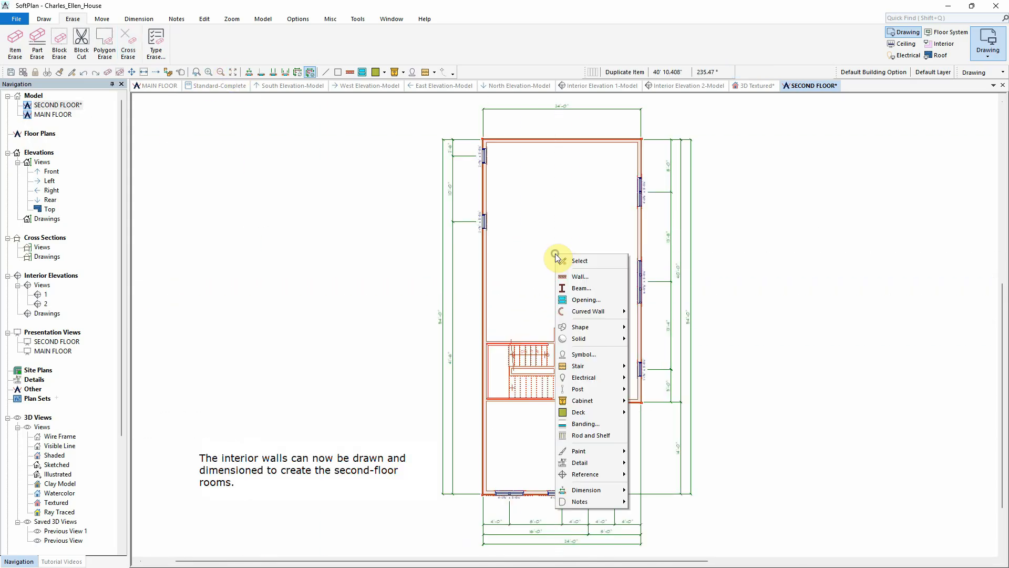
left_click(580, 276)
left_click(625, 336)
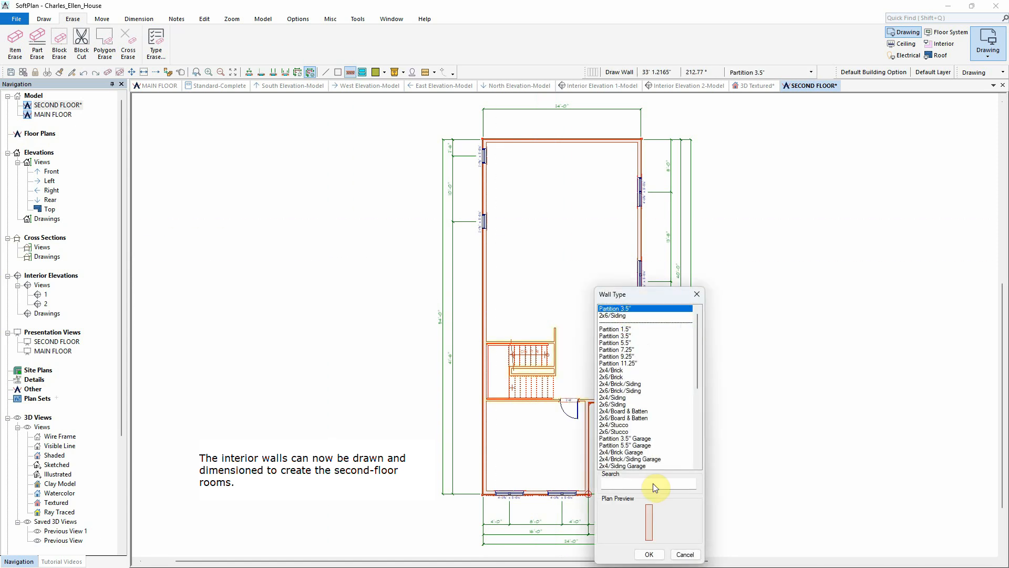
left_click(650, 554)
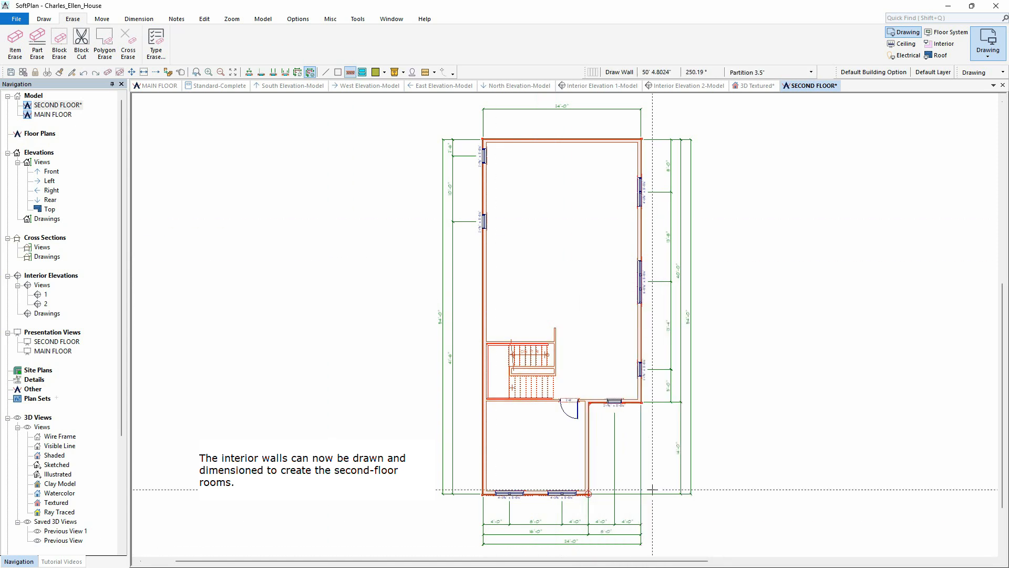
left_click(556, 374)
left_click(581, 373)
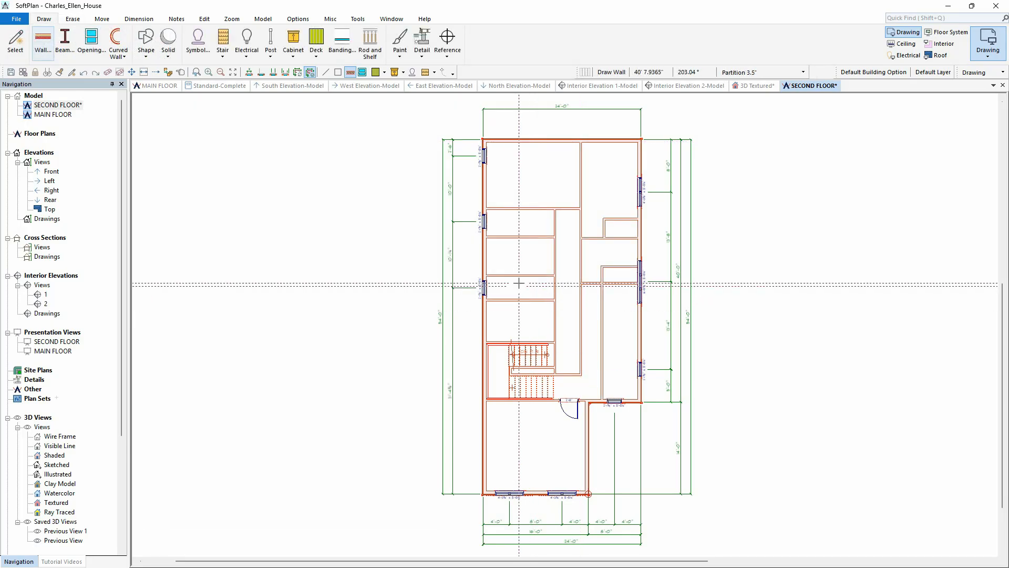
left_click(753, 86)
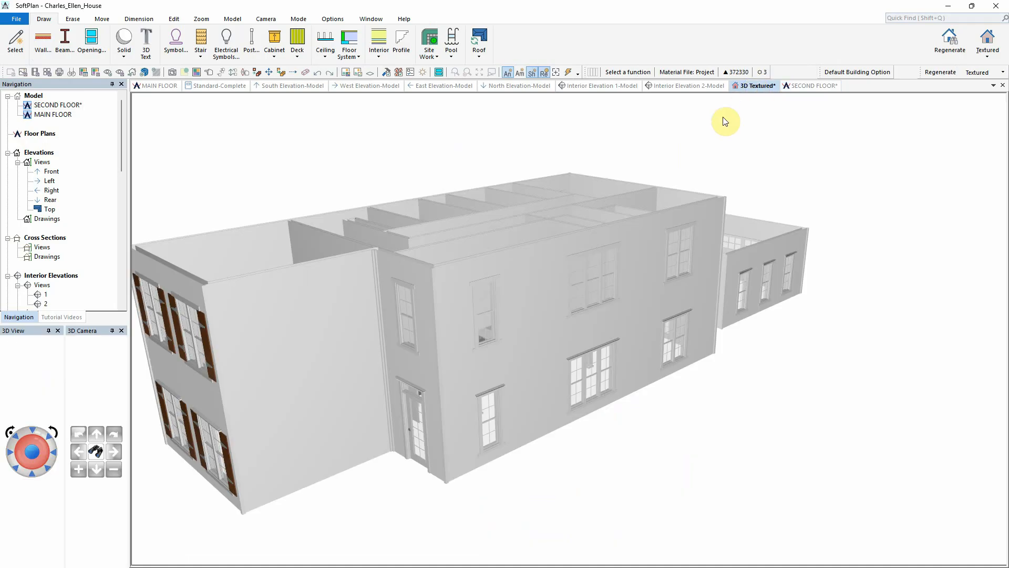
left_click(10, 434)
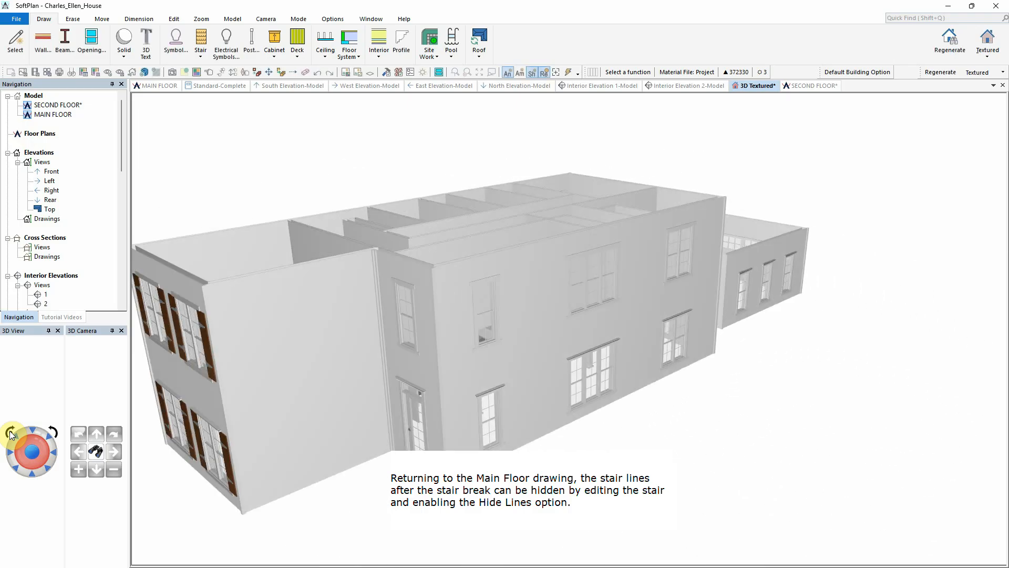
Step: Edit the fold back stair in the main floor plan to use Hide Lines for the lines past the stair break
left_click(141, 85)
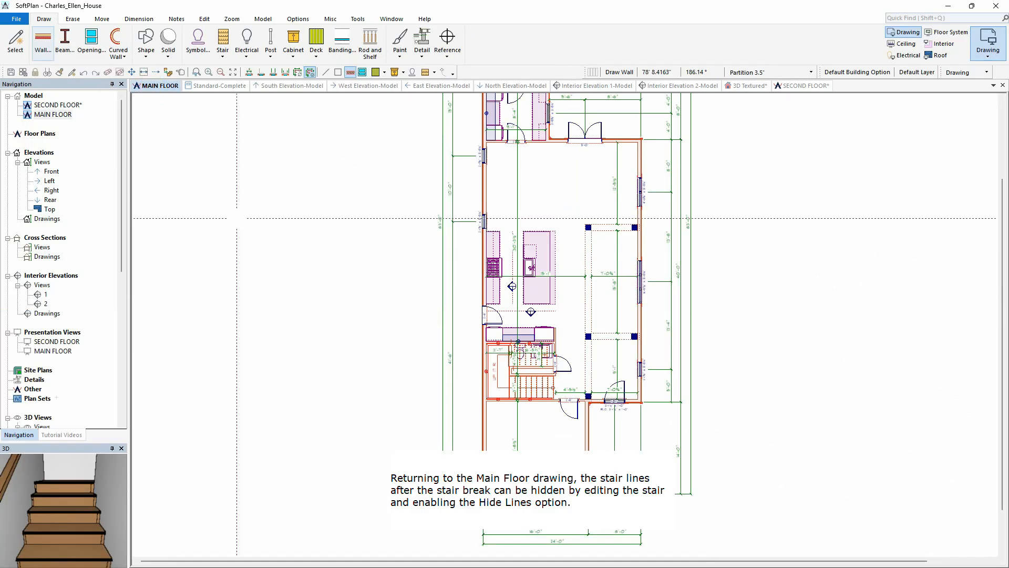
scroll(560, 303, "up", 3)
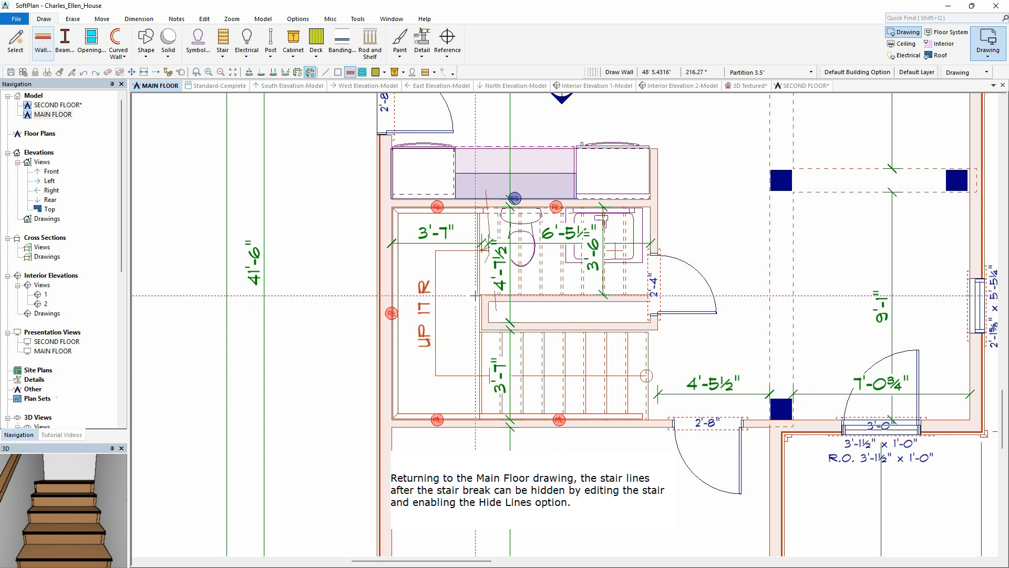
right_click(455, 295)
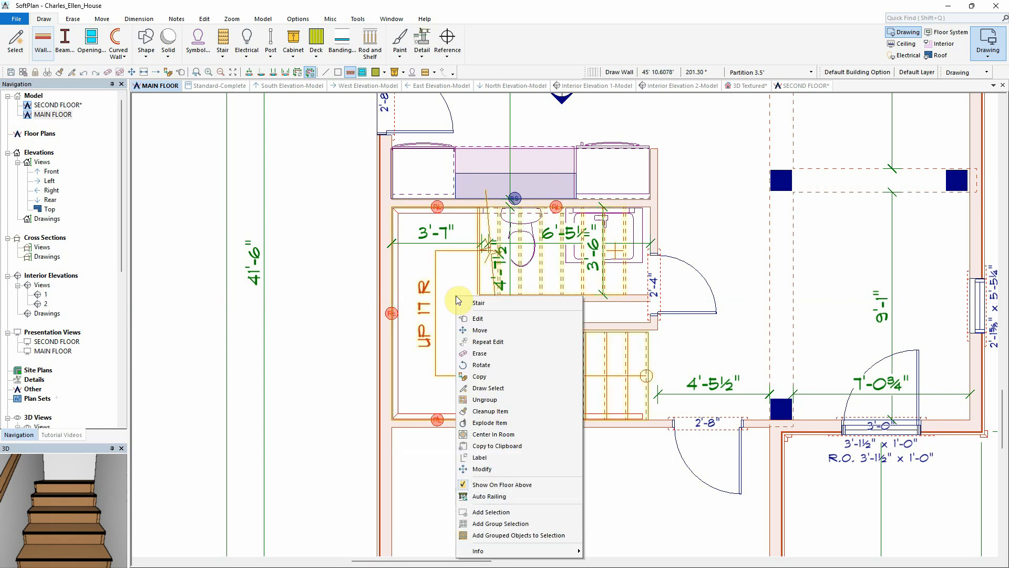
left_click(477, 318)
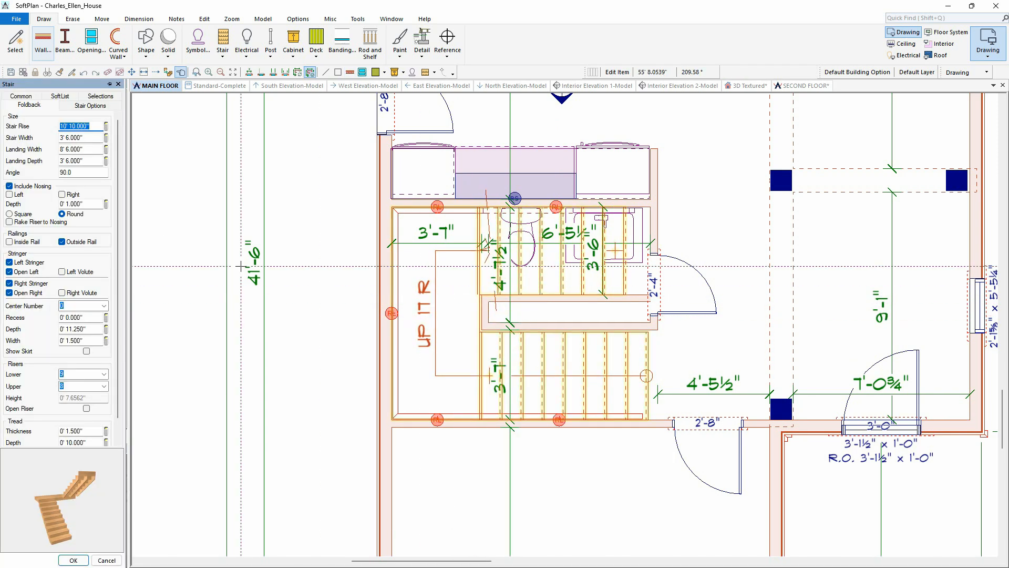
left_click(89, 105)
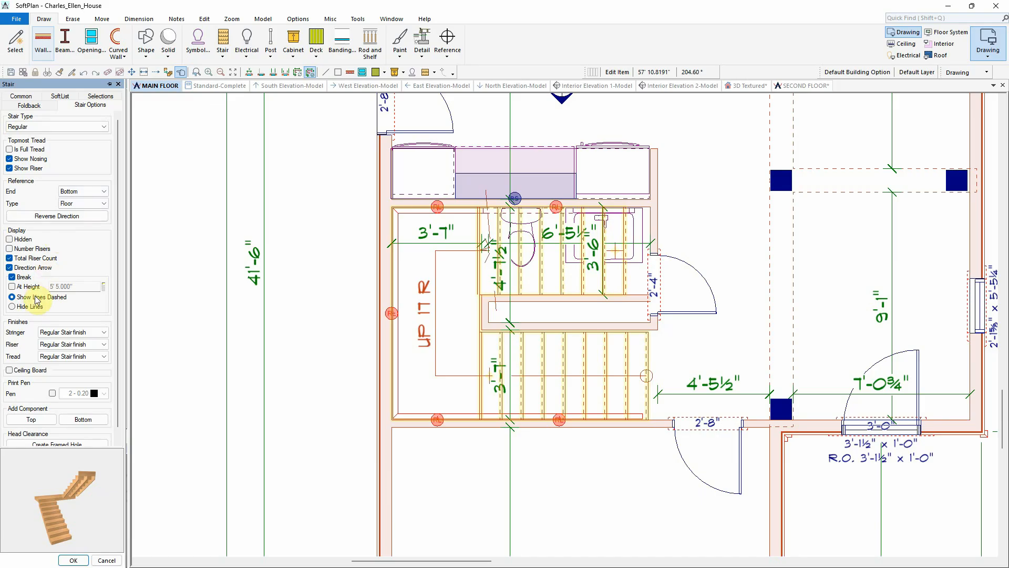
left_click(12, 307)
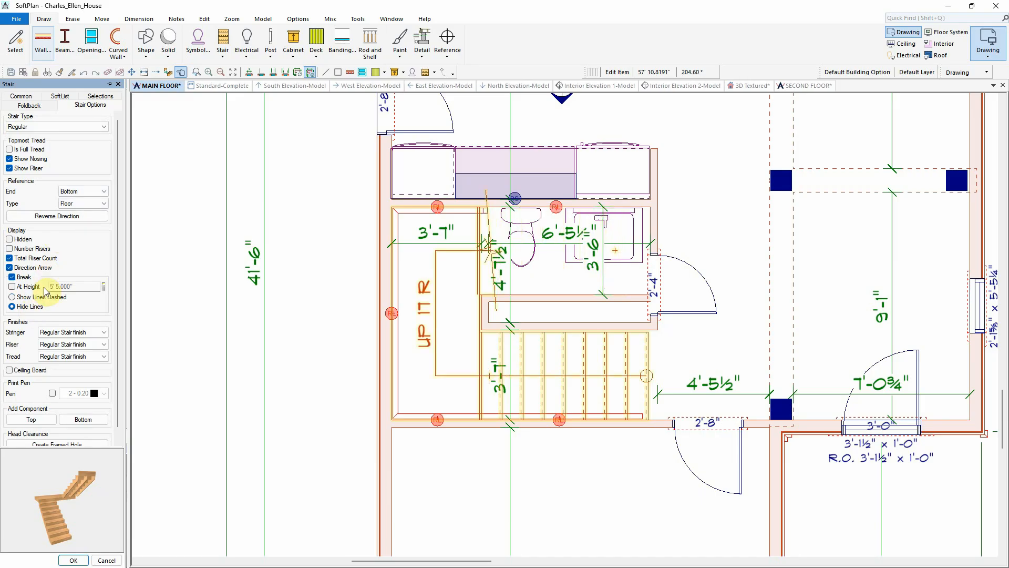
left_click(74, 559)
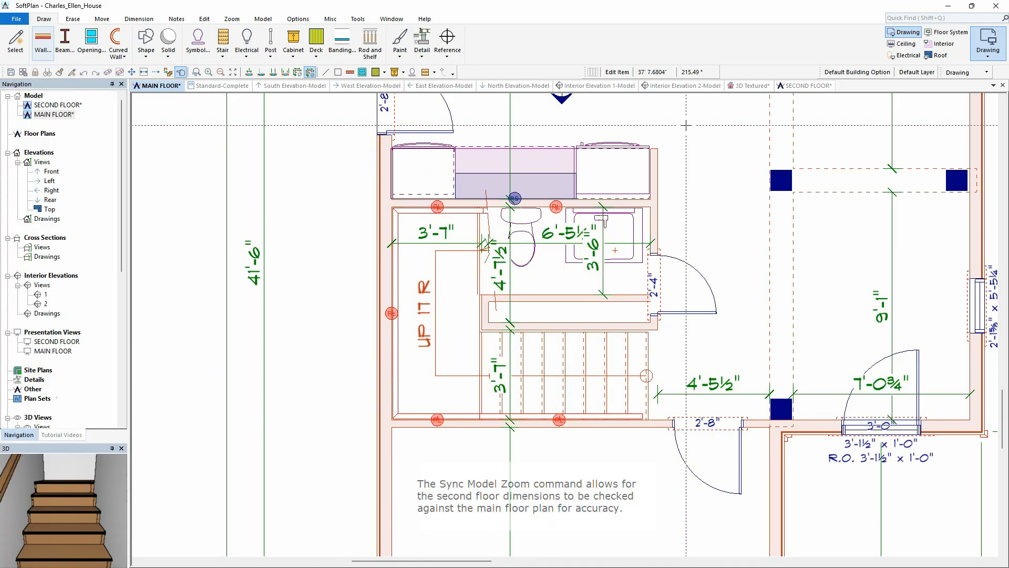
Step: Place the second floor plan in a vertical tab group beside the main floor plan and enable Sync Model Zoom
left_click(806, 85)
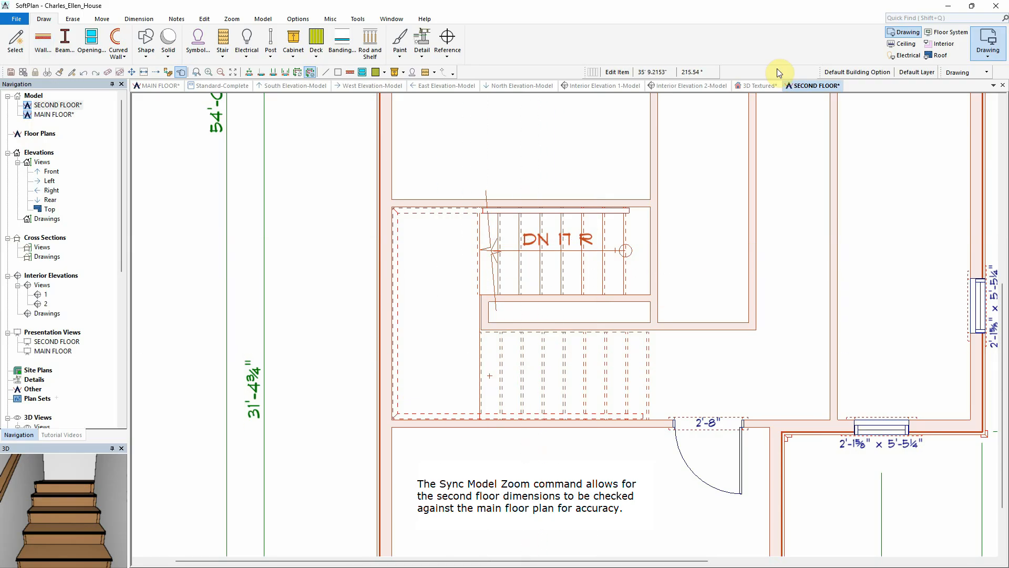
right_click(803, 87)
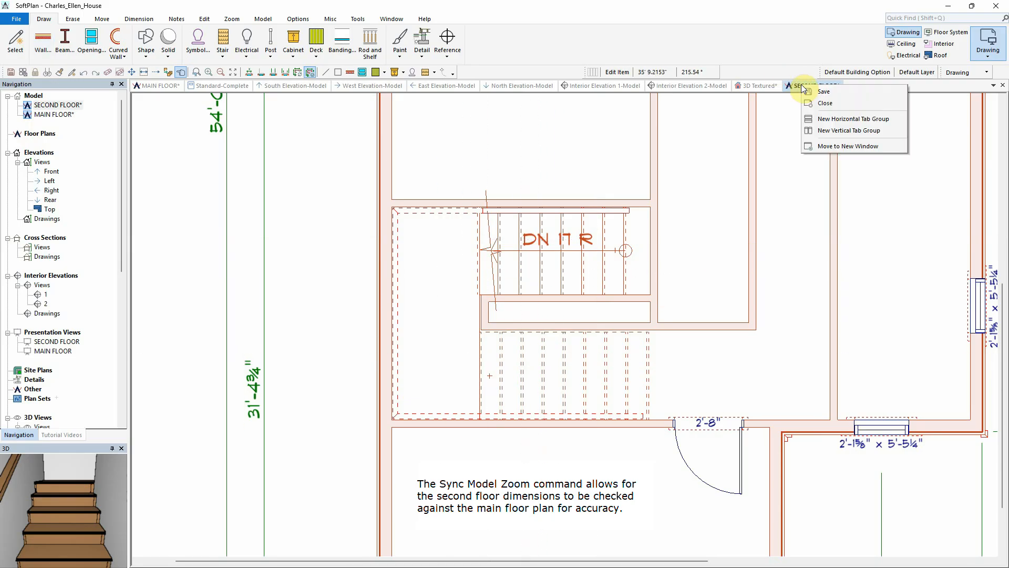
left_click(833, 127)
left_click(166, 87)
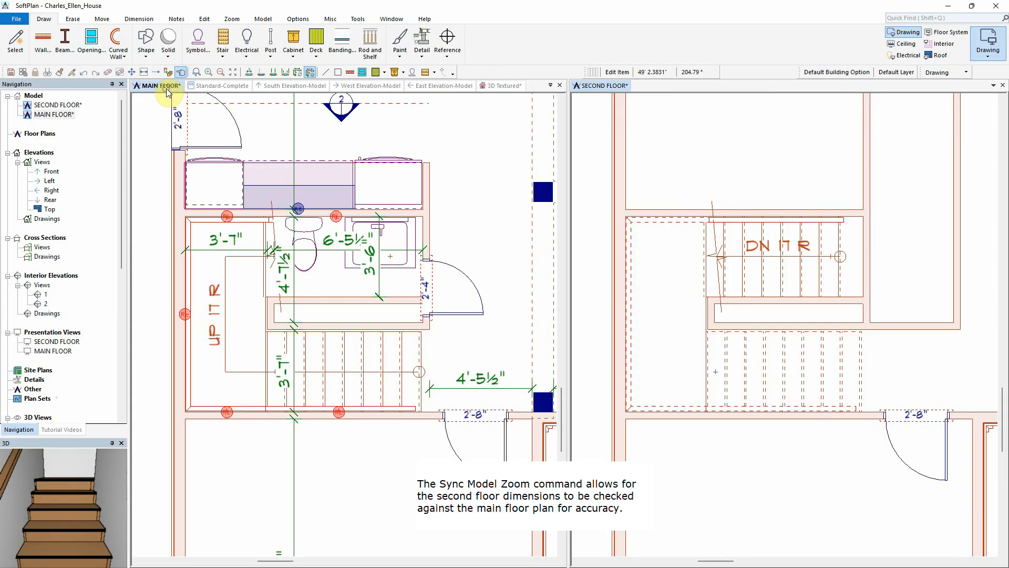
left_click(232, 19)
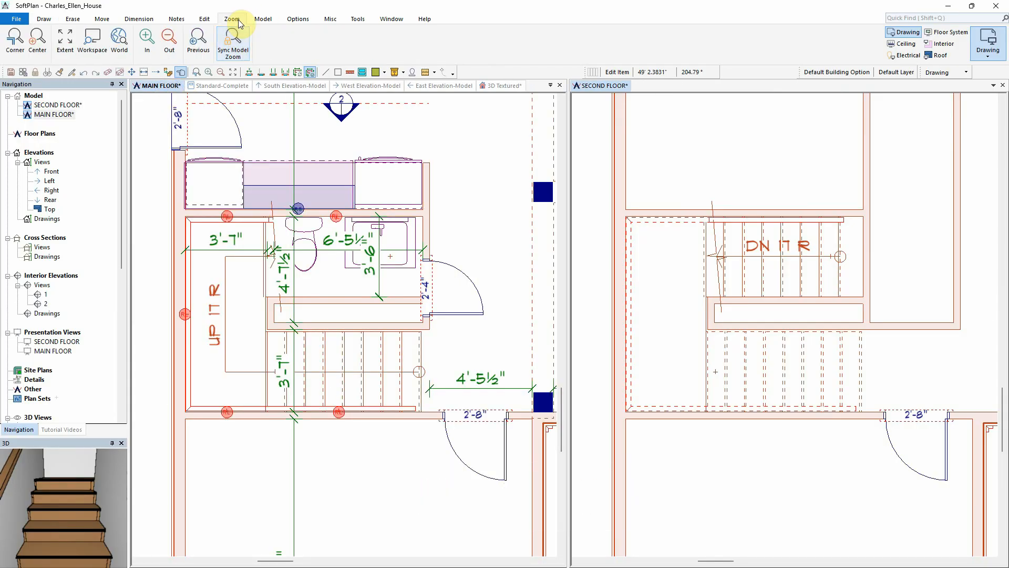
left_click(234, 46)
Step: Compare the second floor's exterior dimensions with the main floor's, from the front wall along the window side to the rear corner
left_click(232, 72)
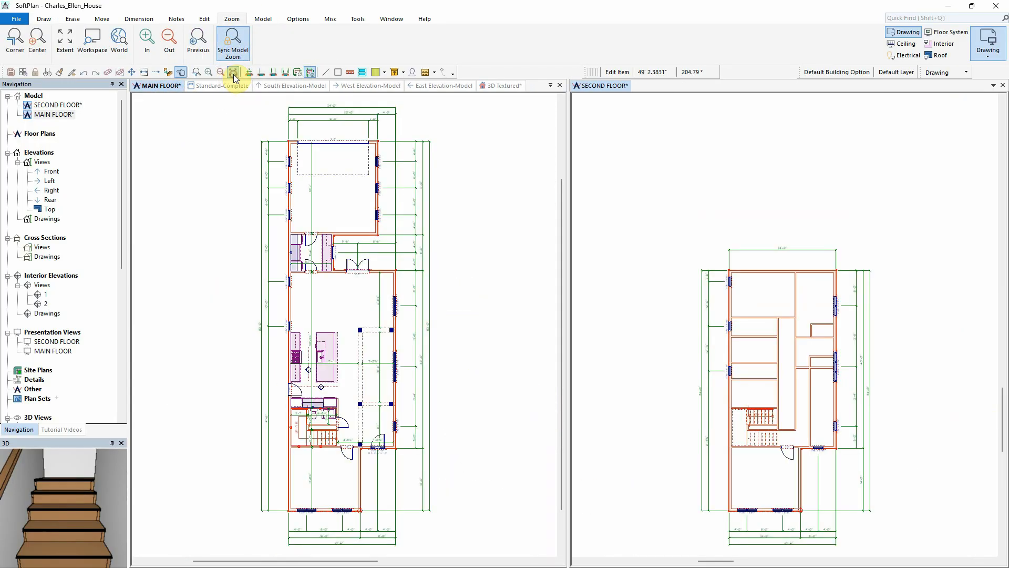
scroll(352, 523, "up", 4)
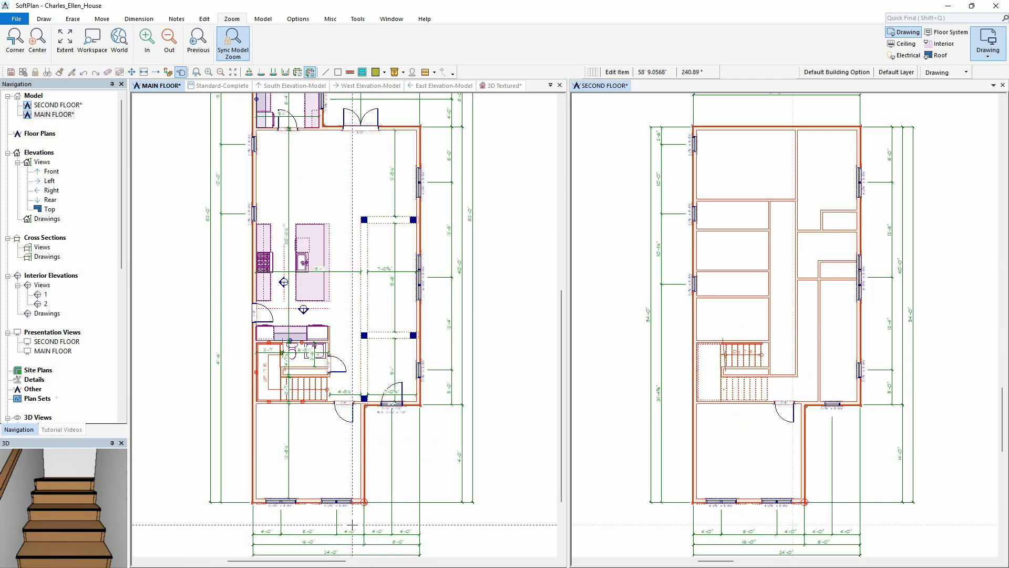
middle_click_drag(353, 496, 344, 365)
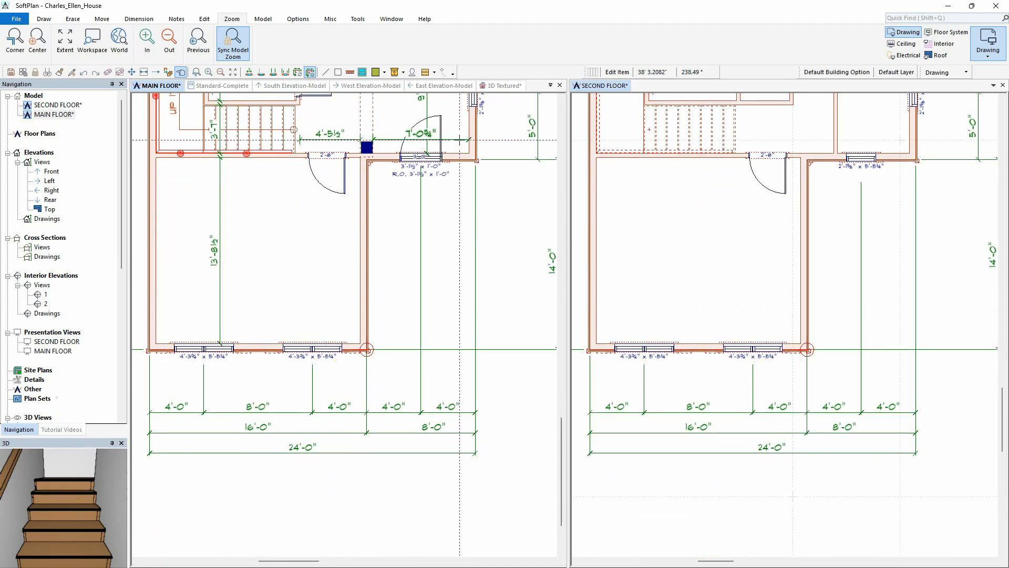
middle_click_drag(460, 144, 294, 278)
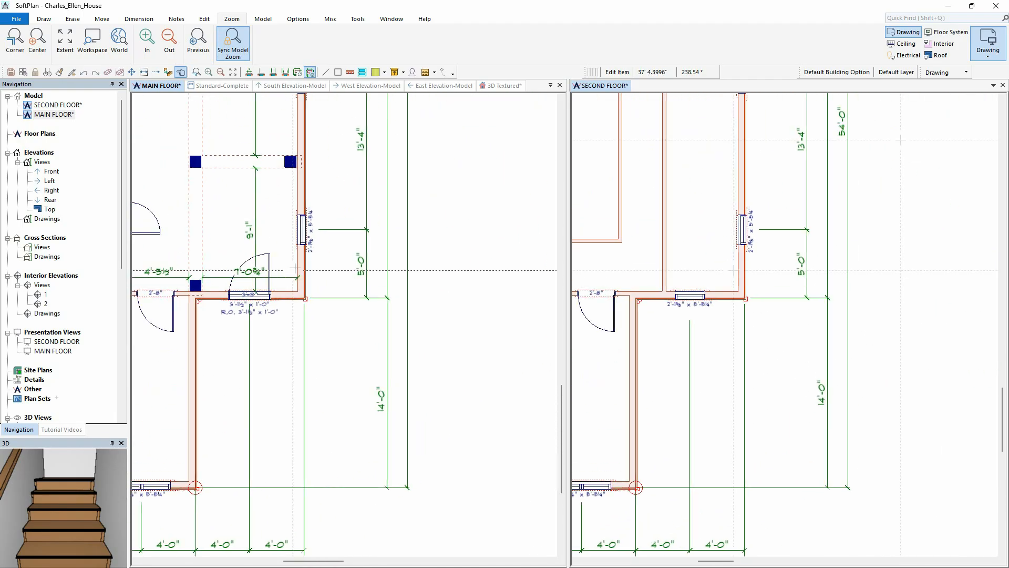
middle_click_drag(364, 141, 356, 421)
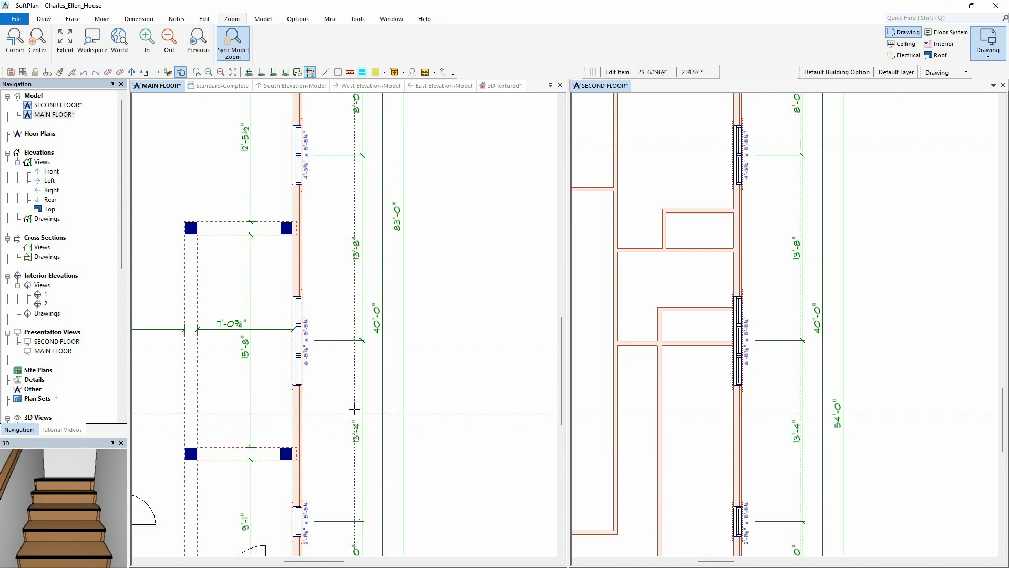
middle_click_drag(383, 192, 385, 226)
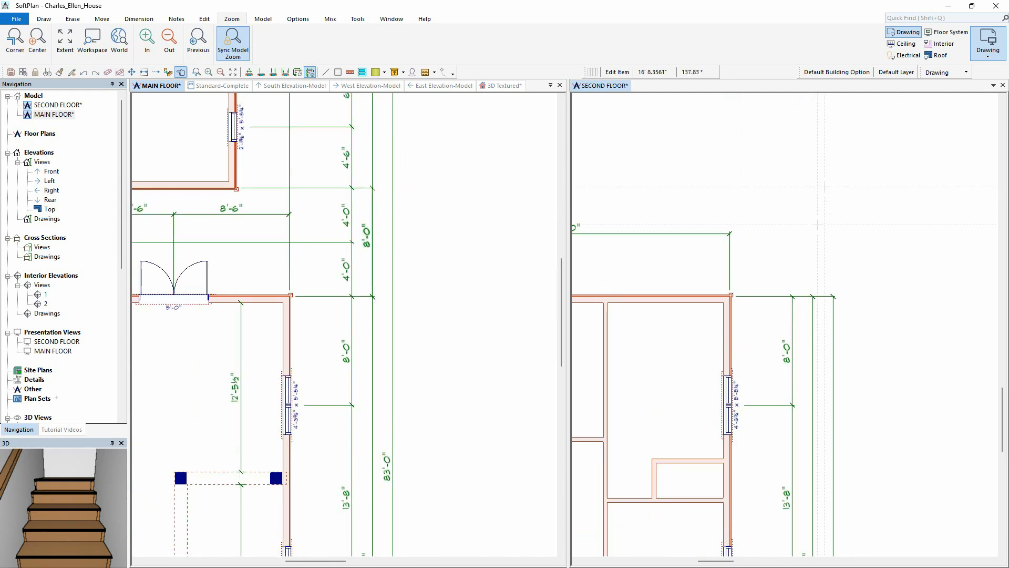
middle_click_drag(336, 261, 443, 317)
middle_click_drag(343, 168, 400, 349)
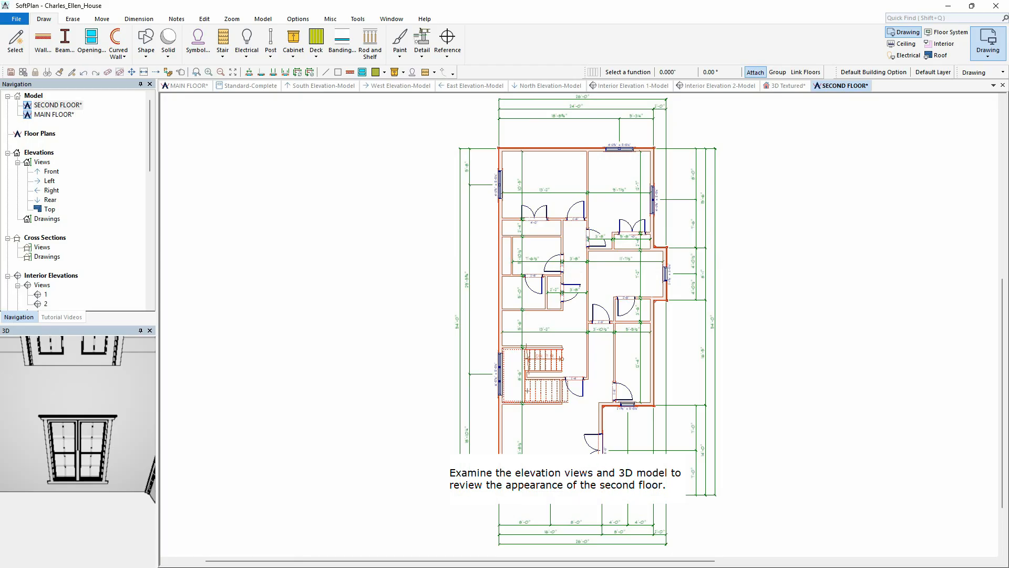
Step: Examine the South, West and East elevation views to review the second floor's exterior appearance
left_click(317, 87)
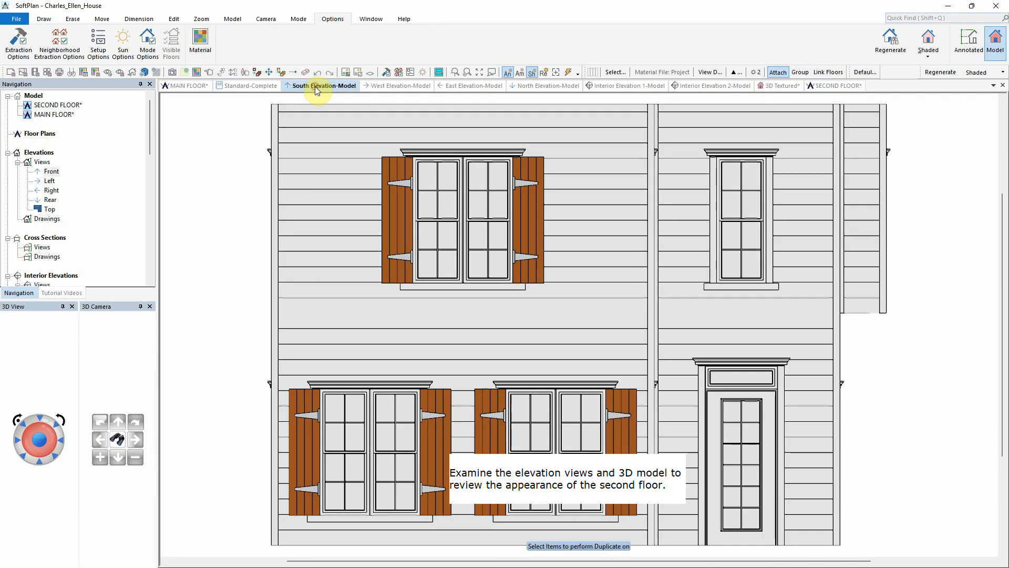
left_click(393, 86)
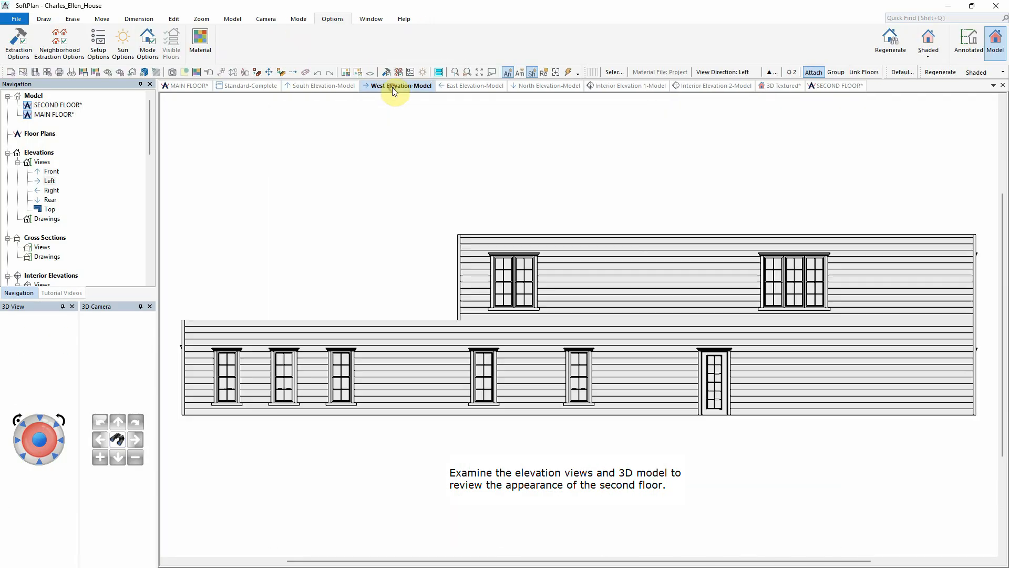
left_click(466, 86)
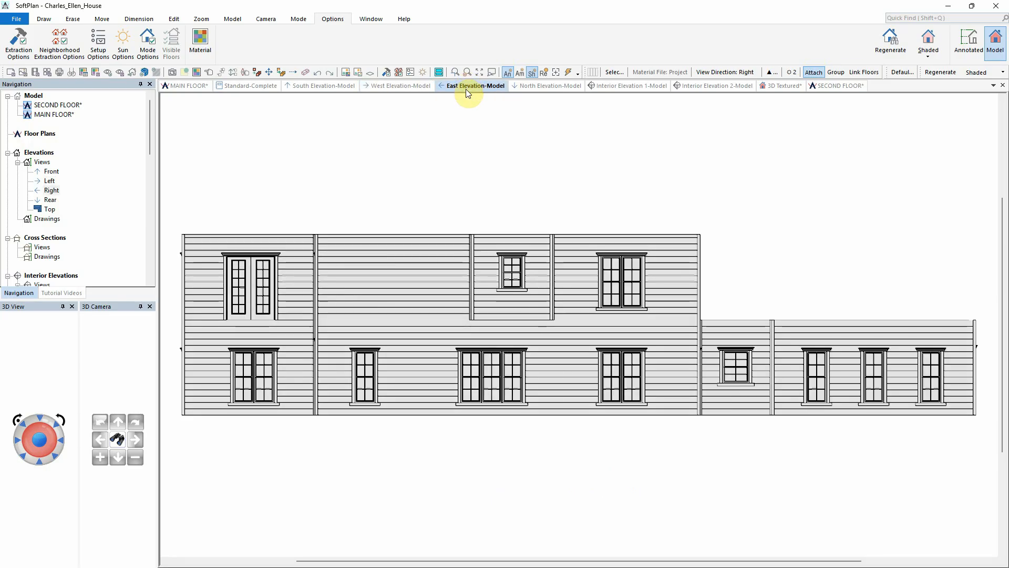
Step: View the north elevation of the model
left_click(533, 87)
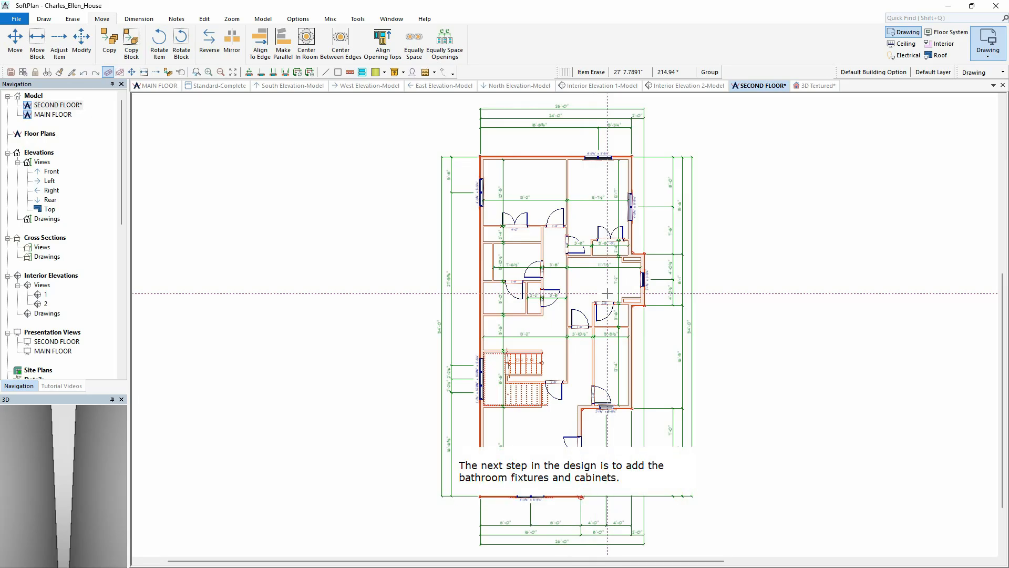
Step: Place the Kohler K-1229-RA bath against the window wall of the second-floor bathroom, between the two short partitions
scroll(607, 293, "up", 5)
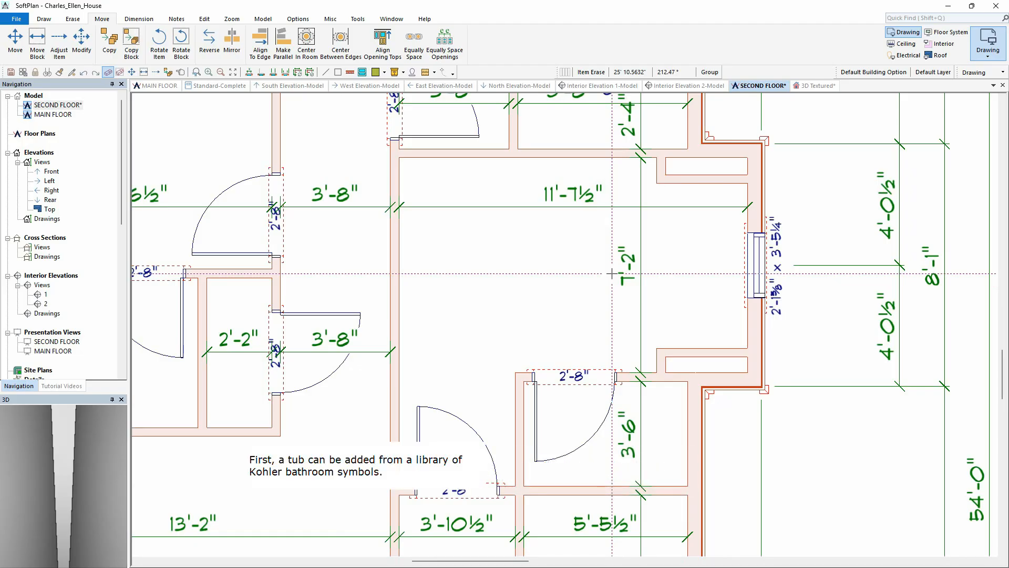
right_click(529, 249)
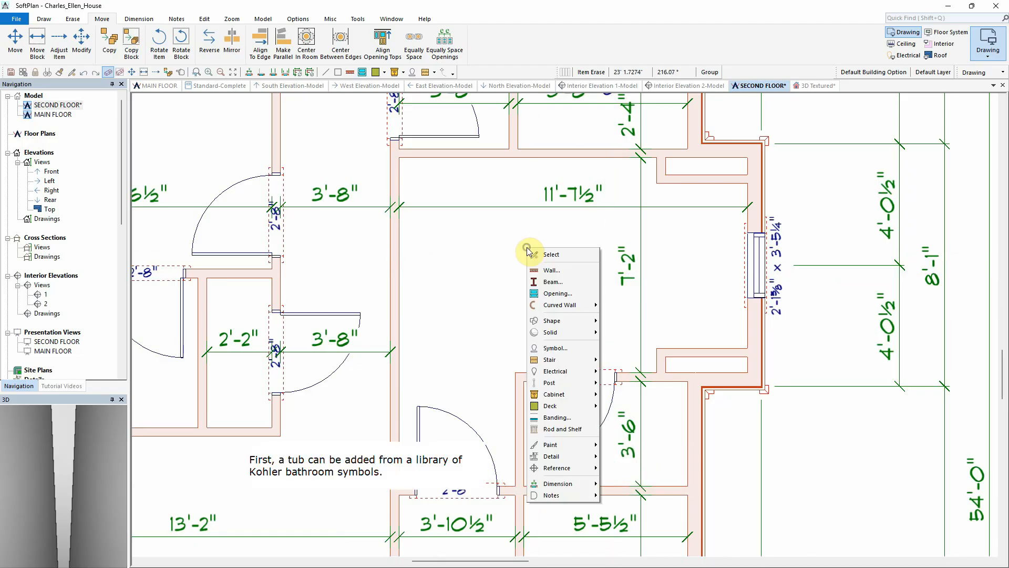
left_click(562, 348)
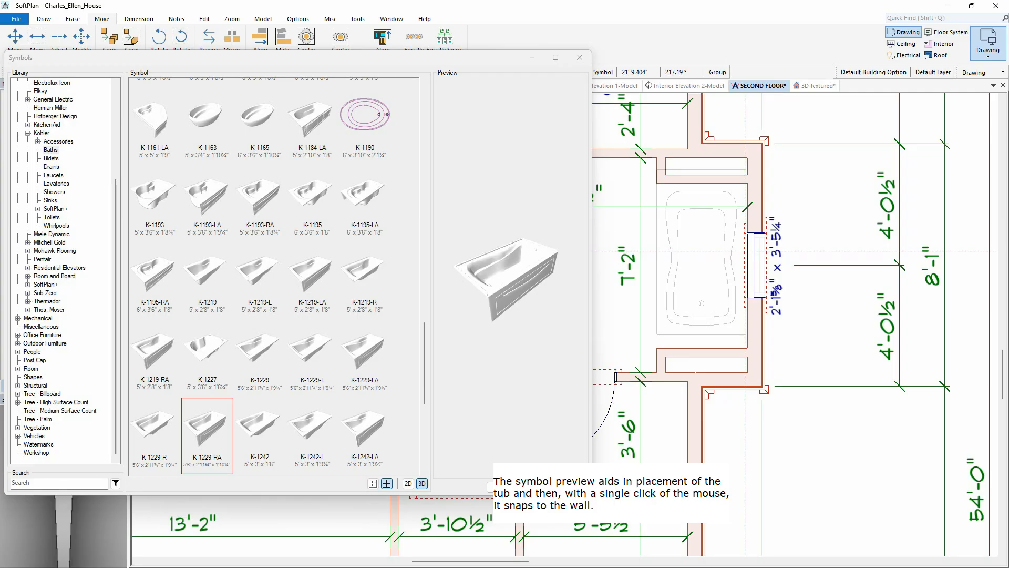
left_click(743, 259)
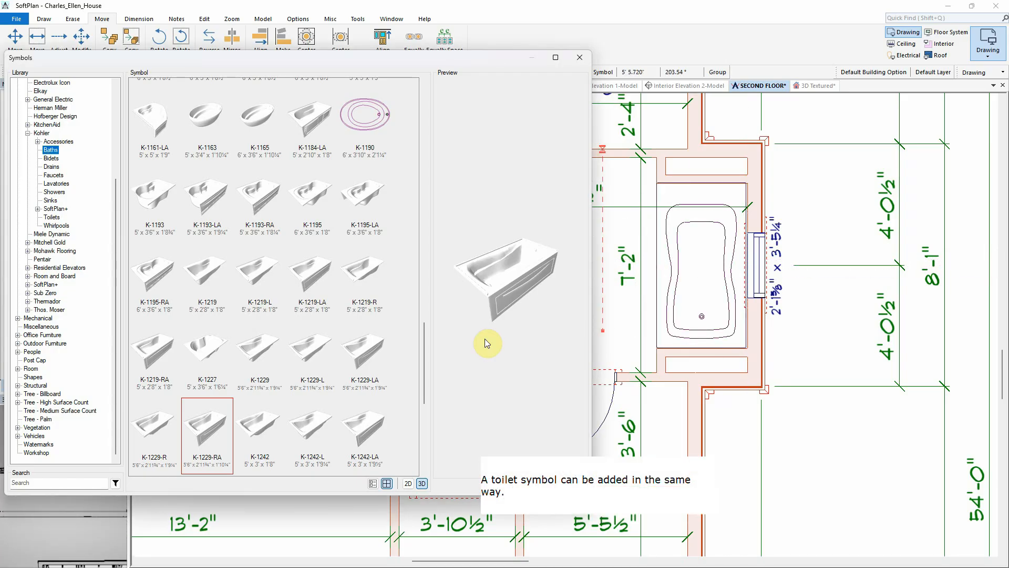
Step: Place a Kohler toilet against the exterior wall of the small room below the tub
left_click(54, 218)
left_click_drag(423, 123, 407, 443)
left_click(369, 400)
left_click(511, 486)
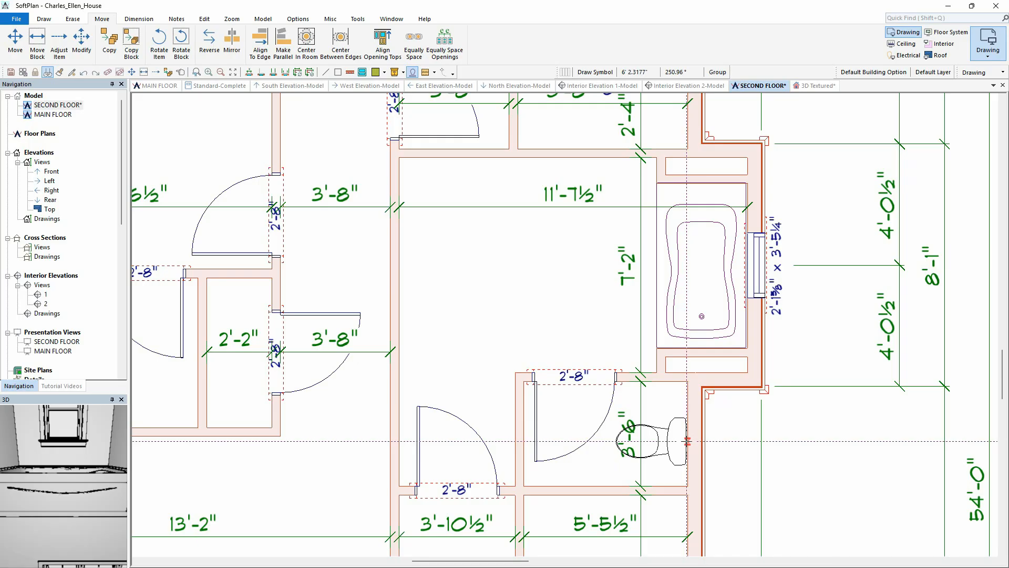
left_click(683, 433)
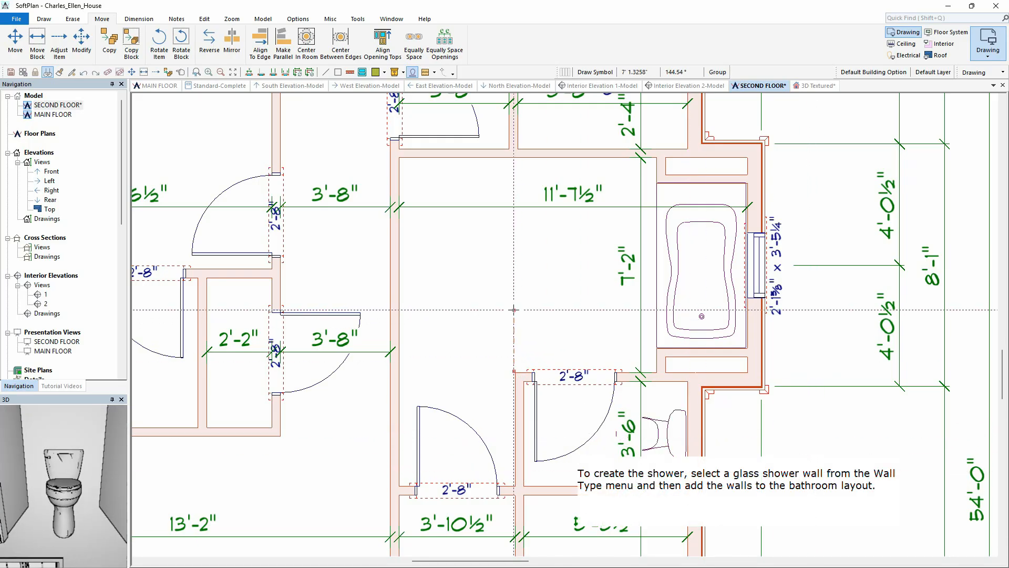
Step: Draw two walls of type Glass Shower Wall to enclose a shower in the bathroom corner opposite the tub
right_click(478, 282)
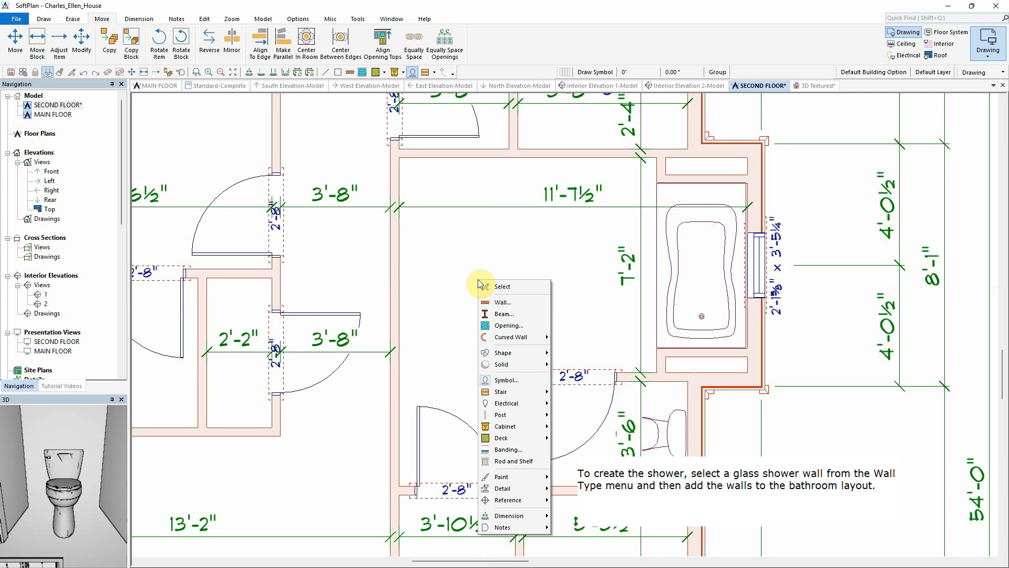
left_click(503, 302)
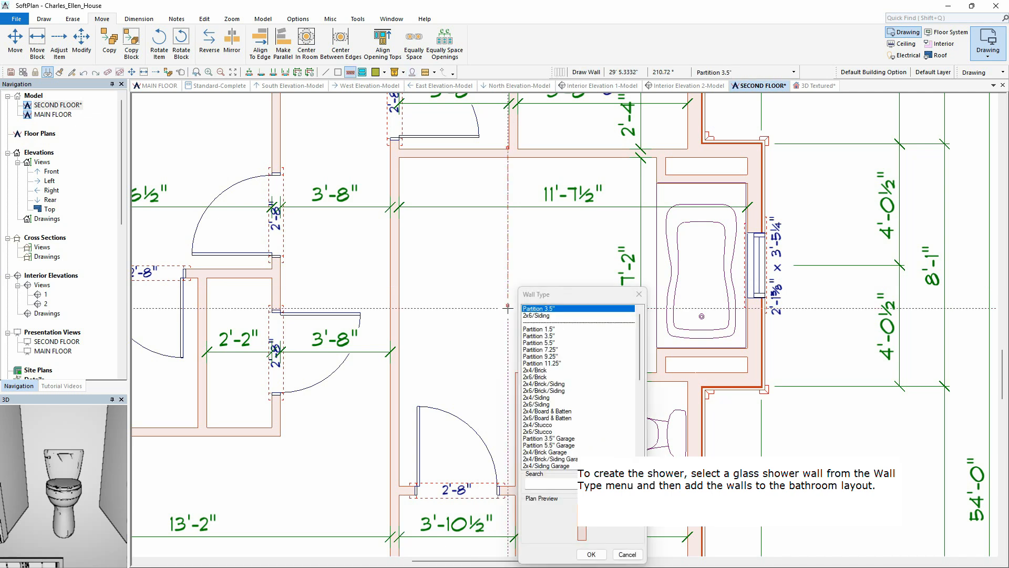
scroll(574, 415, "down", 5)
scroll(574, 416, "down", 5)
left_click(560, 467)
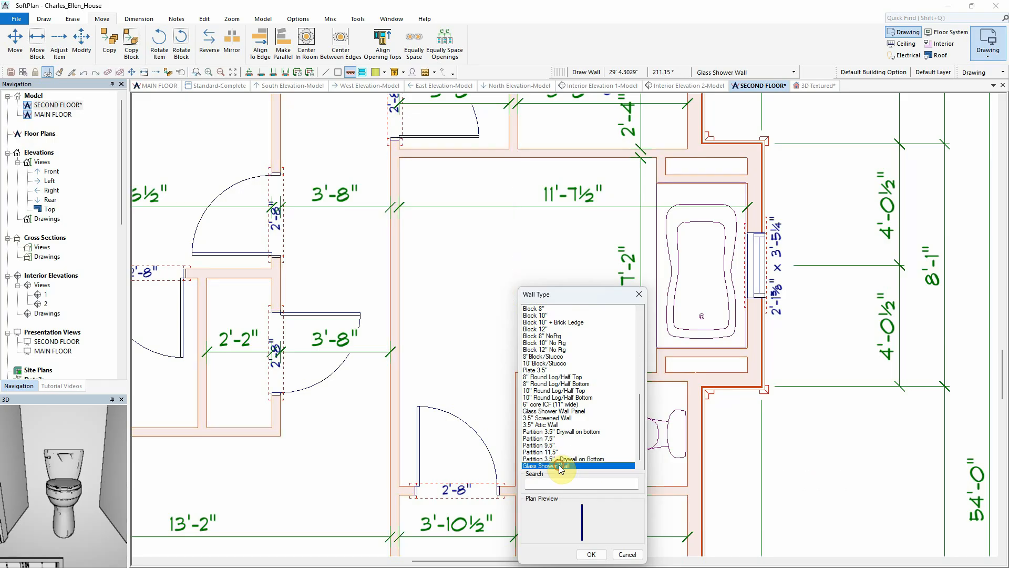
left_click(591, 554)
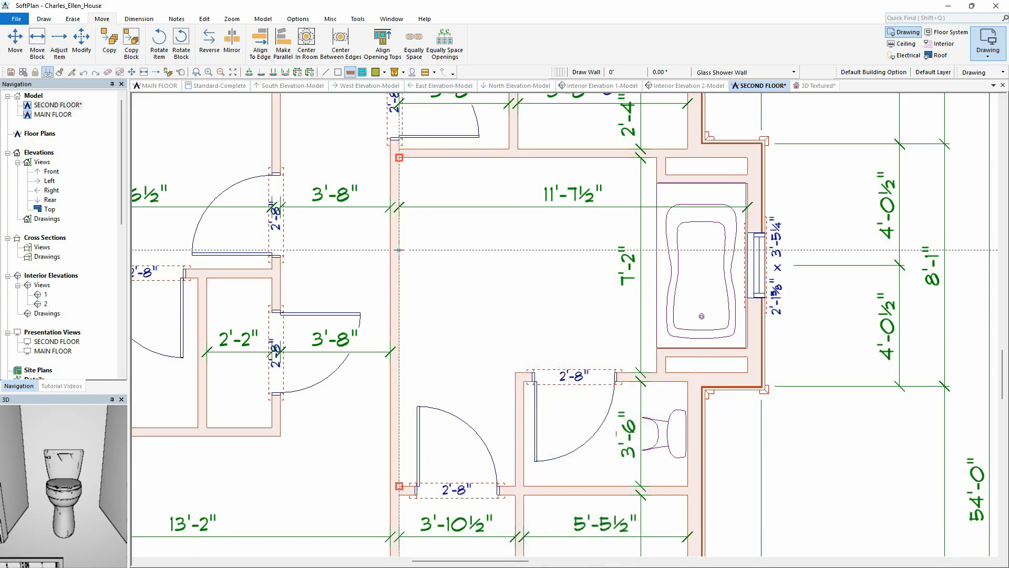
Step: Add a 30X80 GLASS shower door to the horizontal glass wall of the shower
right_click(542, 222)
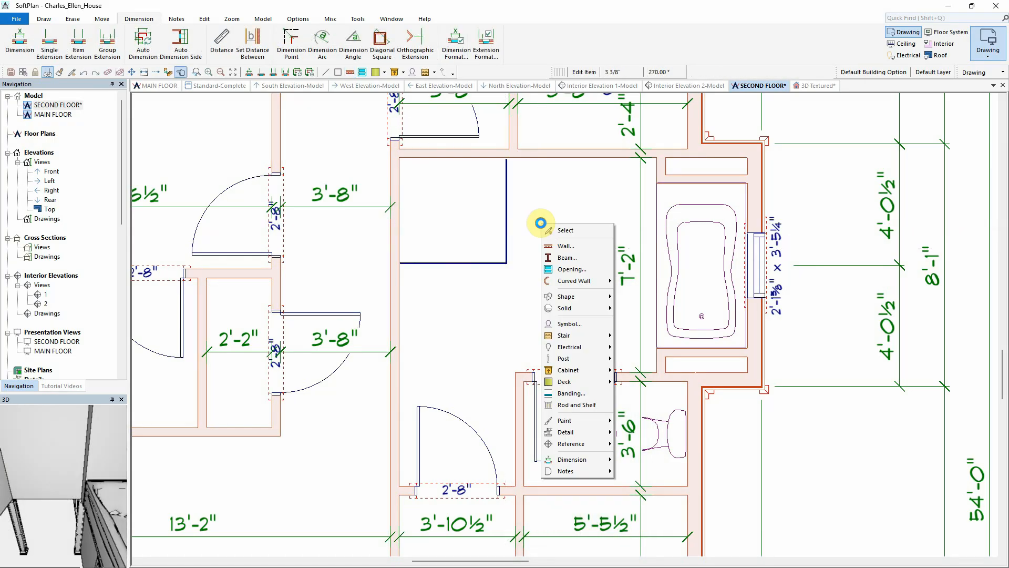
left_click(567, 270)
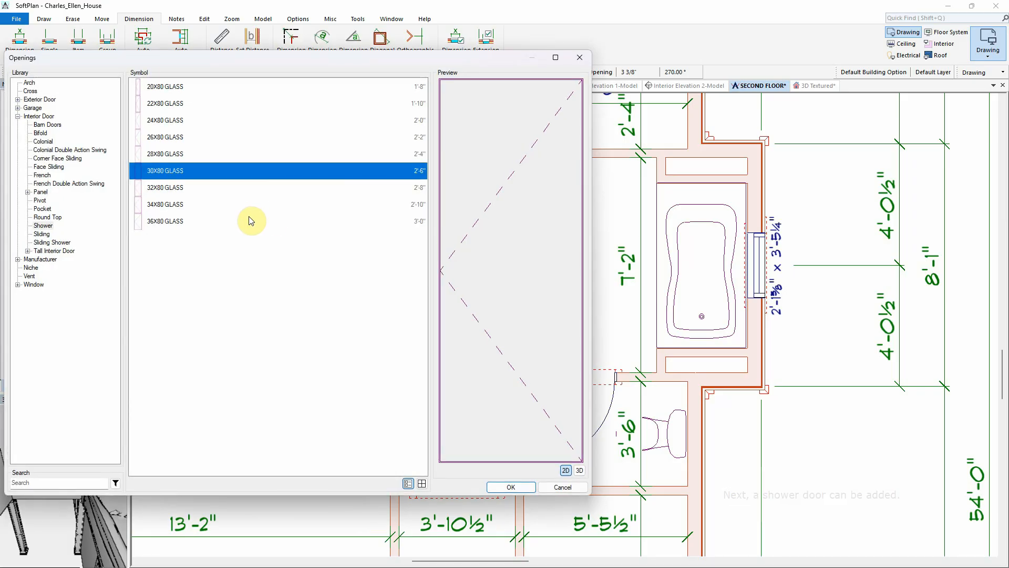
left_click(514, 485)
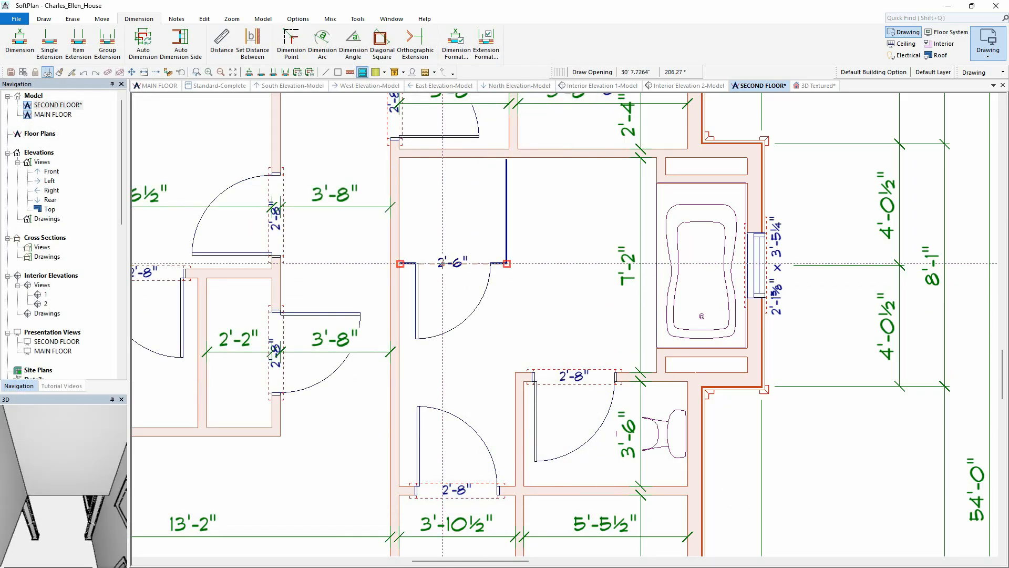
Step: Place two 30-inch wide rectangular base cabinets side by side along the wall between the shower and the tub
right_click(532, 233)
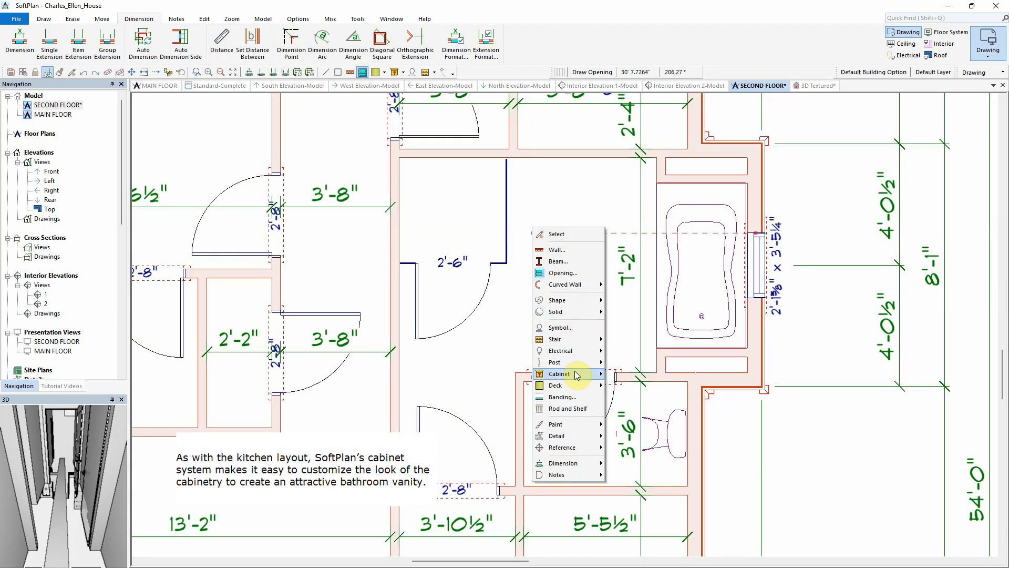
mouse_move(578, 374)
left_click(627, 390)
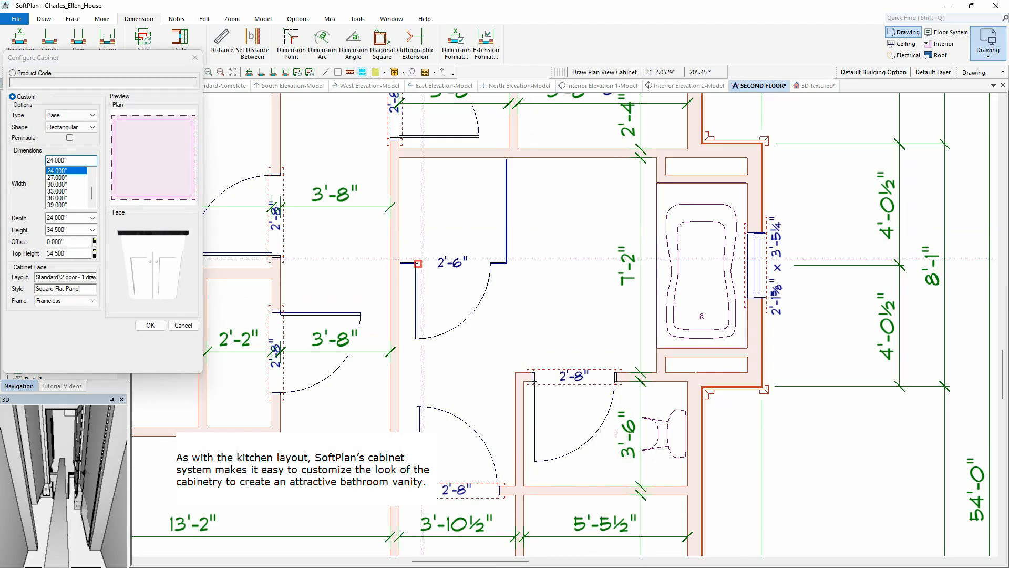
left_click(56, 184)
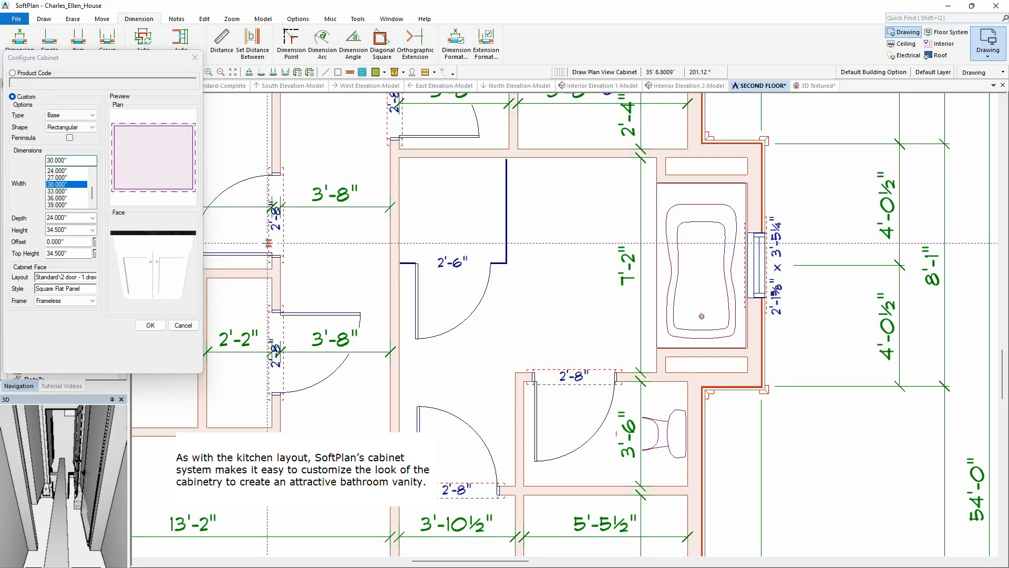
left_click(544, 159)
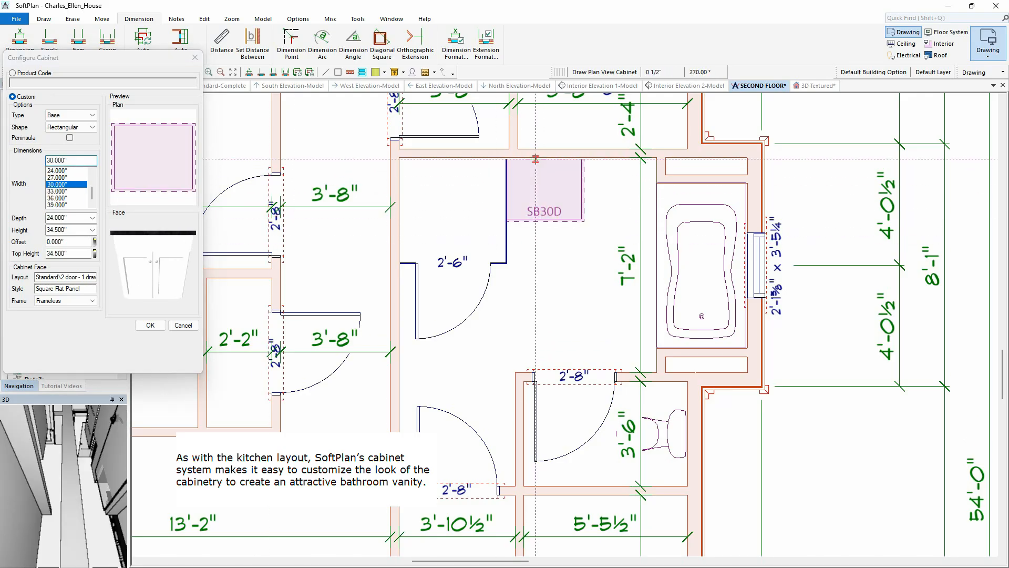
left_click(624, 158)
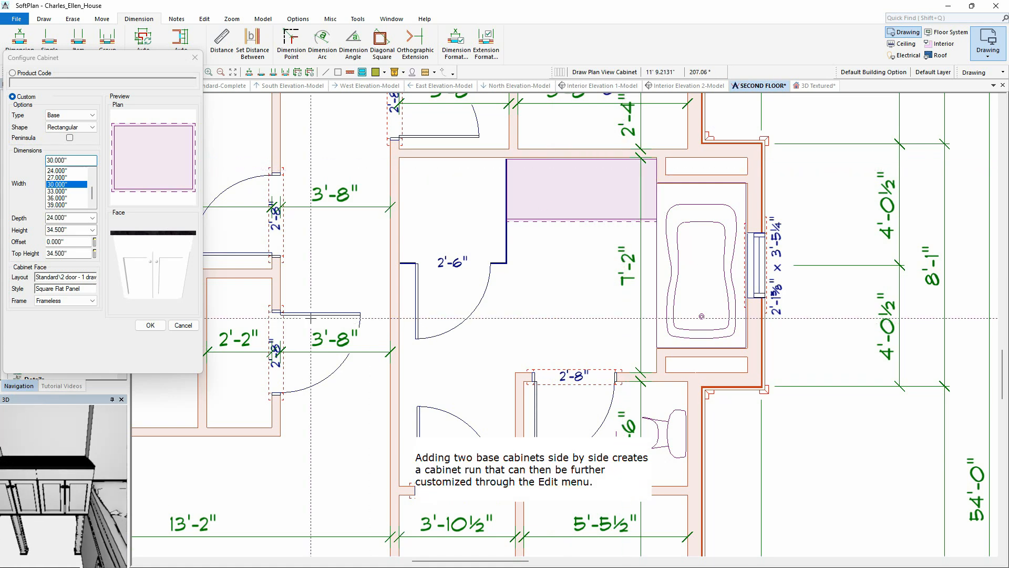
left_click(150, 325)
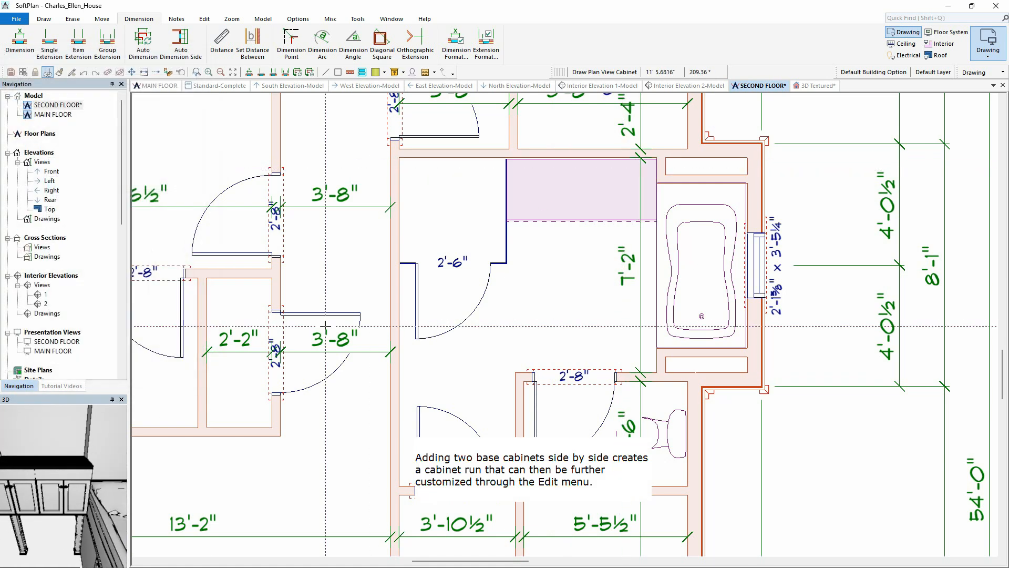
Step: Edit the base cabinet next to the shower and add a sink and a Brizo lavatory faucet on its countertop
right_click(563, 194)
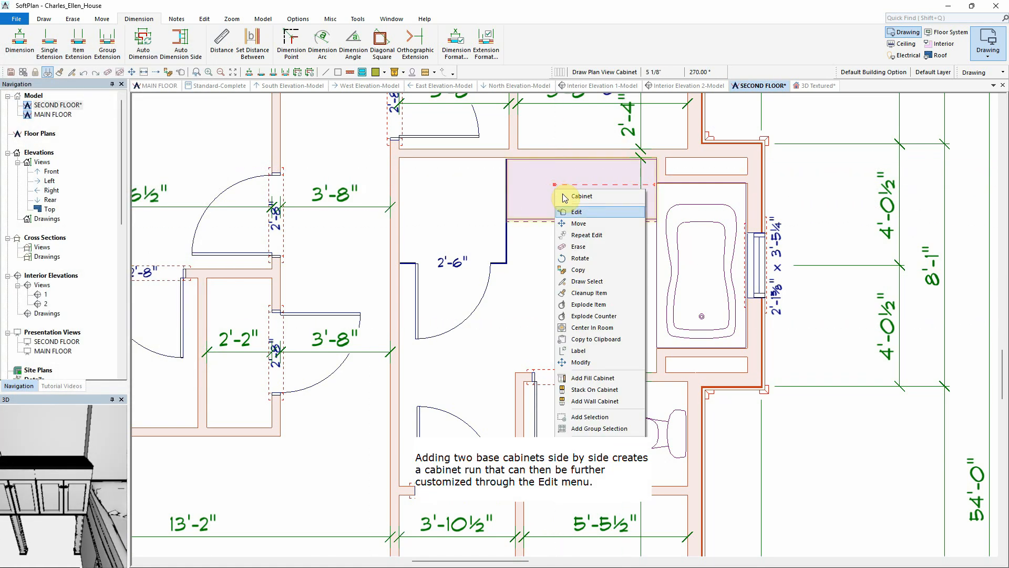
left_click(589, 216)
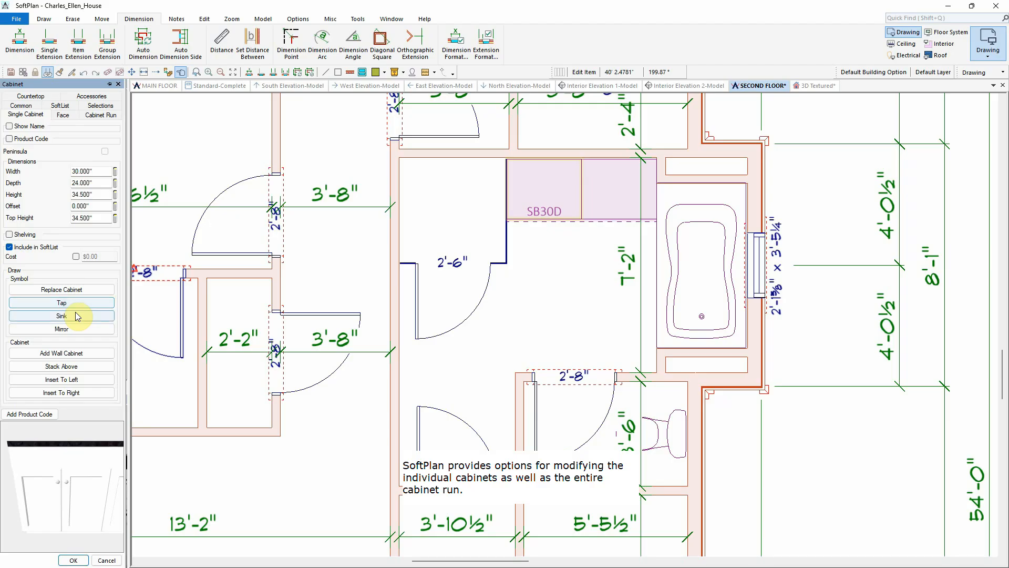
left_click(78, 316)
left_click(510, 487)
left_click(88, 302)
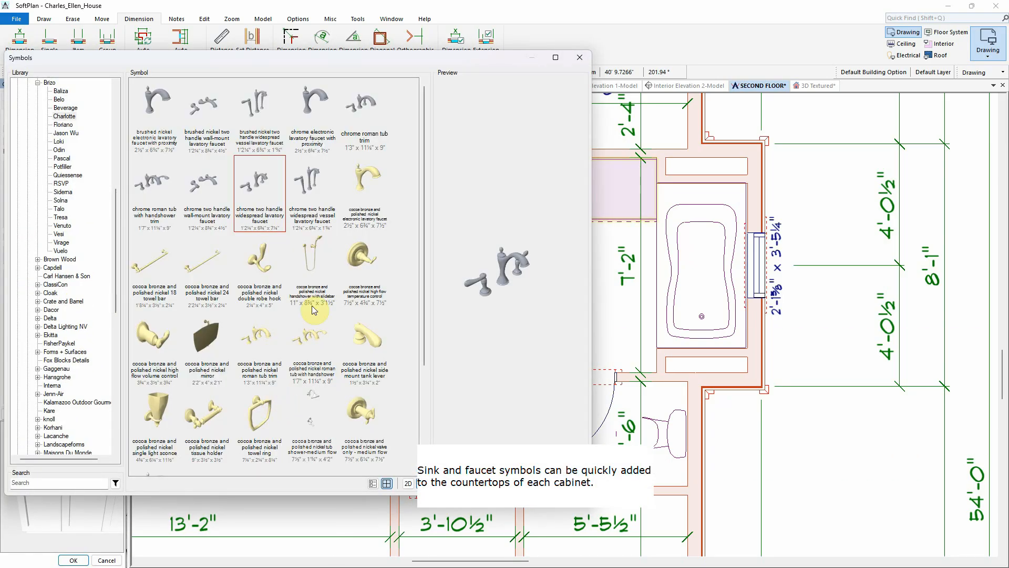
left_click(363, 184)
left_click(510, 487)
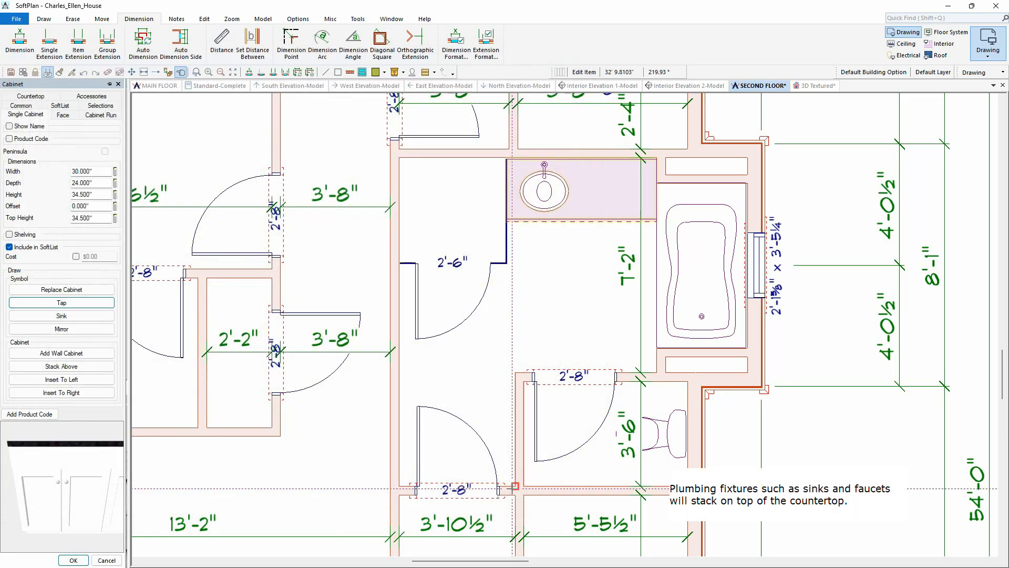
Step: Add the wayfair frameless oval wall mirror above the sink, and open the vanity cabinet beside the tub for editing
left_click(57, 328)
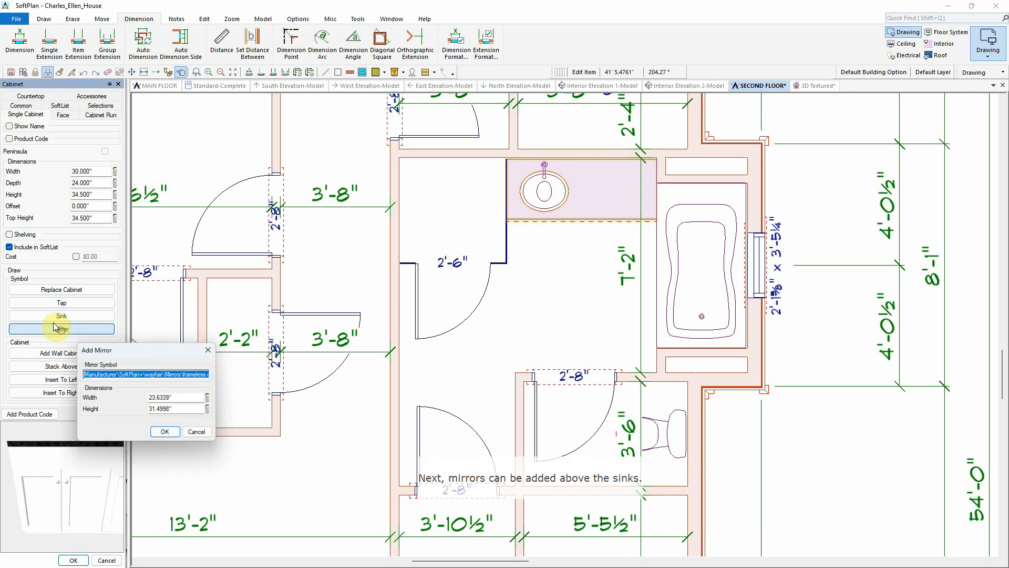
left_click(192, 375)
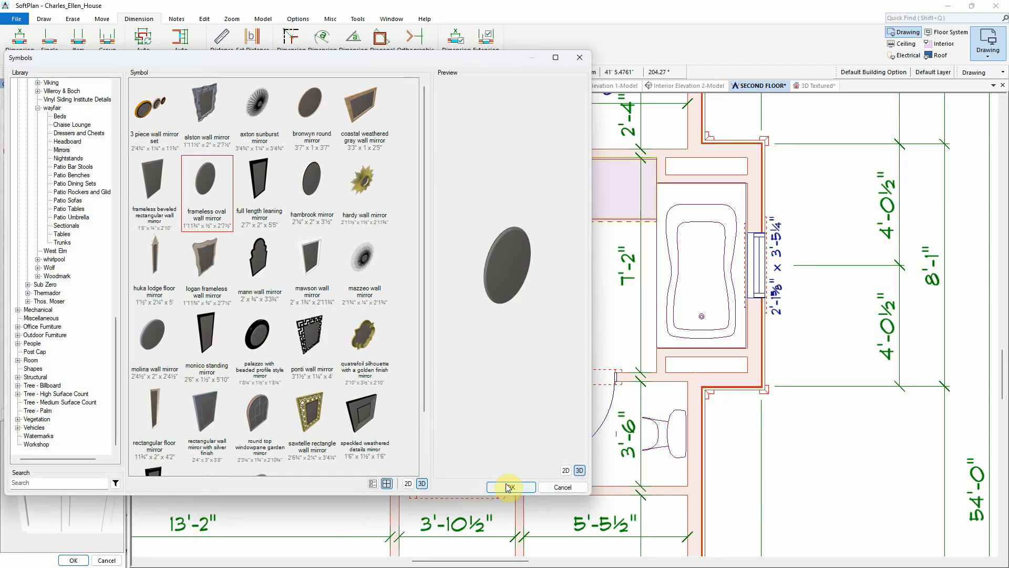
left_click(499, 483)
left_click(167, 433)
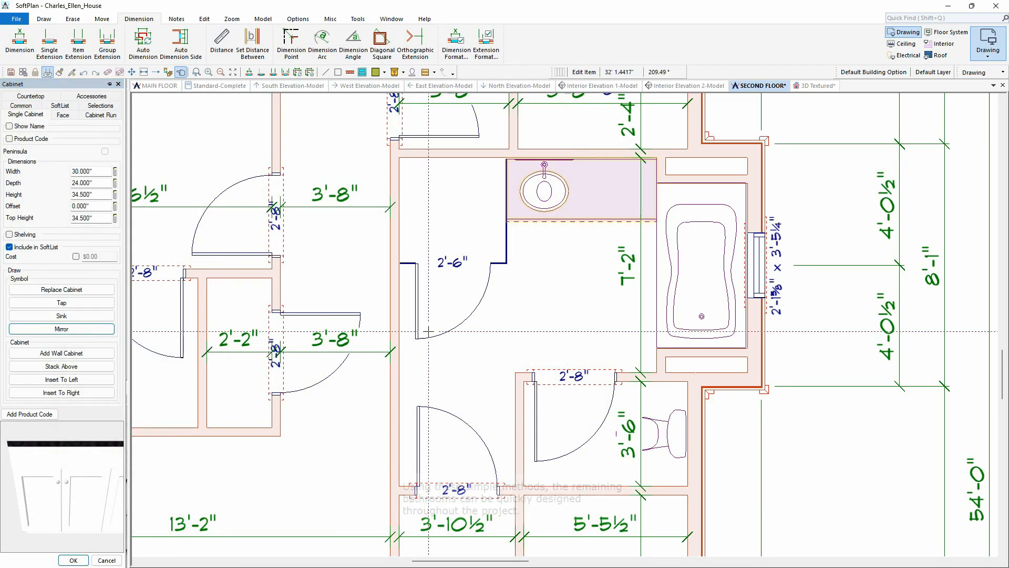
right_click(613, 195)
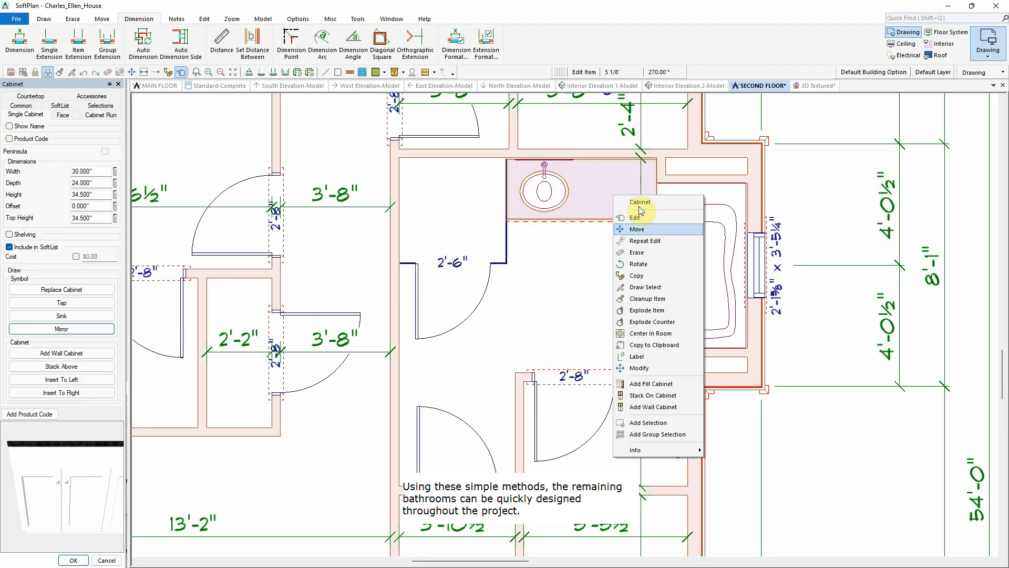
left_click(668, 232)
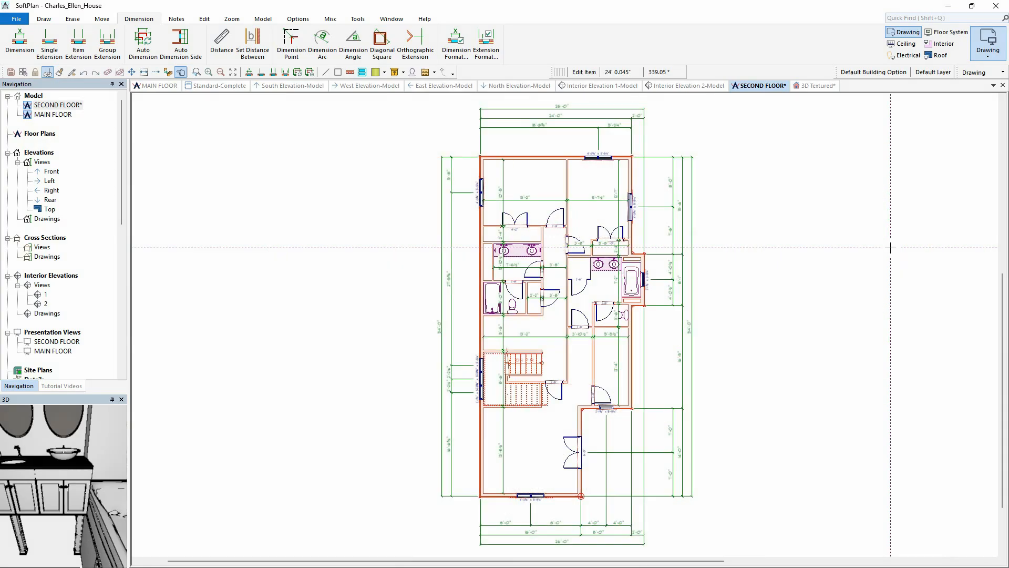
Step: View the house in the textured 3D view
left_click(812, 87)
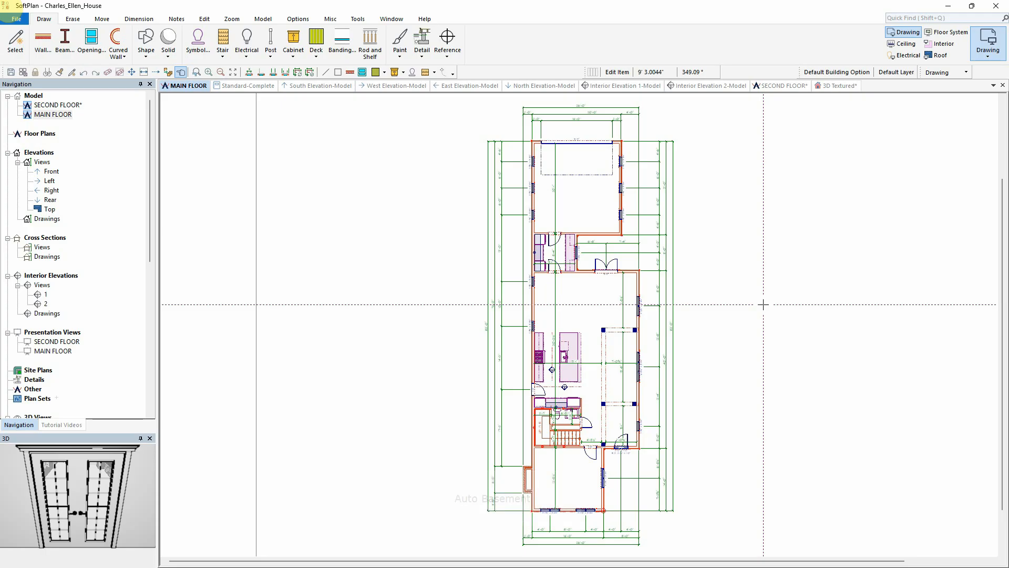
Step: Generate an auto basement named BASEMENT from the main floor, with Block 8" basement and garage walls 4' high and a 1' garage slab offset
left_click(262, 21)
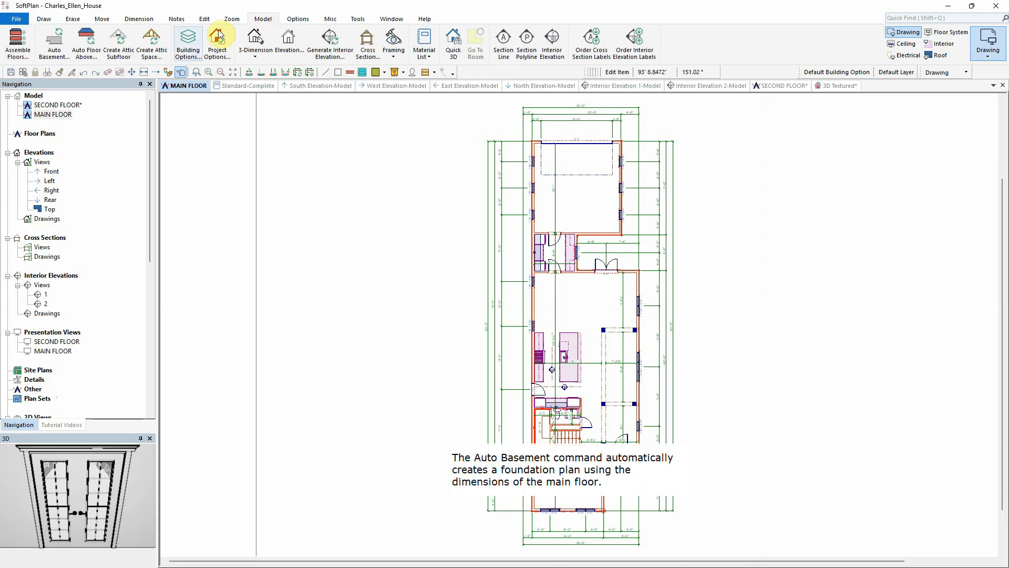
left_click(60, 55)
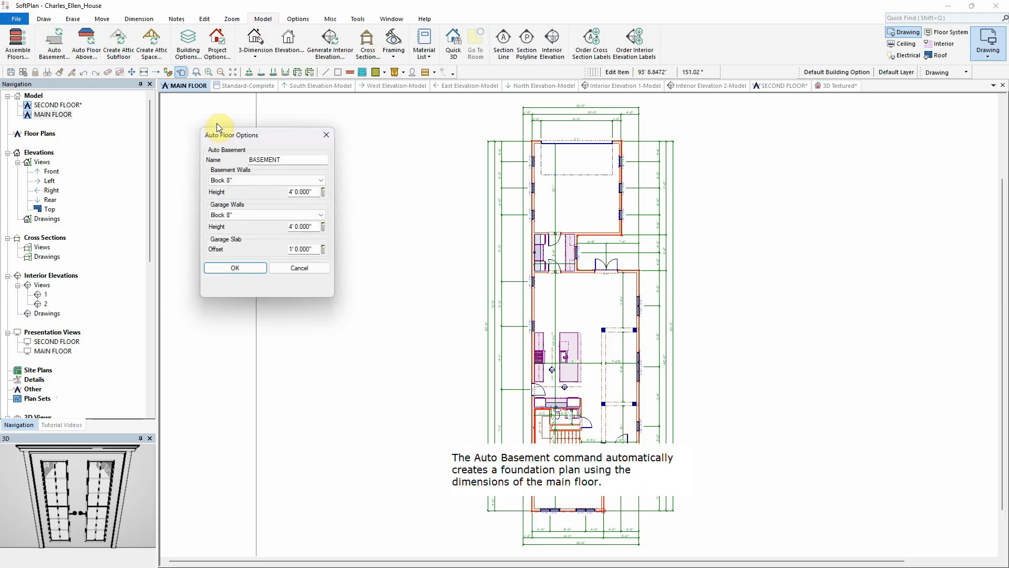
left_click(321, 181)
left_click(321, 182)
left_click(317, 192)
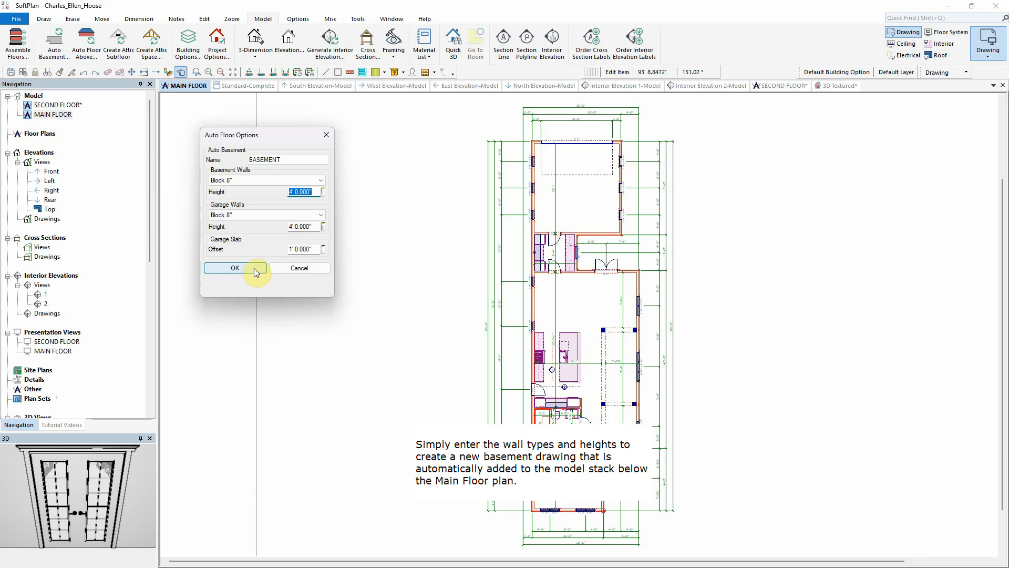
left_click(235, 268)
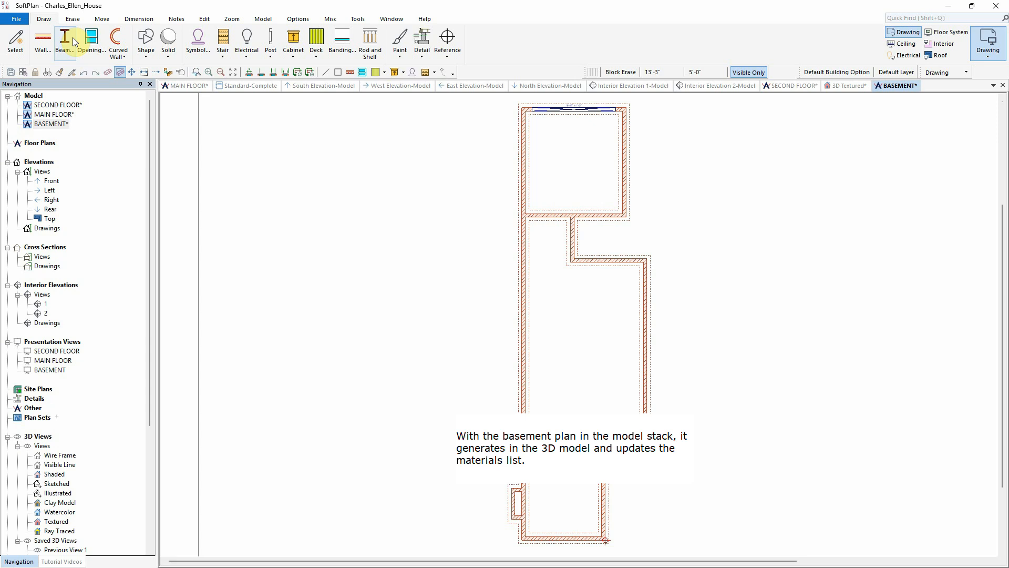
Step: Draw parallel 3 1/2 x 11 1/4 LVL beams across the basement between its two long side walls
left_click(71, 37)
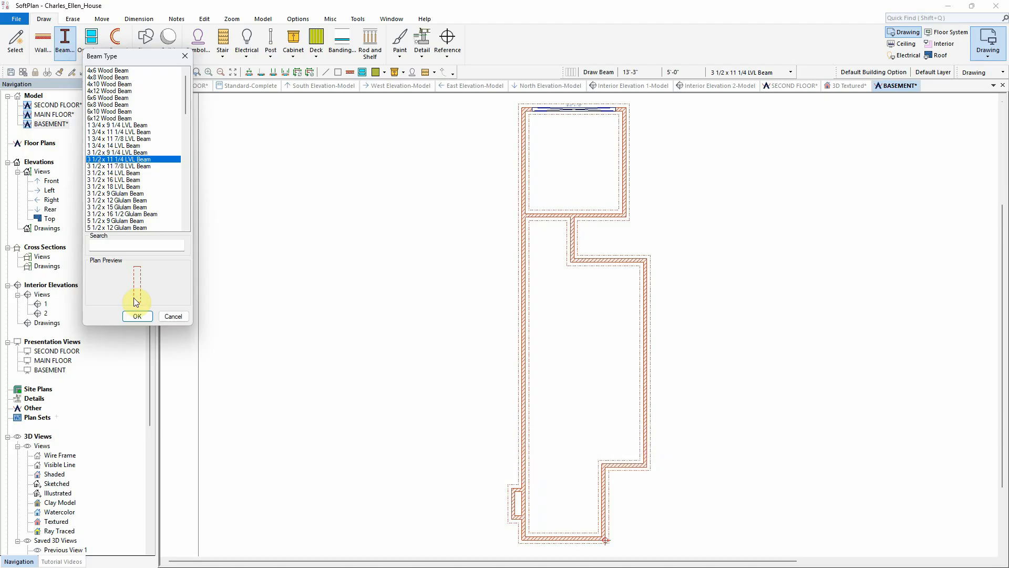
left_click(137, 316)
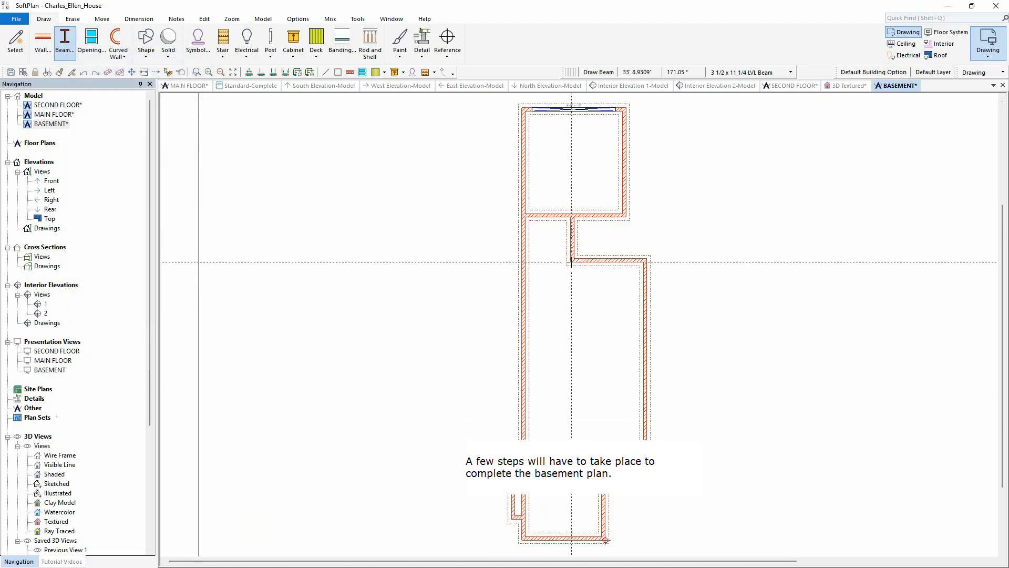
left_click(643, 331)
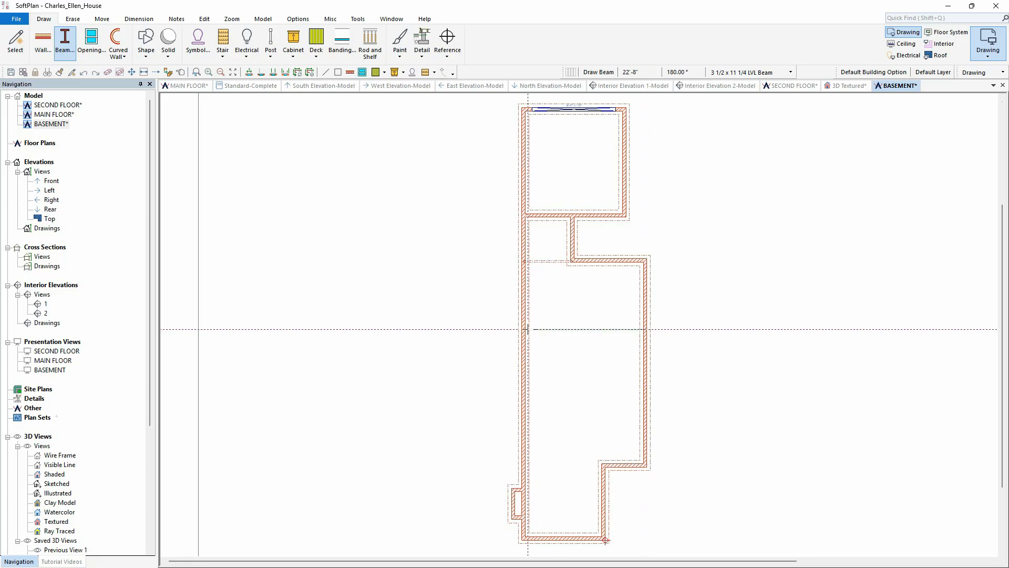
left_click(645, 393)
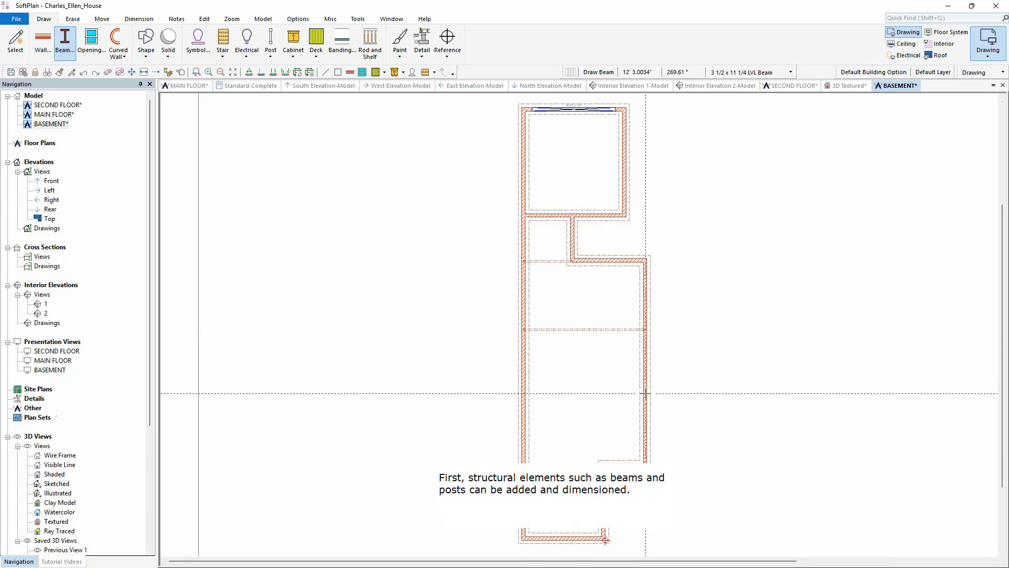
left_click(525, 393)
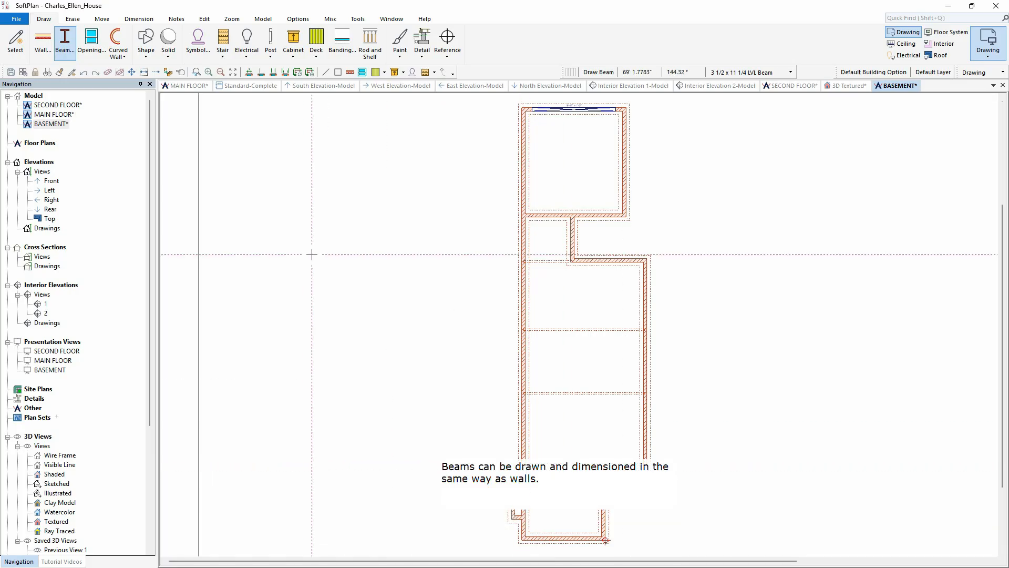
Step: Add a vertical dimension line through the beams, spanning the wide part of the basement from wall to wall
left_click(138, 19)
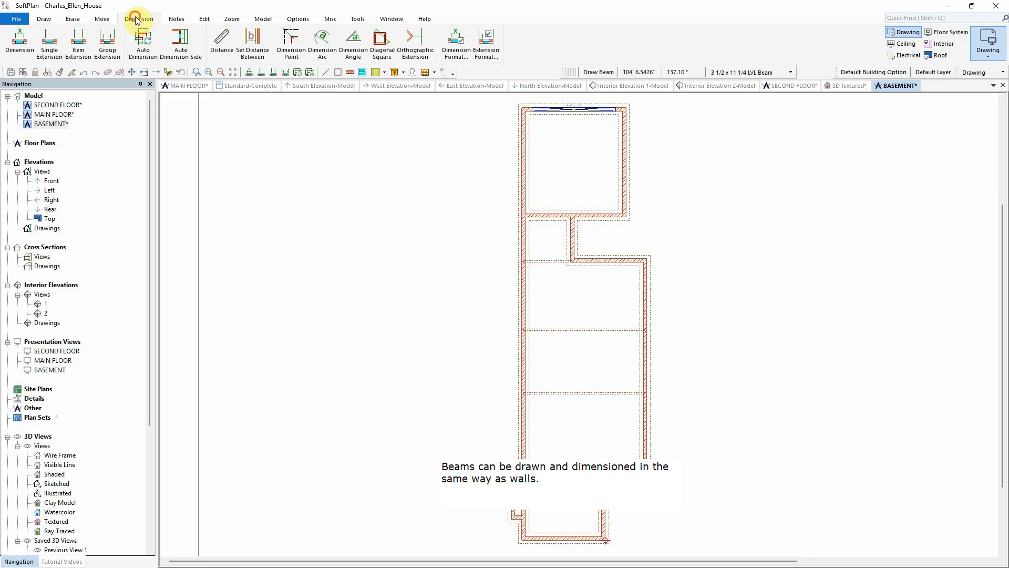
left_click(19, 42)
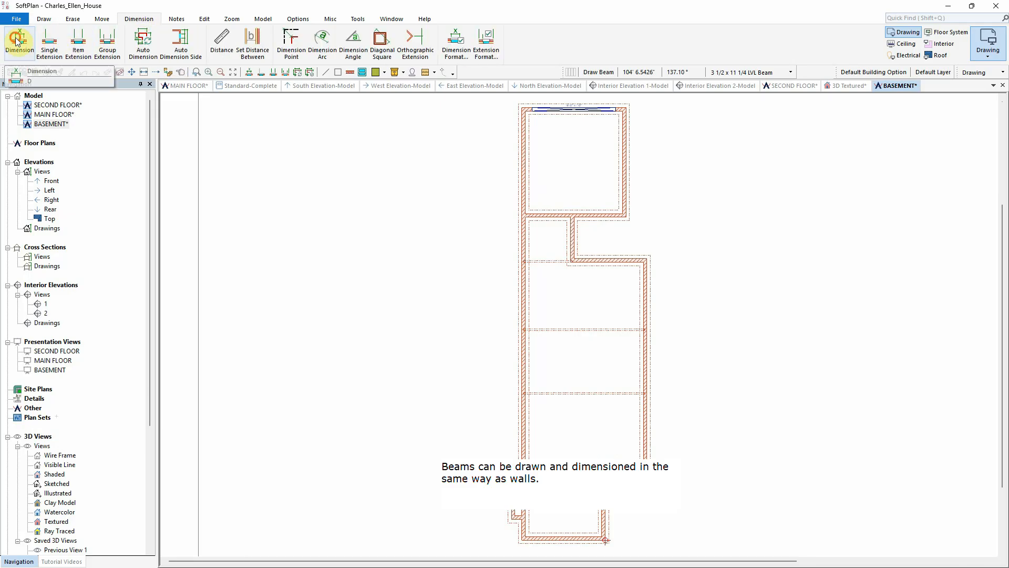
left_click(627, 243)
left_click(628, 476)
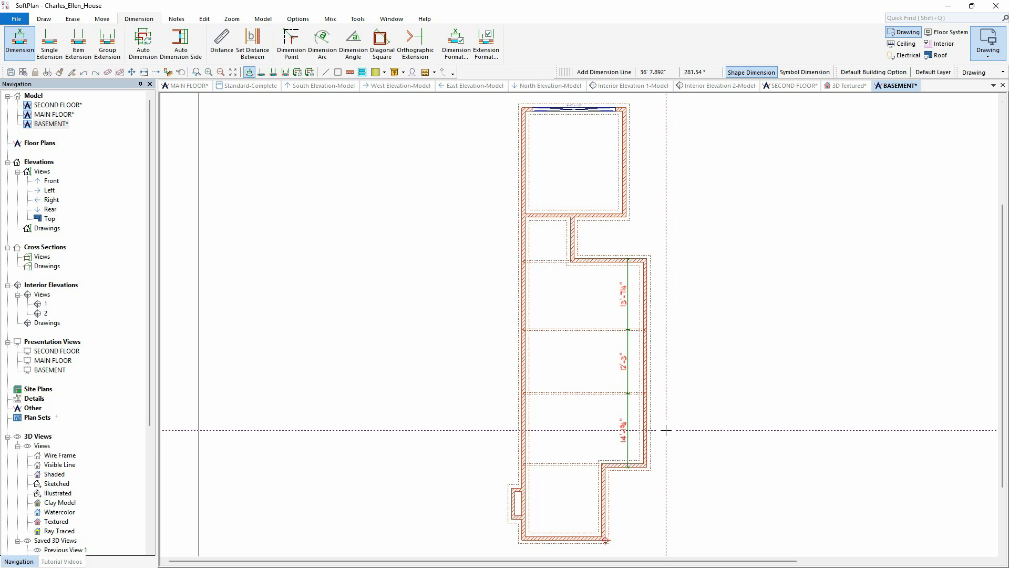
Step: Reposition the two middle beams by setting the first and last spacings of the beam dimension line to 13'-8"
scroll(652, 425, "up", 2)
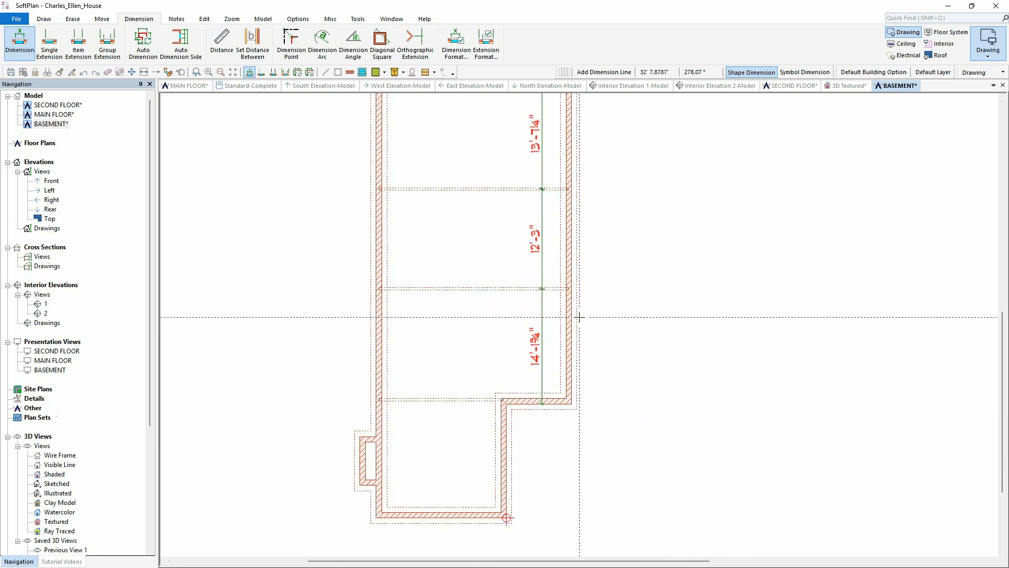
right_click(543, 176)
left_click(582, 205)
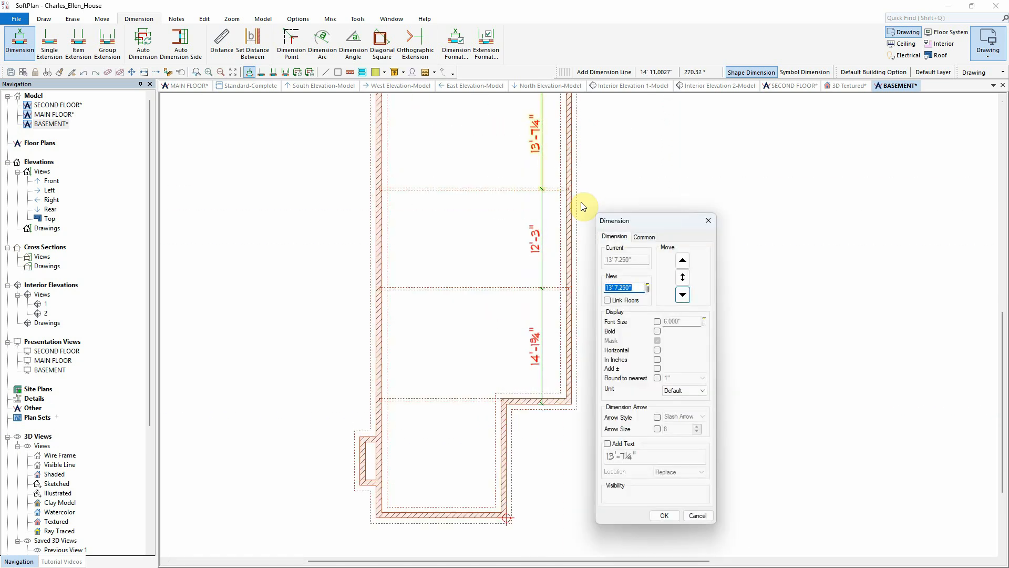
key("Return")
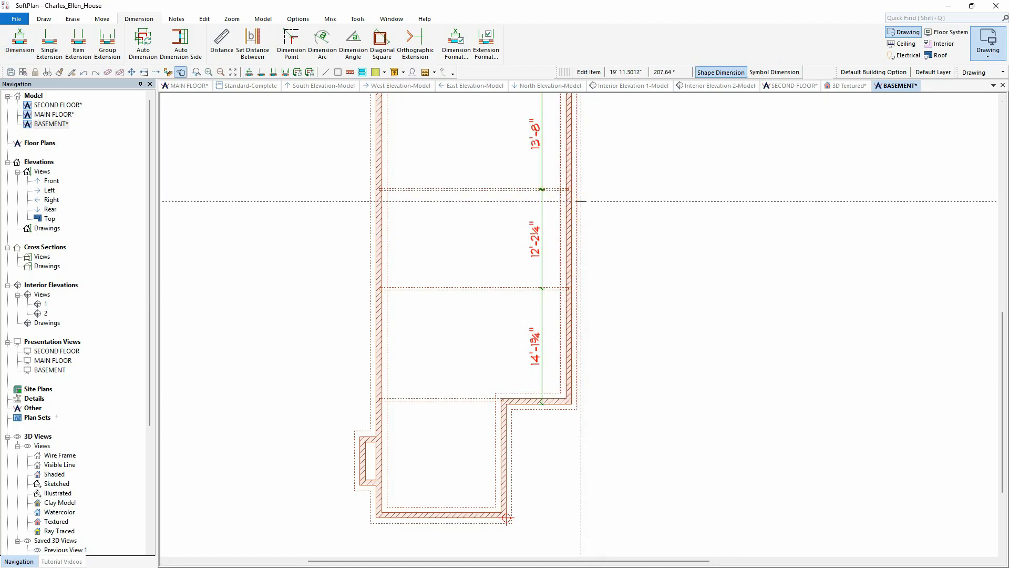
left_click(543, 314)
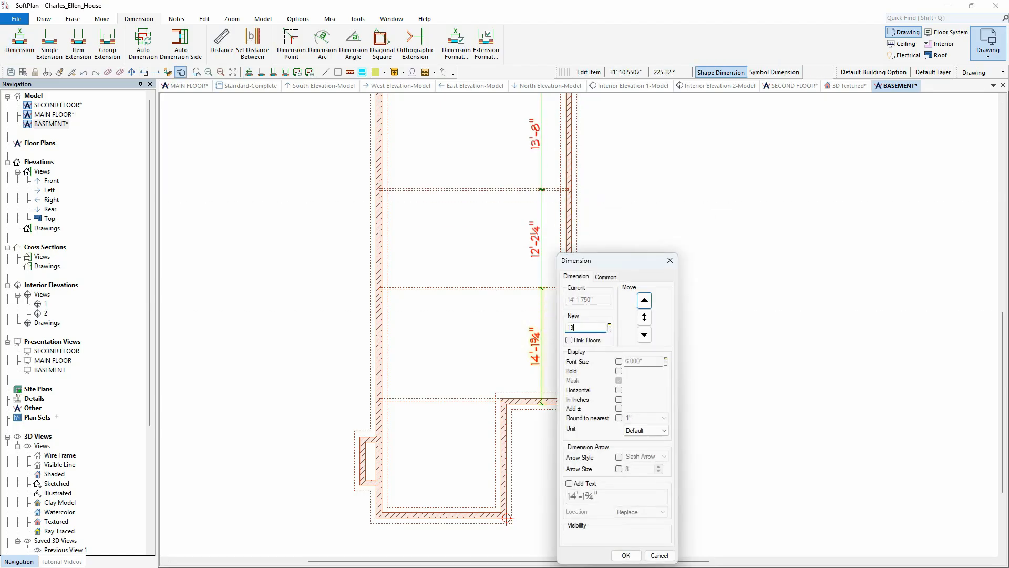
key("Return")
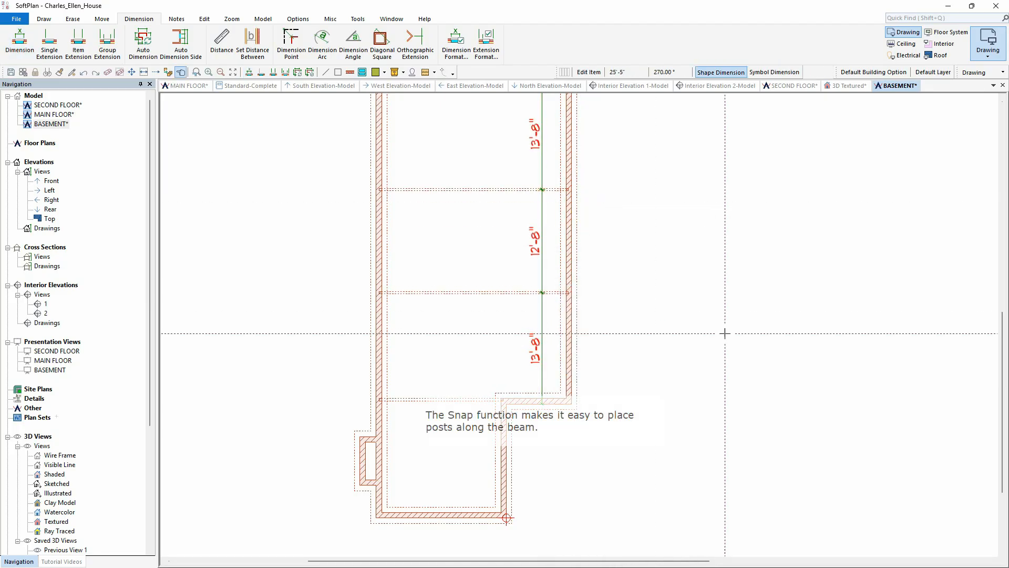
Step: Place a structural 3-course block pier post snapped onto the upper middle beam, near the left wall
middle_click_drag(517, 191, 516, 223)
right_click(256, 179)
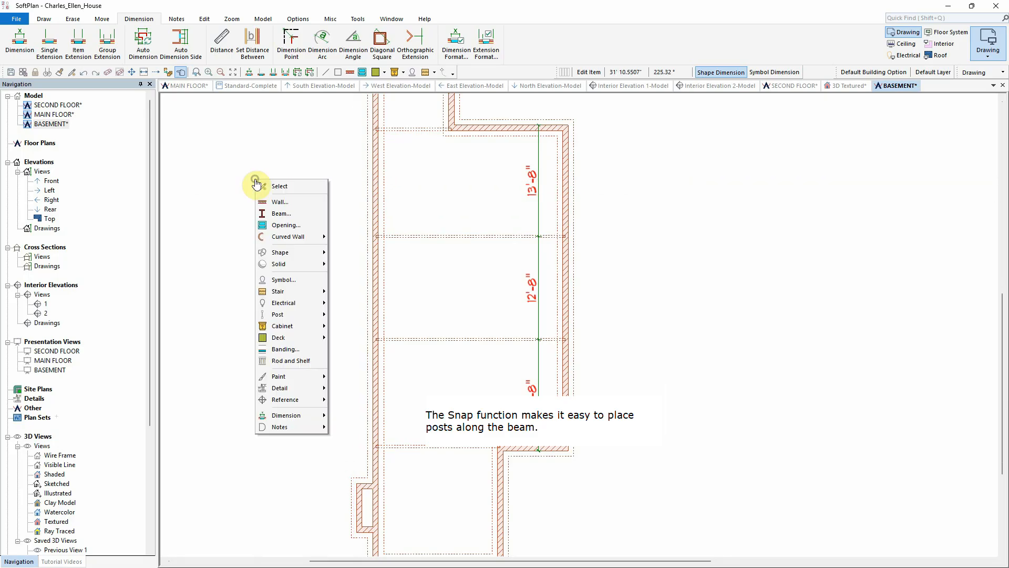
mouse_move(278, 314)
left_click(361, 317)
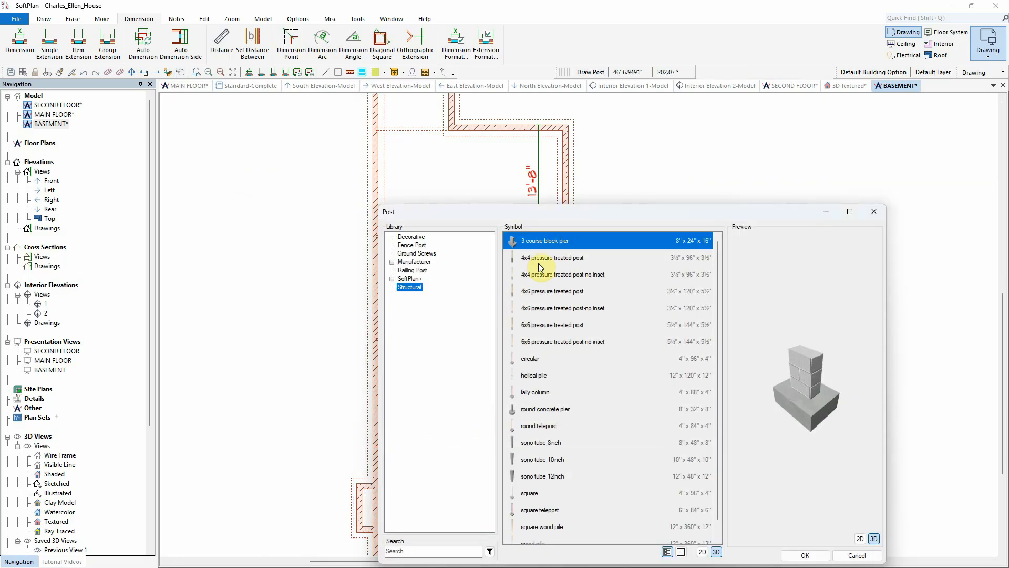
left_click(798, 554)
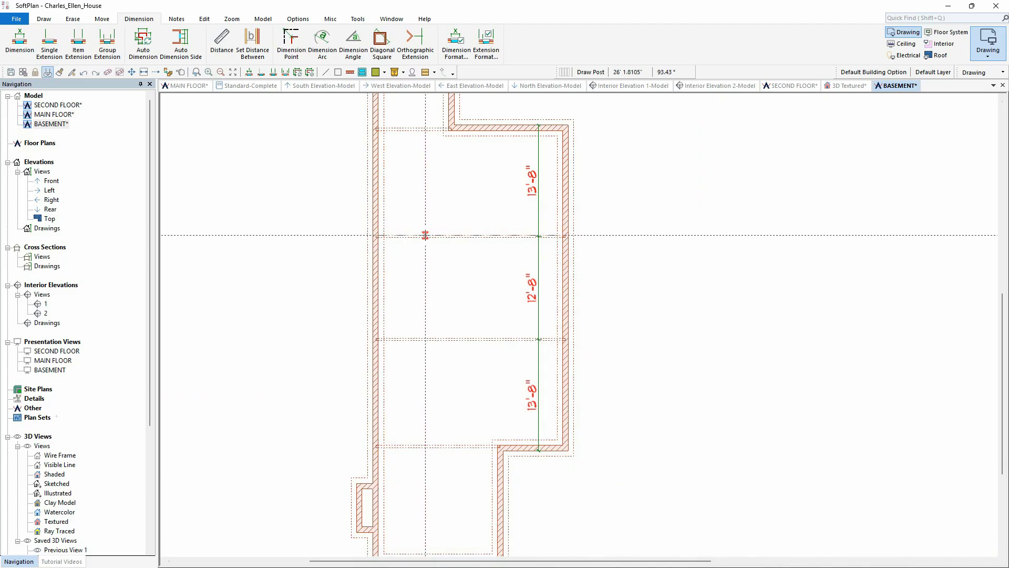
left_click(426, 236)
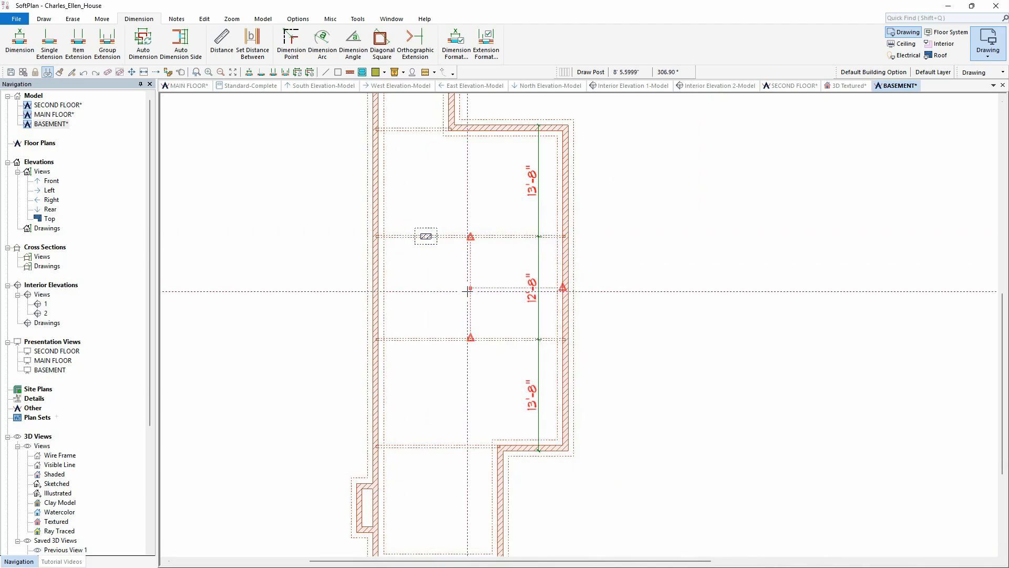
Step: Edit the block pier so its height adjusts to fit to the bottom of the beam
right_click(413, 249)
left_click(426, 238)
mouse_move(471, 246)
left_click(569, 244)
left_click(9, 213)
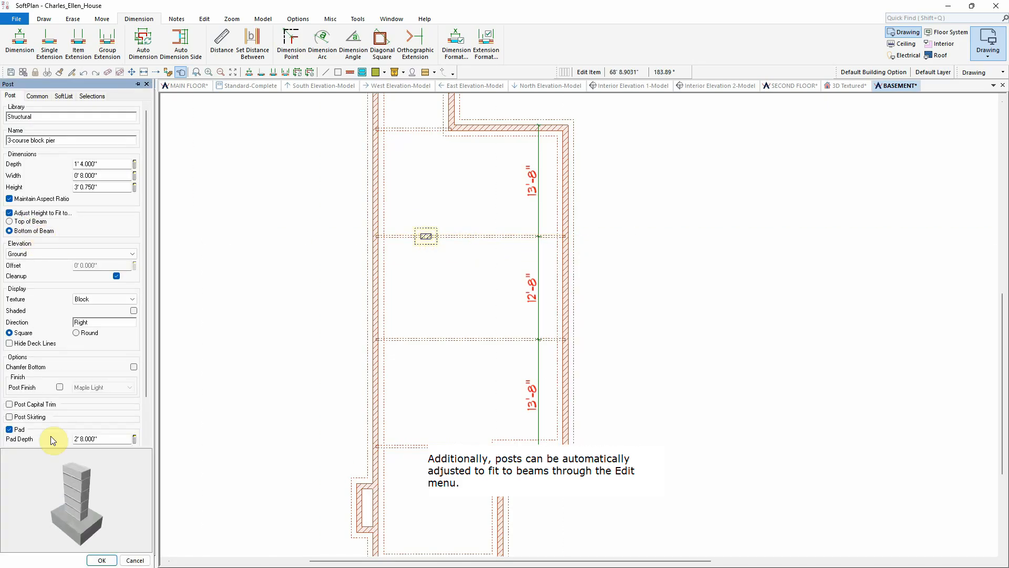
left_click(103, 560)
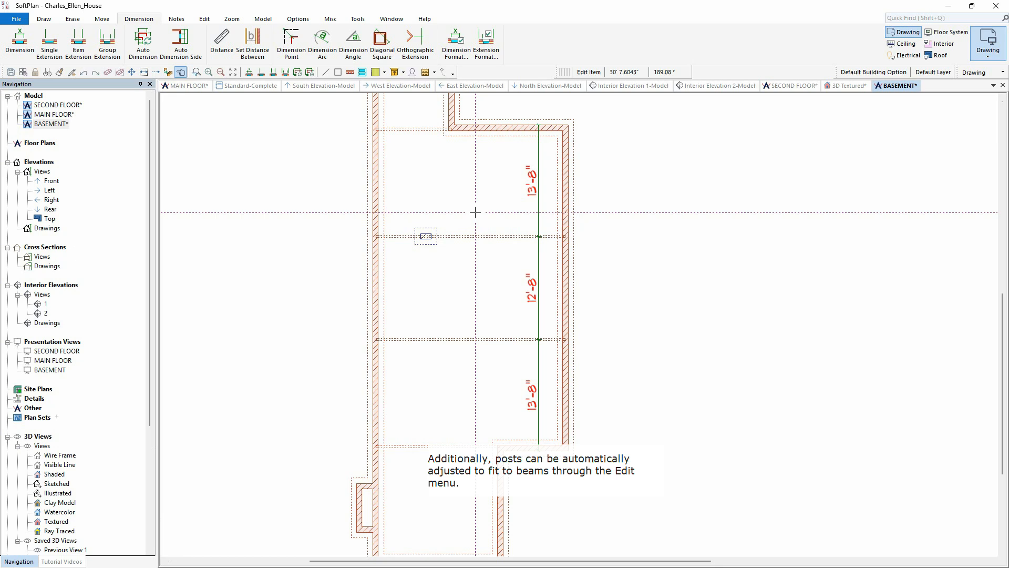
Step: Copy the block pier horizontally along the same beam, about 10'-10" to the right
left_click(430, 246)
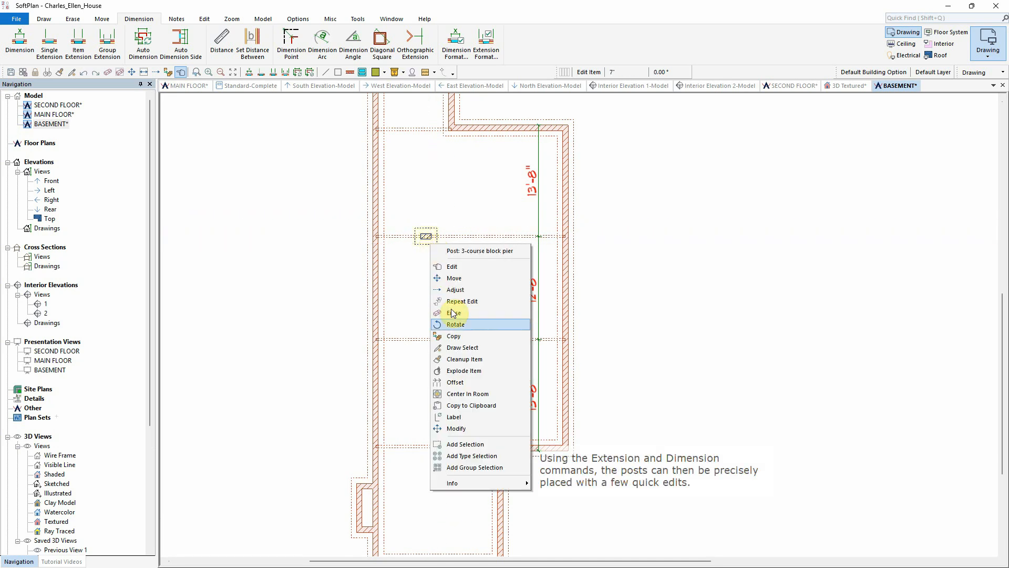
left_click(465, 336)
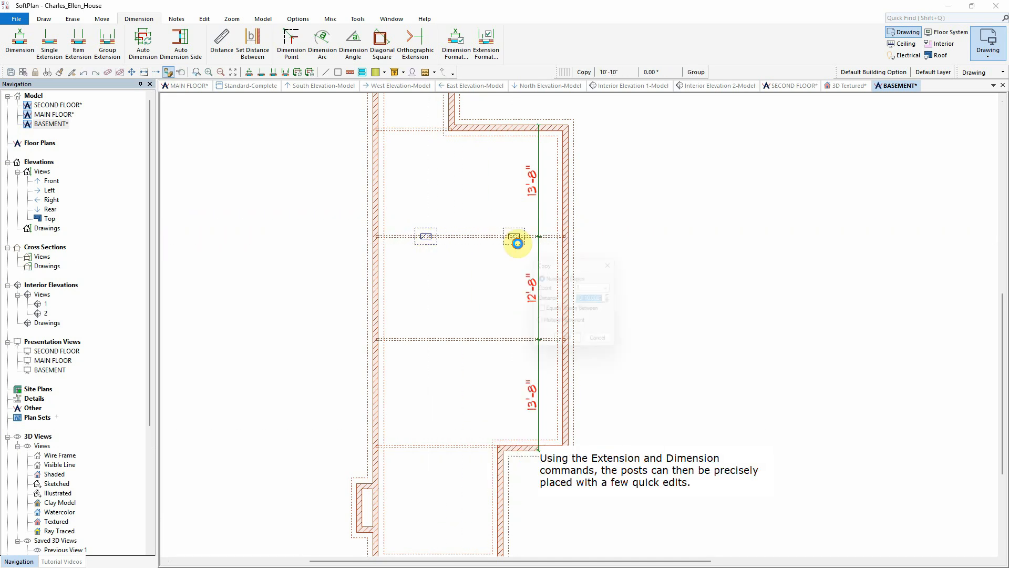
left_click(514, 236)
left_click(562, 345)
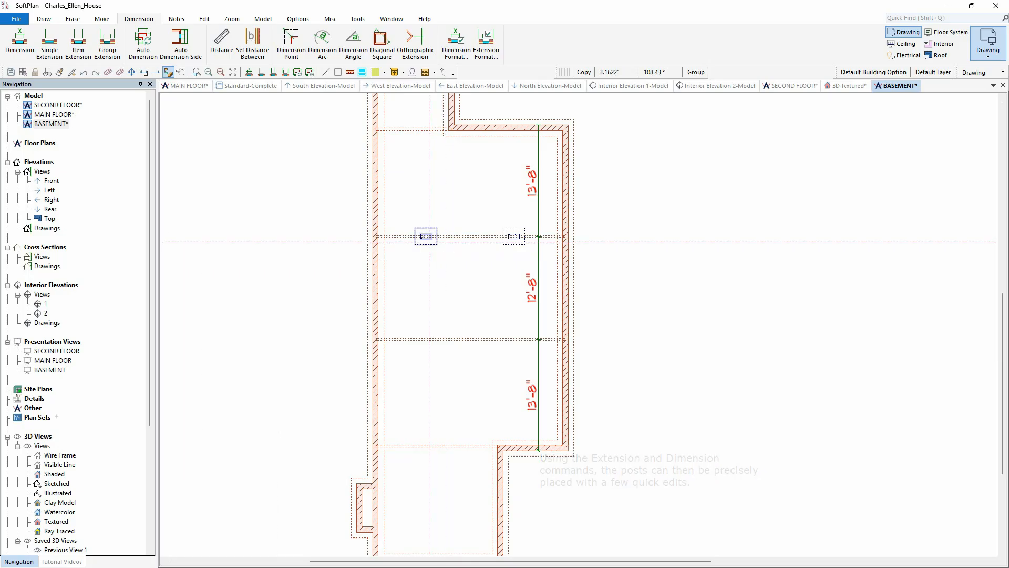
Step: Add upward item extensions to both block piers on the upper middle beam
left_click(78, 42)
left_click(425, 234)
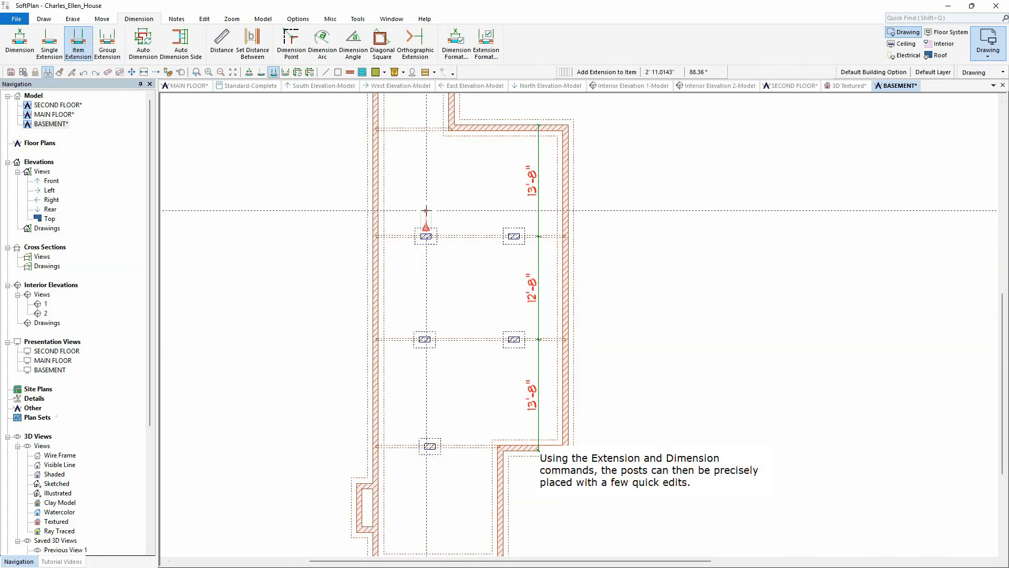
left_click(426, 201)
left_click(514, 234)
left_click(514, 200)
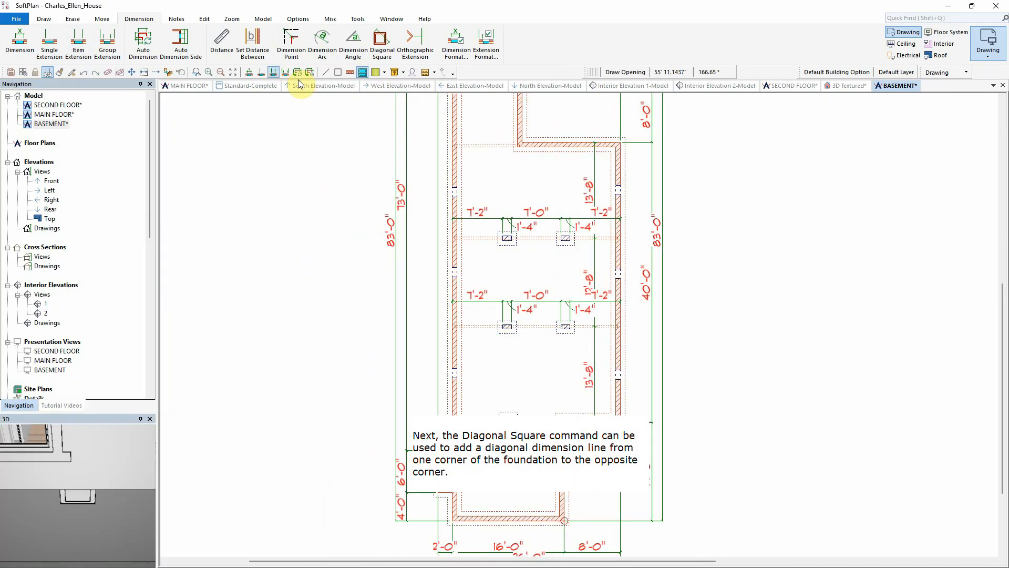
Step: Add a Diagonal Square dimension from the foundation's outer lower-left corner to the outer upper-right corner of its wide section
left_click(382, 43)
scroll(455, 518, "up", 6)
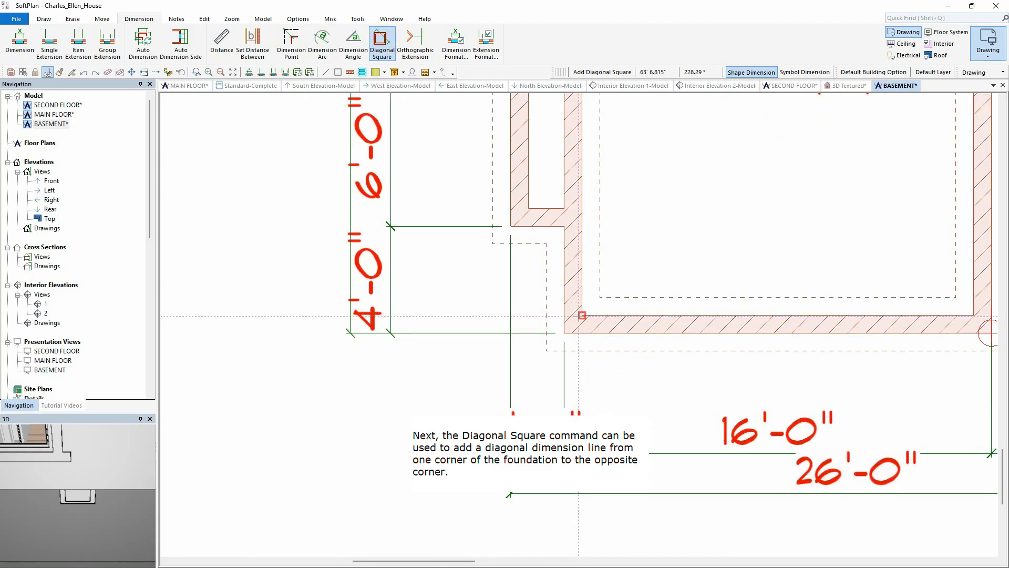
left_click(564, 332)
scroll(718, 154, "down", 5)
scroll(721, 160, "down", 3)
middle_click_drag(686, 154, 579, 277)
scroll(576, 204, "up", 5)
left_click(603, 323)
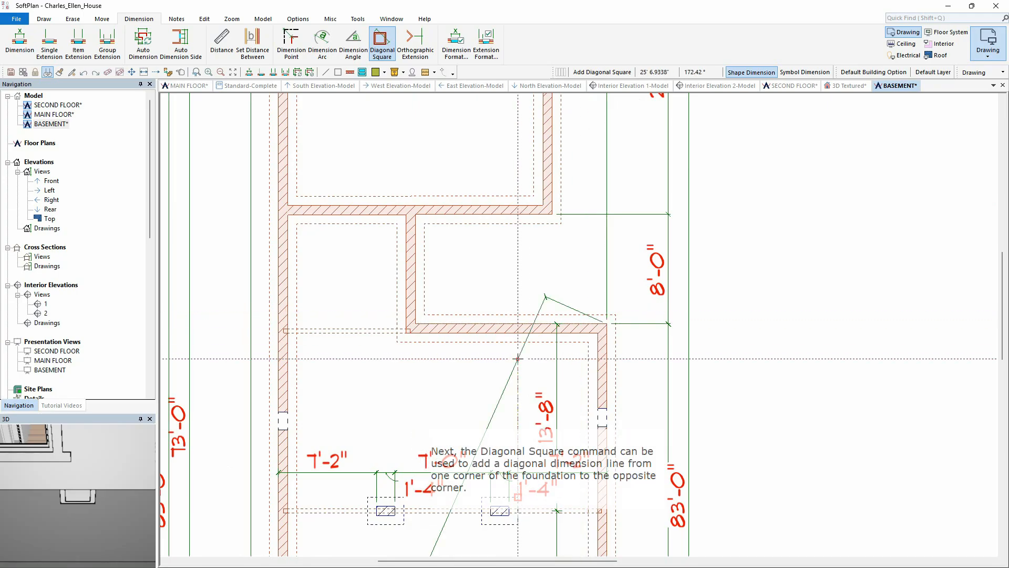
scroll(518, 359, "down", 3)
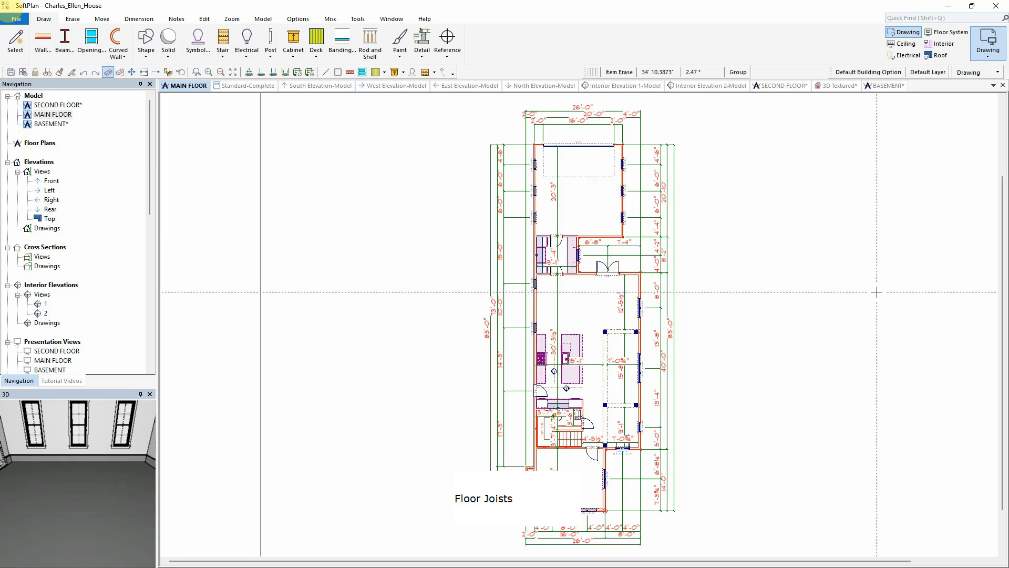
Step: Switch the main floor plan to Floor System mode and review the joist type in the project's Floor System Options
left_click(988, 48)
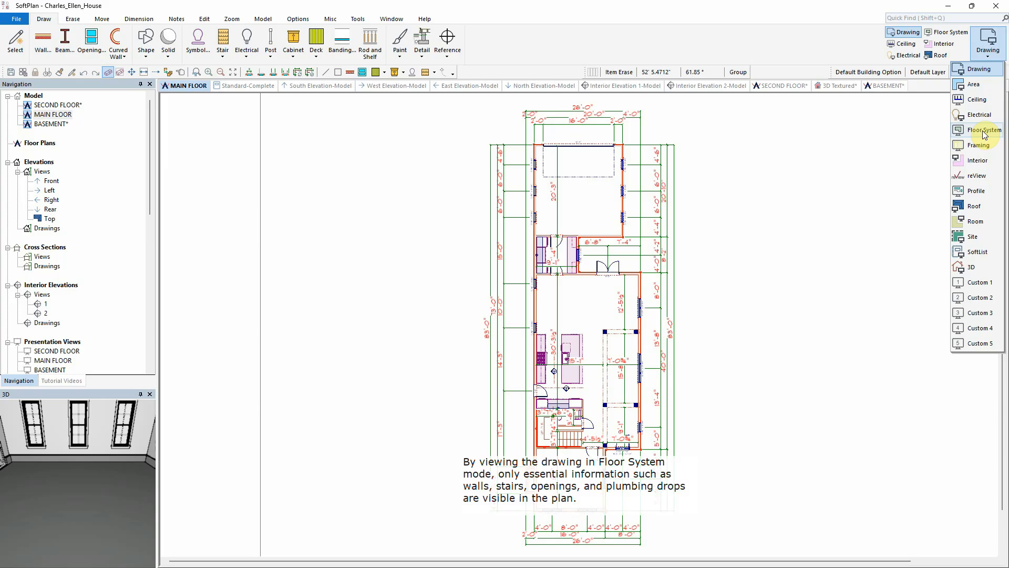
left_click(984, 132)
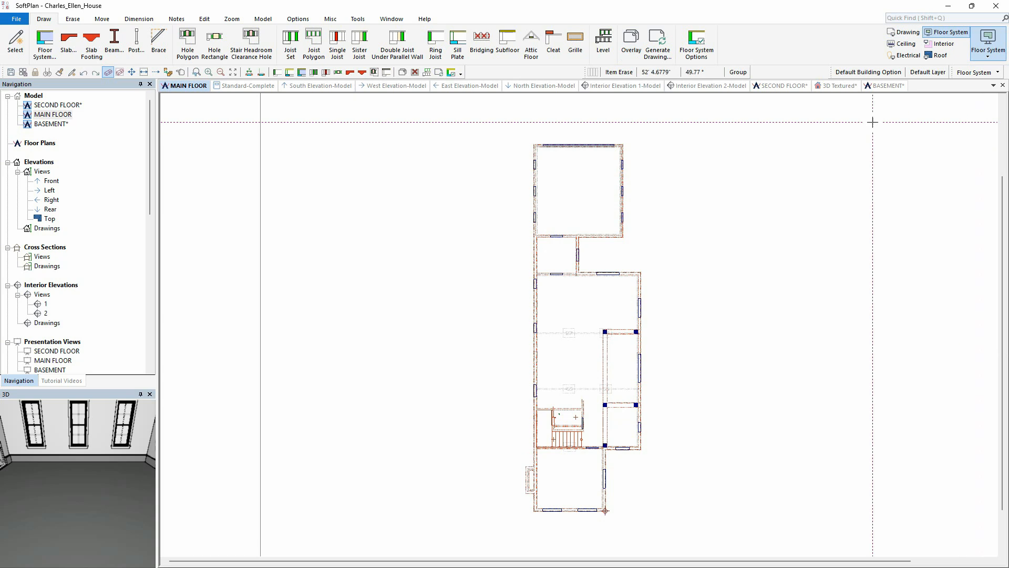
left_click(700, 58)
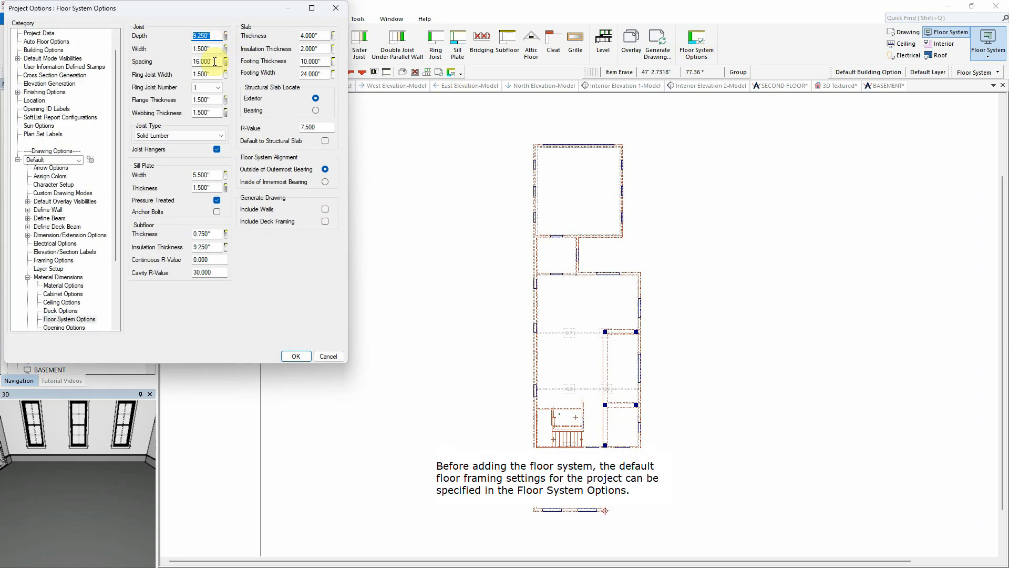
left_click(218, 135)
left_click(221, 137)
left_click(290, 356)
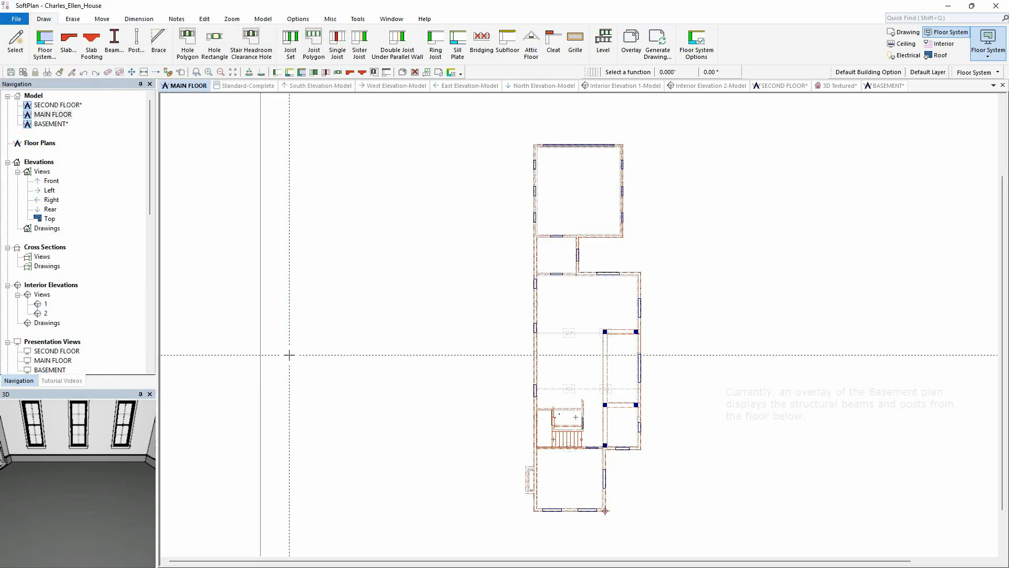
Step: Open the overlay settings and examine the BASEMENT overlay's beams and posts on the main floor plan
left_click(632, 51)
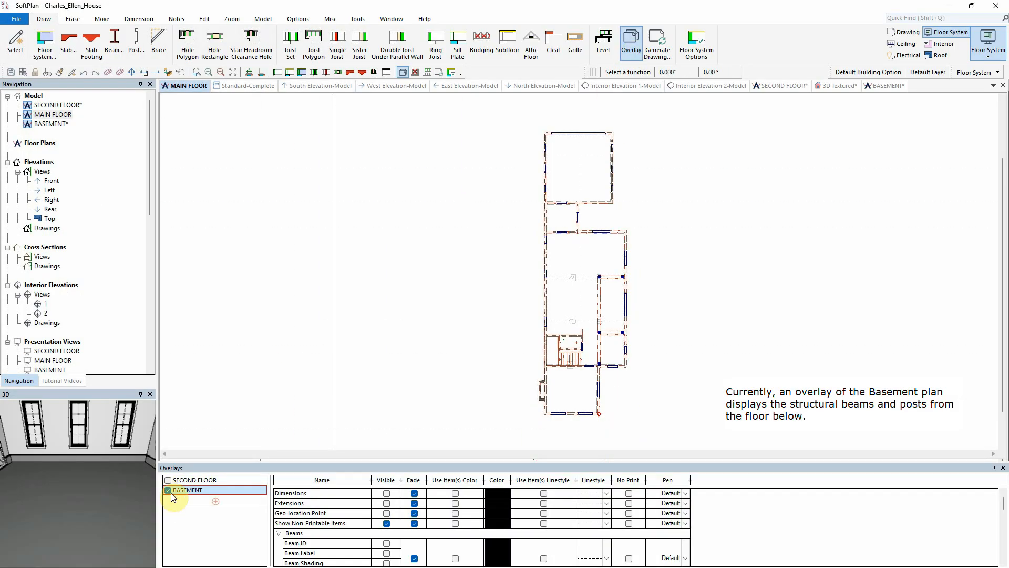
scroll(587, 347, "up", 1)
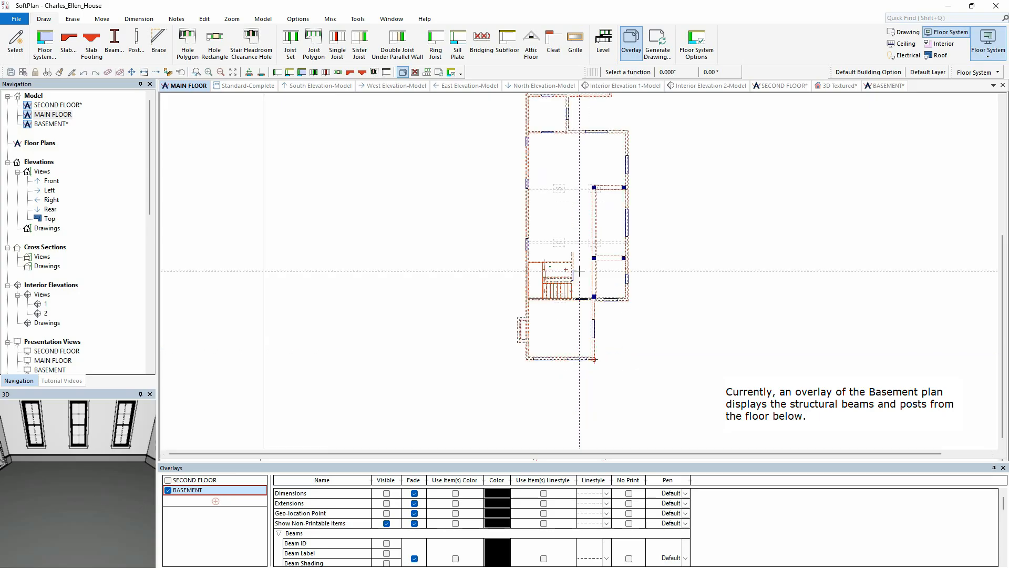
middle_click_drag(587, 245, 585, 285)
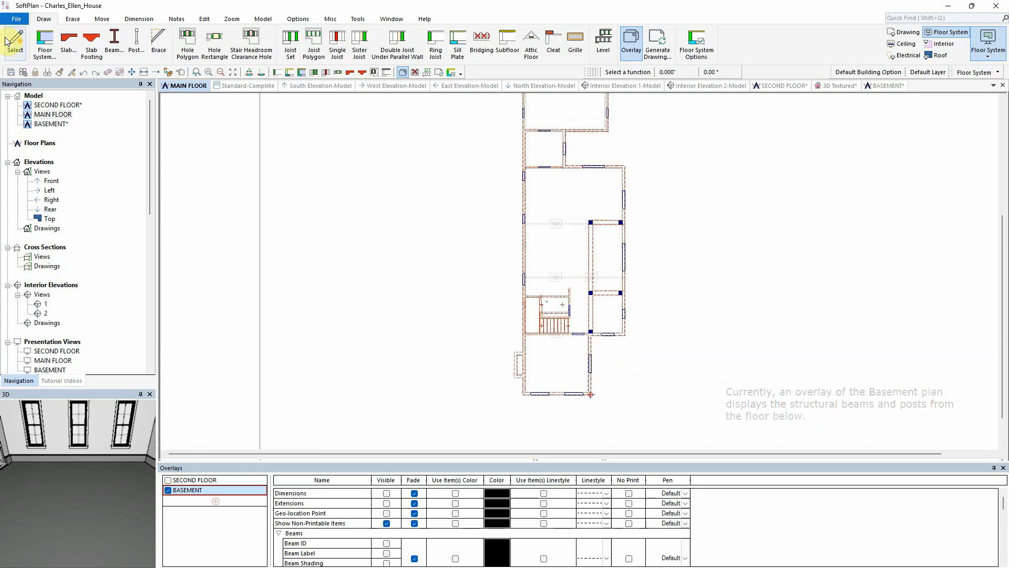
Step: Add the main floor's floor system with joists, ring joists, sill plates and subfloor, breaking joists at bearing below and doubling them under parallel walls
left_click(47, 51)
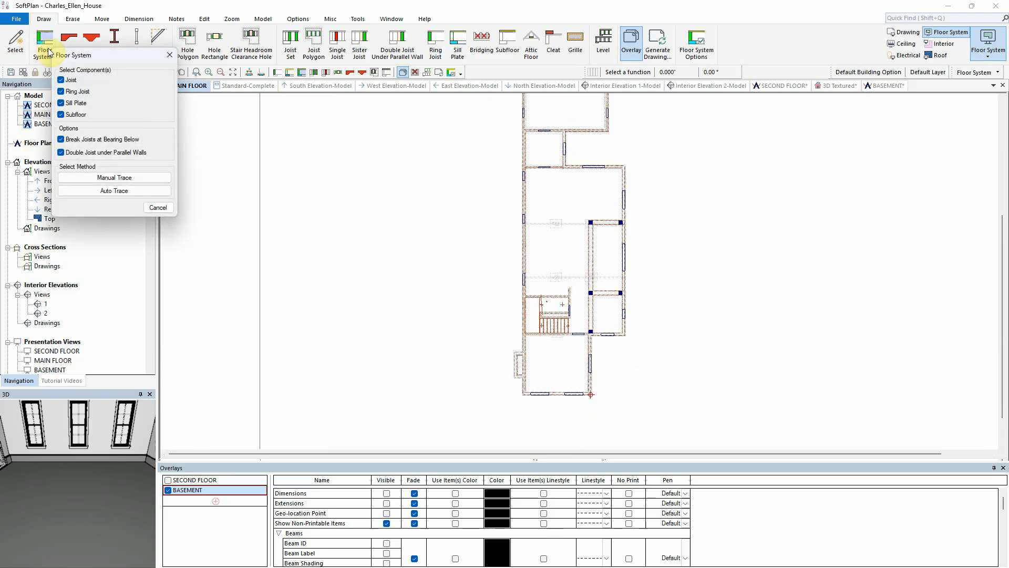
left_click(114, 177)
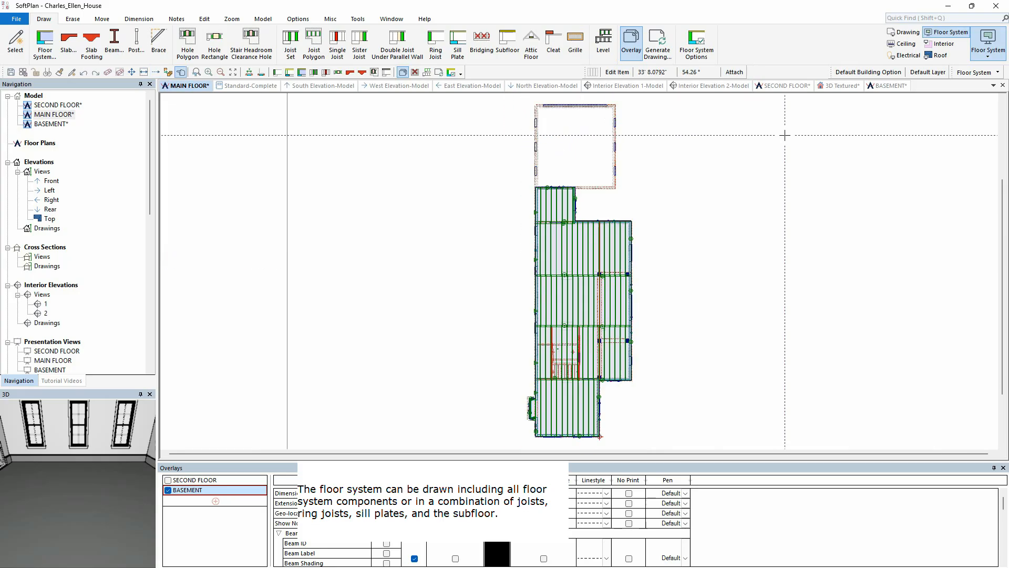
Step: Switch the main floor plan from Floor System mode to Profile mode
left_click(983, 52)
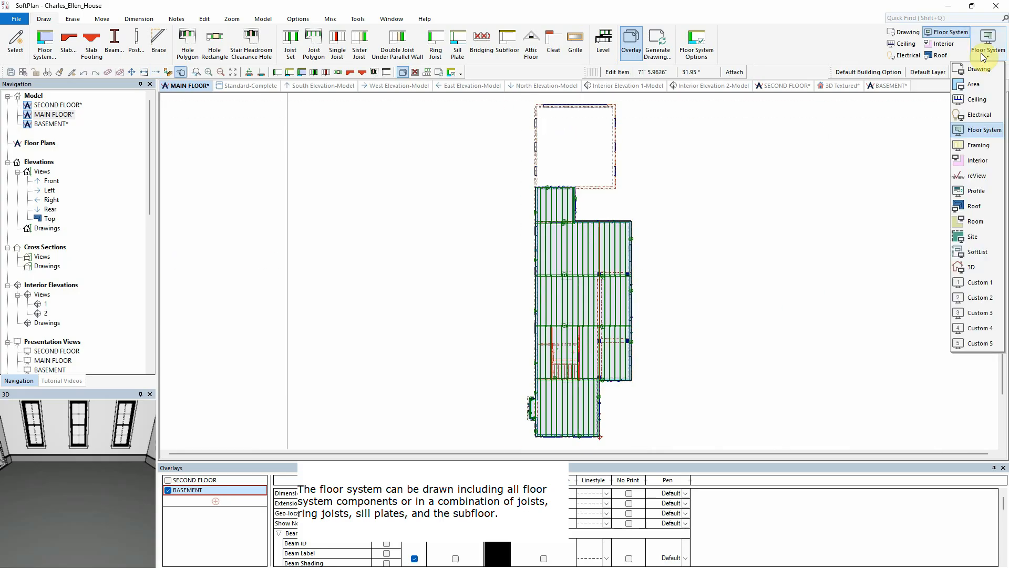
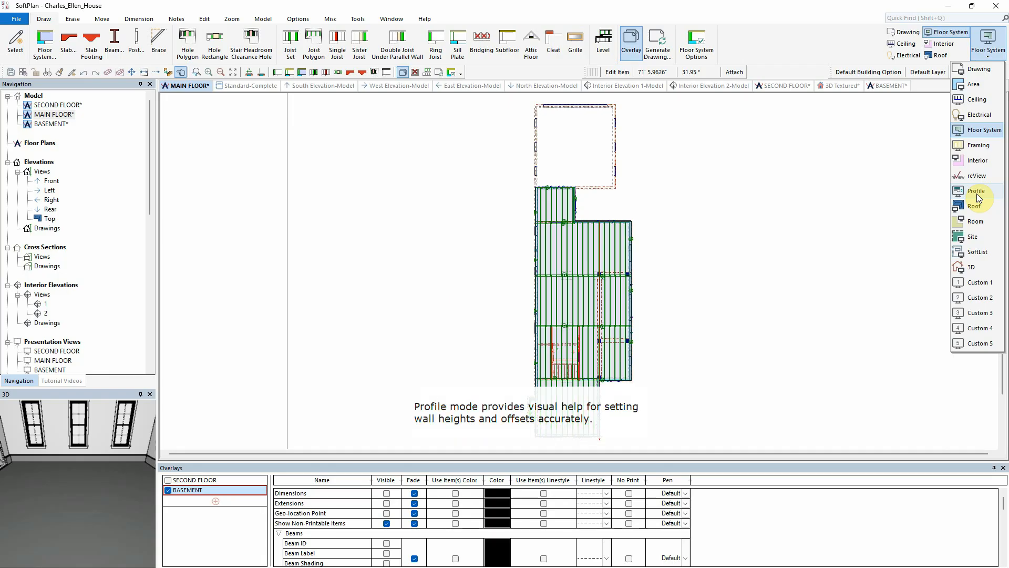
left_click(977, 193)
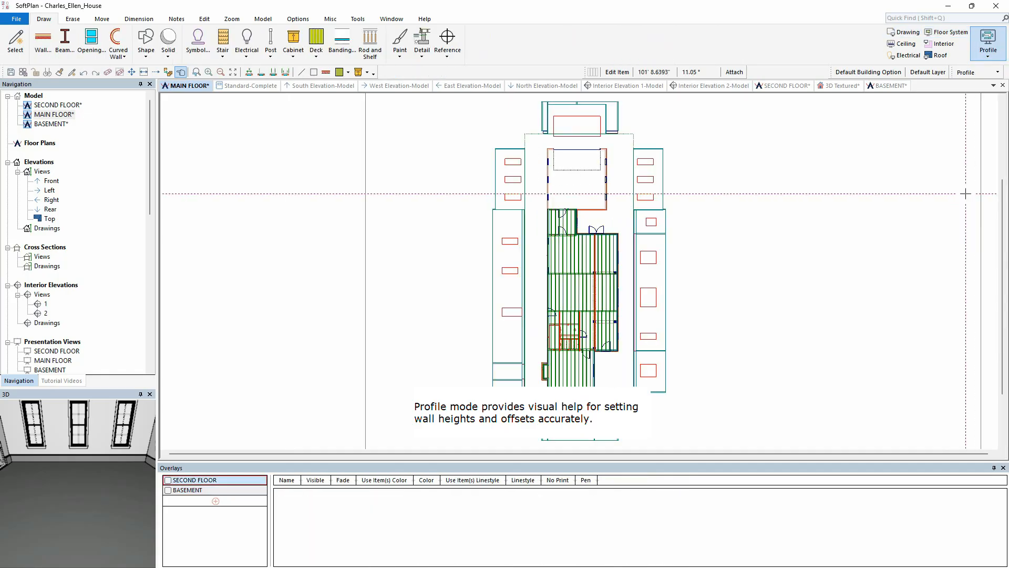
scroll(580, 193, "up", 3)
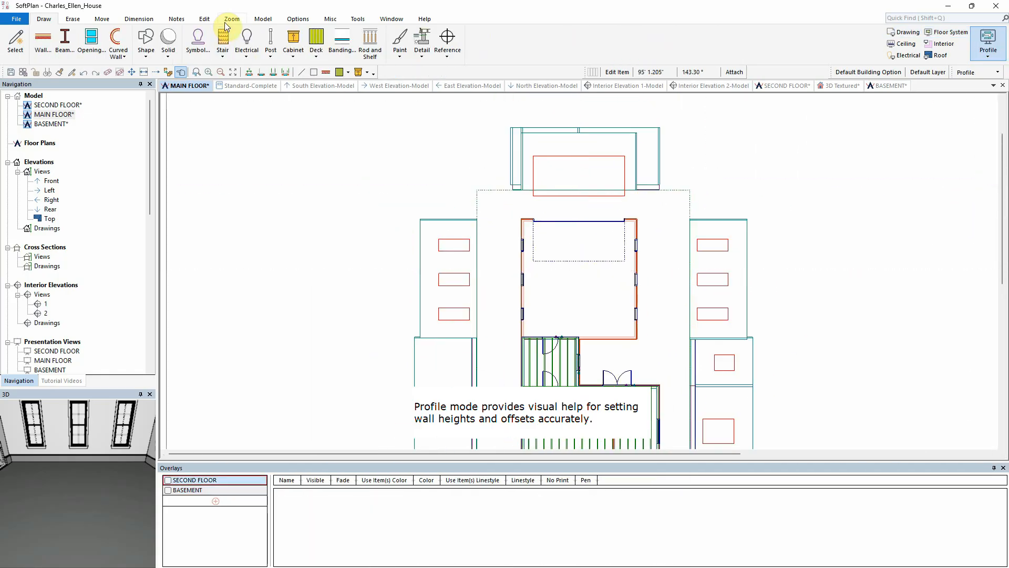
Step: Use Set Wall Tops to apply the house wall's 10' height to the garage walls
left_click(204, 19)
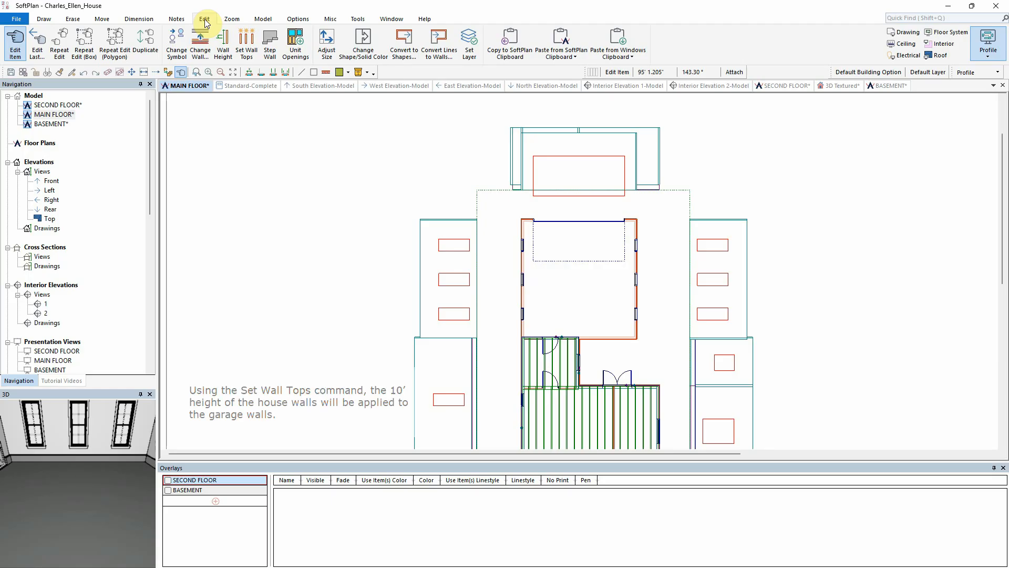
left_click(256, 57)
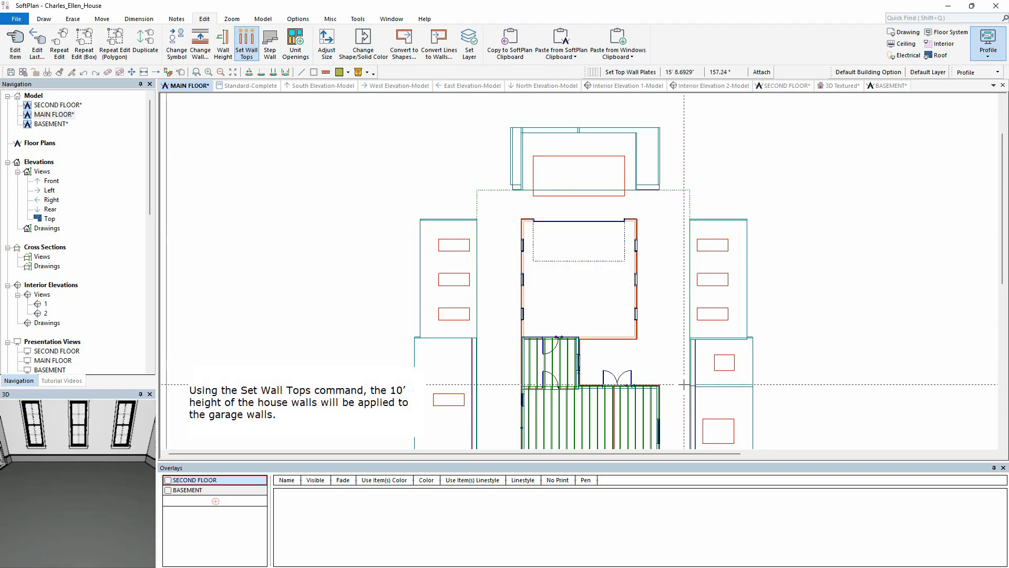
left_click(660, 402)
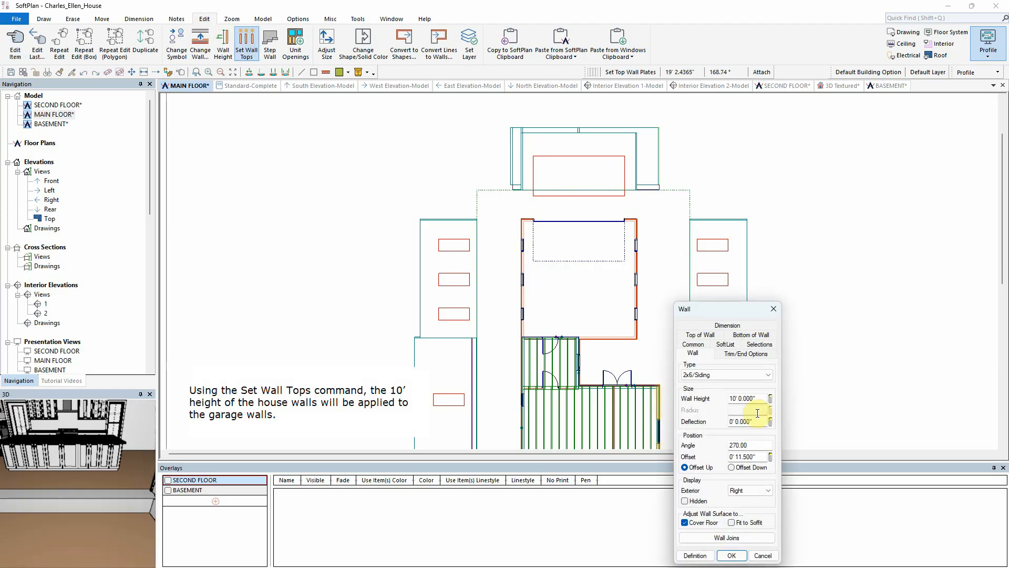
left_click(731, 556)
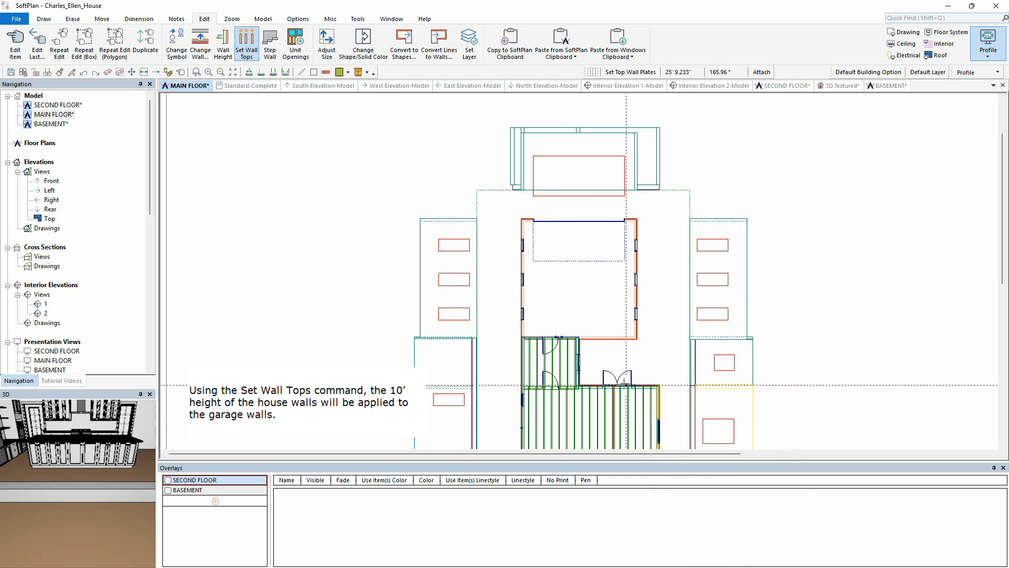
left_click(633, 324)
left_click(627, 219)
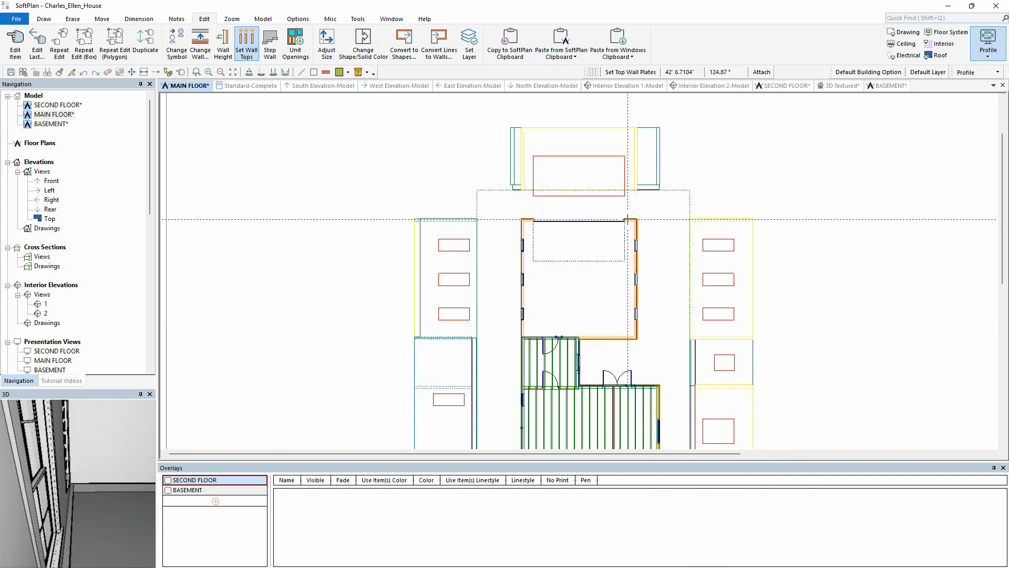
left_click(523, 227)
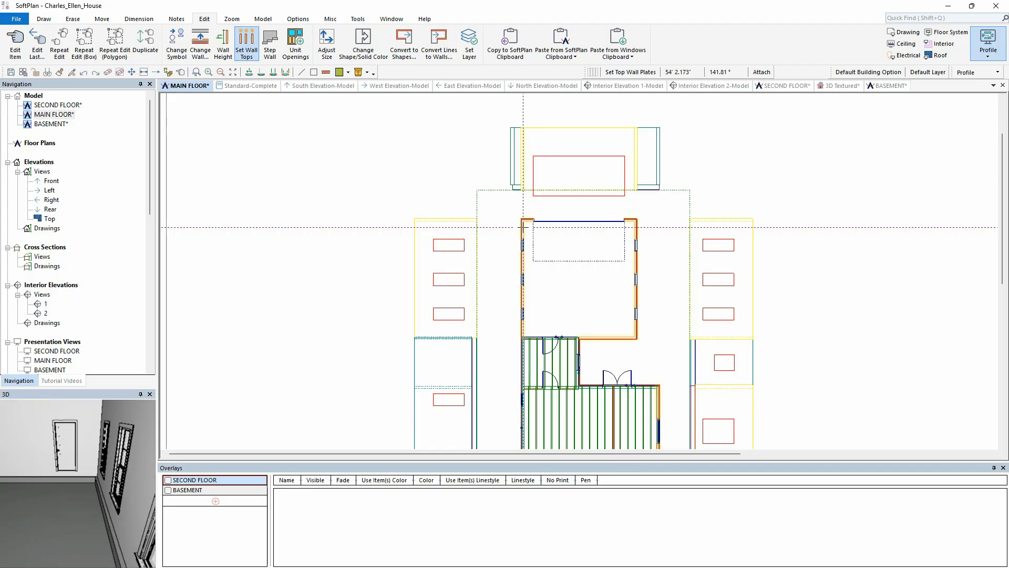
right_click(376, 193)
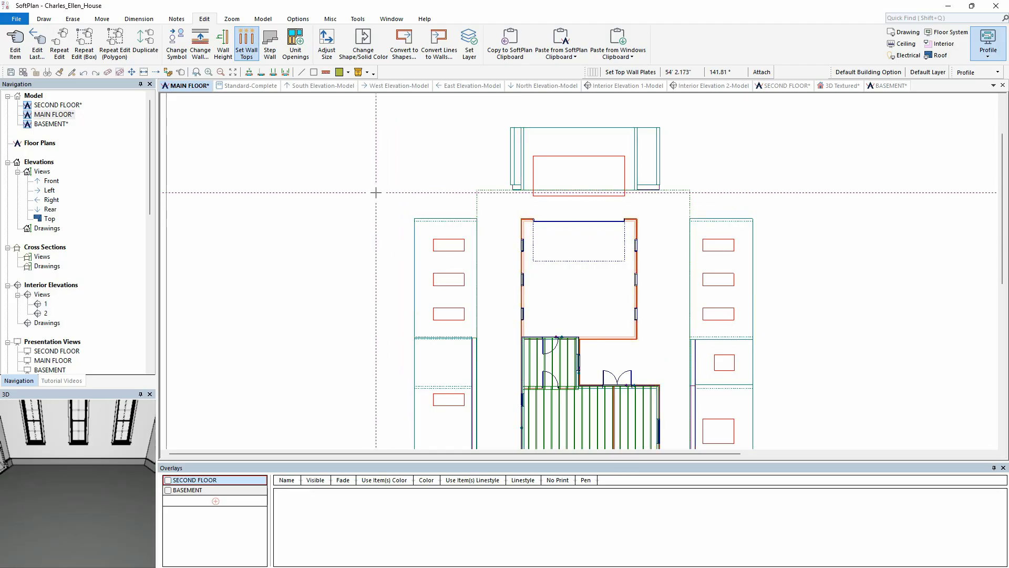
Step: Edit the main floor's foldback stair in Drawing mode and create a framed hole for head clearance in the second floor's floor system
left_click(233, 72)
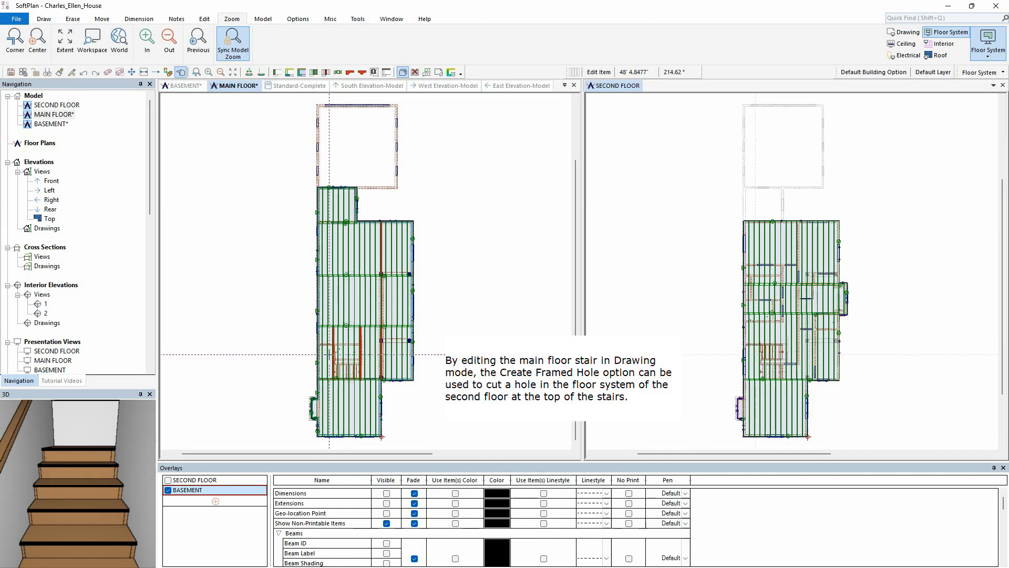
scroll(329, 354, "up", 4)
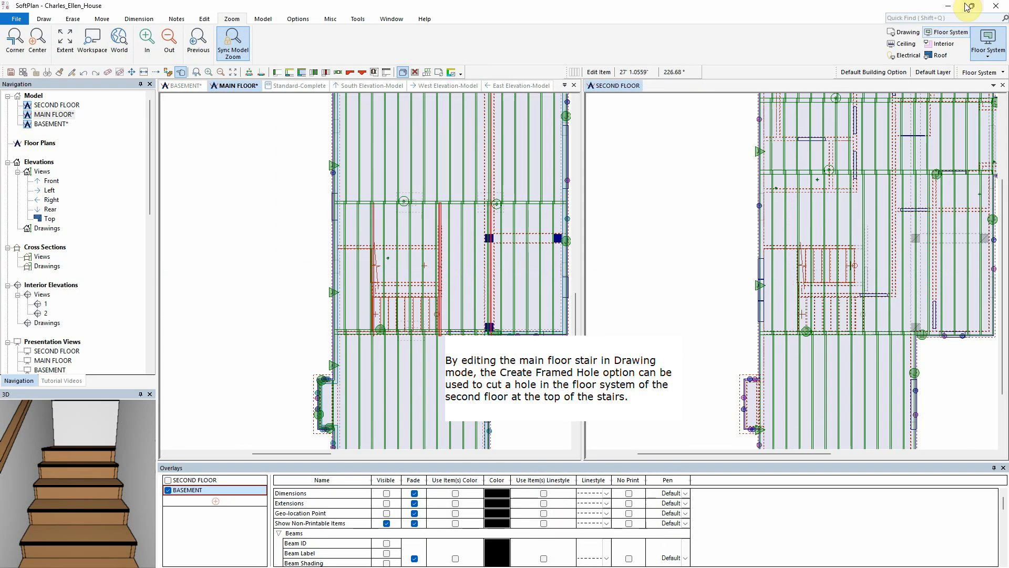
left_click(904, 32)
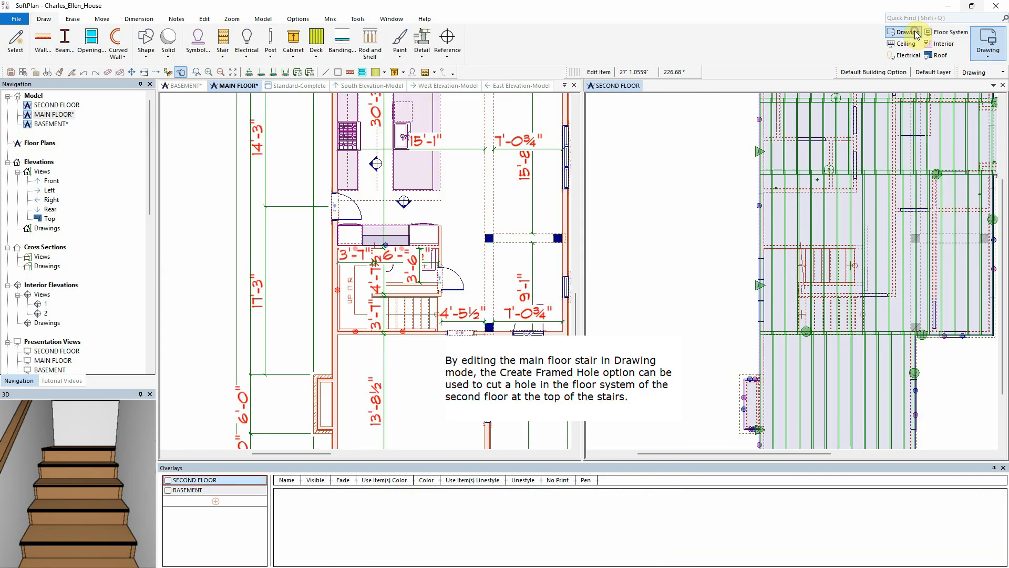
right_click(363, 298)
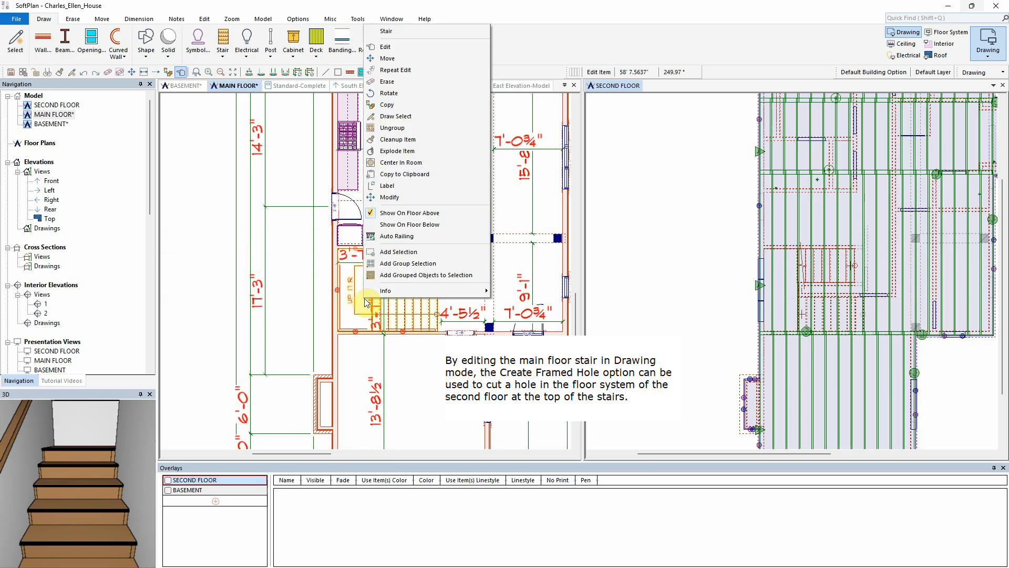
left_click(433, 53)
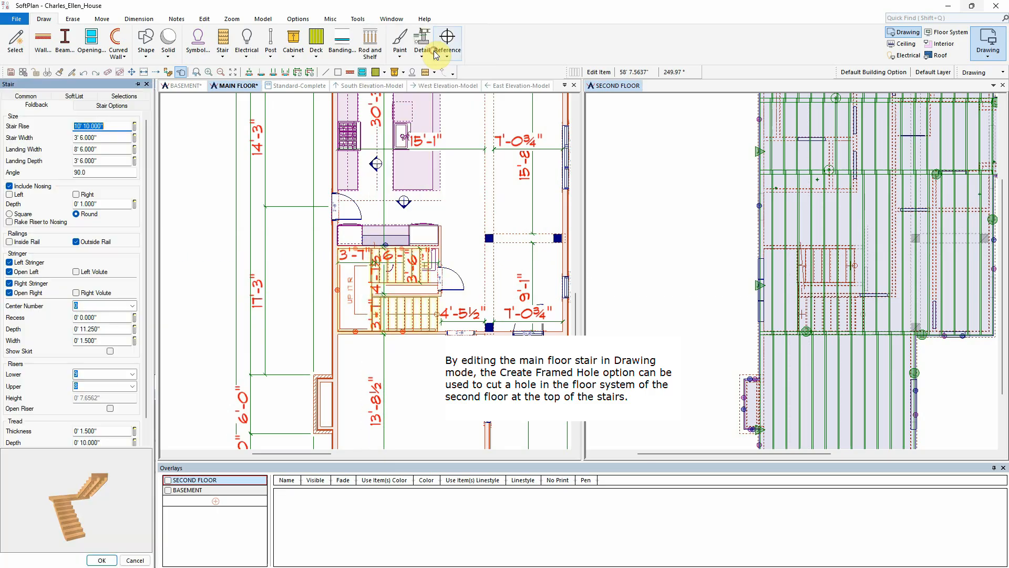
left_click(96, 108)
scroll(142, 379, "down", 1)
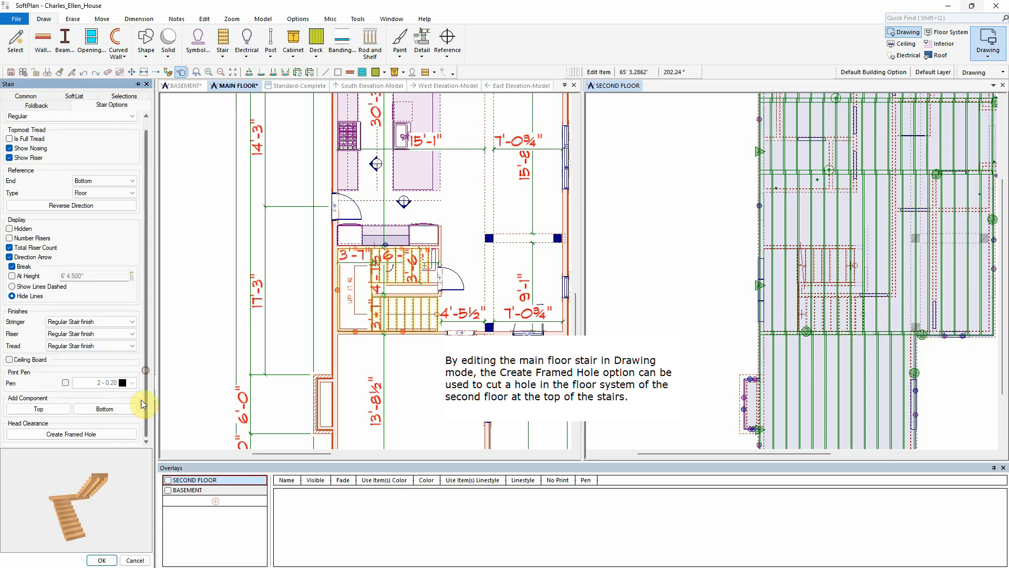
left_click(79, 434)
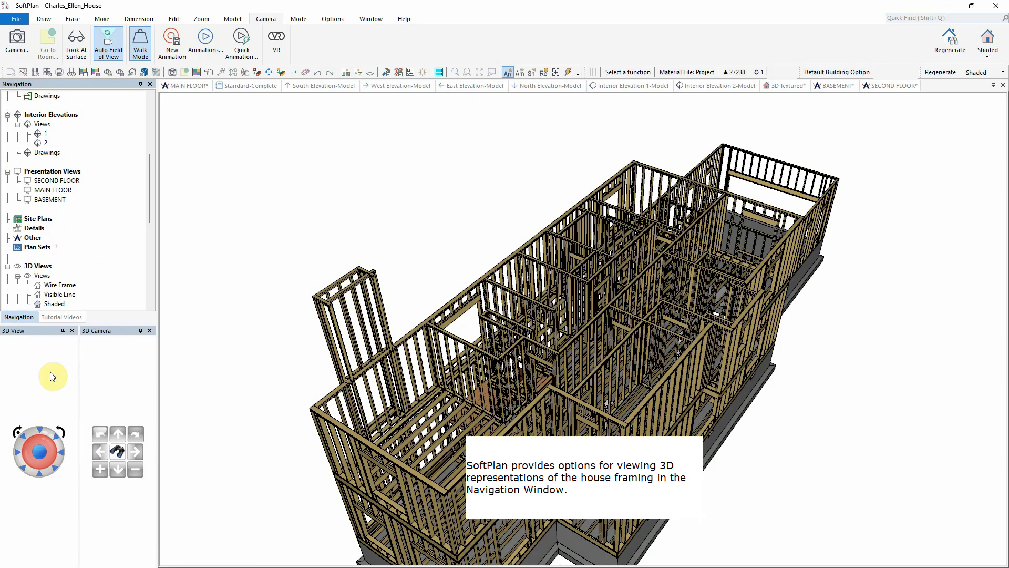
left_click(18, 431)
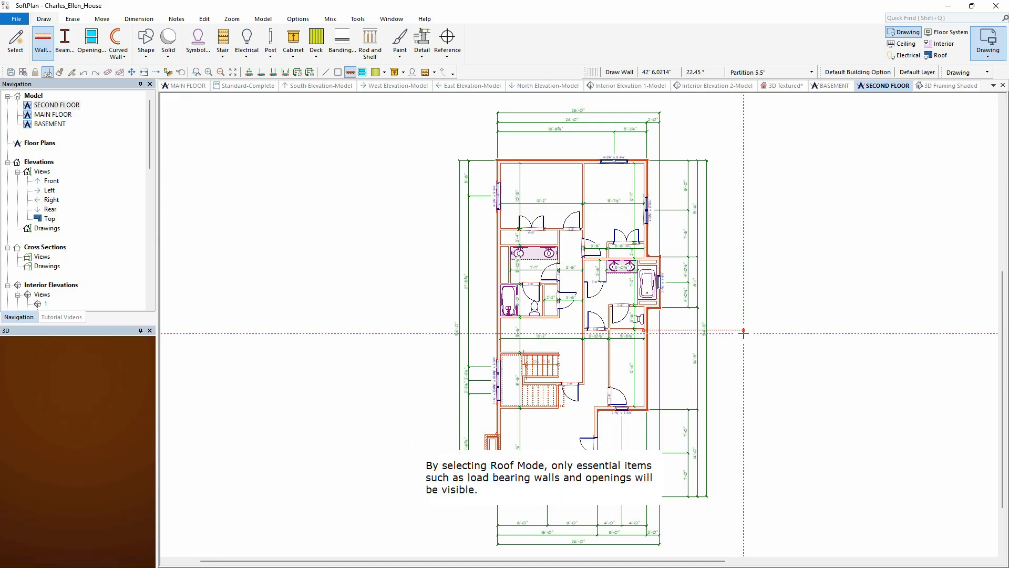
Step: Switch the second floor plan to Roof mode and turn on Multiple Floor Roof
left_click(940, 56)
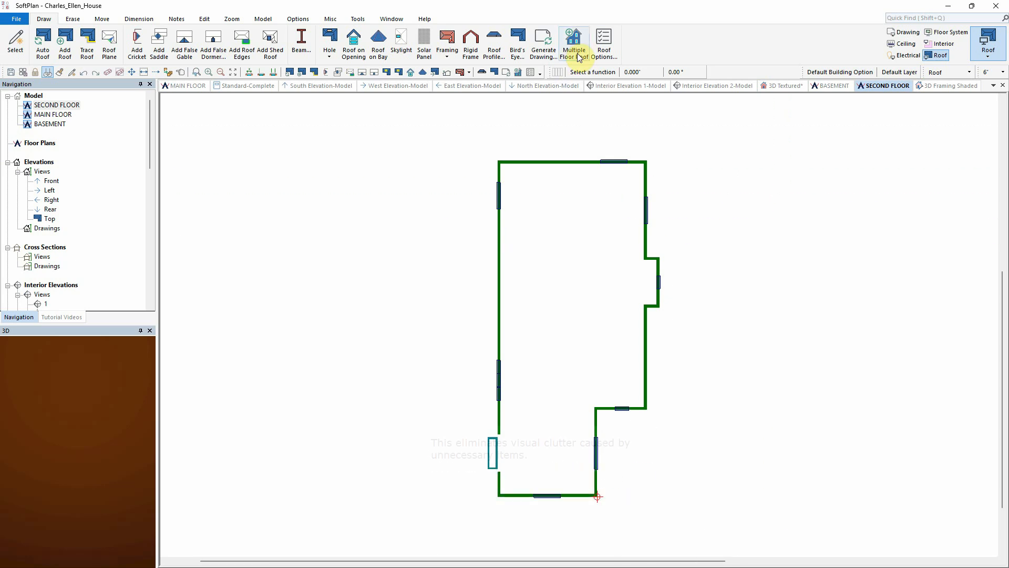
left_click(577, 55)
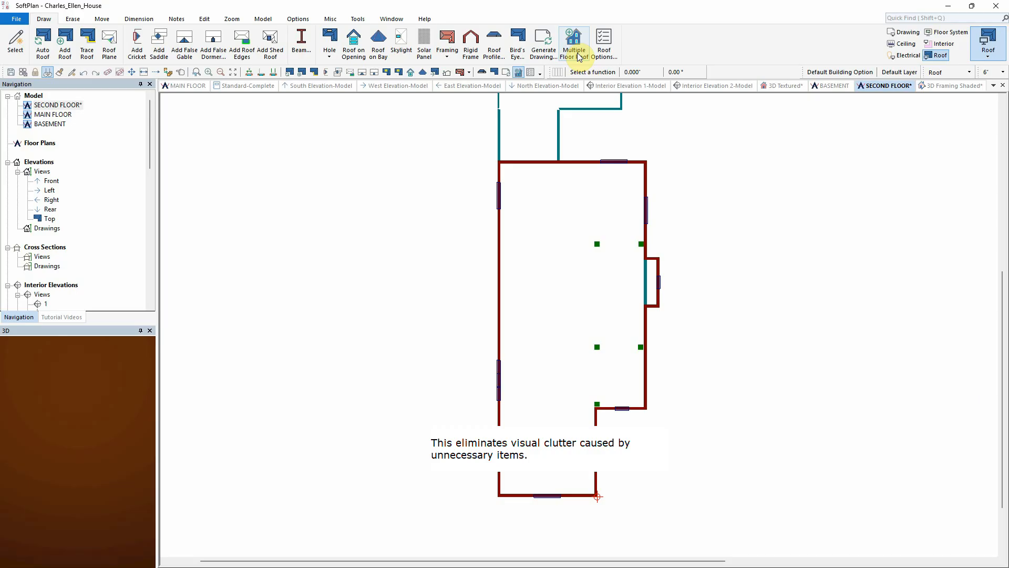
left_click(234, 73)
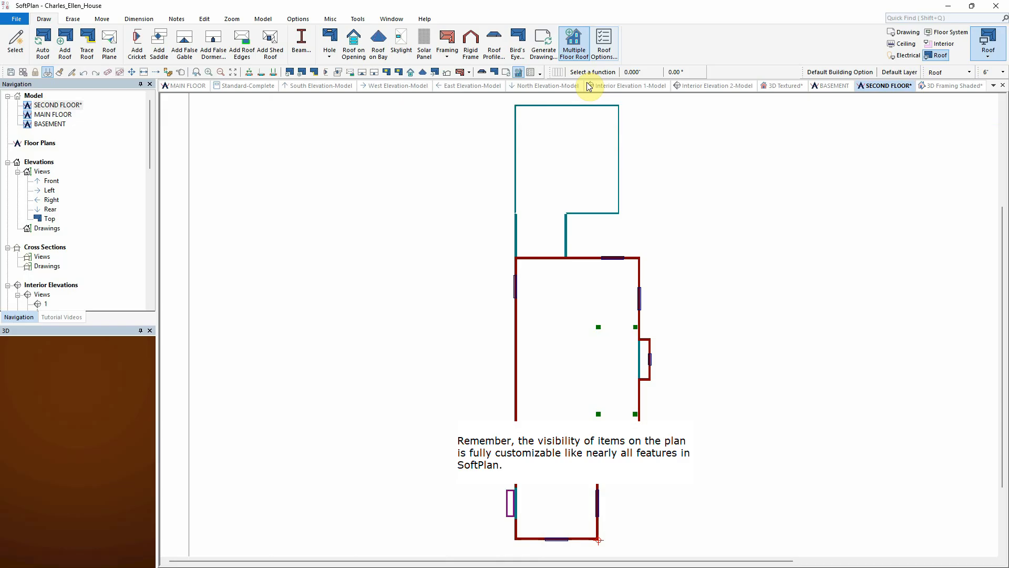
Step: Set the default roof pitch to 10", overhang to 16" and heel height to 5" in the project's Roof Options
left_click(603, 43)
double_click(317, 34)
type("10.000\"")
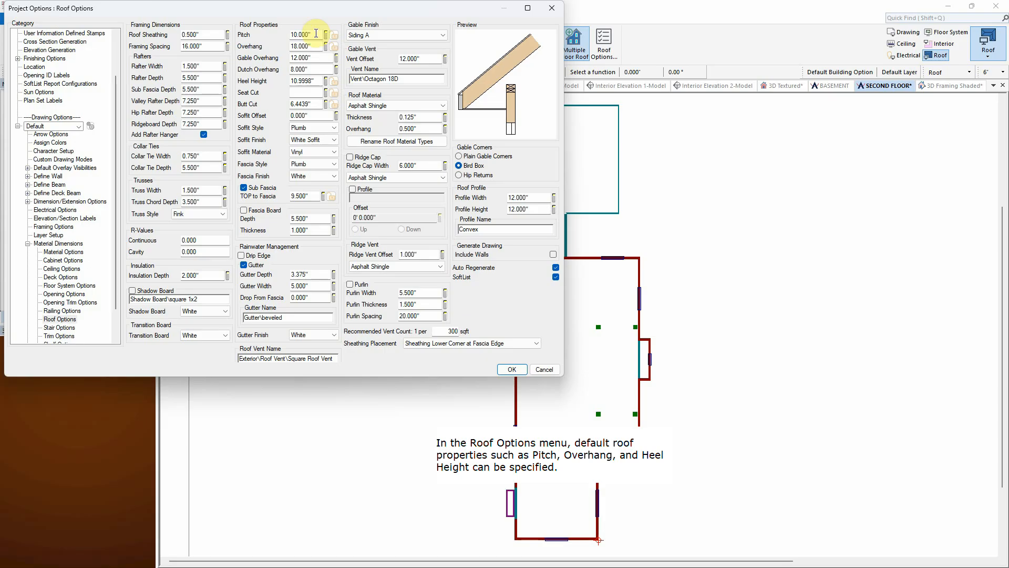
double_click(322, 47)
type("16")
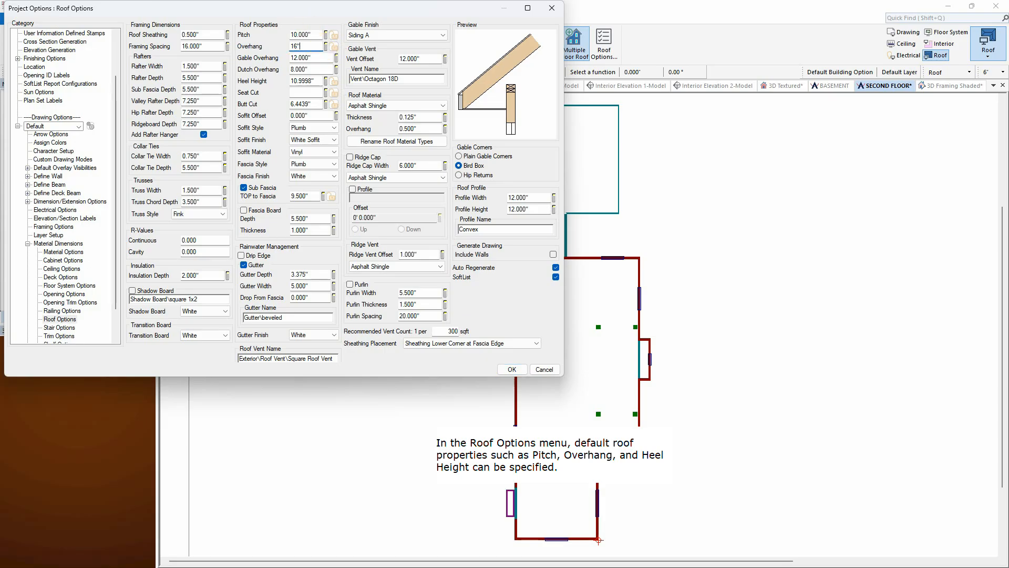
double_click(315, 81)
type("5")
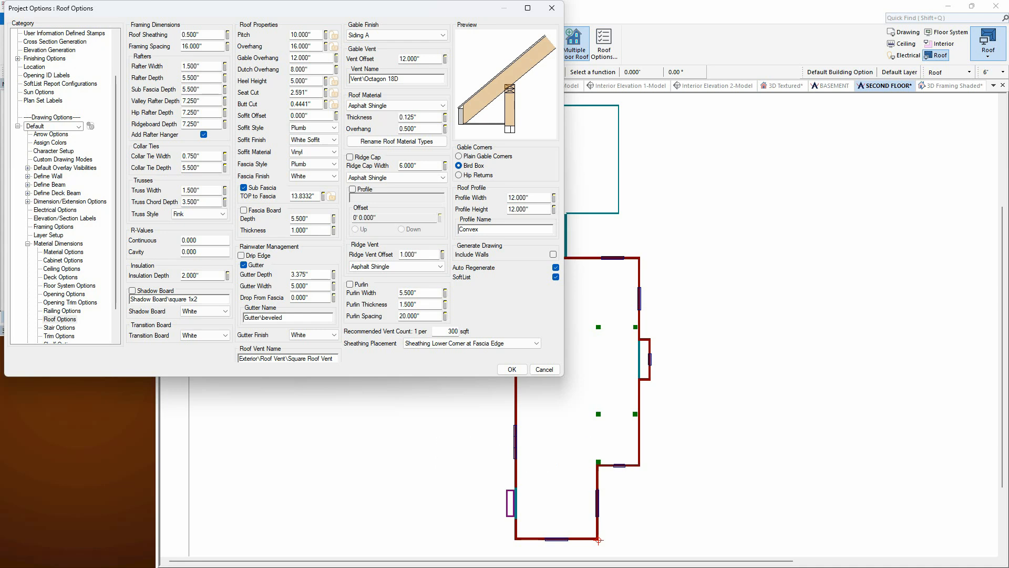
left_click(524, 371)
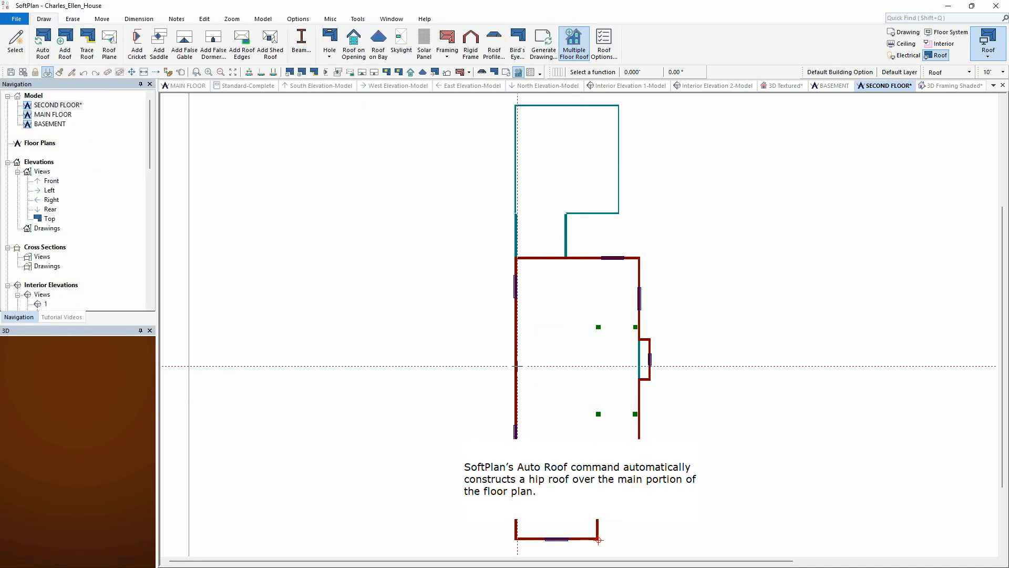
Step: Construct a hip roof over the second floor's exterior walls, including the side bay
left_click(42, 43)
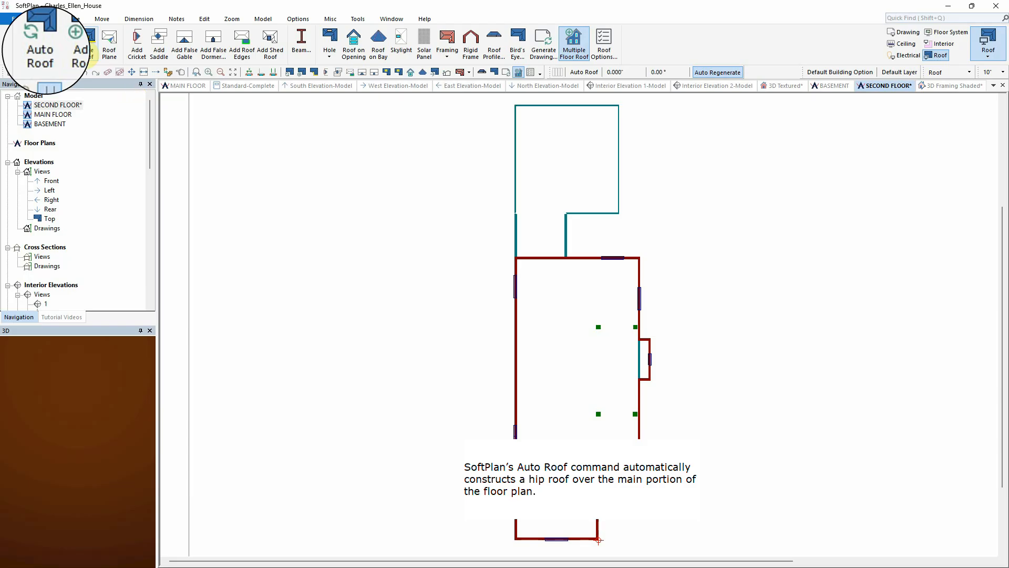
left_click(87, 52)
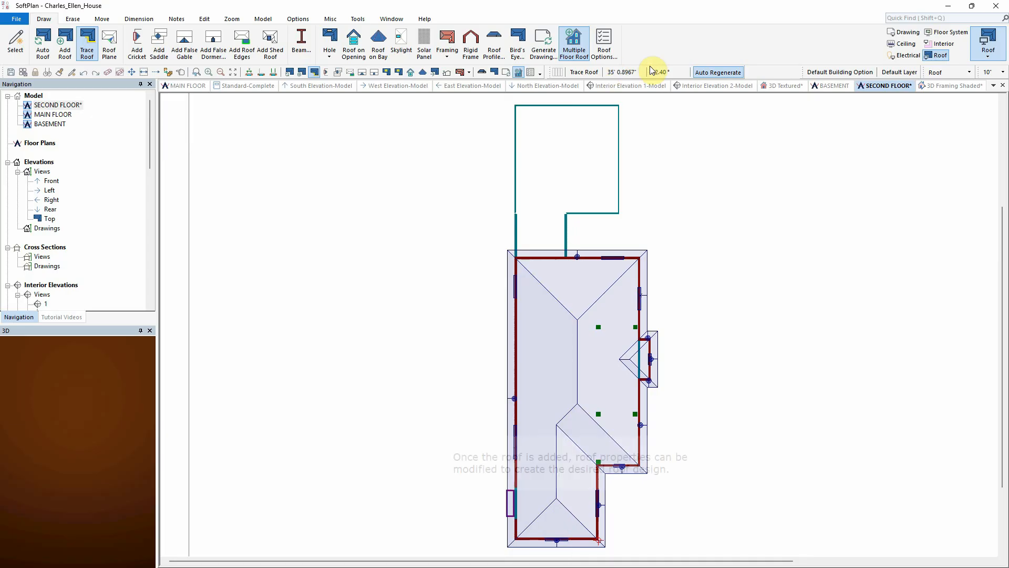
Step: Change the front roof edge beside the chimney to a Gable roof plane in the 3D Textured view
left_click(787, 86)
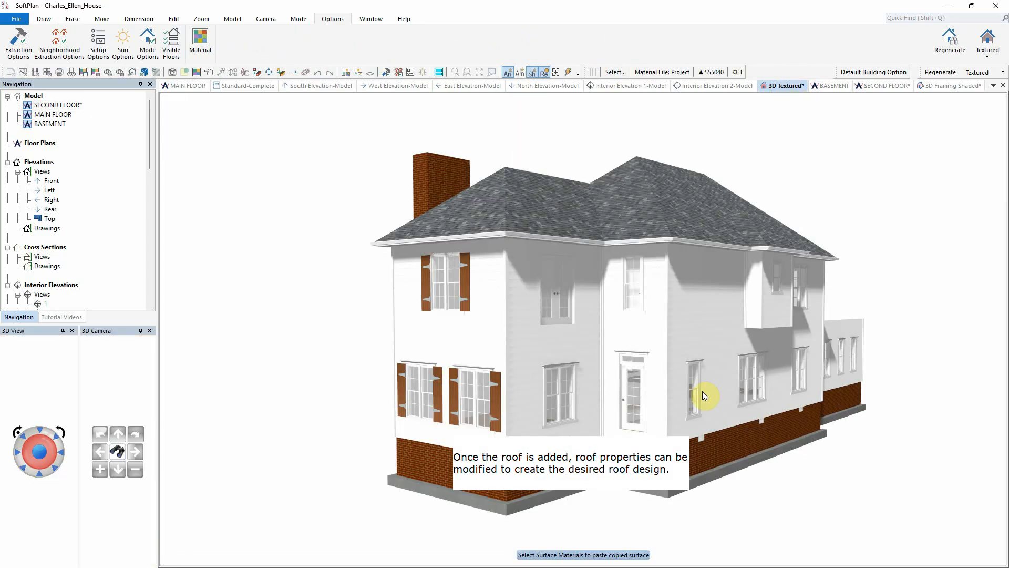
right_click(460, 241)
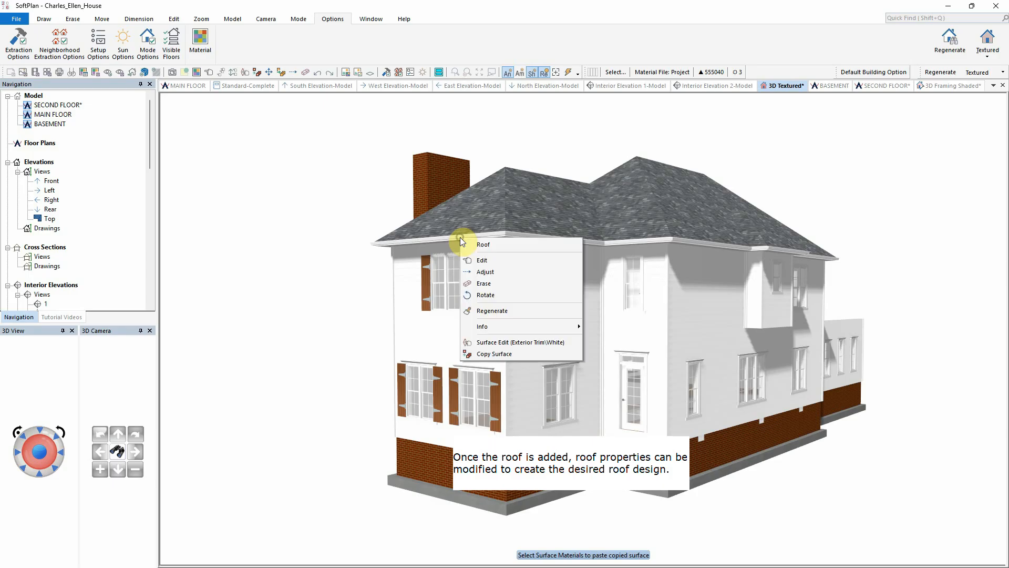
left_click(513, 261)
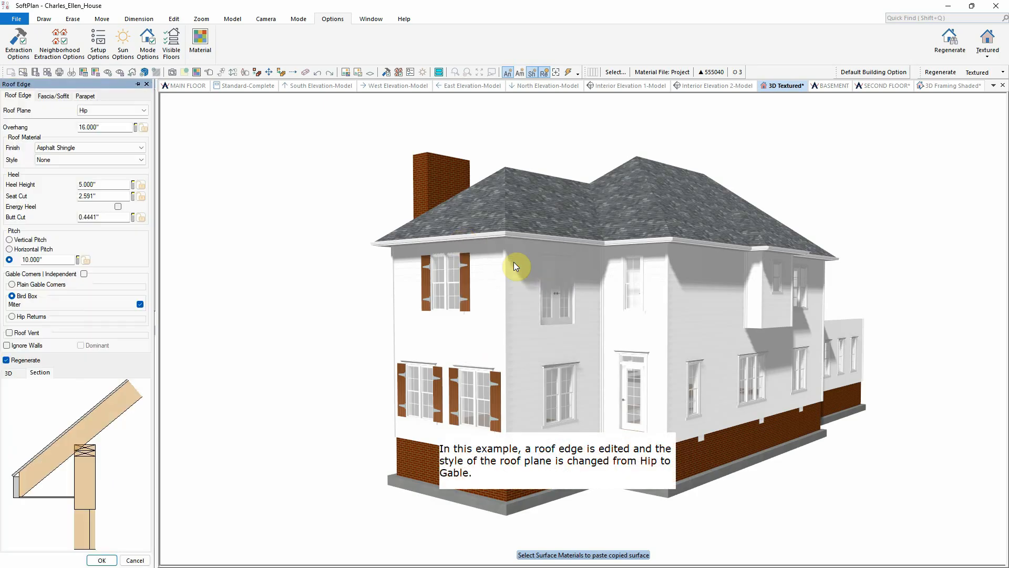
left_click(145, 110)
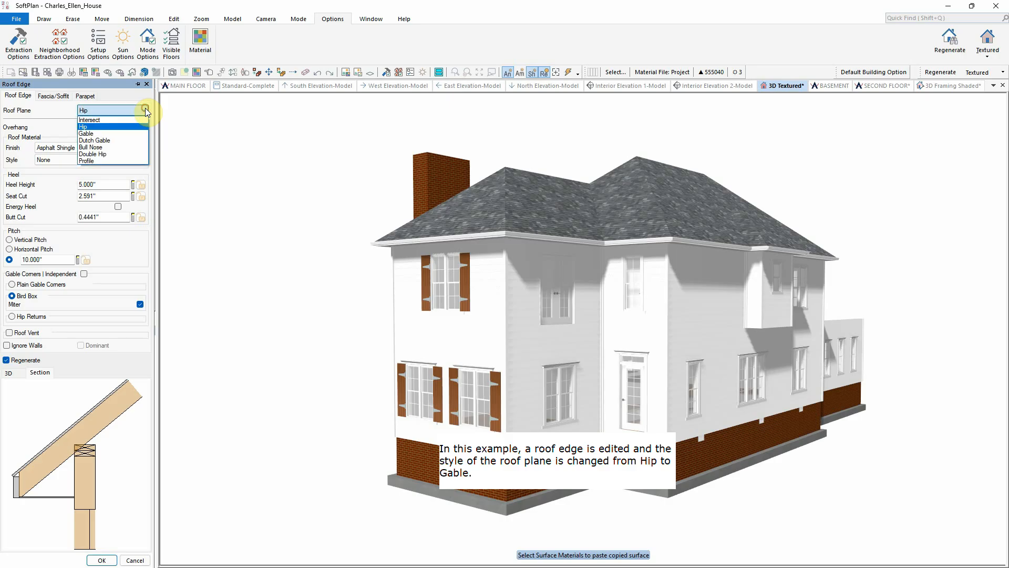
left_click(134, 134)
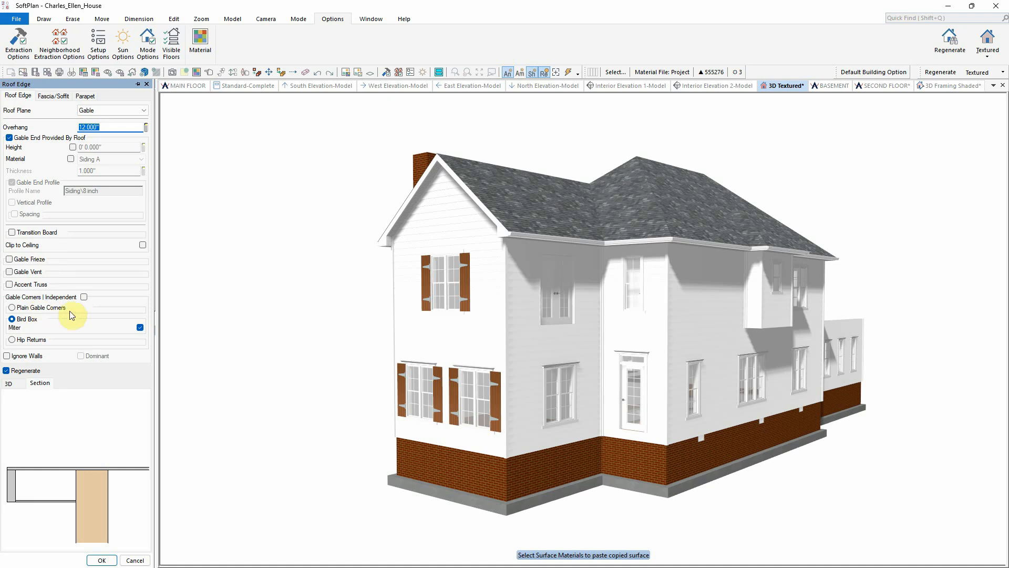
Step: Accept the gable settings and repeat them on the adjacent front roof edge and the side bay's roof edge
left_click(101, 560)
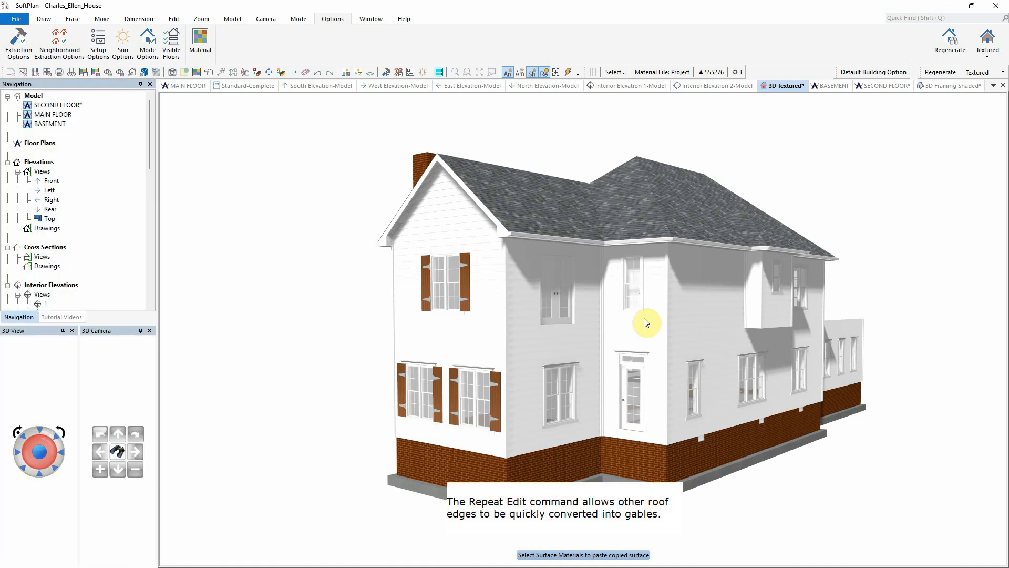
right_click(646, 243)
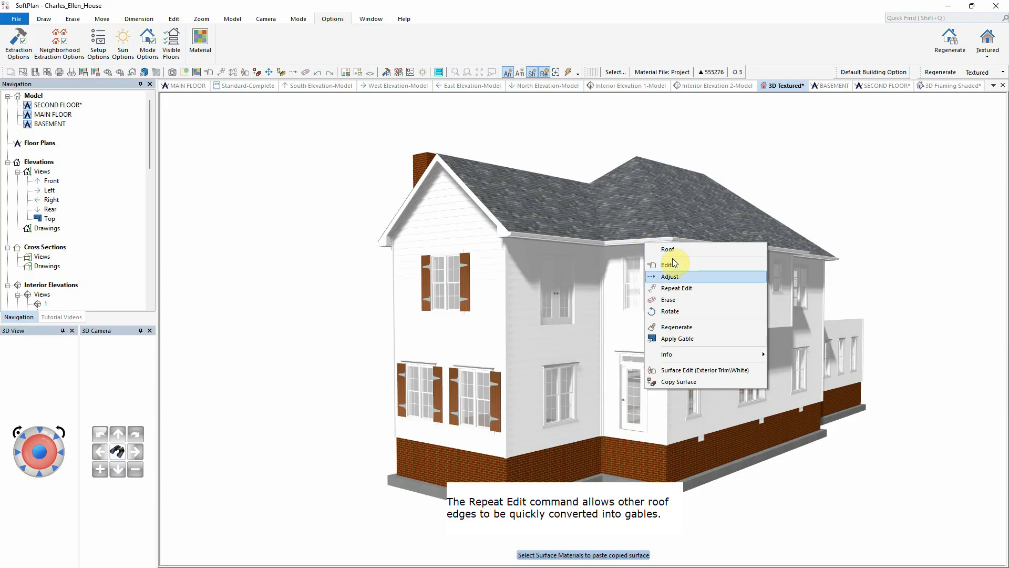
left_click(688, 290)
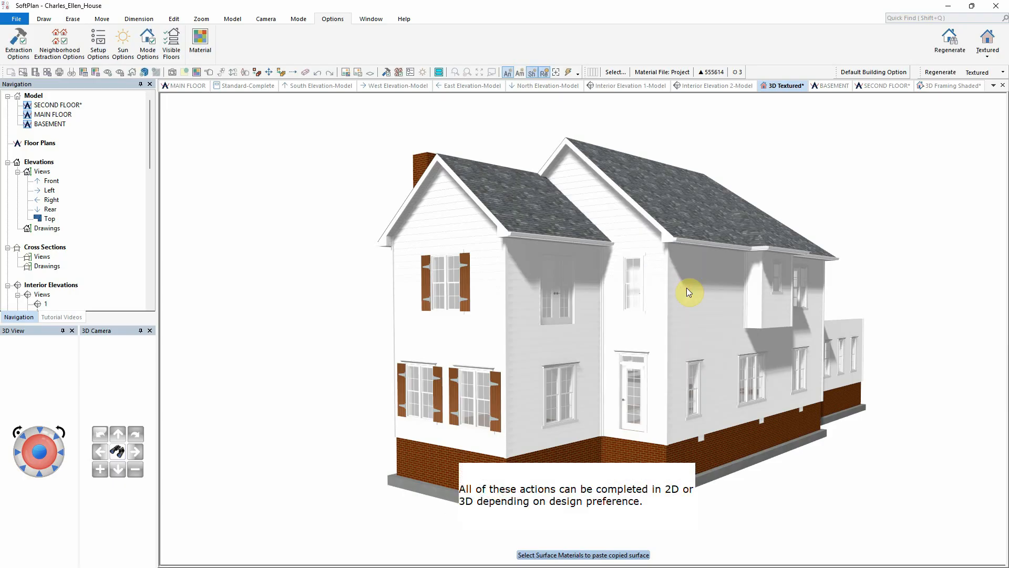
right_click(790, 251)
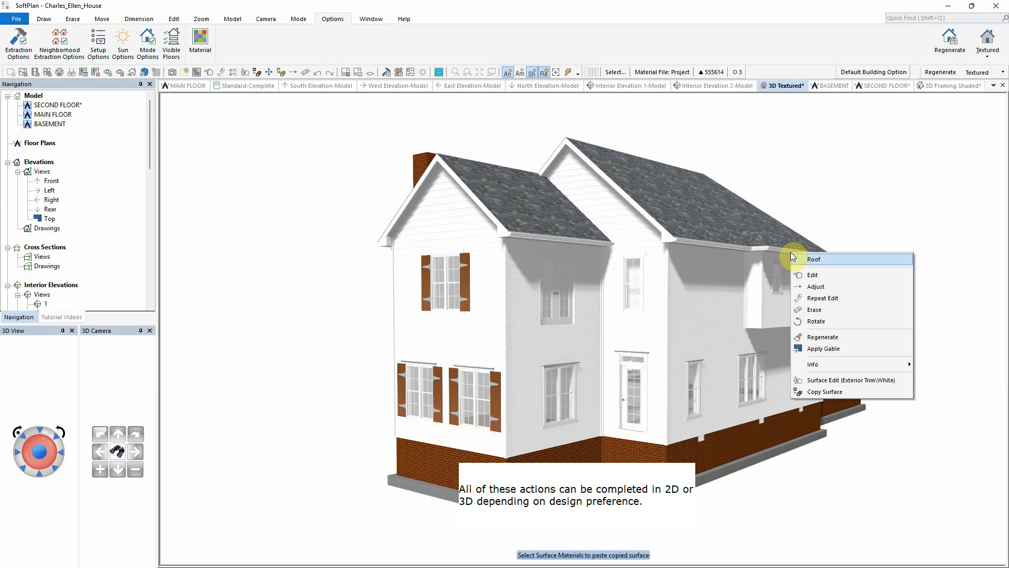
left_click(826, 298)
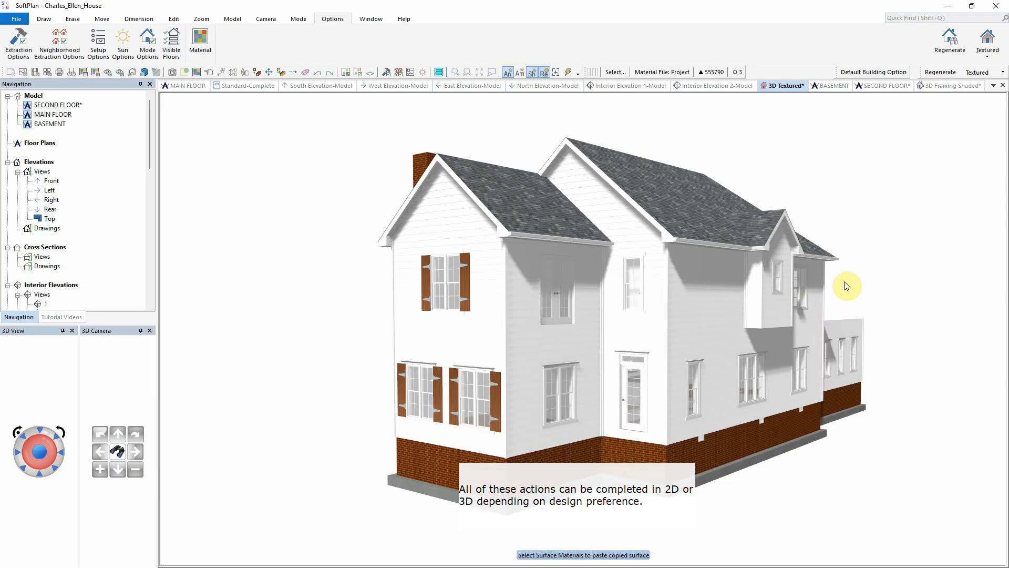
Step: Apply a gable to the main roof's rear edge beside the garage in the second floor plan
left_click(886, 85)
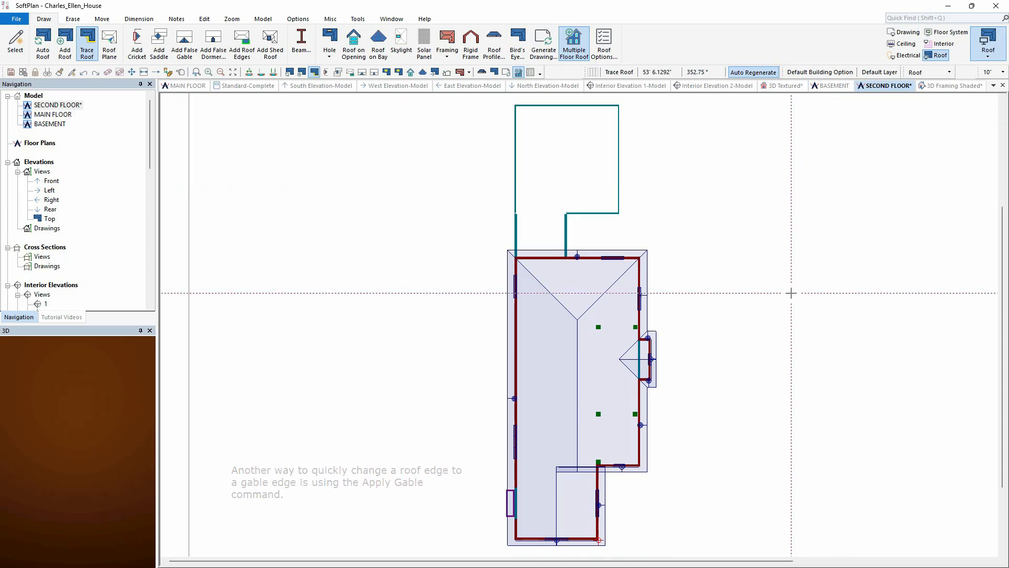
right_click(609, 253)
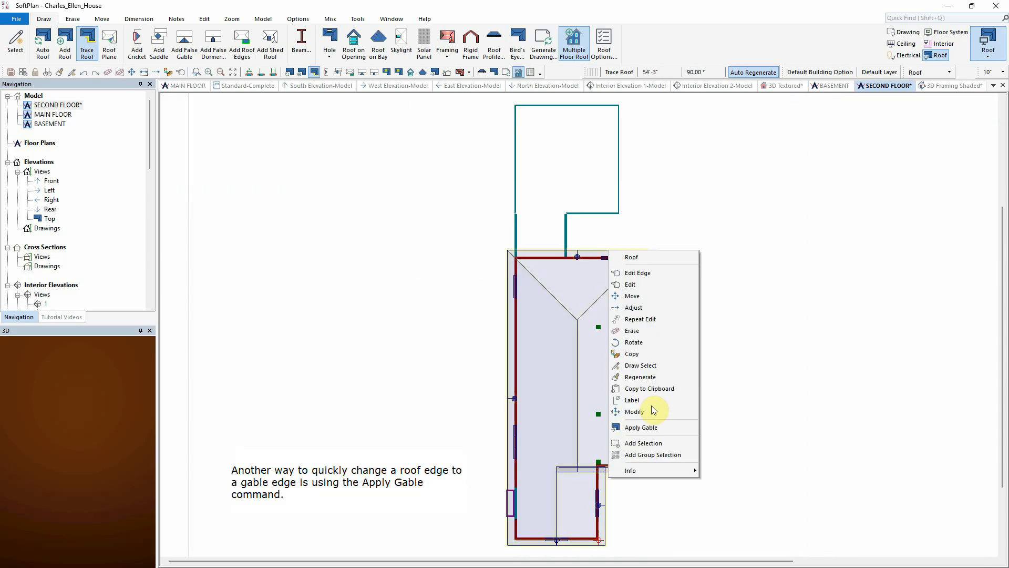
left_click(669, 427)
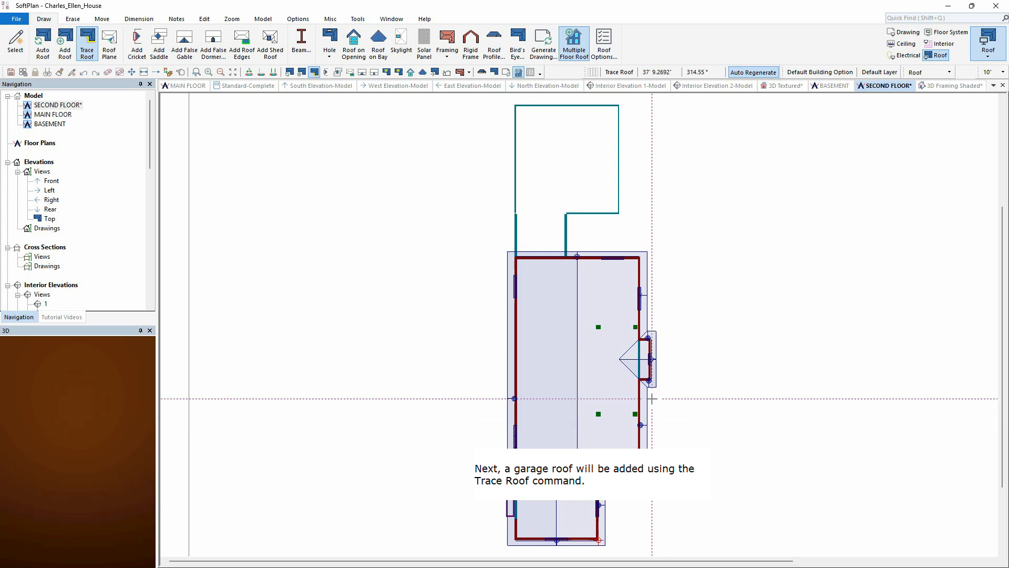
Step: Trace a hip roof around the outer perimeter of the garage and its connecting wing up to the house's rear wall
scroll(575, 180, "up", 1)
scroll(579, 324, "up", 1)
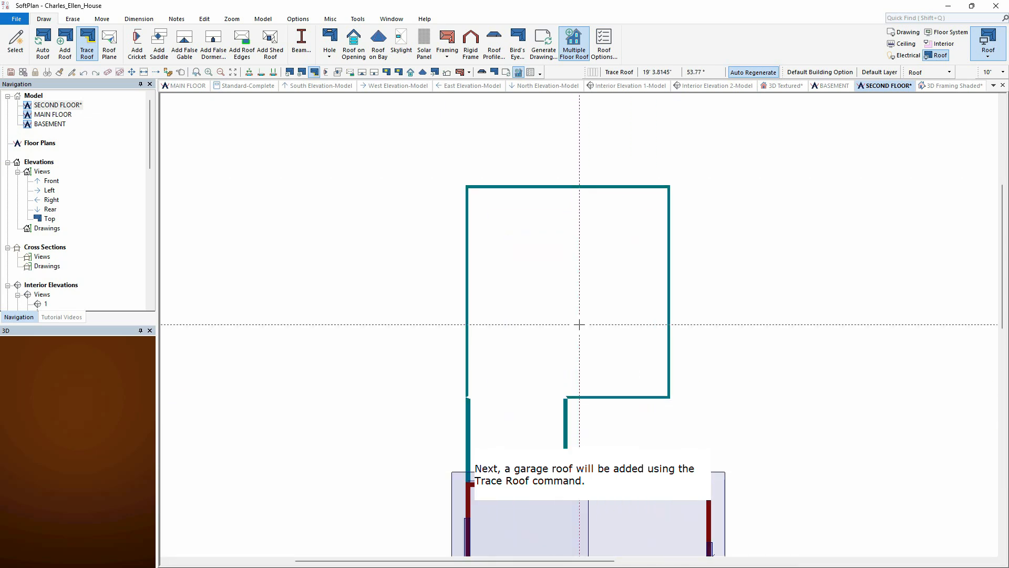
left_click(91, 46)
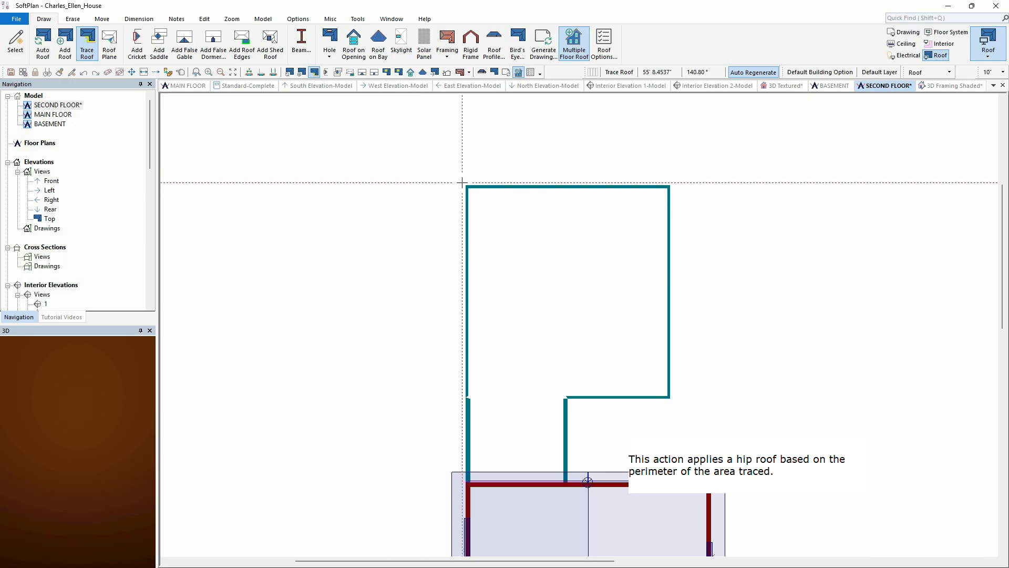
left_click(673, 184)
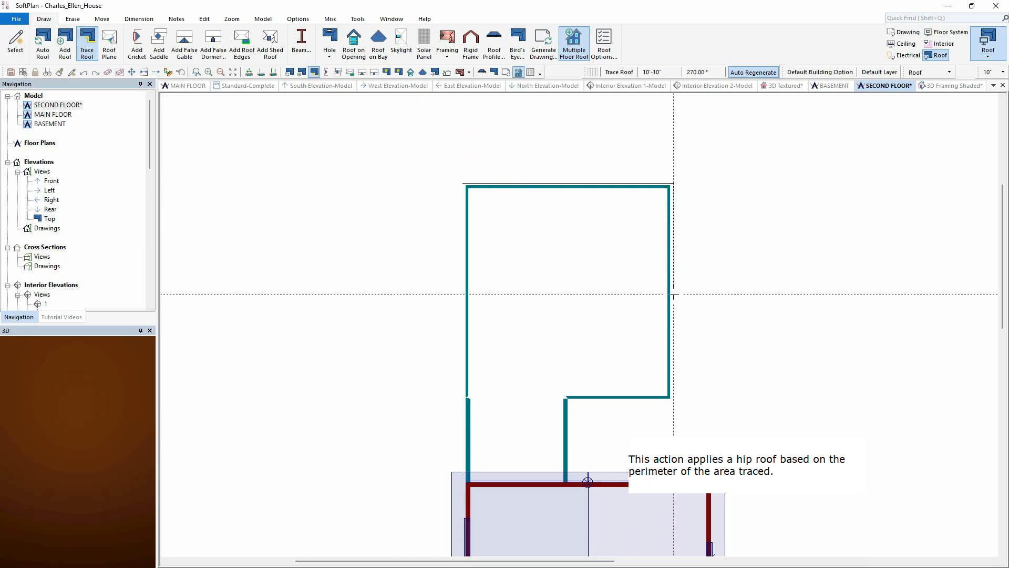
left_click(673, 402)
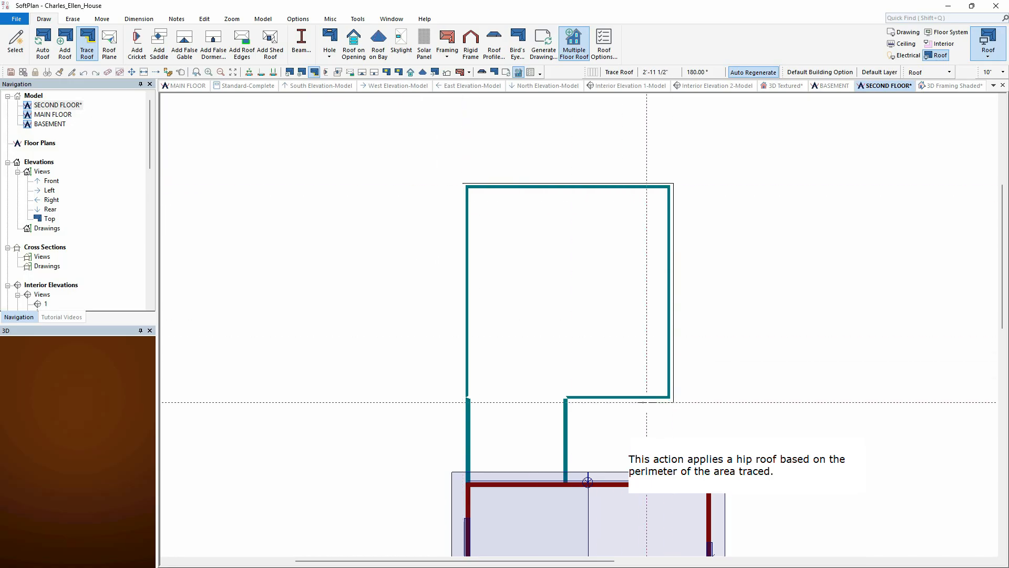
left_click(571, 402)
left_click(570, 480)
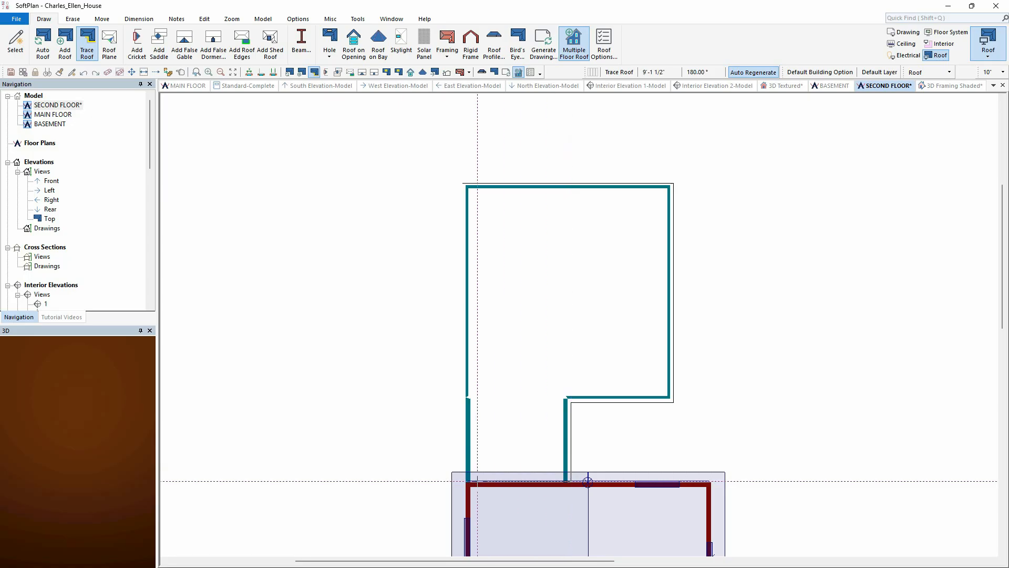
left_click(463, 481)
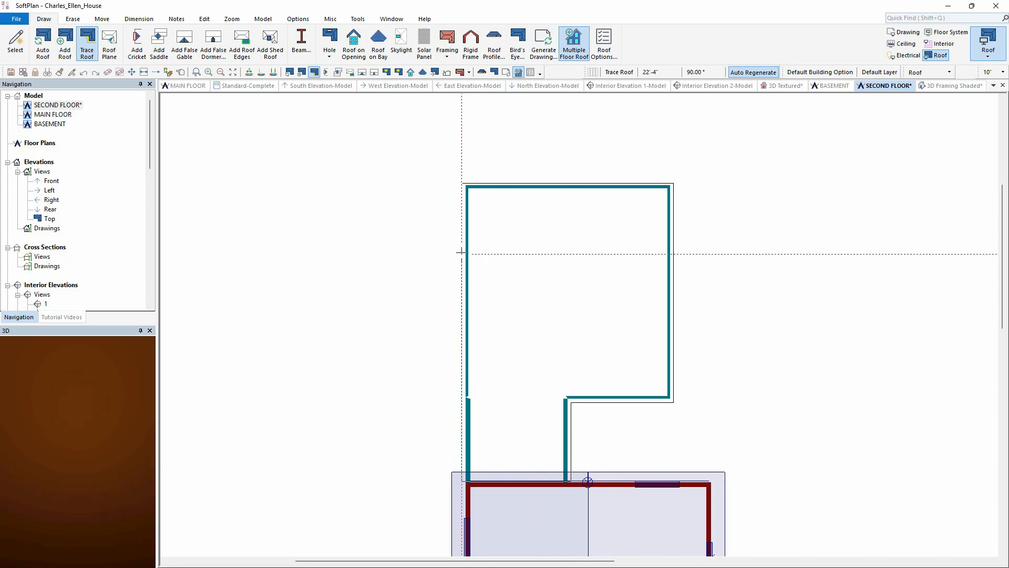
left_click(463, 183)
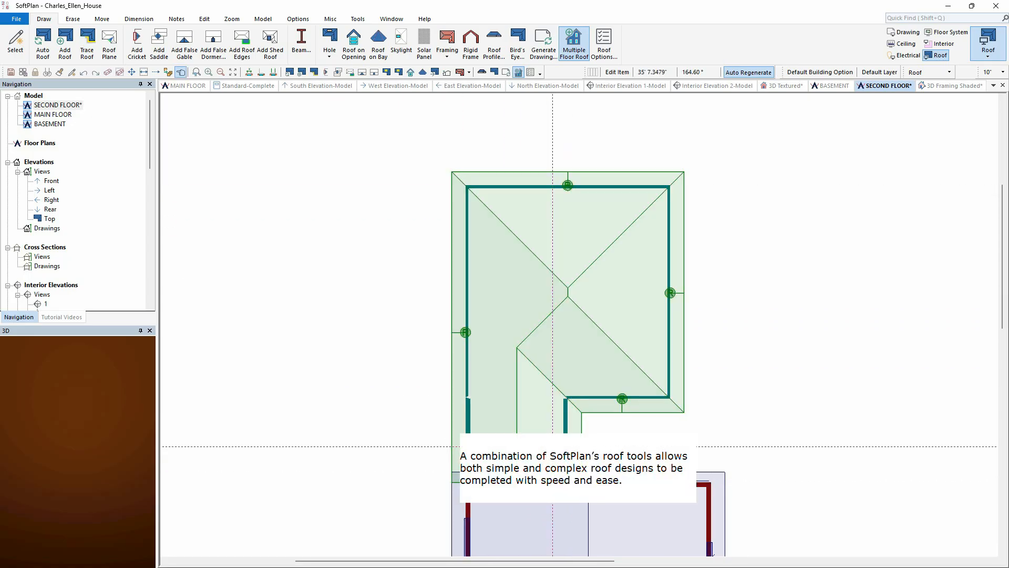
Step: Examine the finished roof in the full floor plan and in the South, West, East and North elevation models
left_click(233, 72)
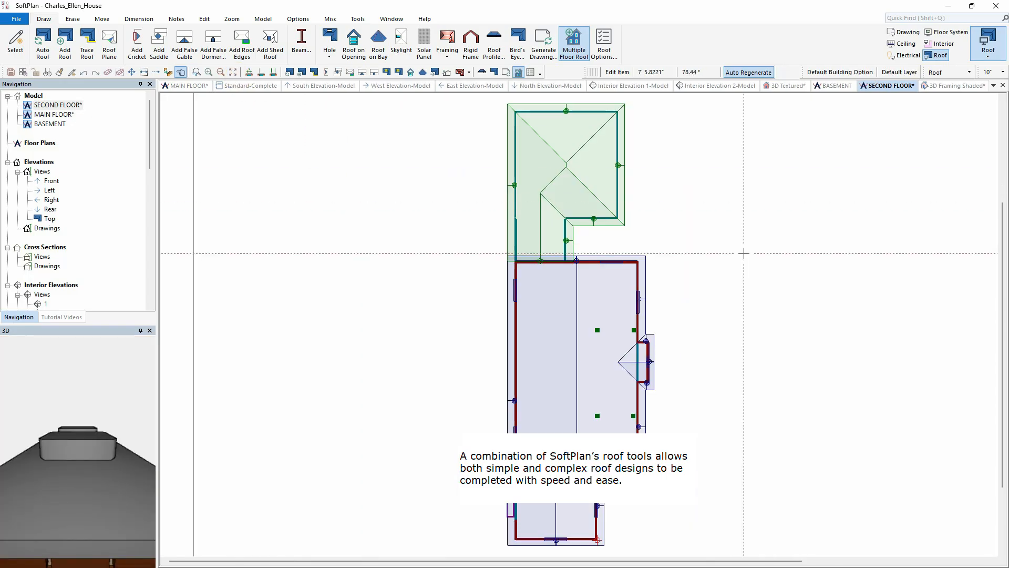
left_click(295, 86)
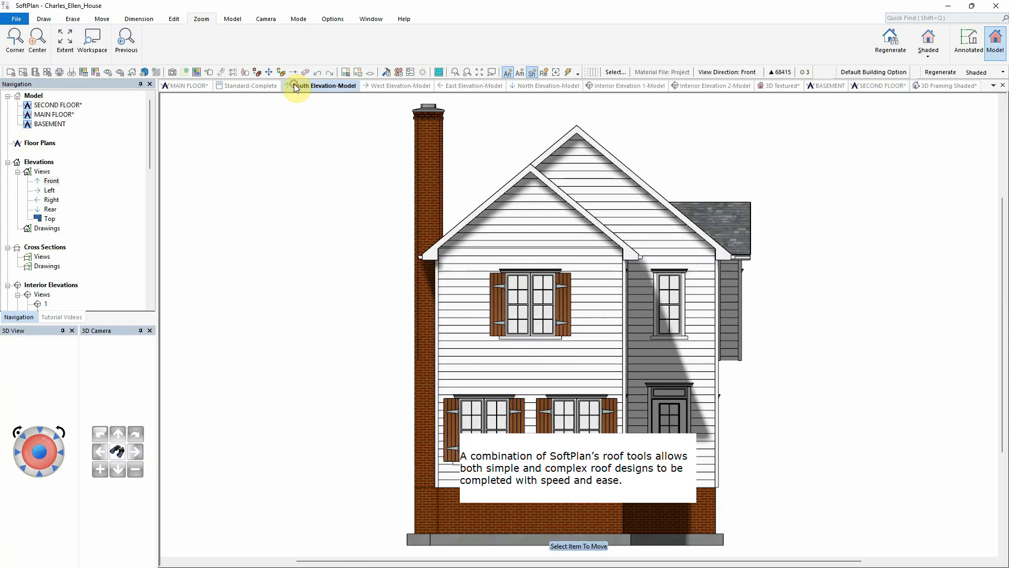
left_click(381, 86)
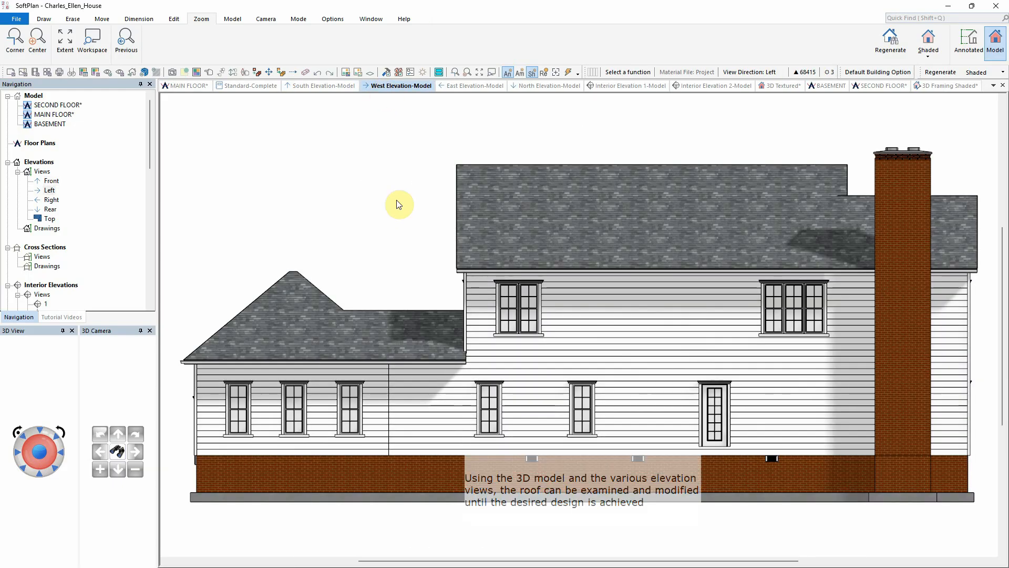
left_click(476, 85)
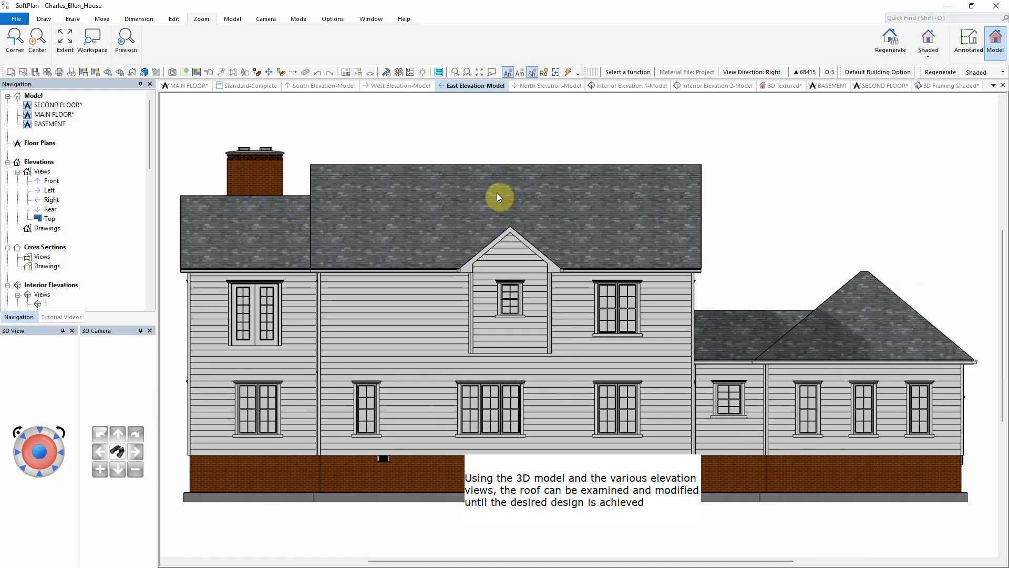
left_click(533, 88)
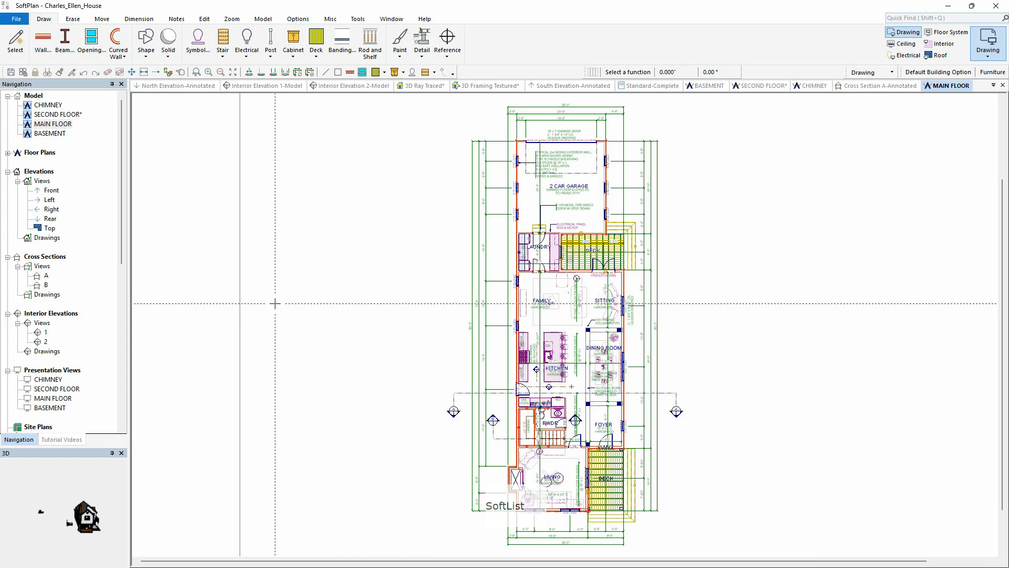
Step: Review the Standard-Complete SoftList report from the preliminaries through foundation, framing and exterior structures to the total project cost
scroll(71, 299, "down", 9)
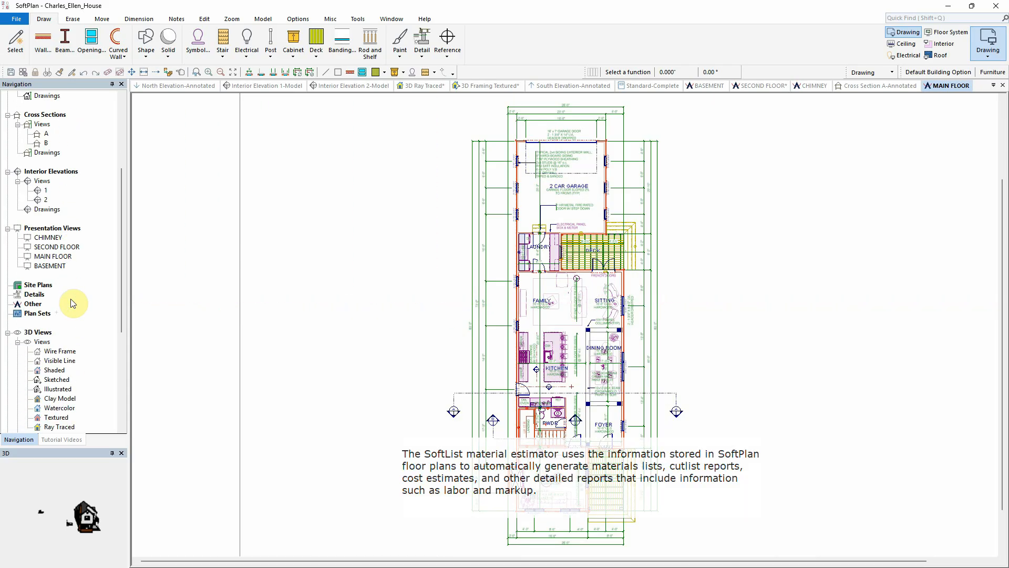
scroll(73, 303, "down", 3)
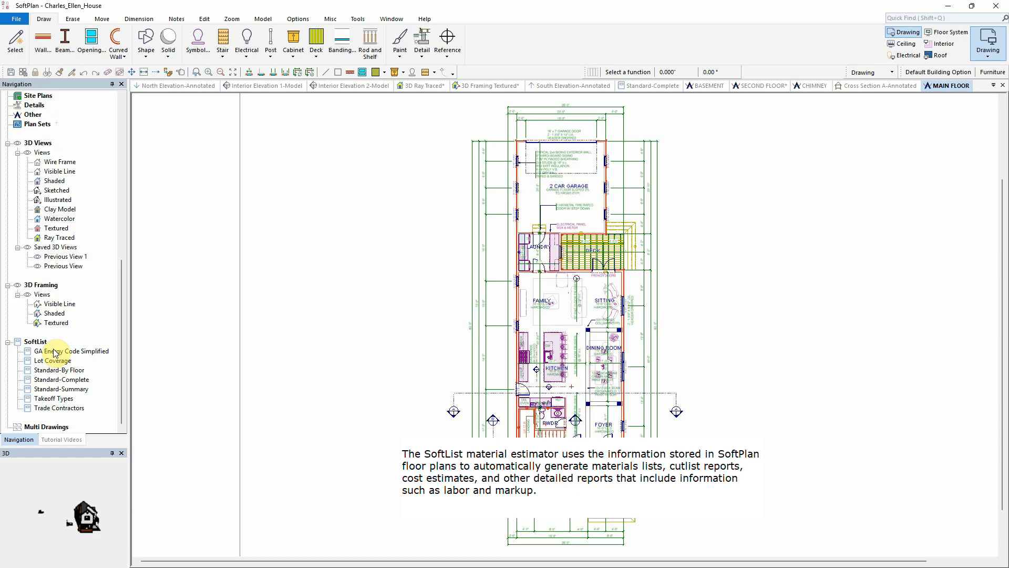
left_click(647, 85)
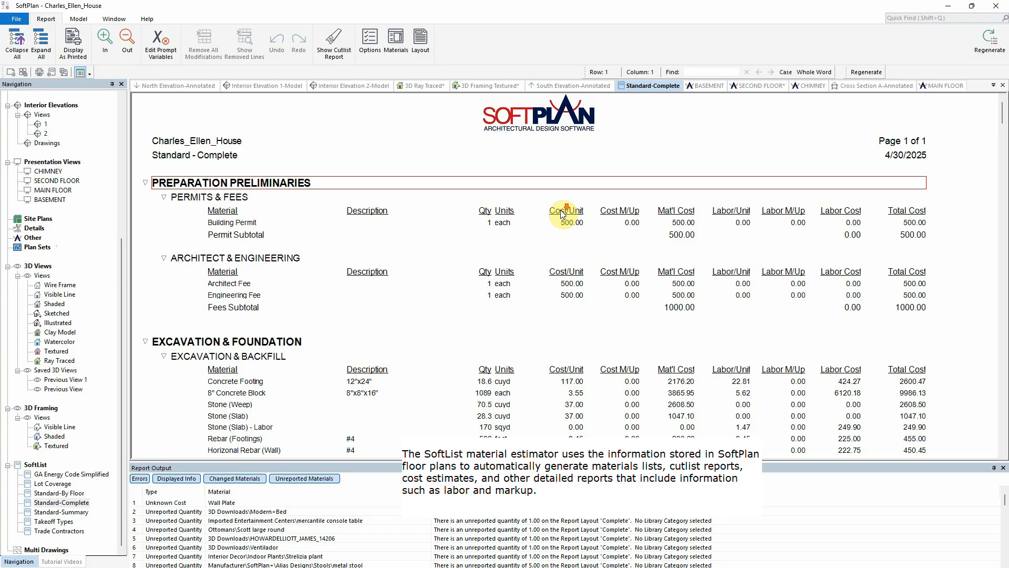
scroll(561, 213, "down", 8)
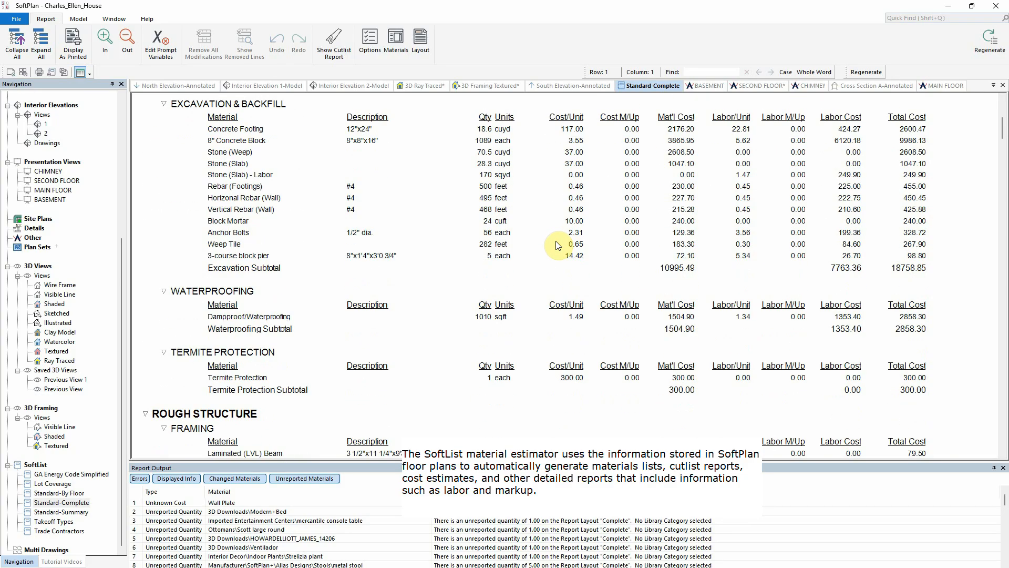
scroll(558, 245, "down", 4)
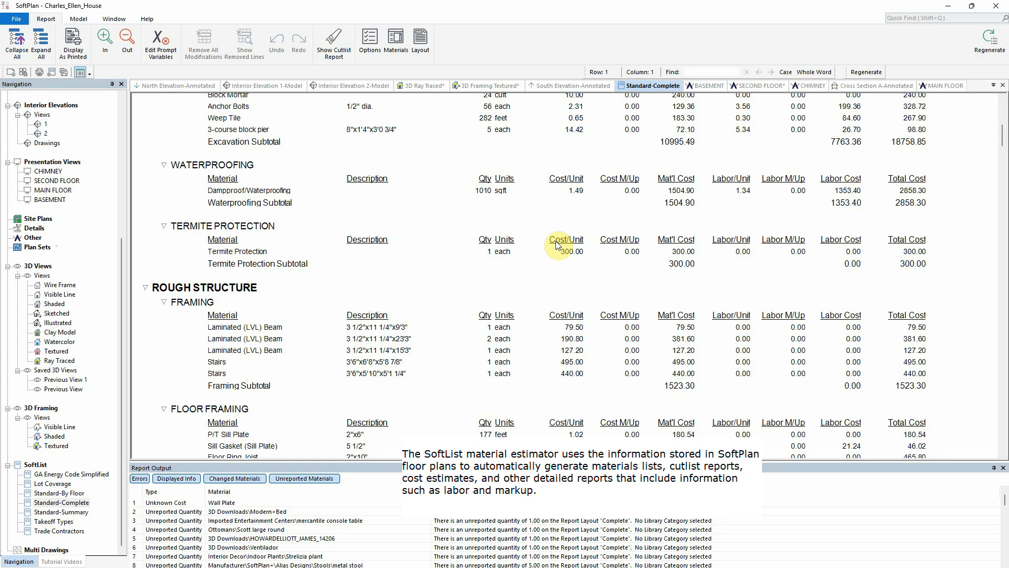
scroll(558, 245, "down", 6)
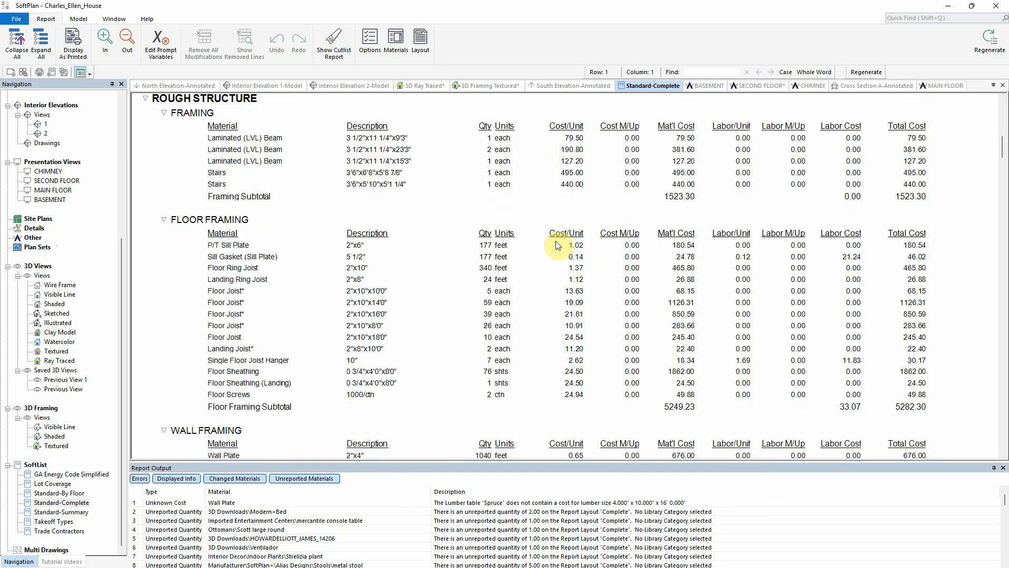
scroll(558, 245, "down", 1)
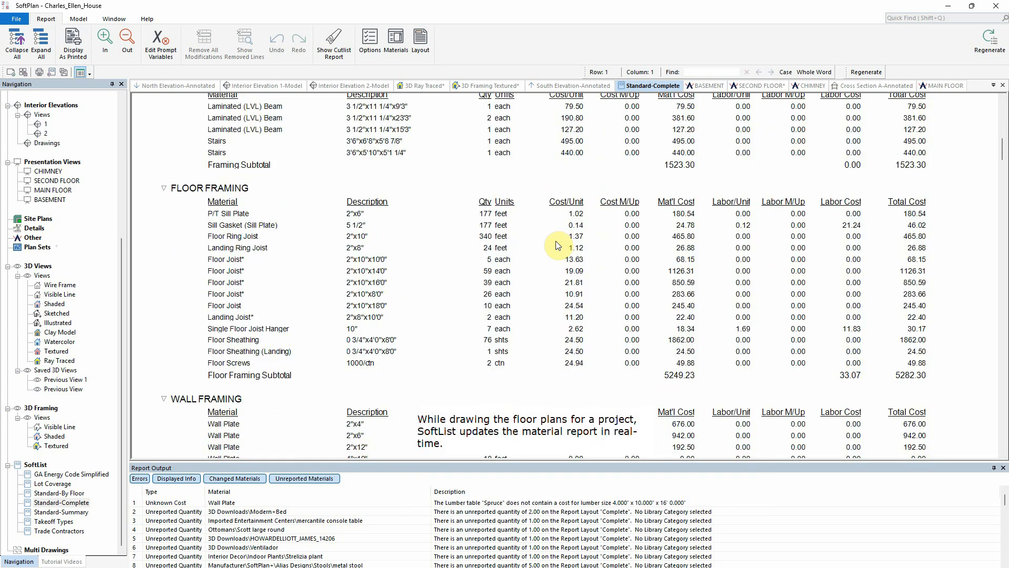
scroll(558, 245, "down", 5)
scroll(558, 245, "down", 5)
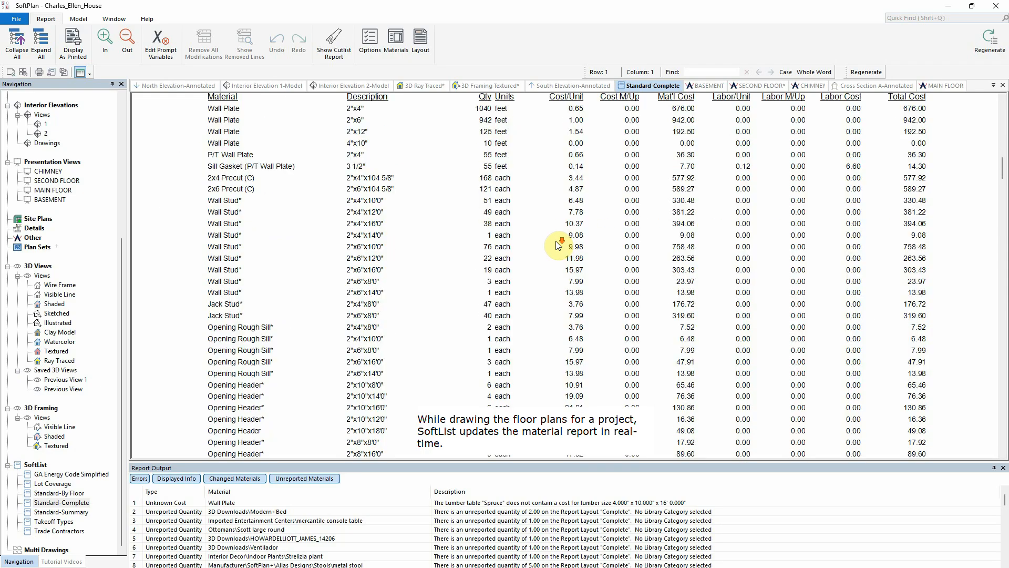
scroll(558, 244, "down", 1)
scroll(558, 245, "down", 3)
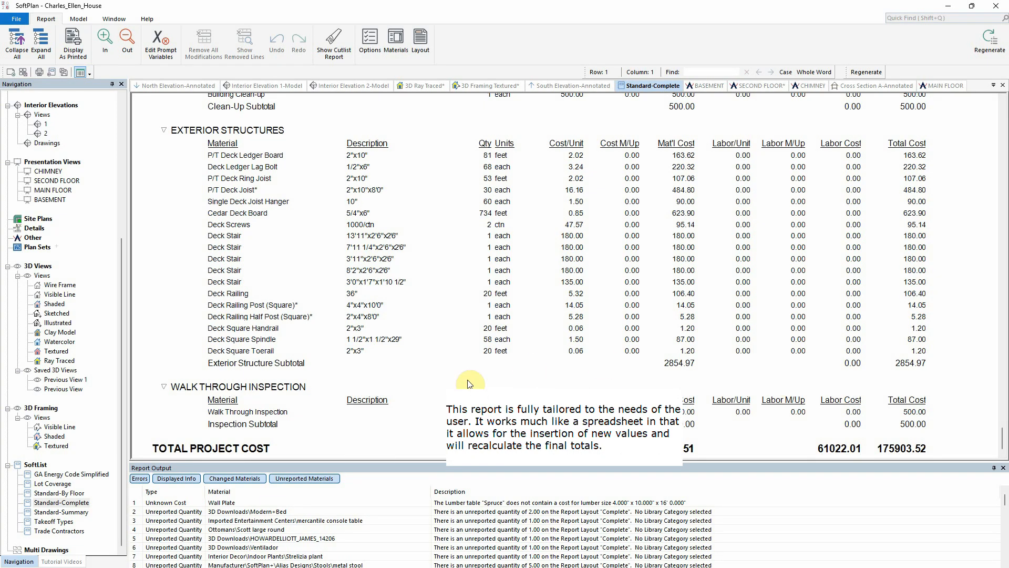
Step: Generate the GA Energy Code Simplified report and the Standard-By Floor report from SoftList
left_click(63, 476)
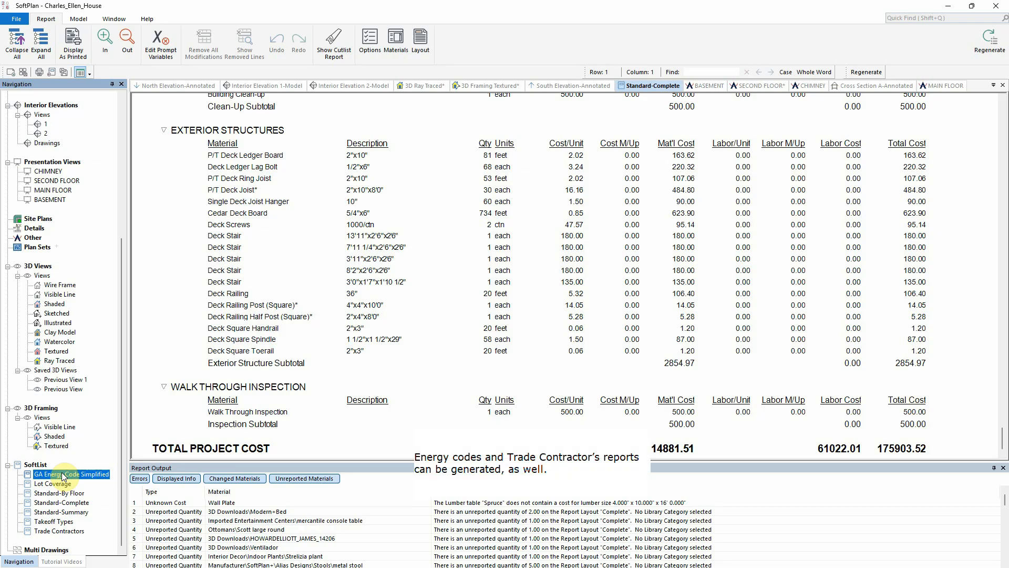
double_click(63, 476)
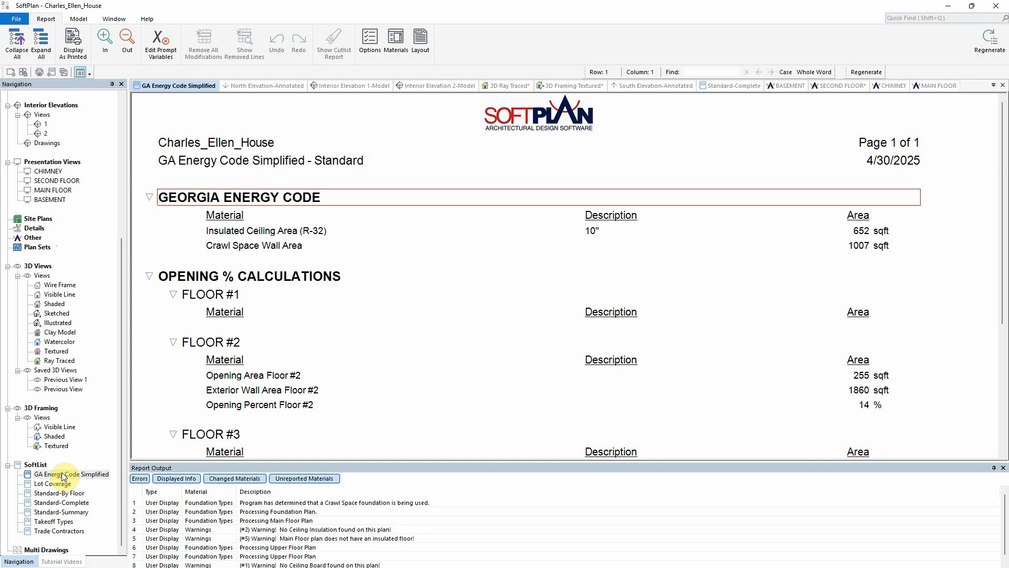
double_click(66, 493)
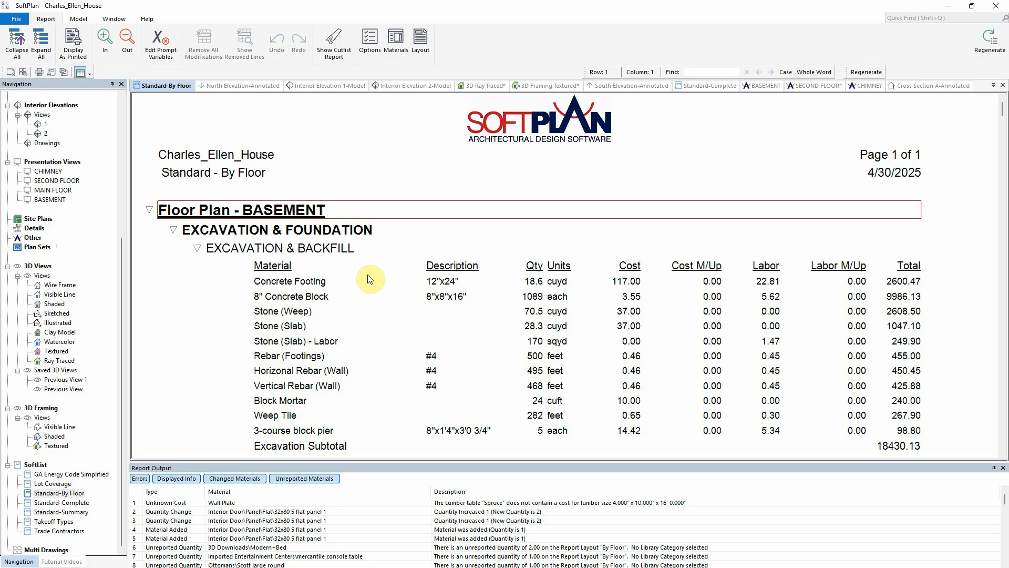
Step: Look through the Standard-By Floor report's material lists and search the report for 2x4
scroll(367, 279, "down", 10)
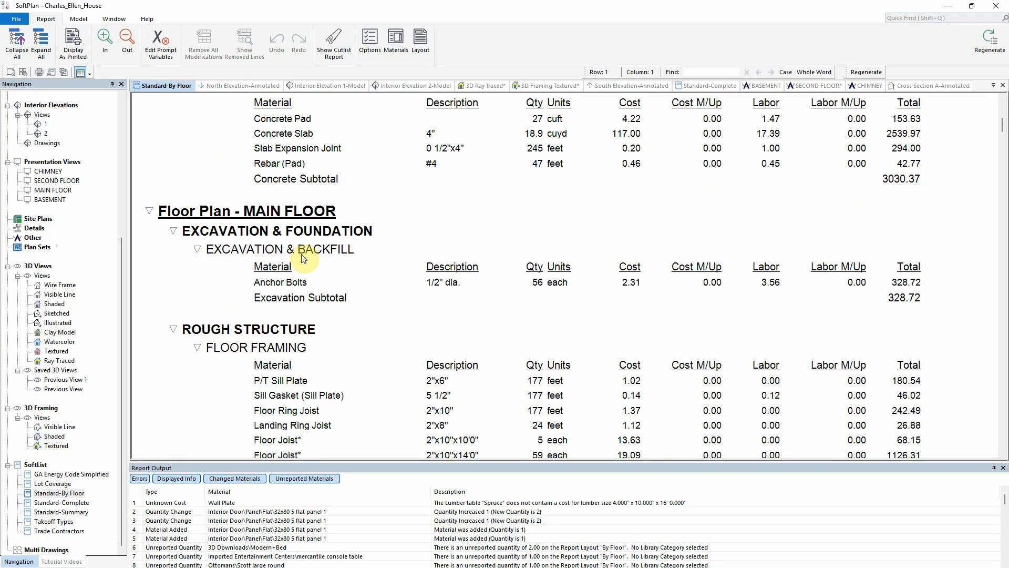
scroll(351, 276, "down", 5)
scroll(348, 273, "down", 3)
scroll(347, 274, "down", 1)
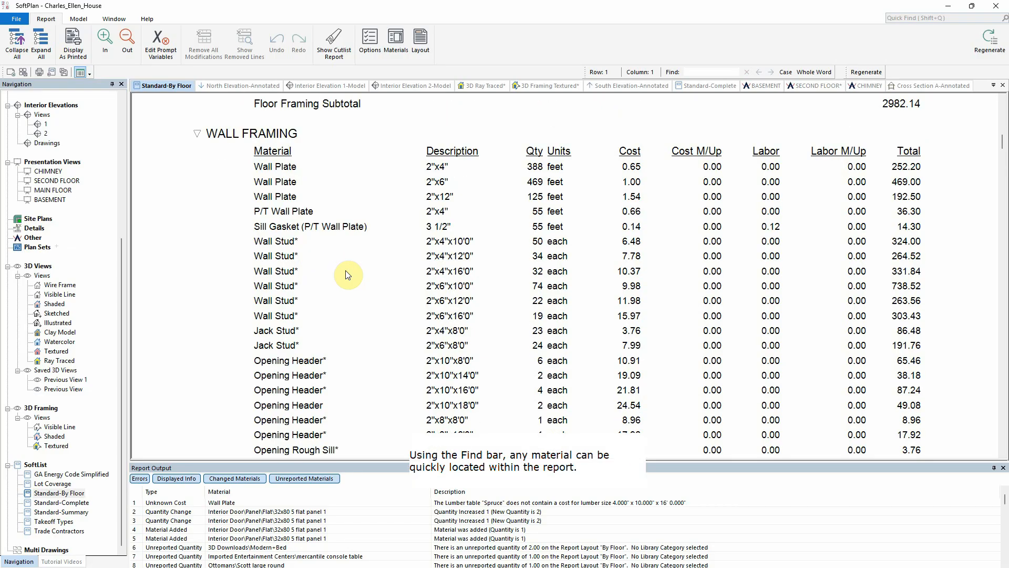
left_click(695, 74)
type("2x4")
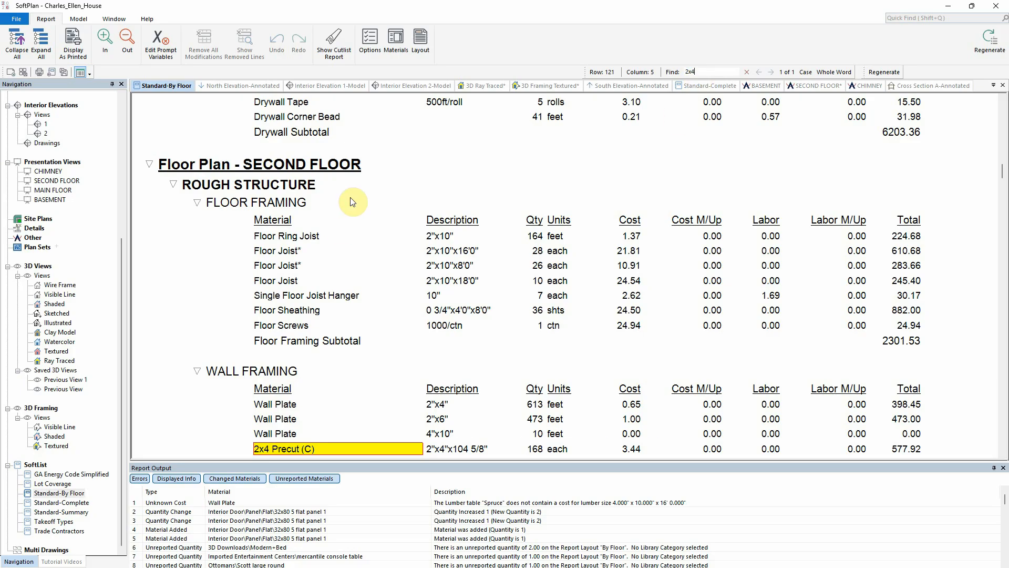
Step: Highlight the entities of the 2x4 Precut (C) wall framing material on the SECOND FLOOR drawing
right_click(295, 447)
mouse_move(345, 498)
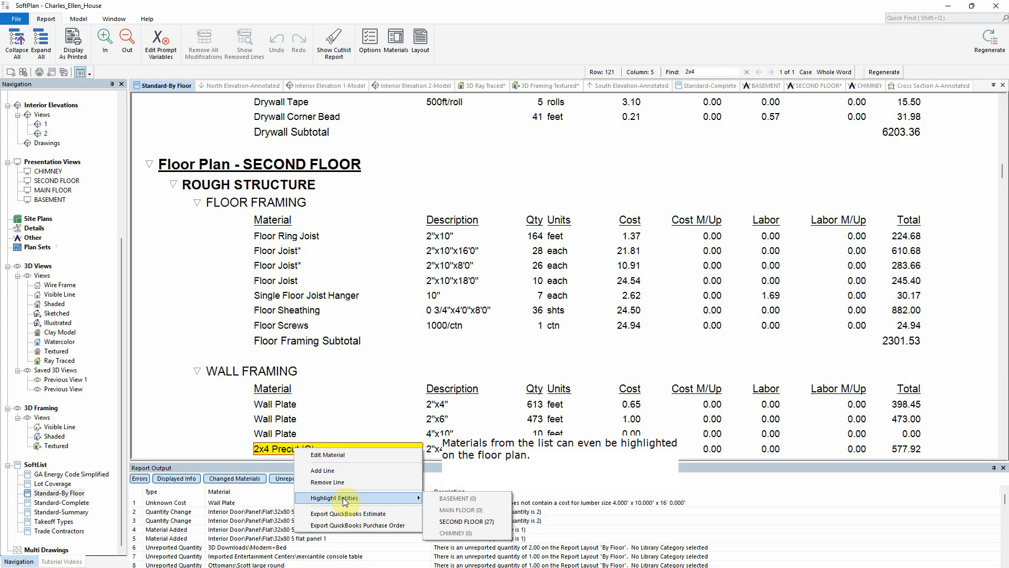
left_click(491, 522)
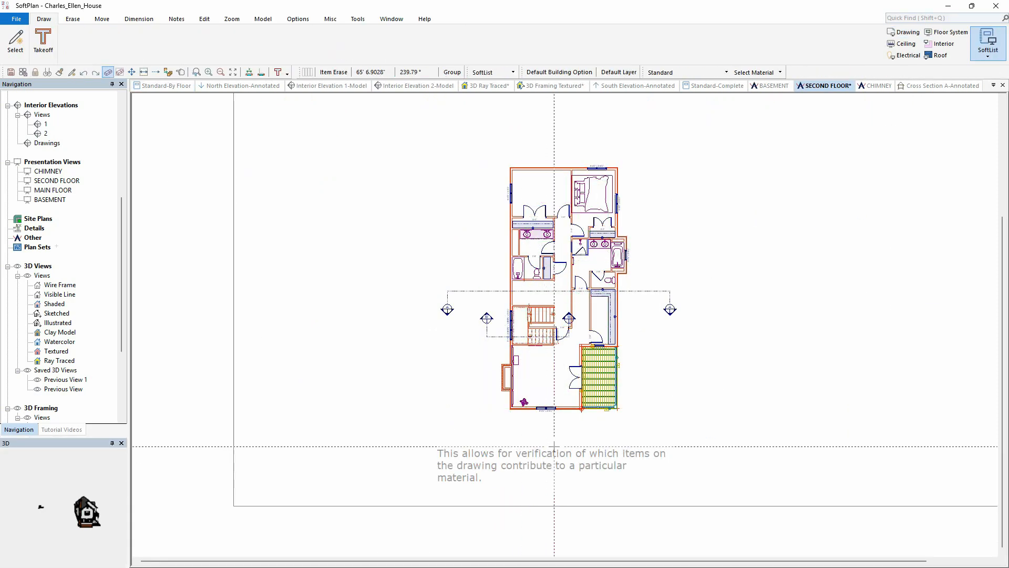
left_click(982, 46)
left_click(983, 46)
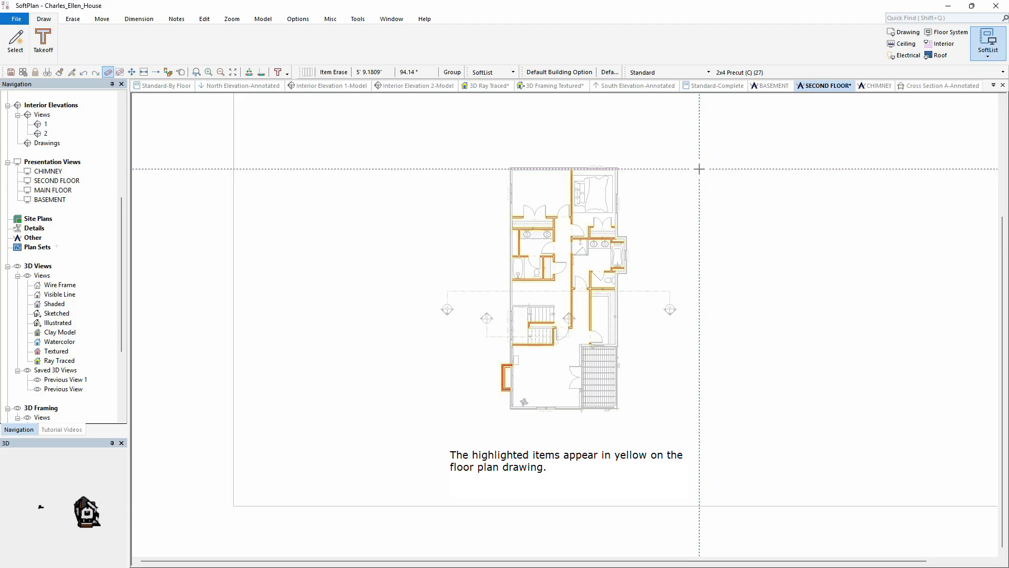
Step: Return to the Standard-Complete report and open its export options
left_click(714, 90)
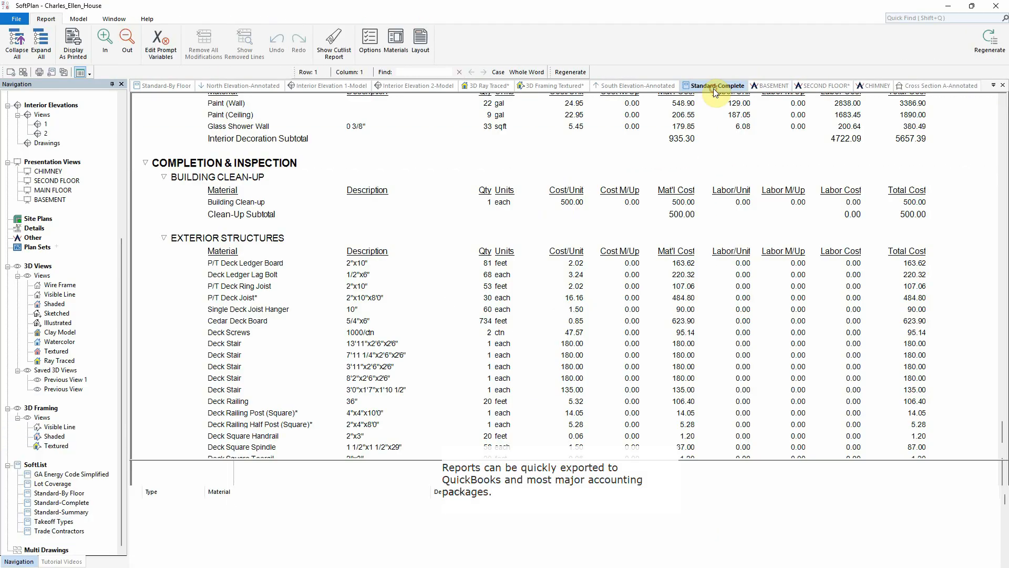
left_click(17, 20)
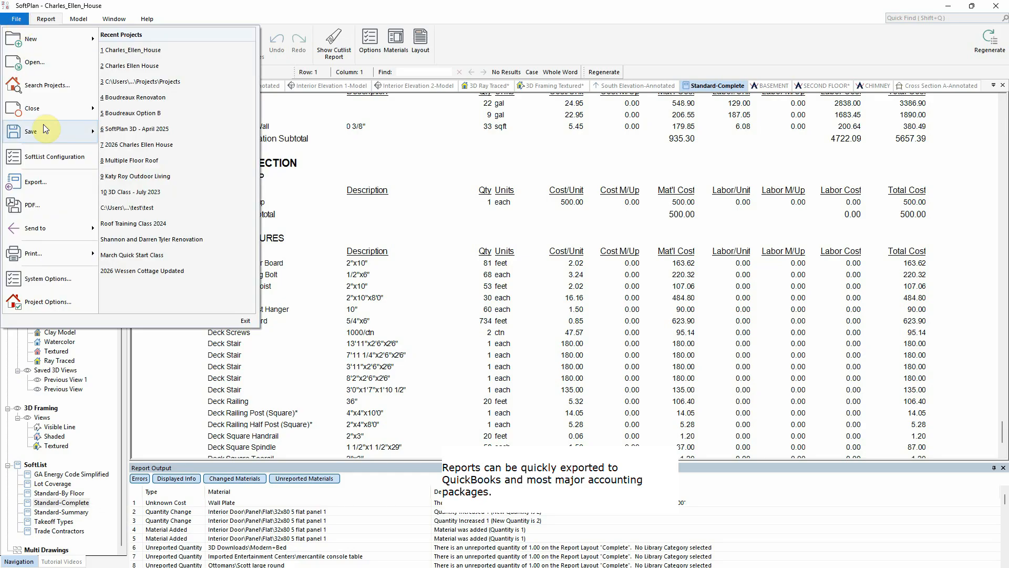
left_click(46, 181)
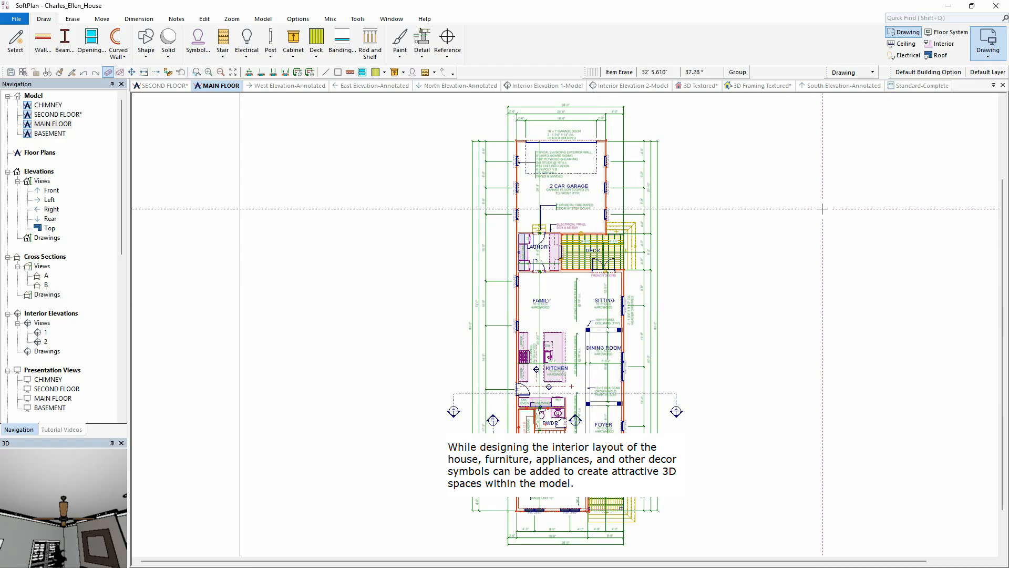
Step: In the MAIN FLOOR drawing, rename Layer 1 as Furniture and make that layer visible and faded
scroll(561, 474, "up", 5)
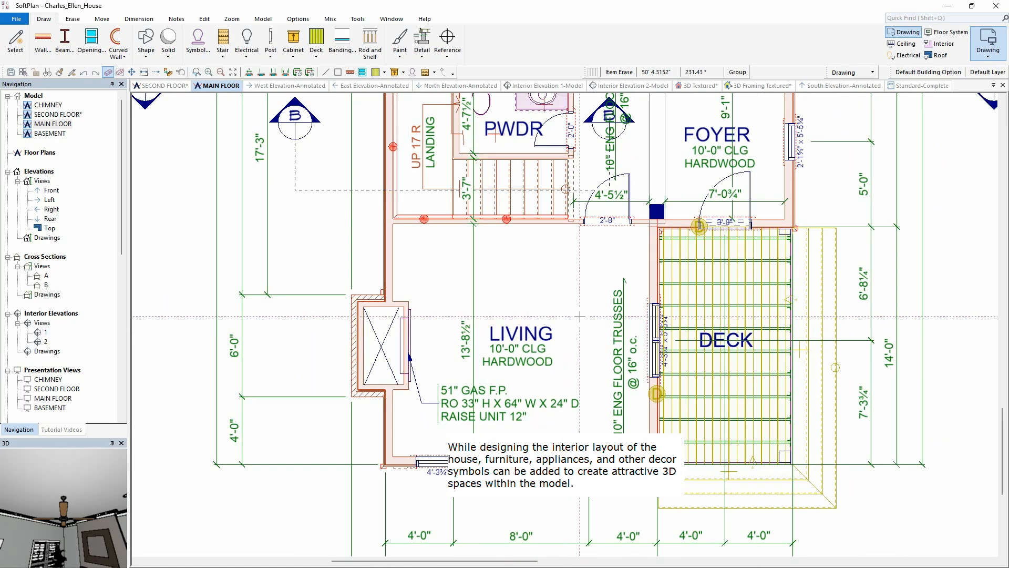
left_click(989, 74)
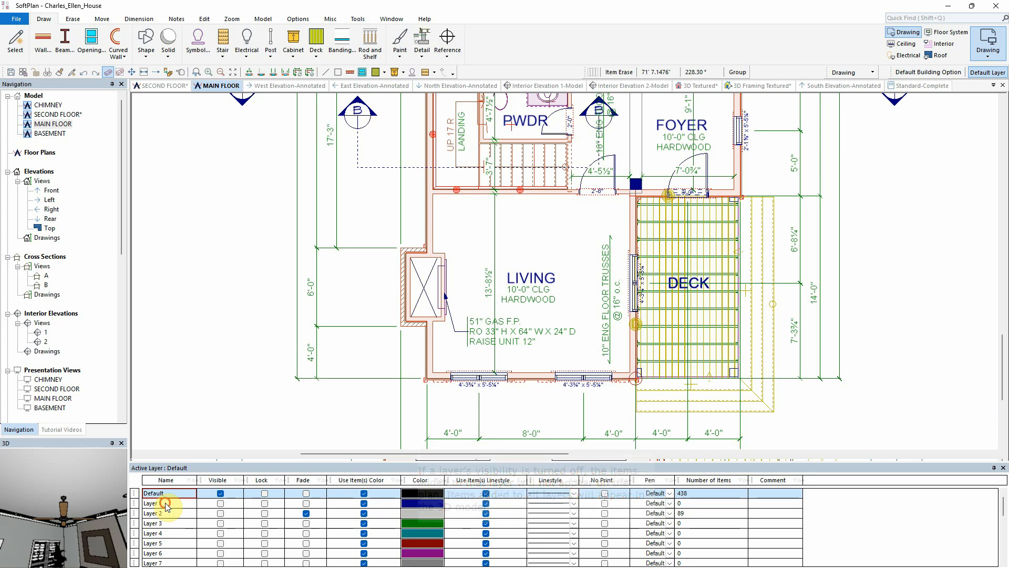
left_click(166, 502)
left_click(165, 503)
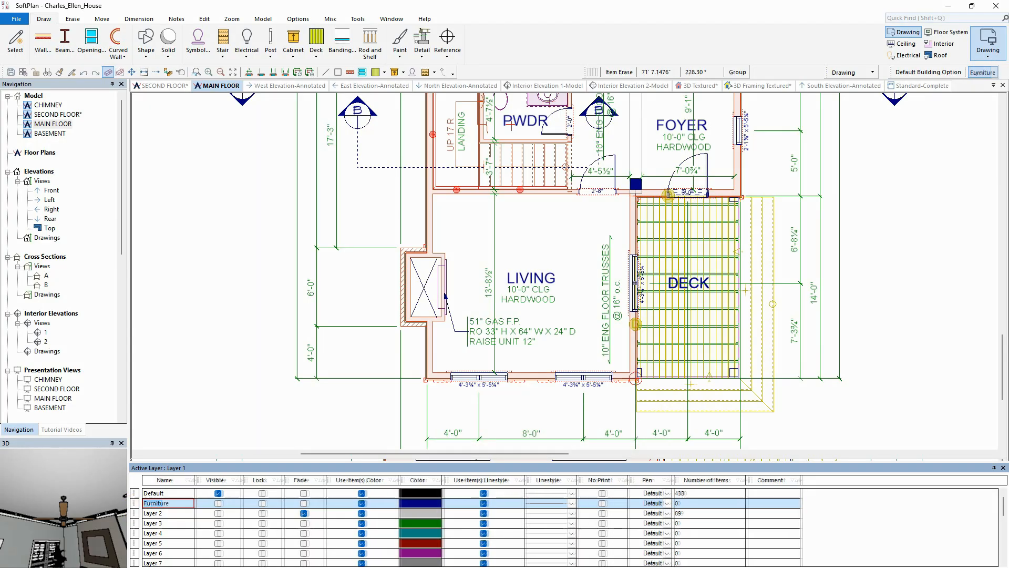
left_click(218, 503)
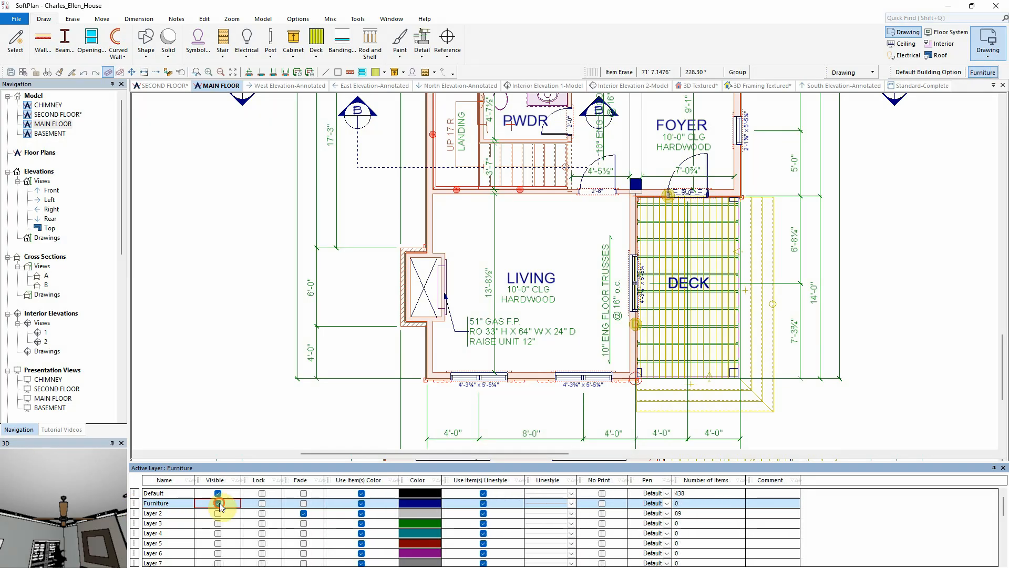
left_click(303, 504)
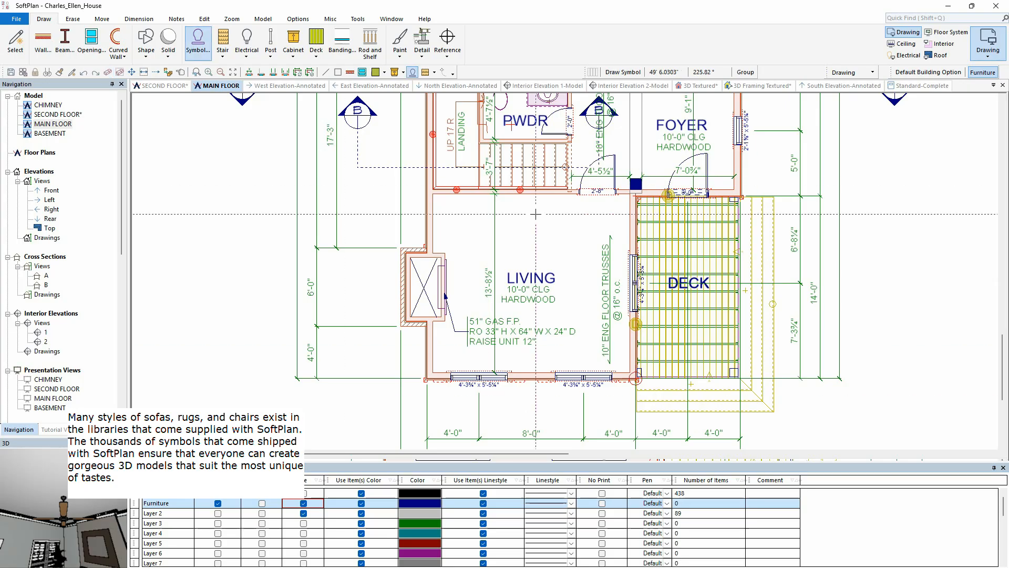
Step: Place a Bolton 1 sofa symbol in the living room in front of the exterior wall with the two windows
right_click(537, 224)
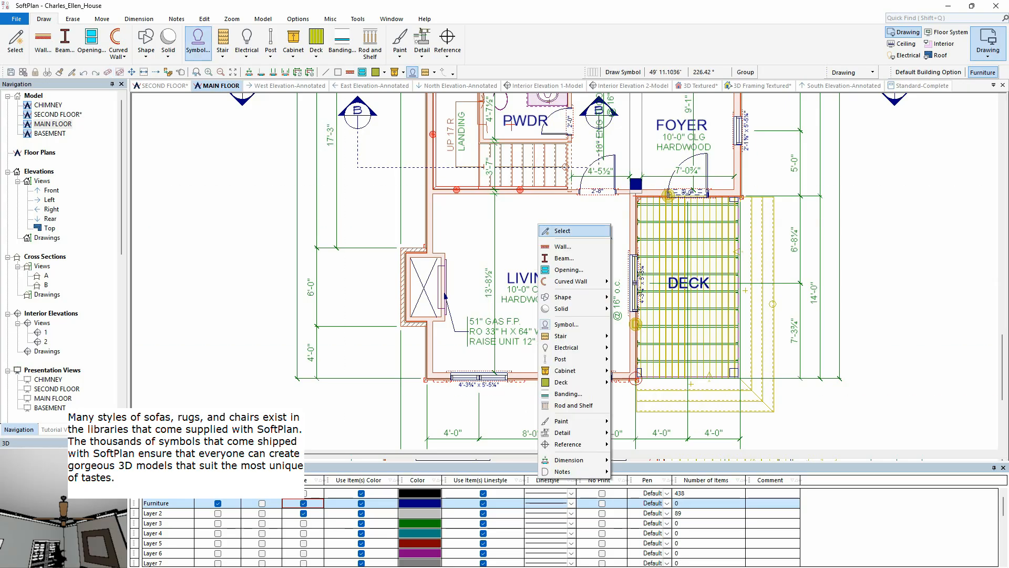
left_click(566, 325)
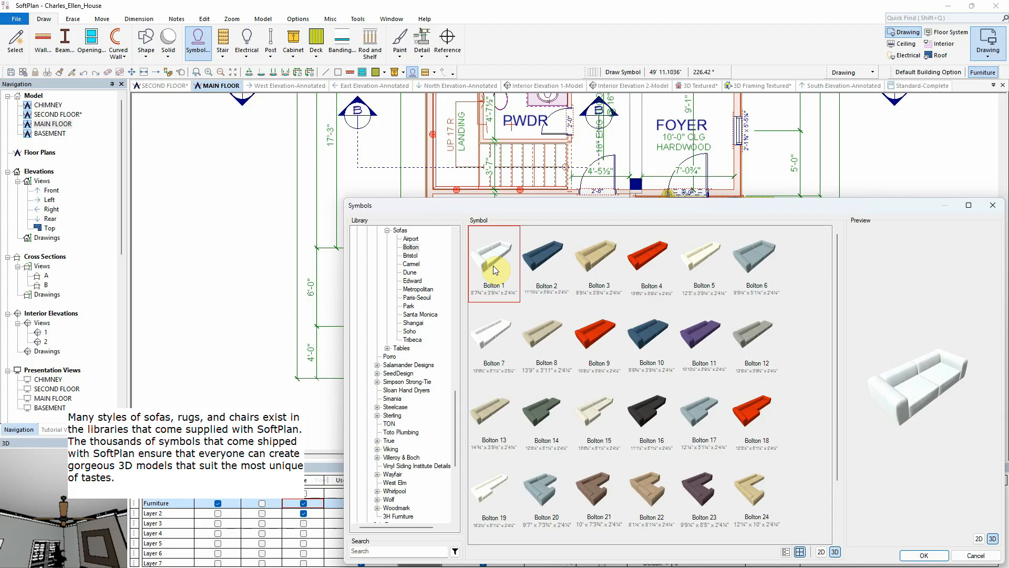
left_click(923, 555)
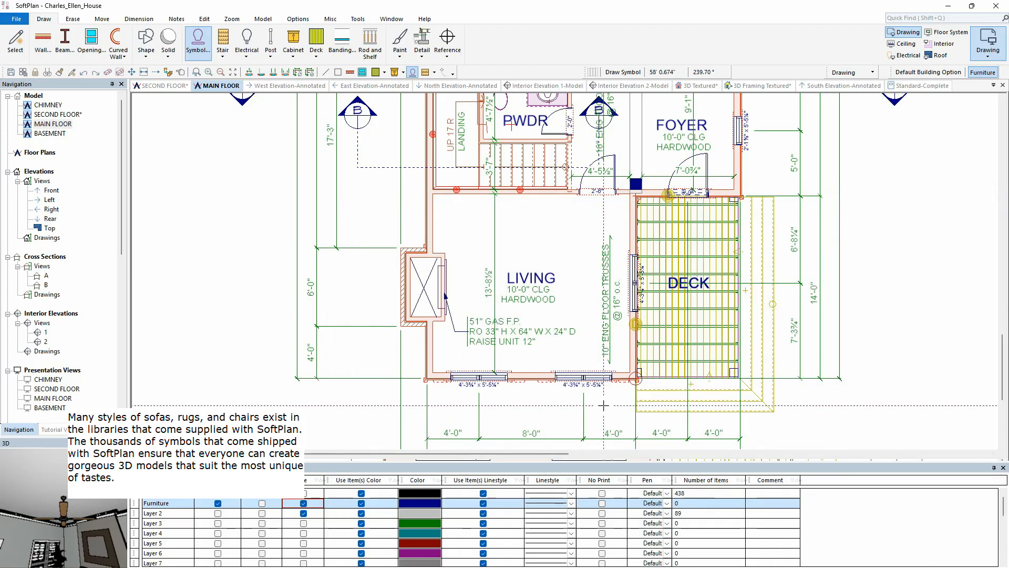
left_click(531, 368)
Step: Place an armchair - circle symbol in the living room near the wall by the stairs
right_click(528, 229)
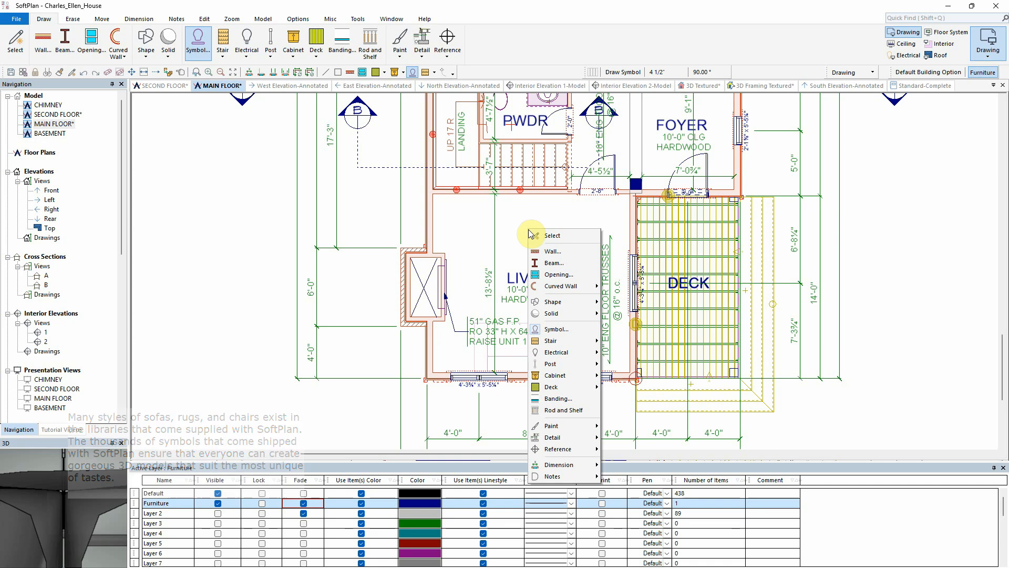
left_click(572, 329)
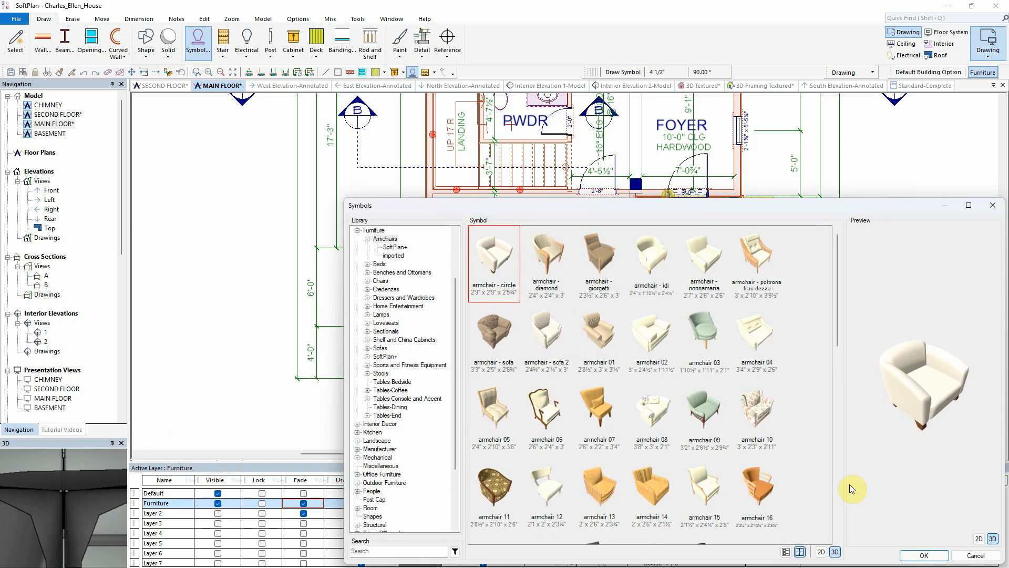
left_click(917, 547)
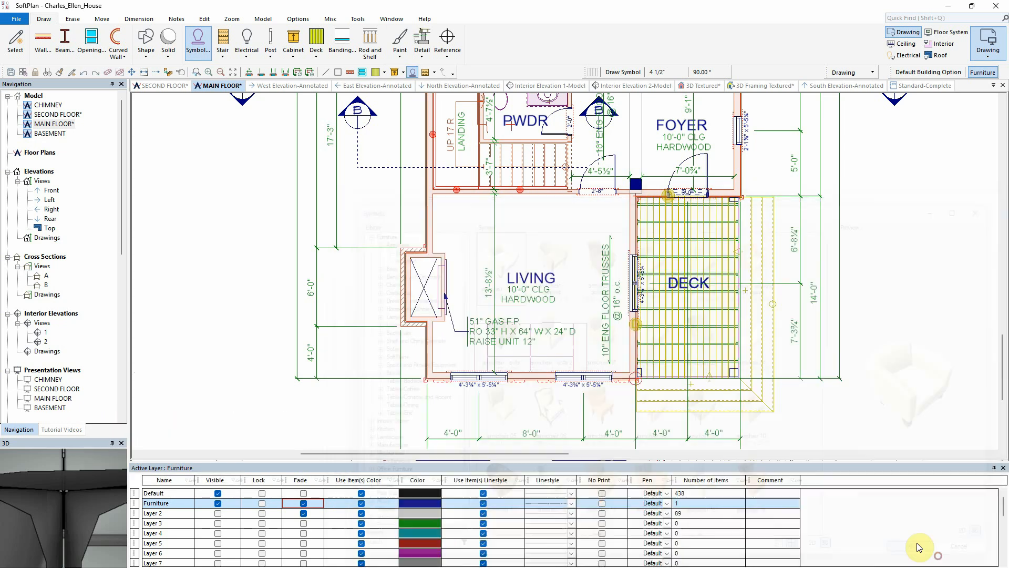
left_click(461, 211)
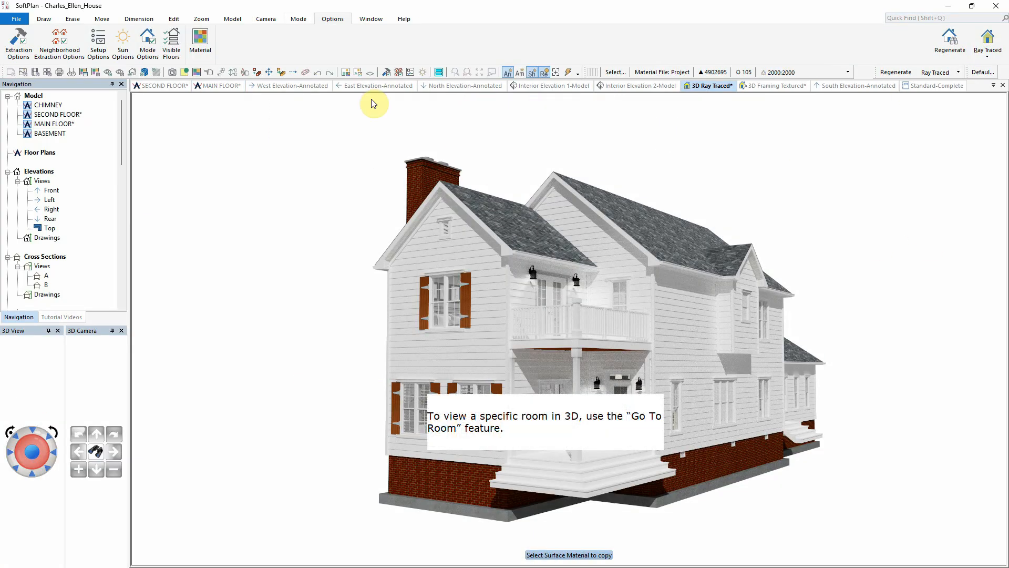
Step: Go to the FOYER - main floor room in the 3D model to view its interior
left_click(266, 19)
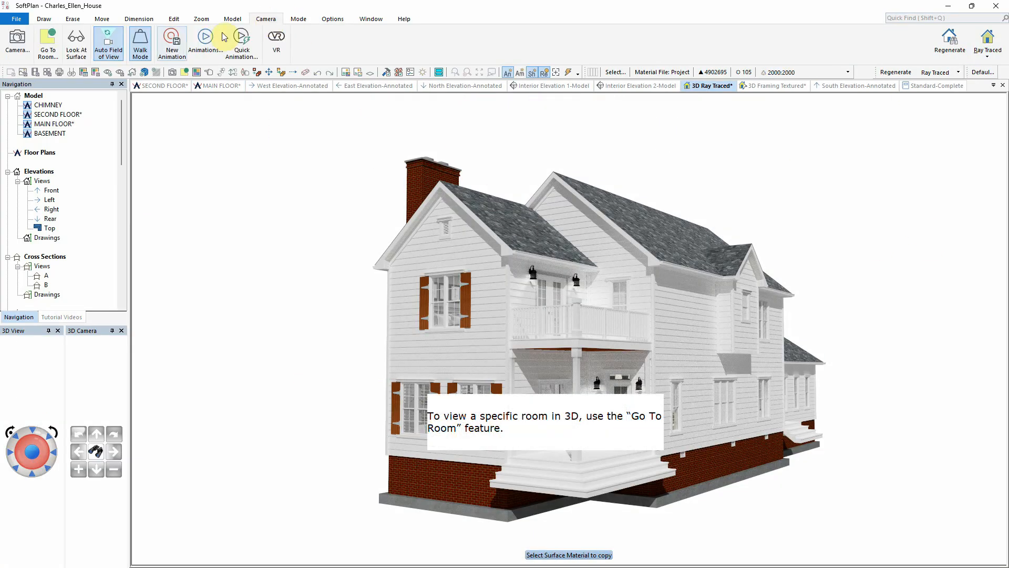
left_click(50, 45)
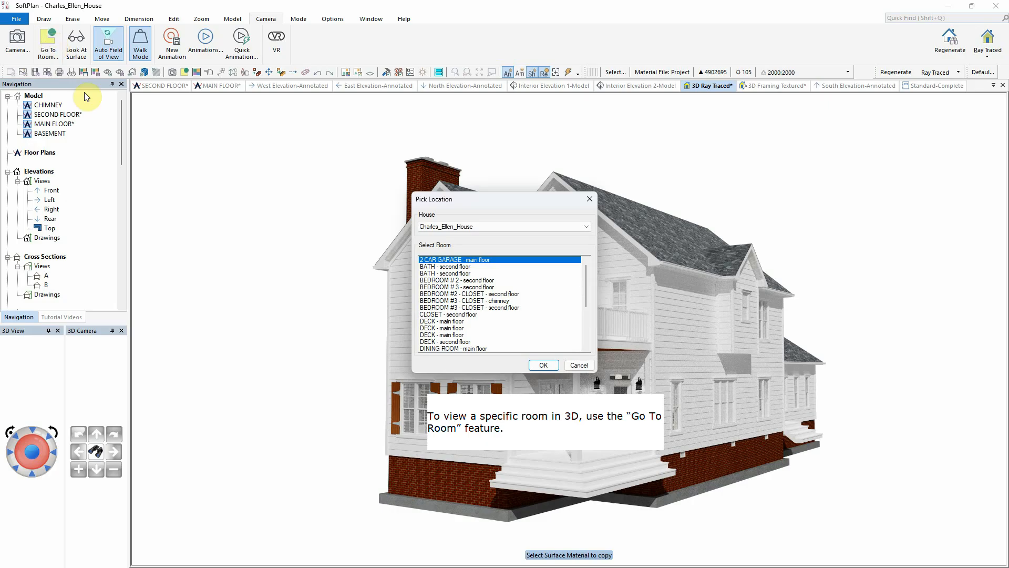
scroll(457, 313, "down", 2)
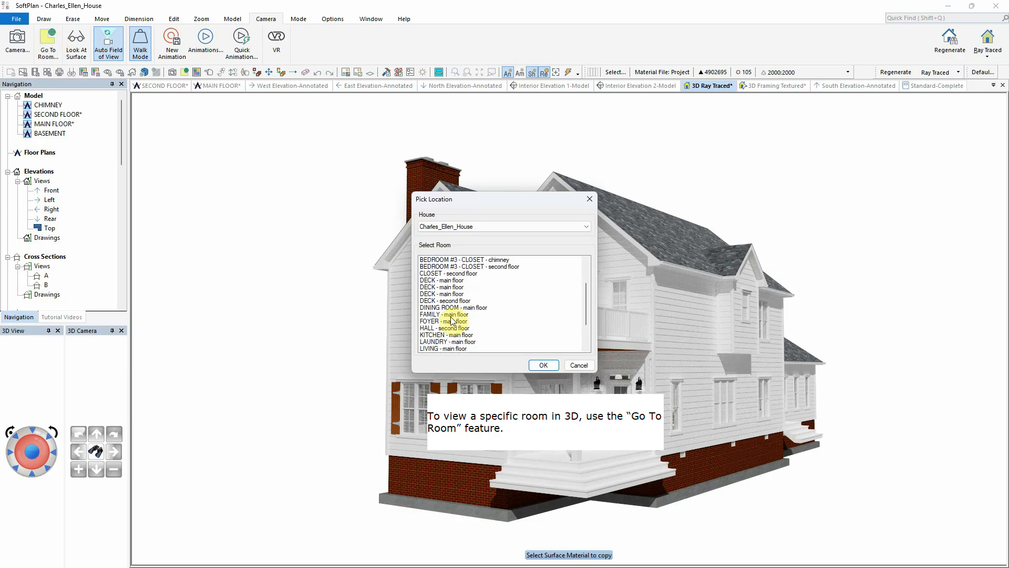
left_click(449, 321)
left_click(543, 365)
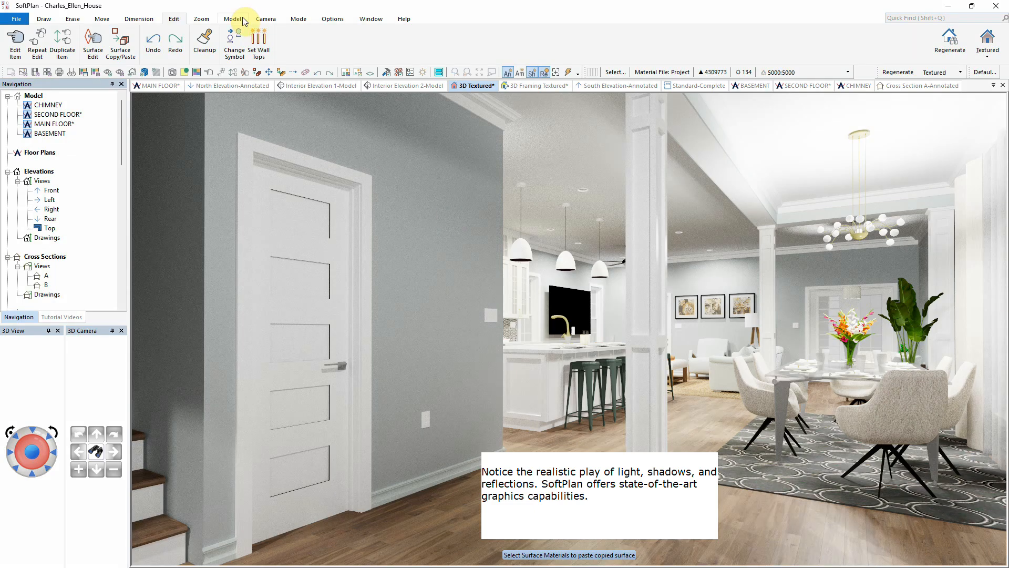
Step: Move the 3D view to the LIVING - main floor room
left_click(266, 19)
left_click(48, 43)
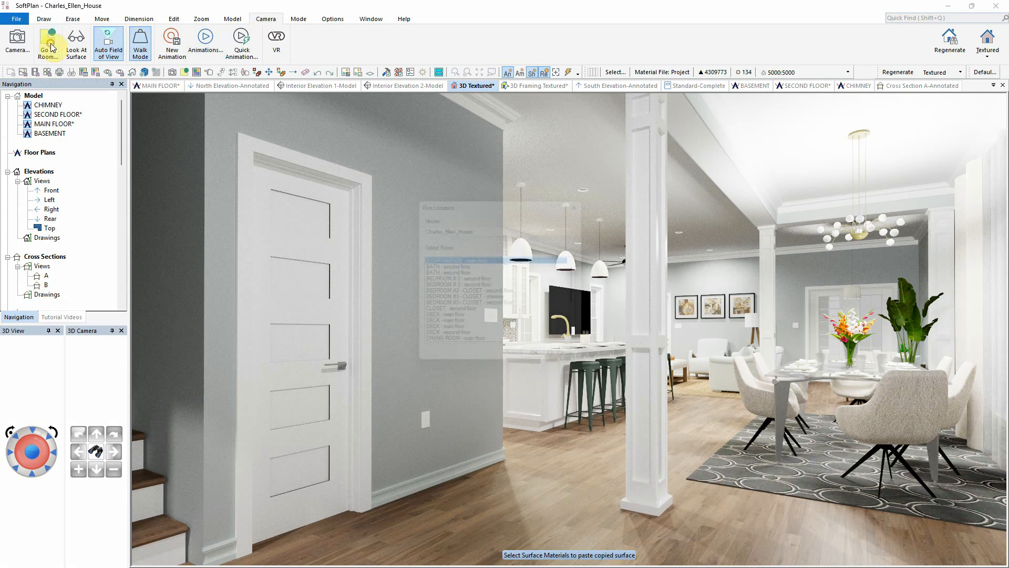
scroll(462, 342, "down", 2)
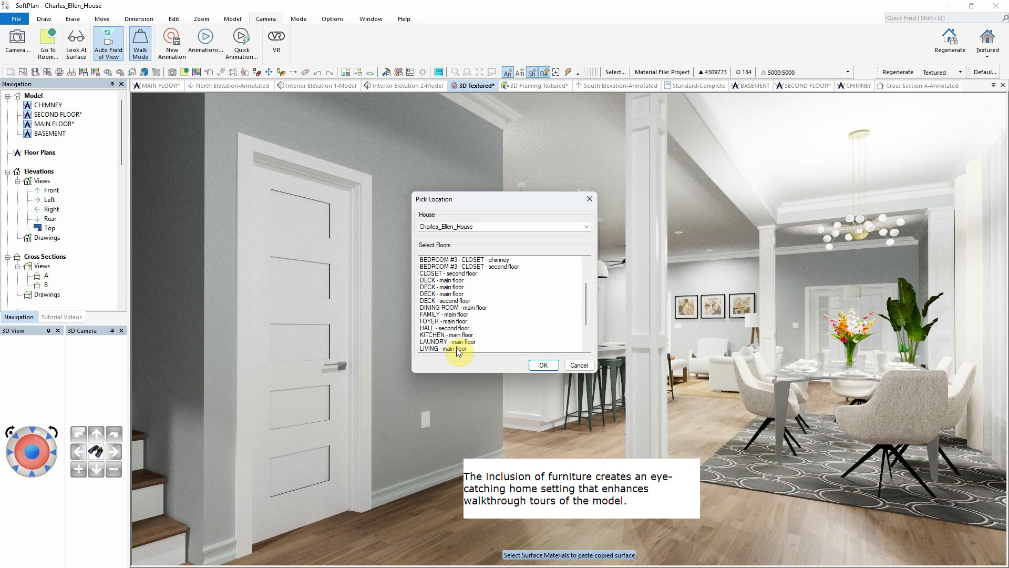
left_click(455, 348)
left_click(545, 366)
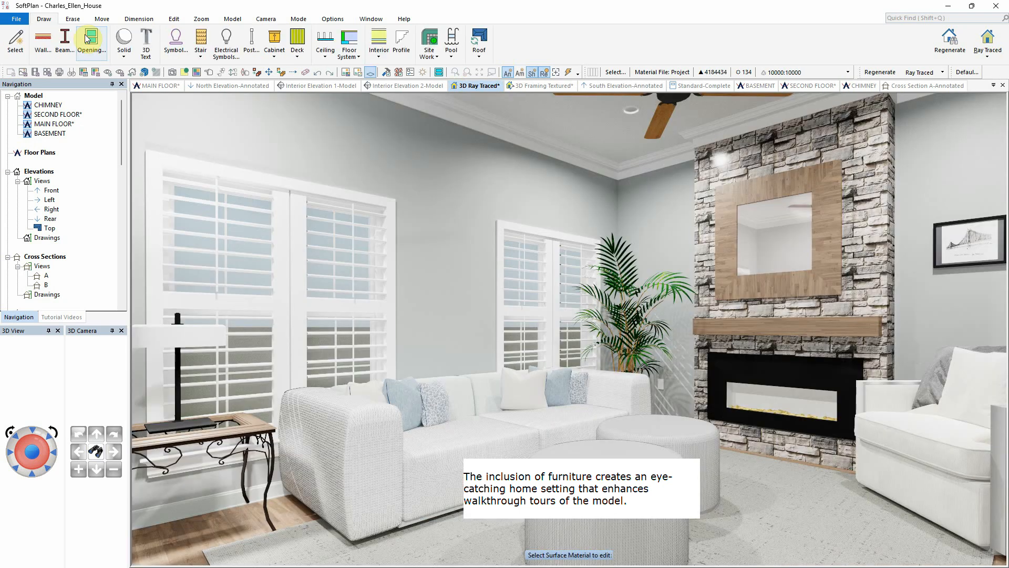
Step: Move the 3D view to the MASTER BEDROOM - second floor room
left_click(235, 37)
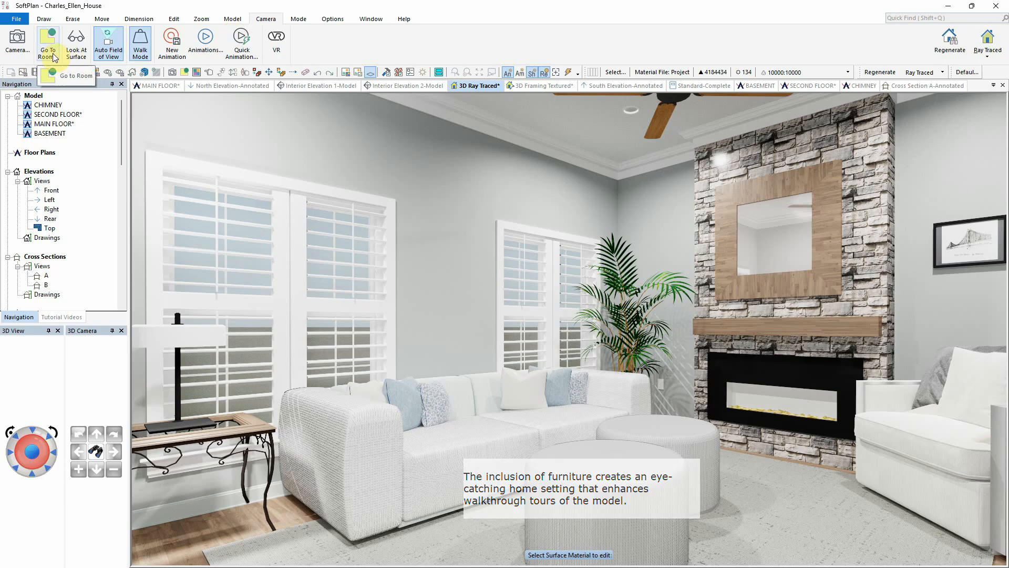
left_click(48, 42)
scroll(447, 288, "down", 3)
scroll(447, 288, "down", 1)
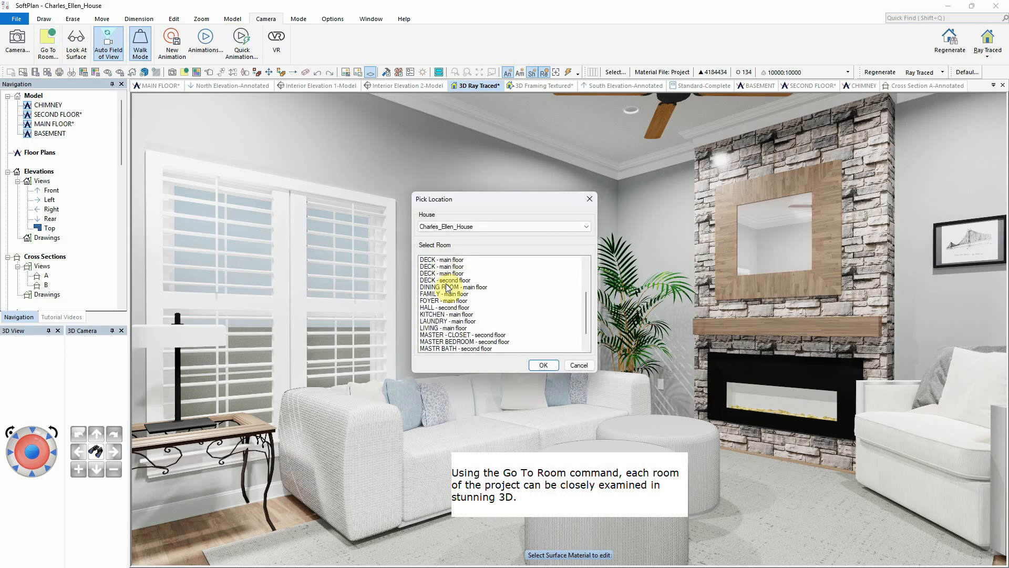
scroll(454, 306, "down", 3)
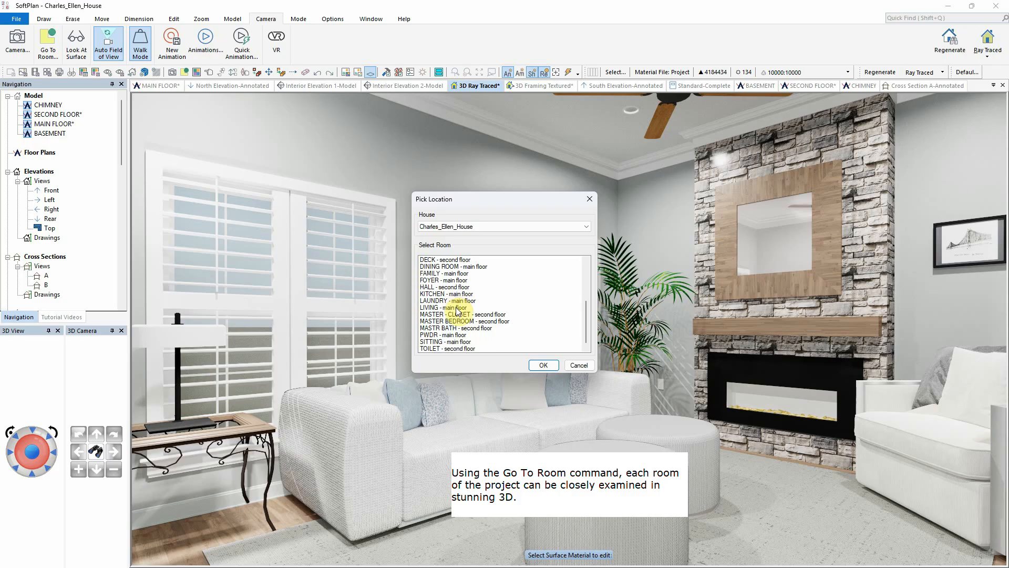
left_click(458, 321)
left_click(543, 364)
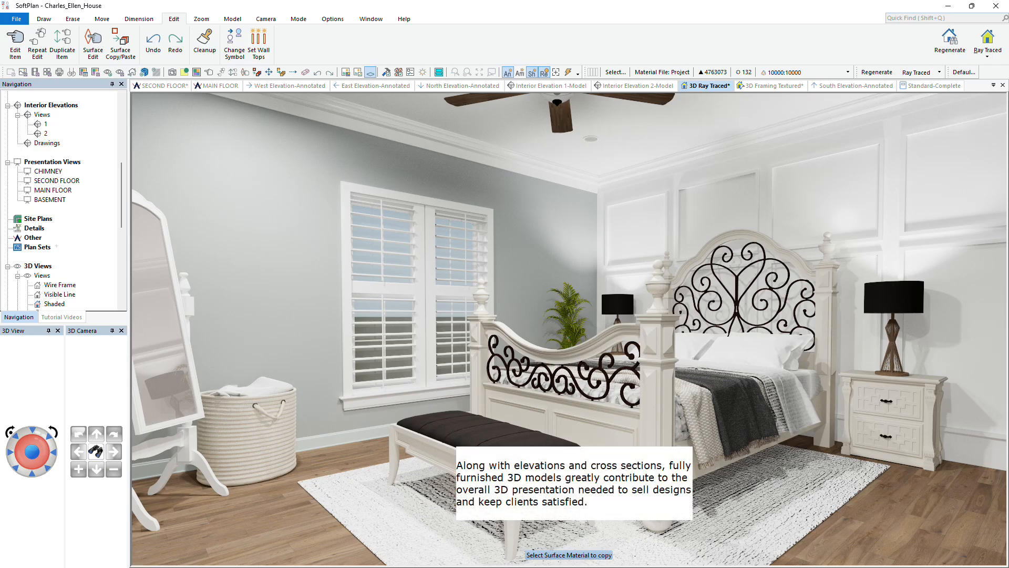
Step: Move the 3D view to the BEDROOM # 2 - second floor room
left_click(267, 19)
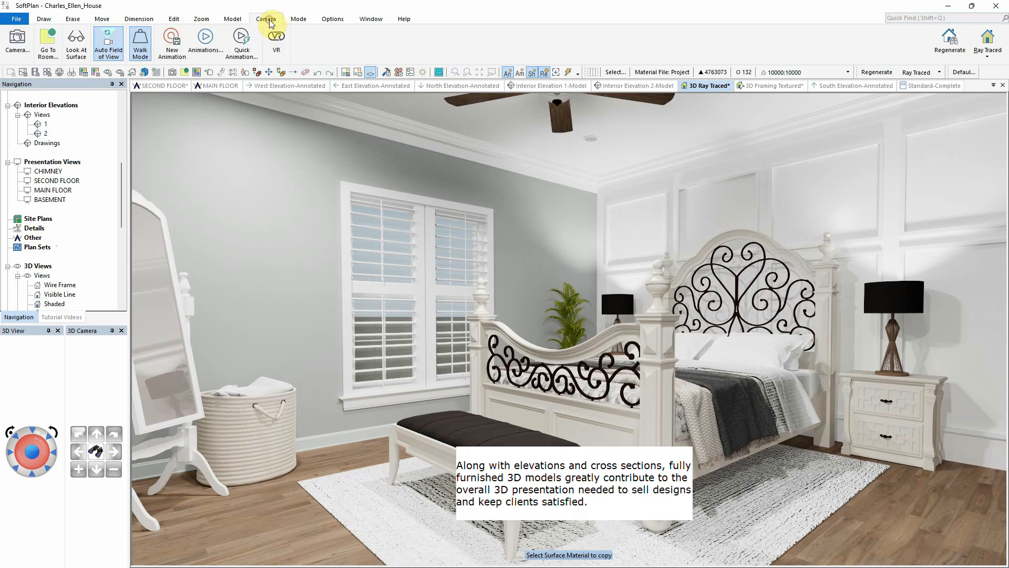
left_click(47, 39)
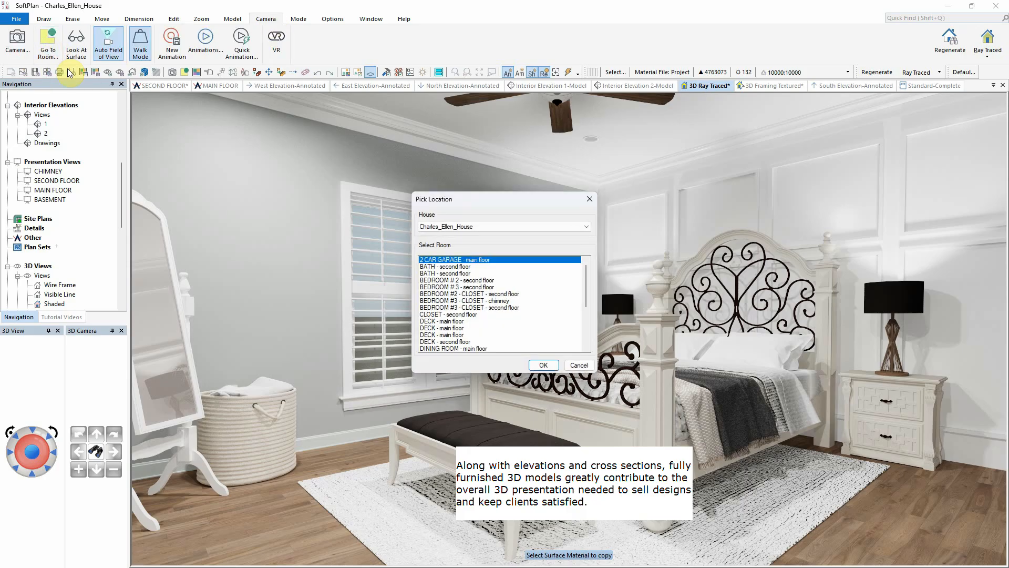
left_click(463, 280)
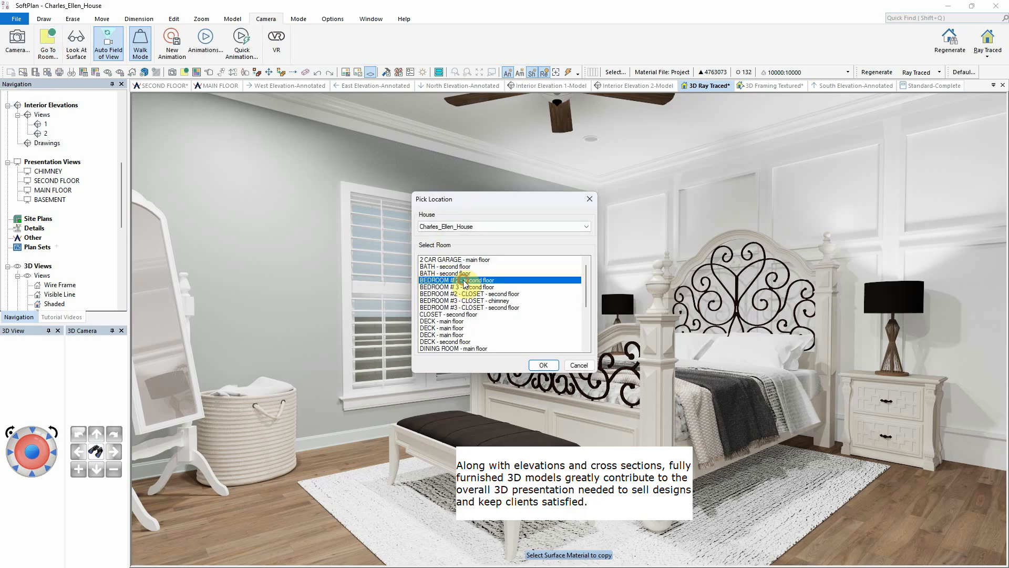
left_click(546, 368)
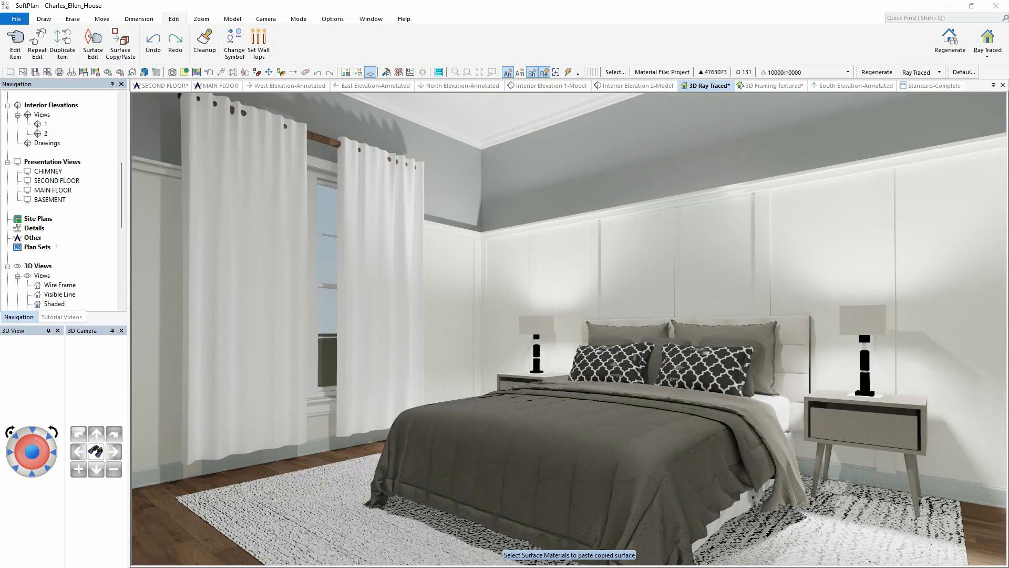
Step: Move the 3D view to the BEDROOM # 3 - second floor room
left_click(266, 19)
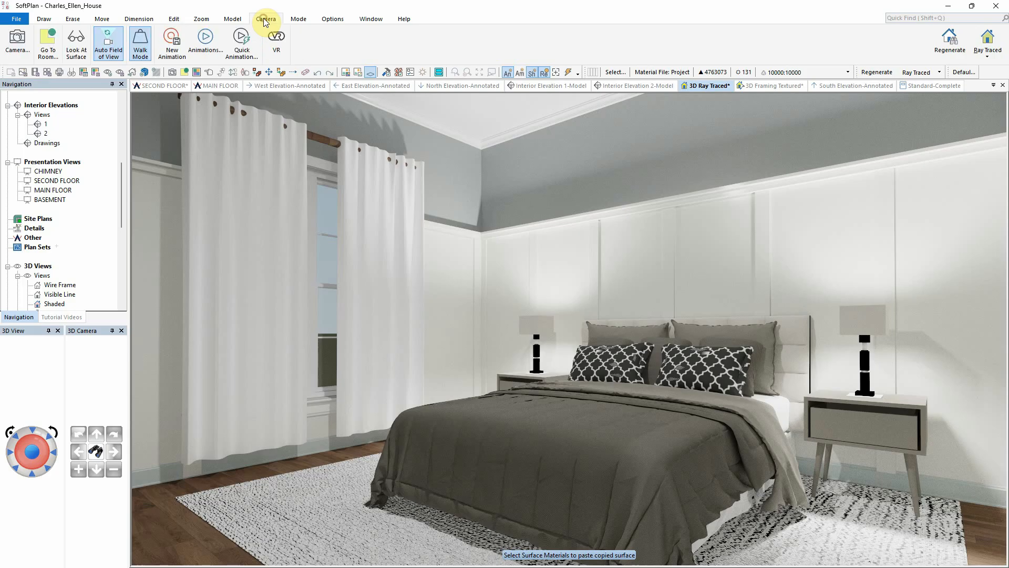
left_click(48, 45)
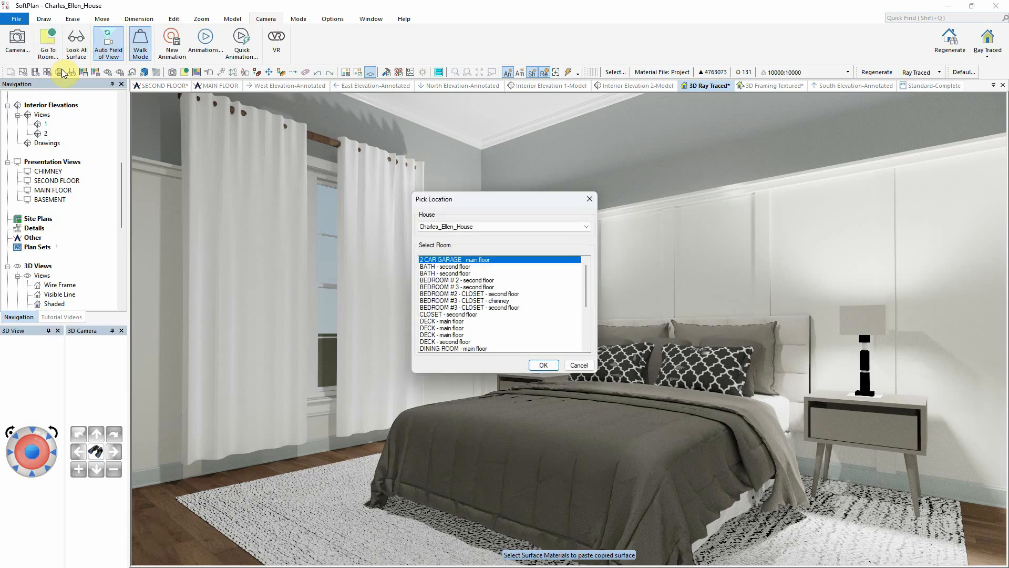
left_click(452, 287)
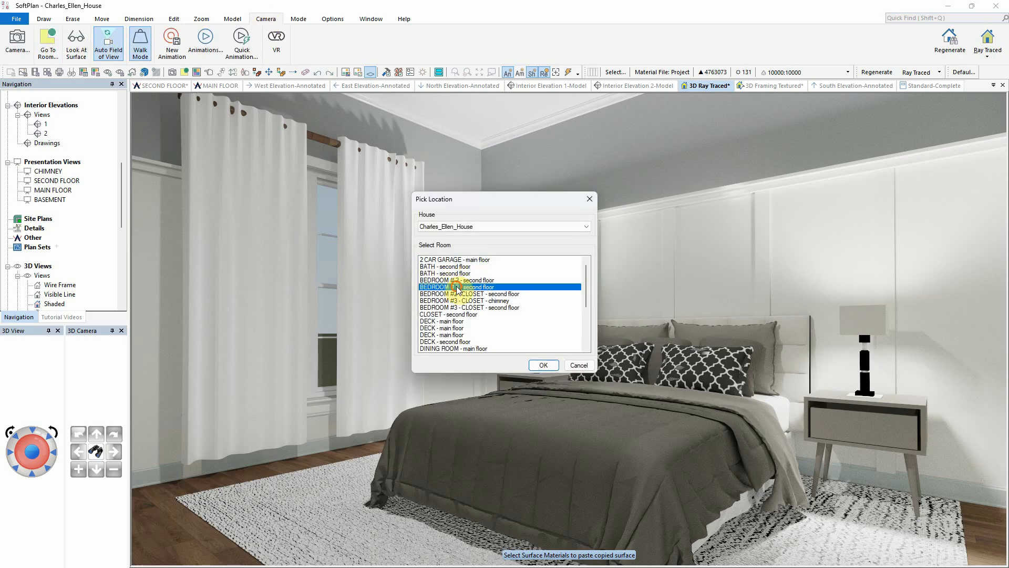
left_click(544, 365)
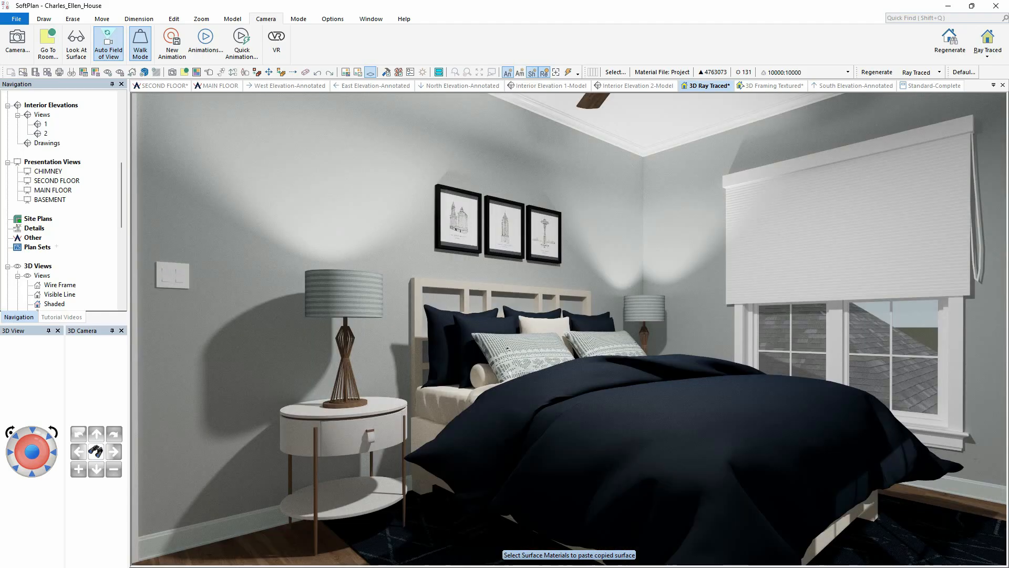
Step: Move the 3D view to the FAMILY - main floor room
left_click(48, 47)
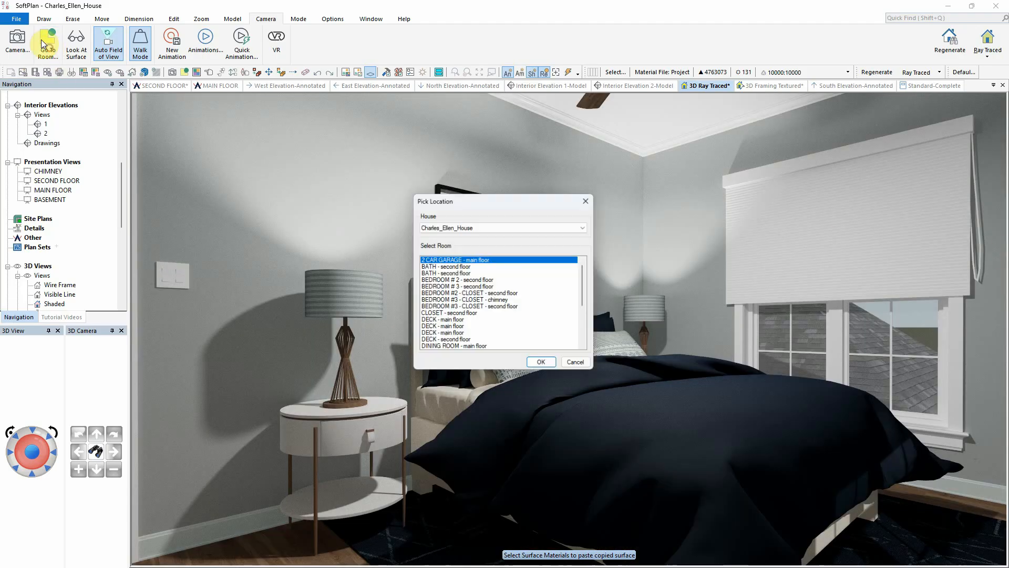
scroll(496, 317, "down", 2)
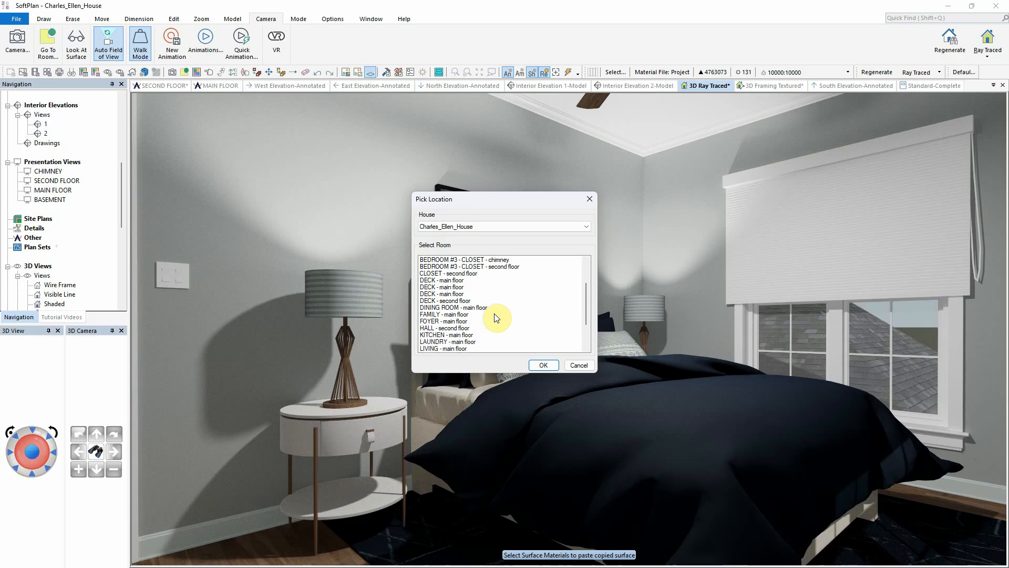
left_click(449, 307)
left_click(451, 314)
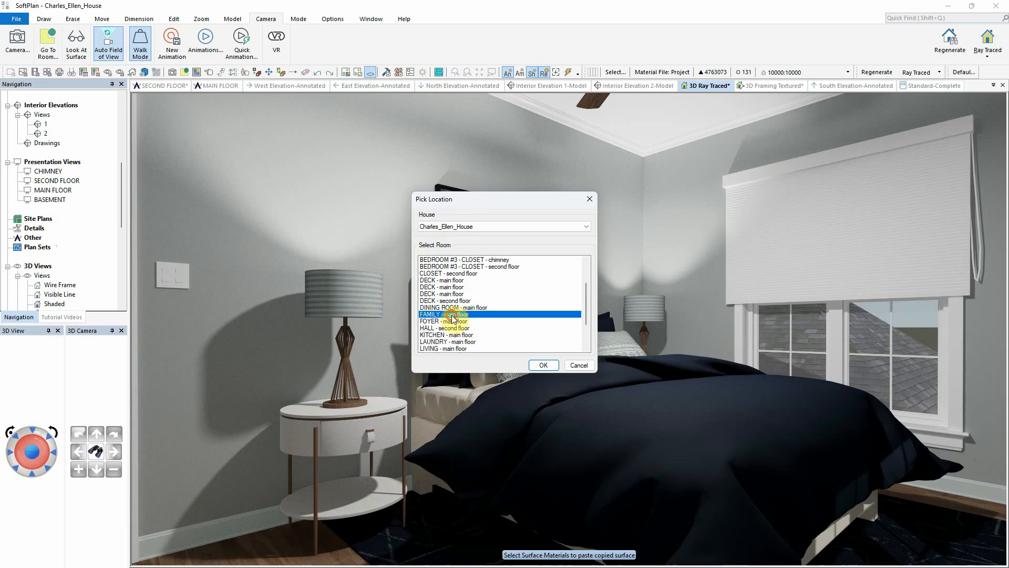
left_click(542, 365)
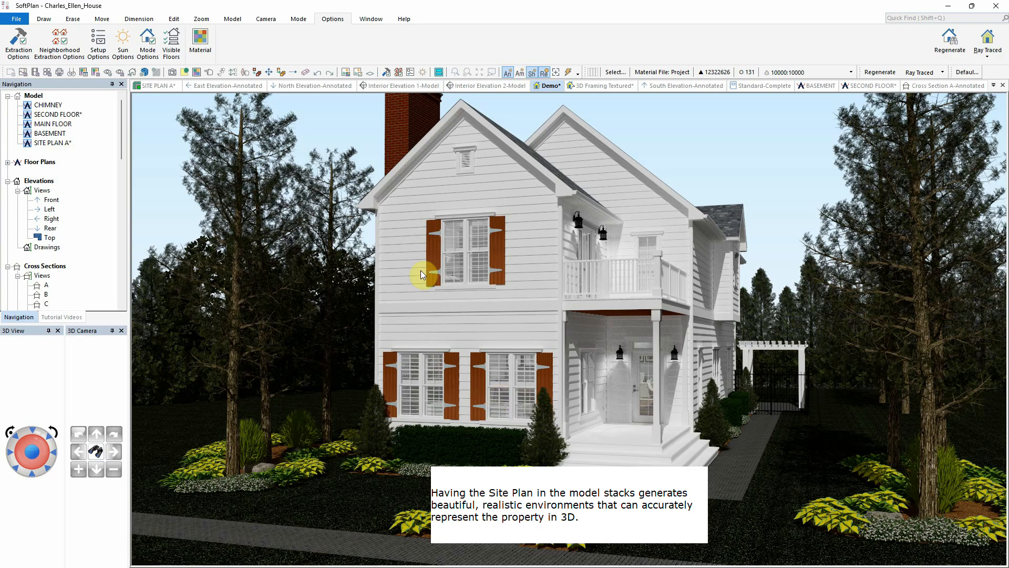
Step: Hide SITE PLAN A from the visible floors of the Demo 3D model
left_click(172, 40)
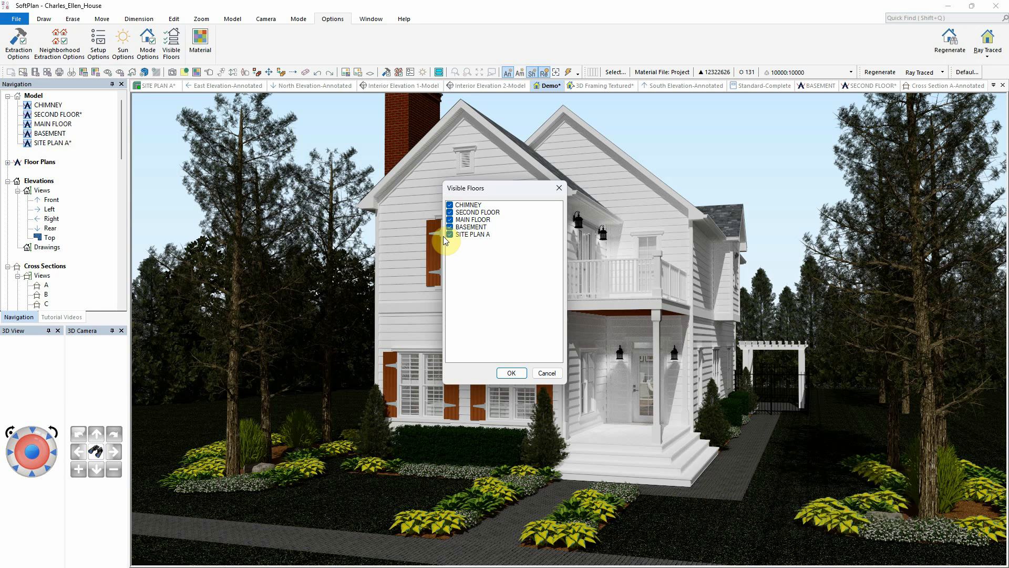
left_click(448, 235)
left_click(504, 371)
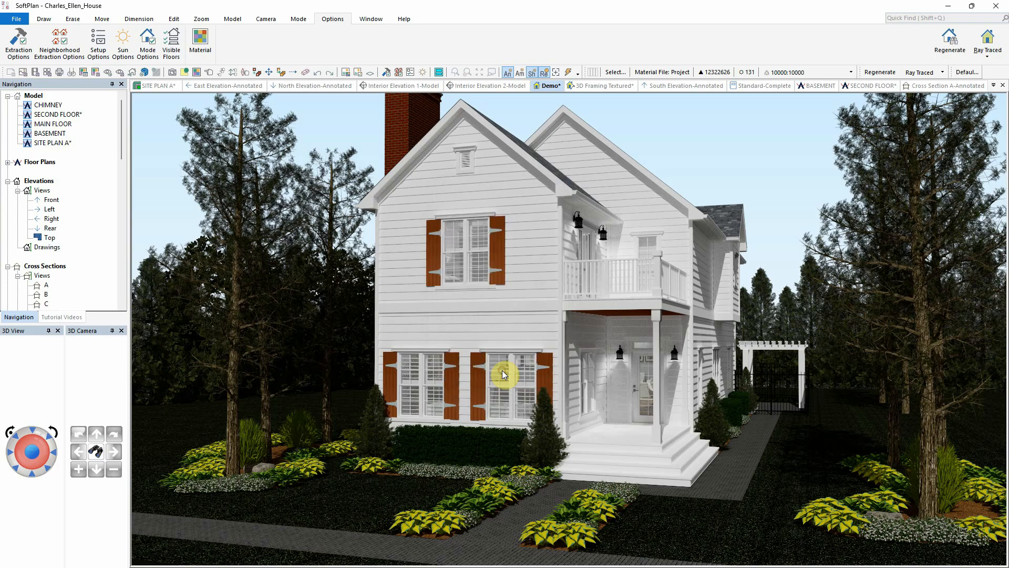
Step: Display the house model in Shaded mode, followed by Sketched mode
left_click(987, 42)
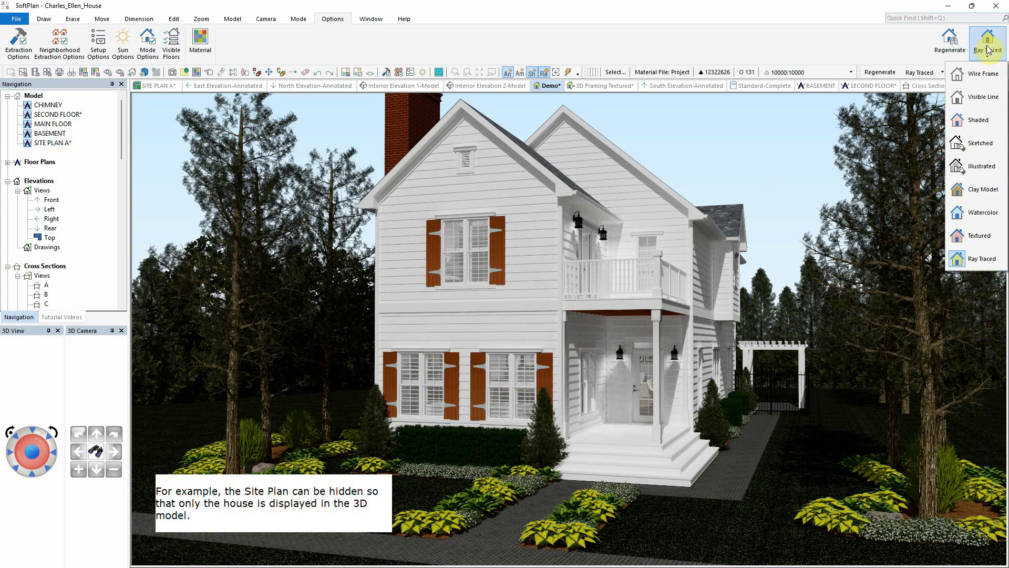
left_click(985, 120)
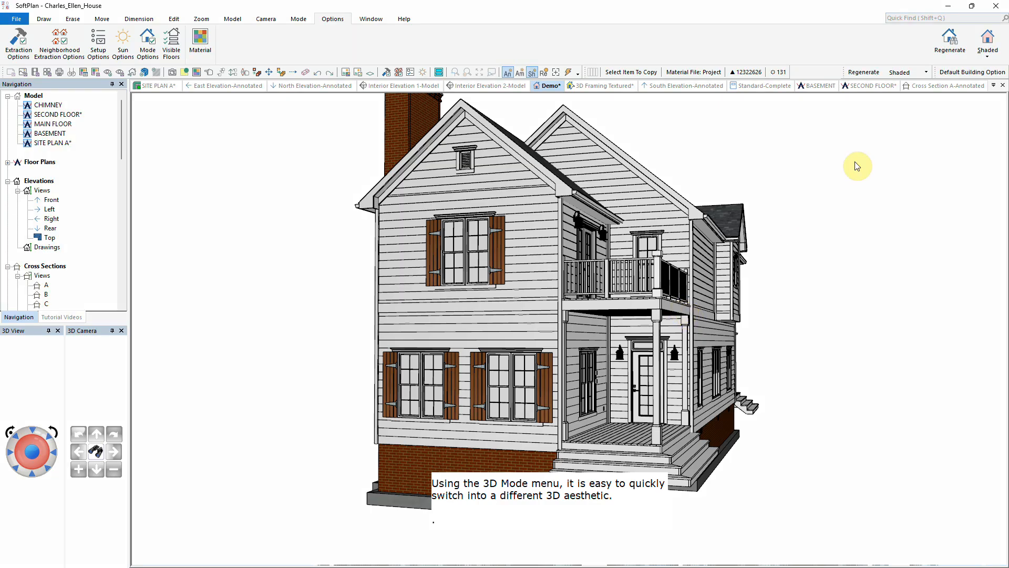
left_click(985, 53)
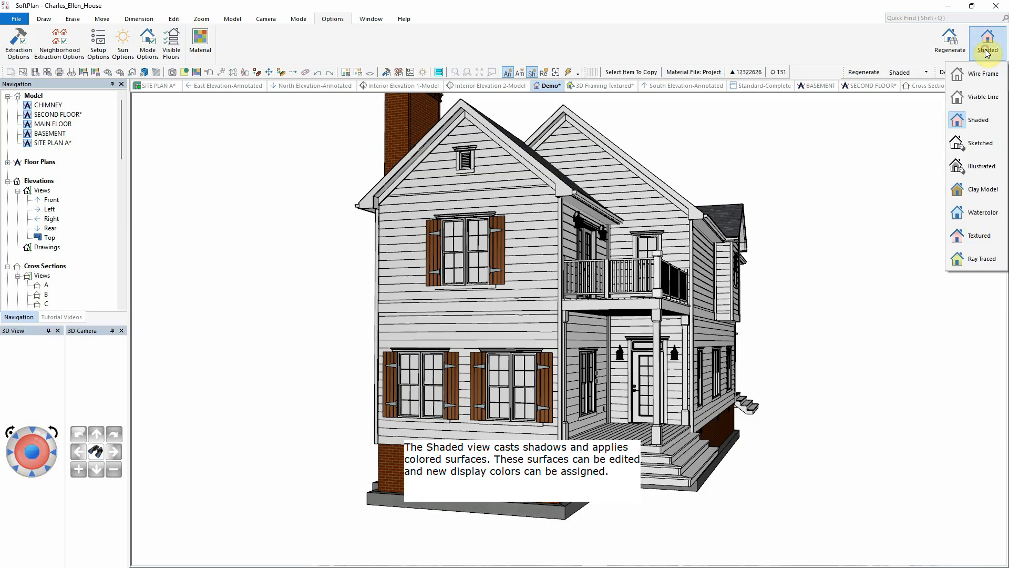
left_click(980, 143)
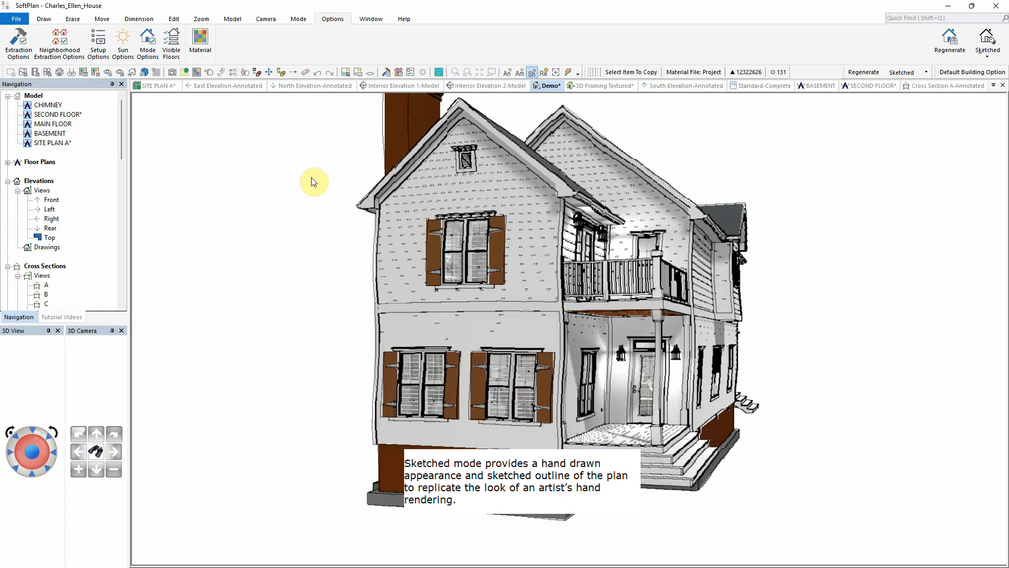
Step: Set the Sketch amount to 4 in the Sketched mode's line options
left_click(147, 42)
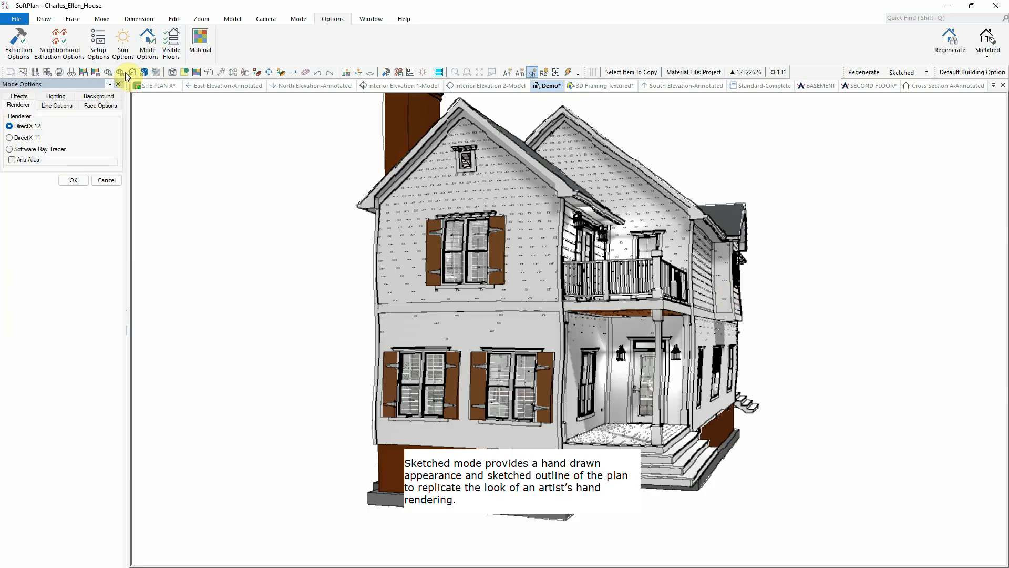
left_click(62, 105)
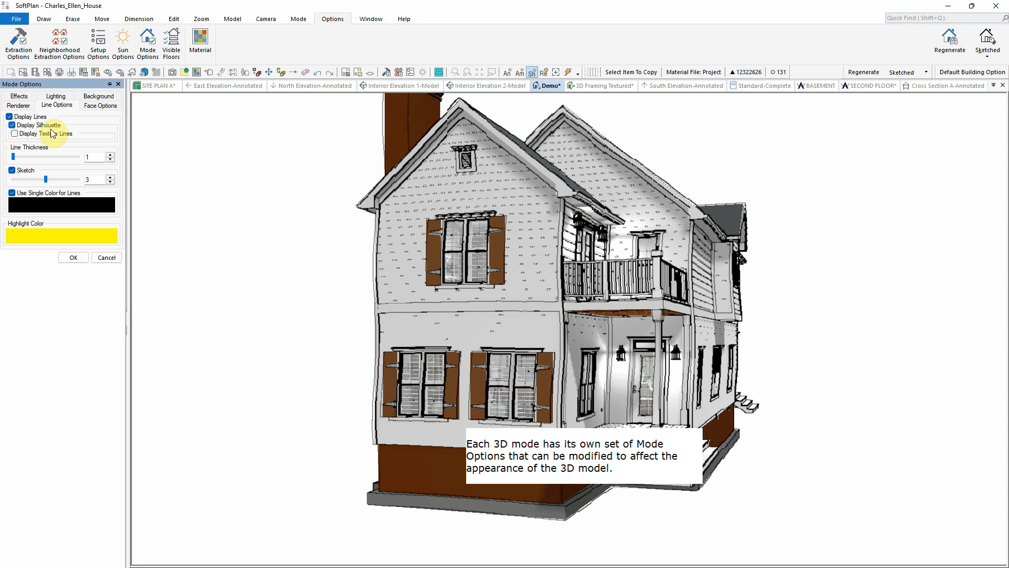
mouse_move(46, 179)
left_mouse_down()
mouse_move(21, 181)
mouse_move(50, 181)
left_mouse_up()
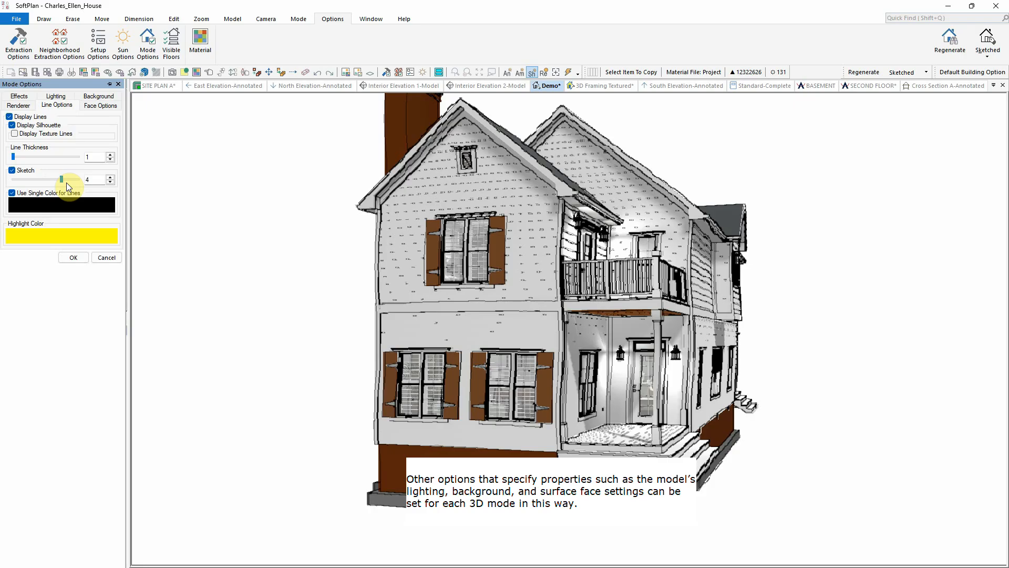
left_click(73, 257)
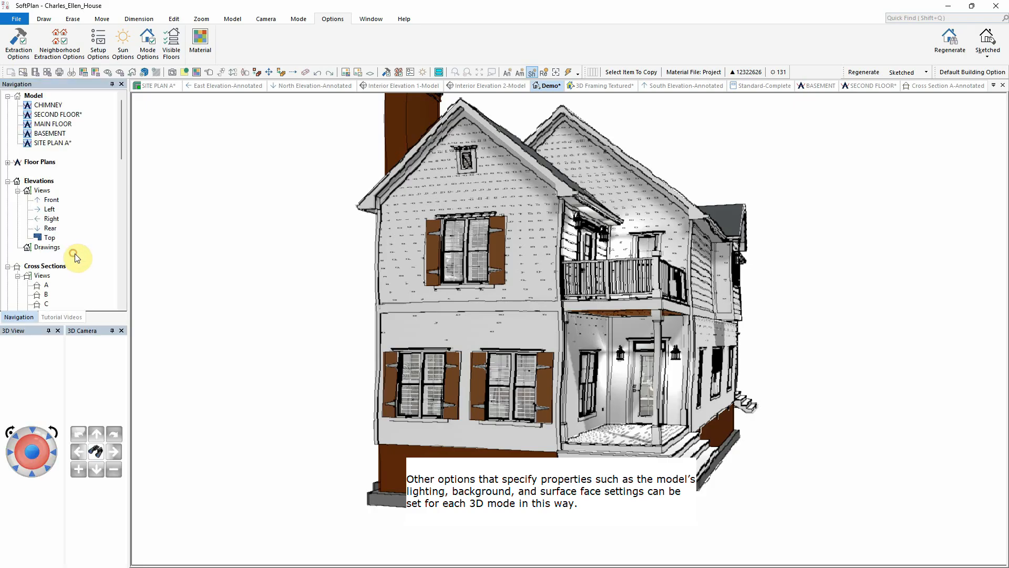
Step: Display the house model in Illustrated mode, followed by Clay Model mode
left_click(987, 42)
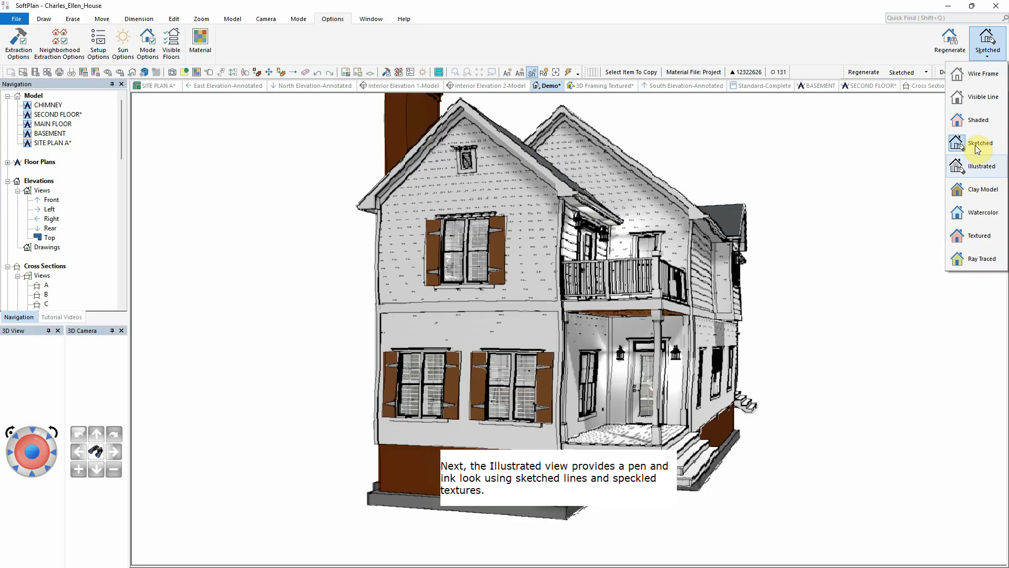
left_click(974, 166)
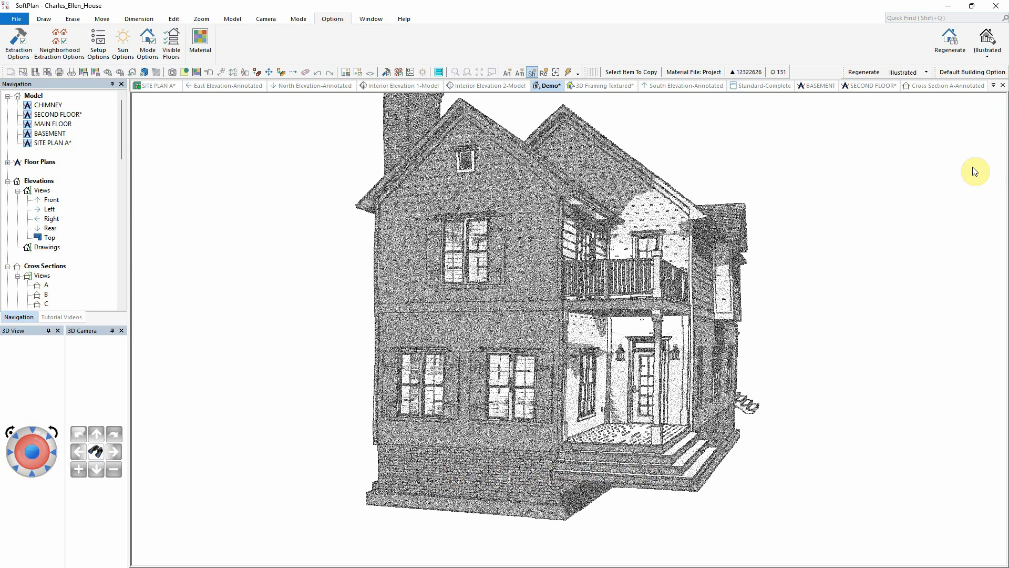
left_click(986, 53)
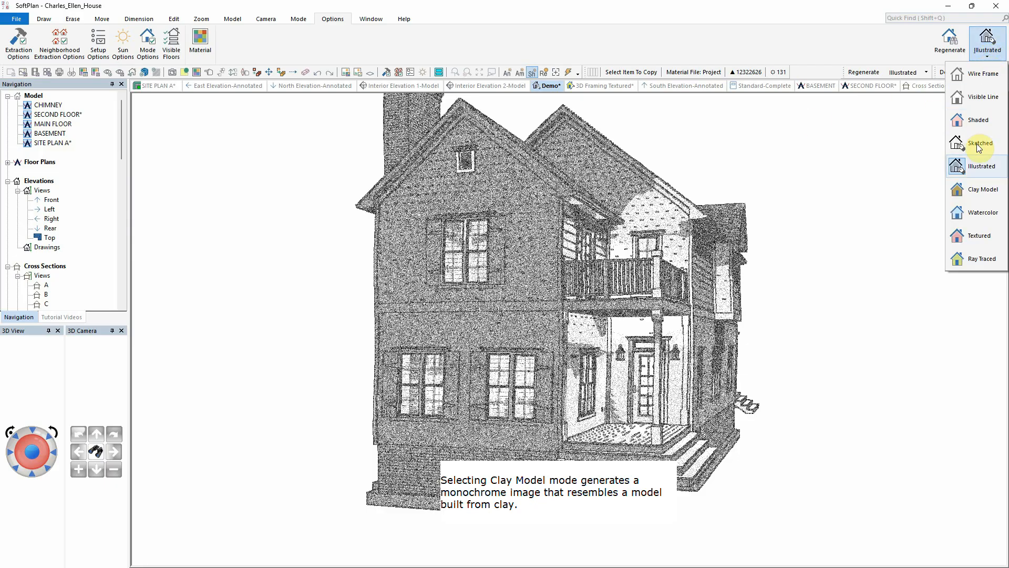
left_click(977, 188)
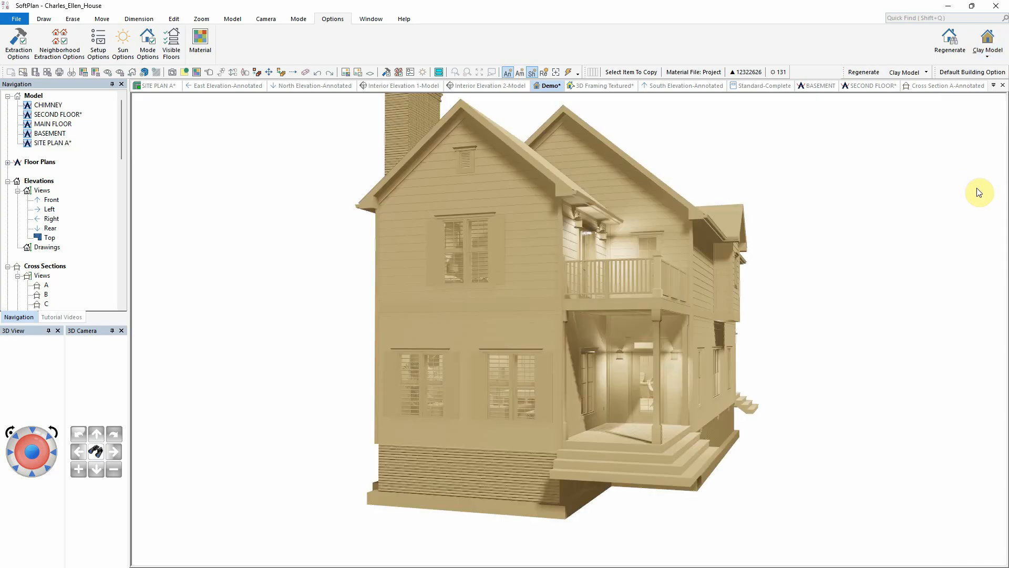
Step: Display the house model in Watercolor mode, followed by Textured mode
left_click(990, 51)
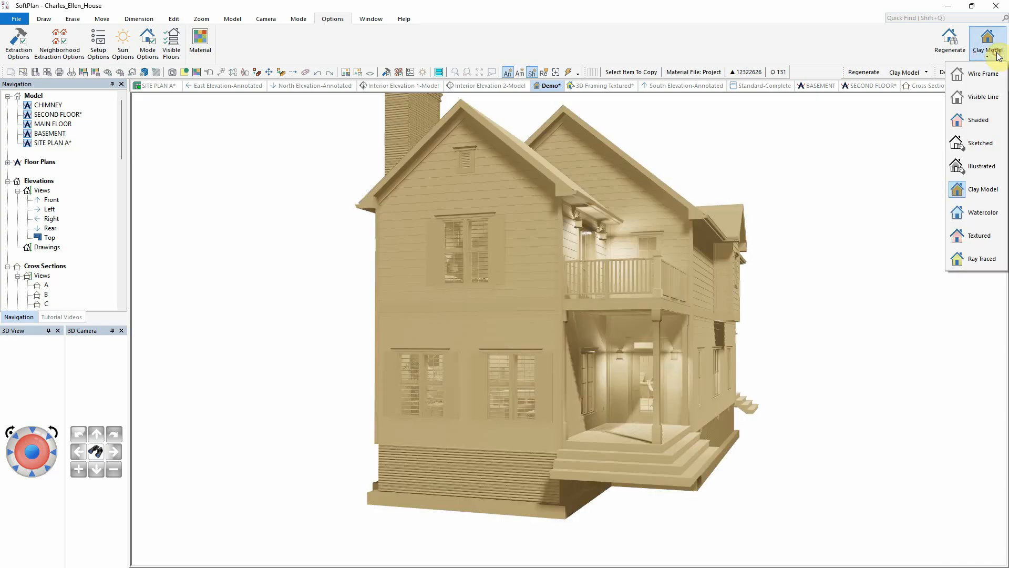
left_click(980, 214)
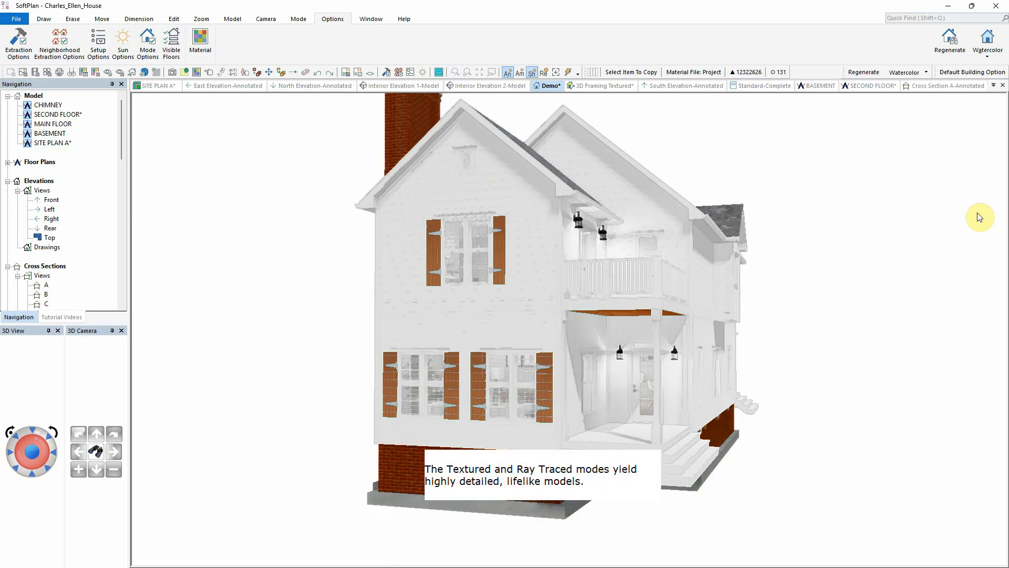
left_click(989, 49)
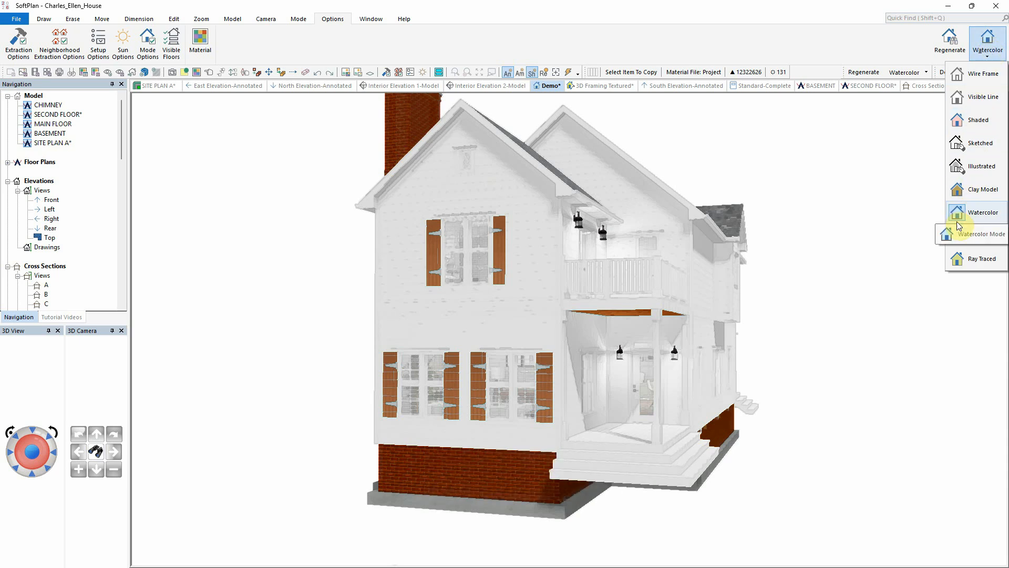
left_click(969, 235)
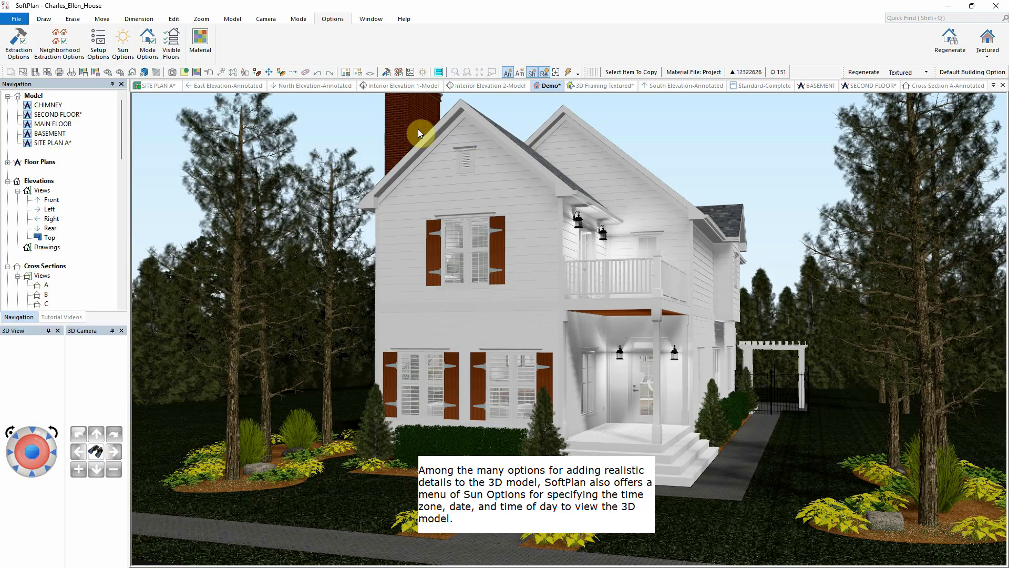
Step: Preview the sun lighting for 6/1/2025 while advancing the time hour by hour to 4:00 PM, discarding the changes
left_click(123, 42)
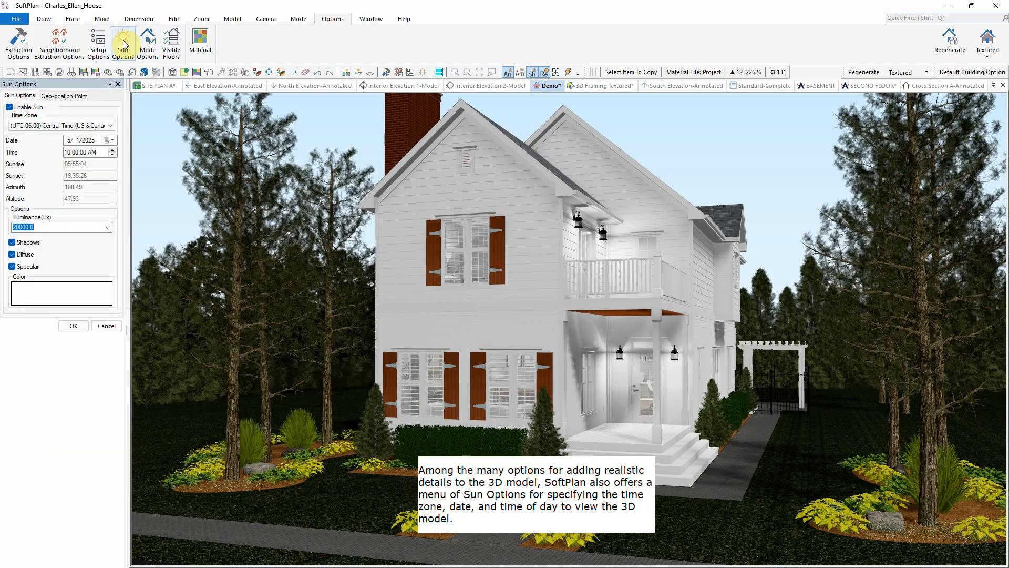
left_click(111, 140)
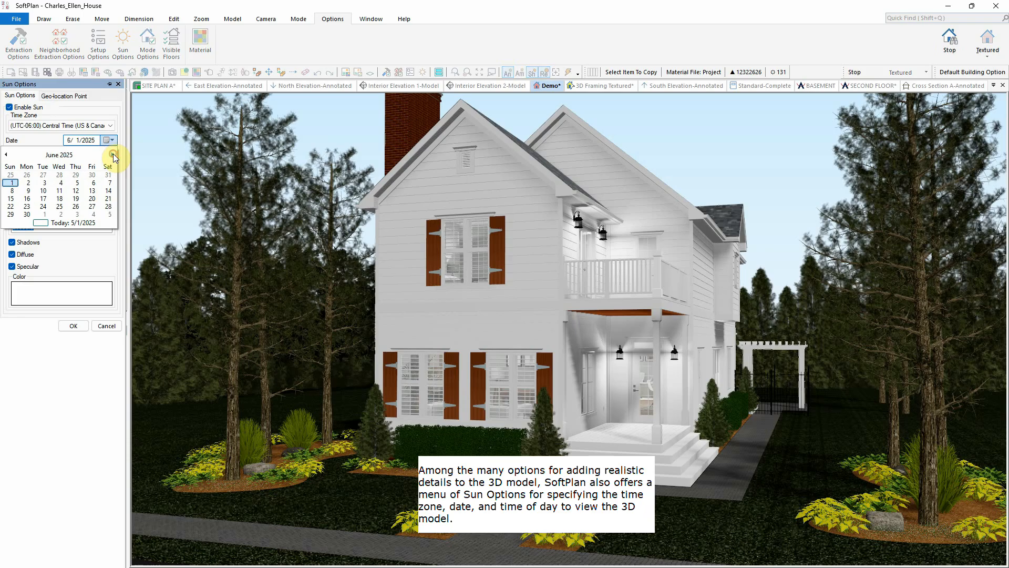
left_click(114, 155)
left_click(44, 141)
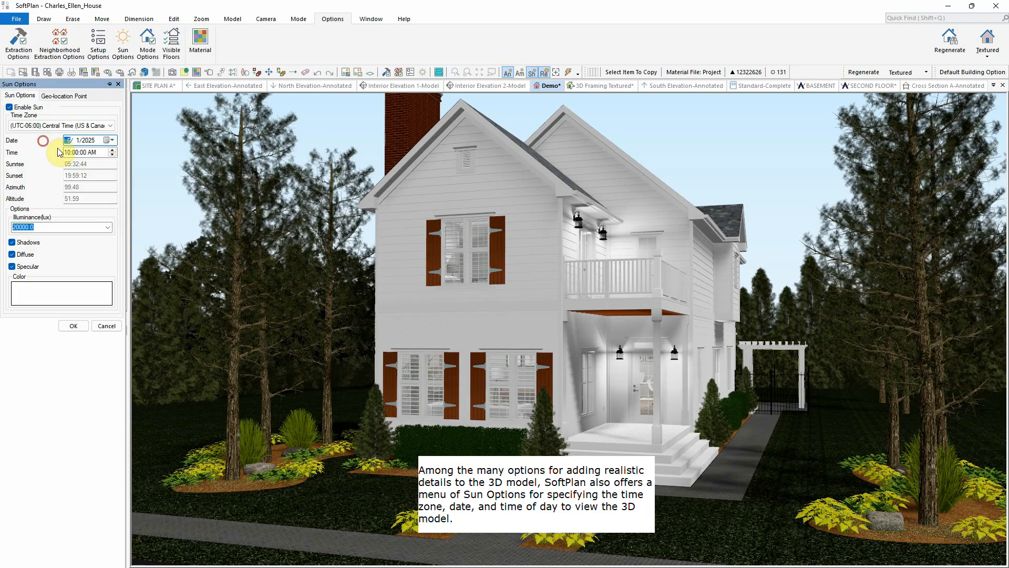
left_click(112, 149)
left_click(112, 150)
left_click(112, 150)
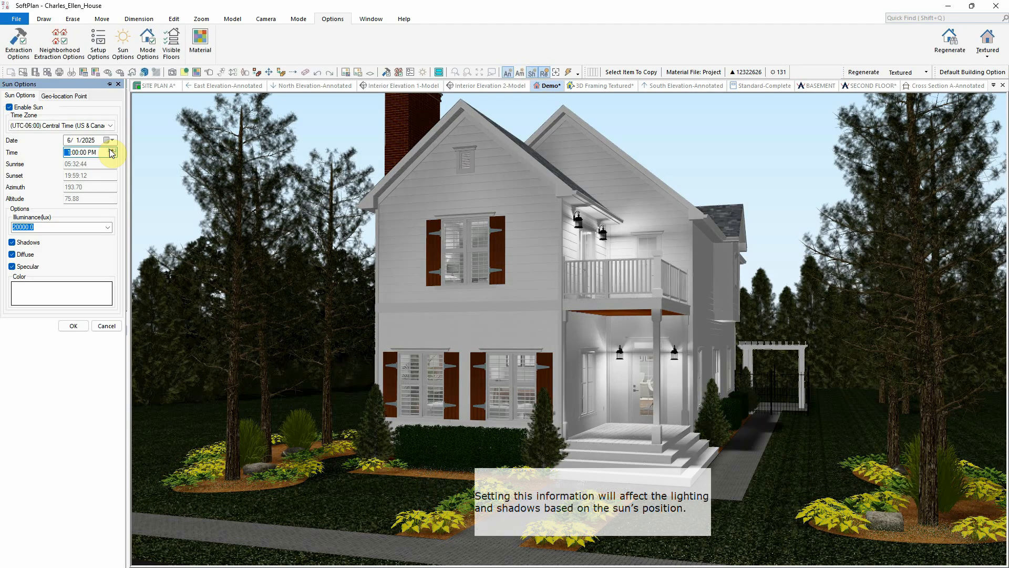
left_click(112, 150)
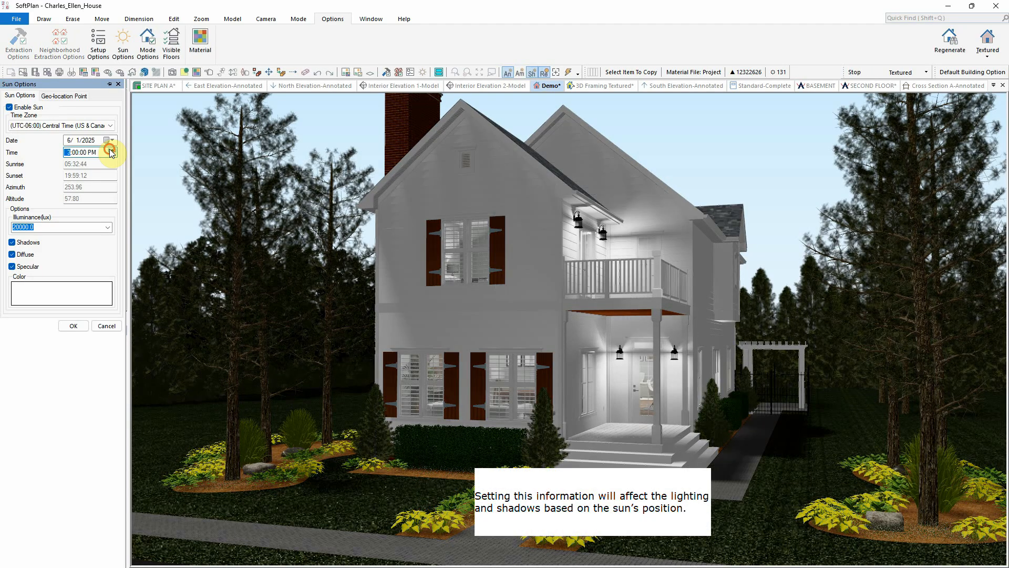
left_click(111, 150)
left_click(112, 149)
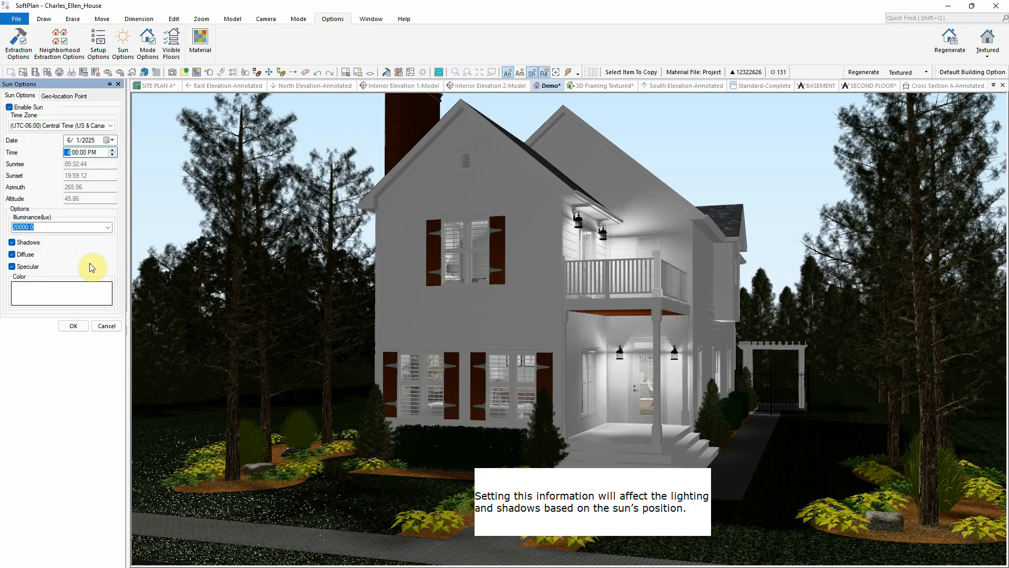
left_click(107, 326)
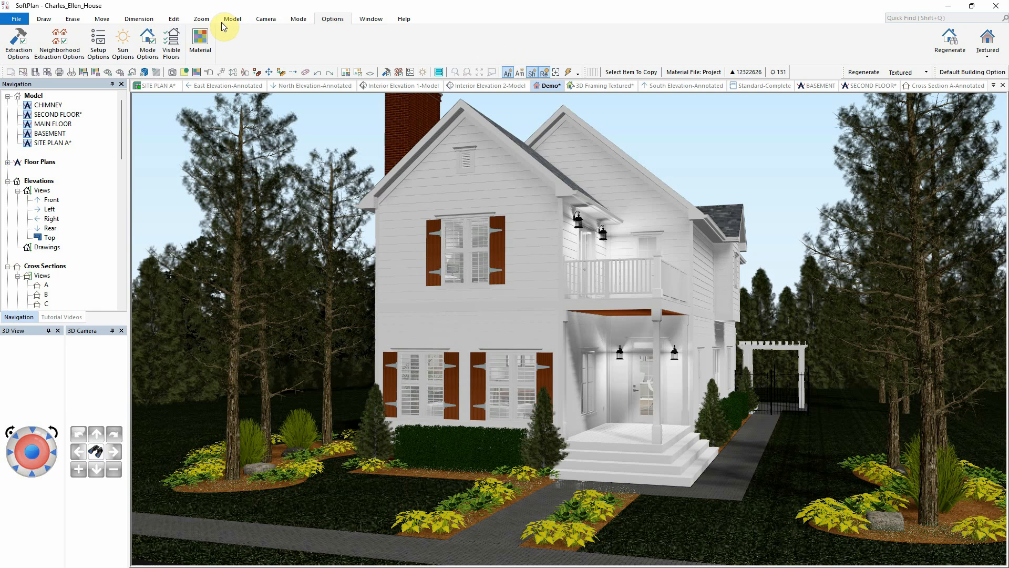
Step: Run a quick animation of the house model using the Full Day Sun Study type
left_click(262, 20)
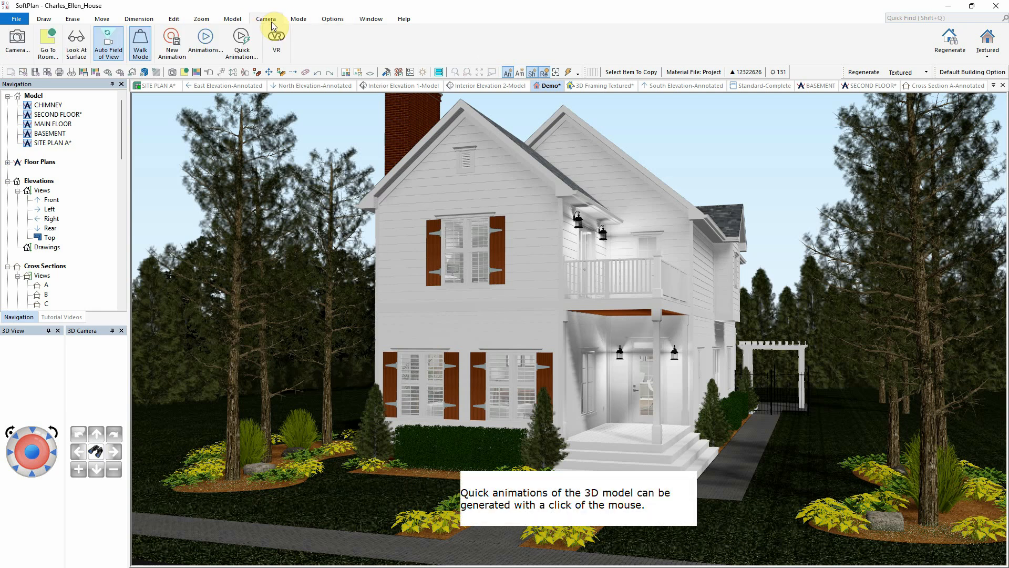
left_click(243, 47)
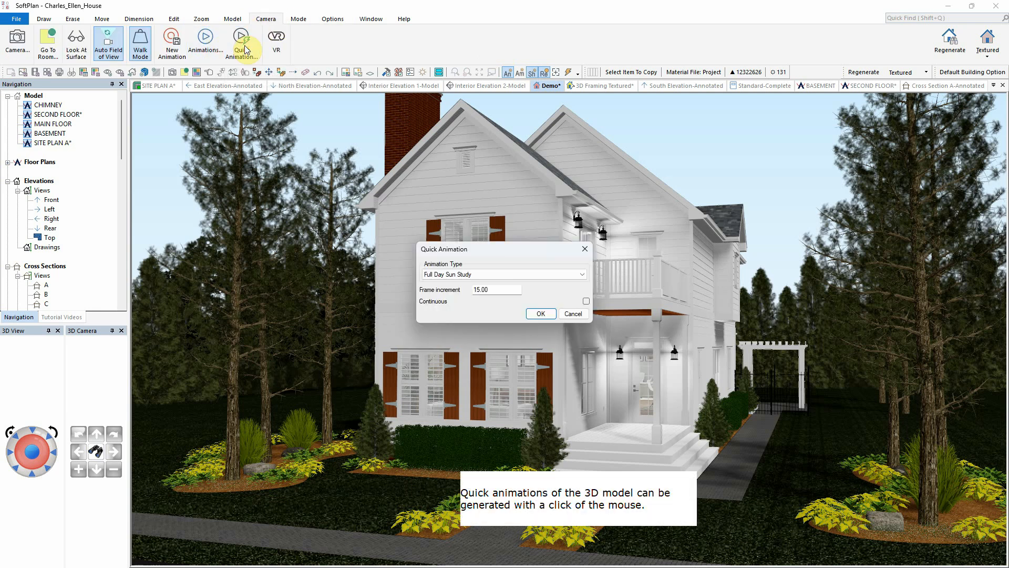
left_click(583, 275)
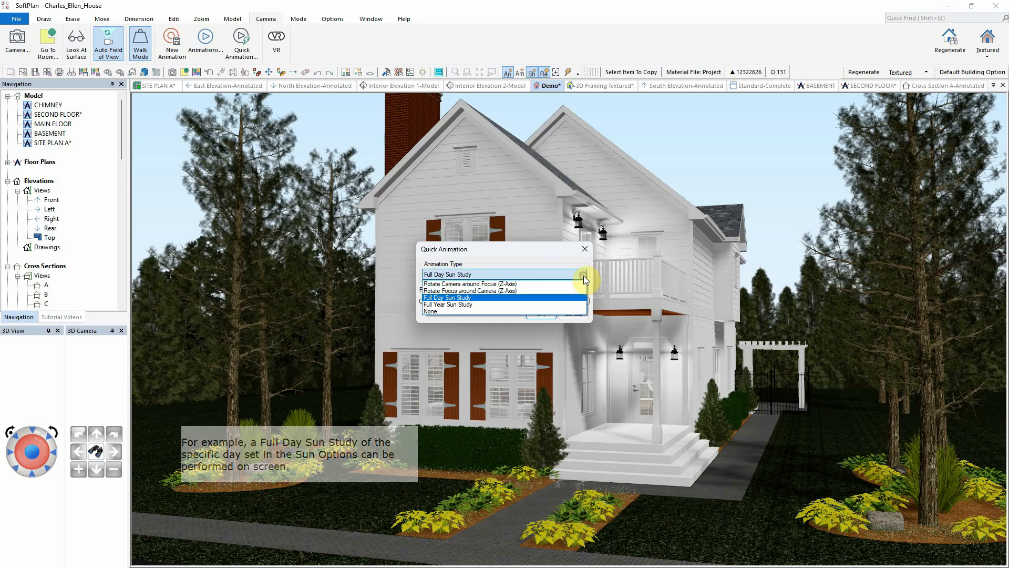
left_click(583, 275)
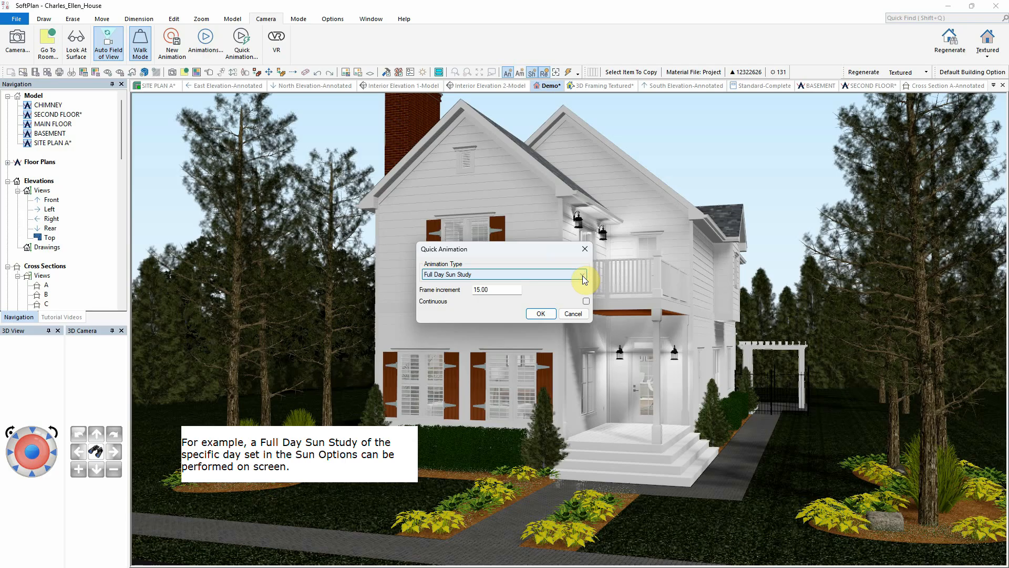
left_click(541, 314)
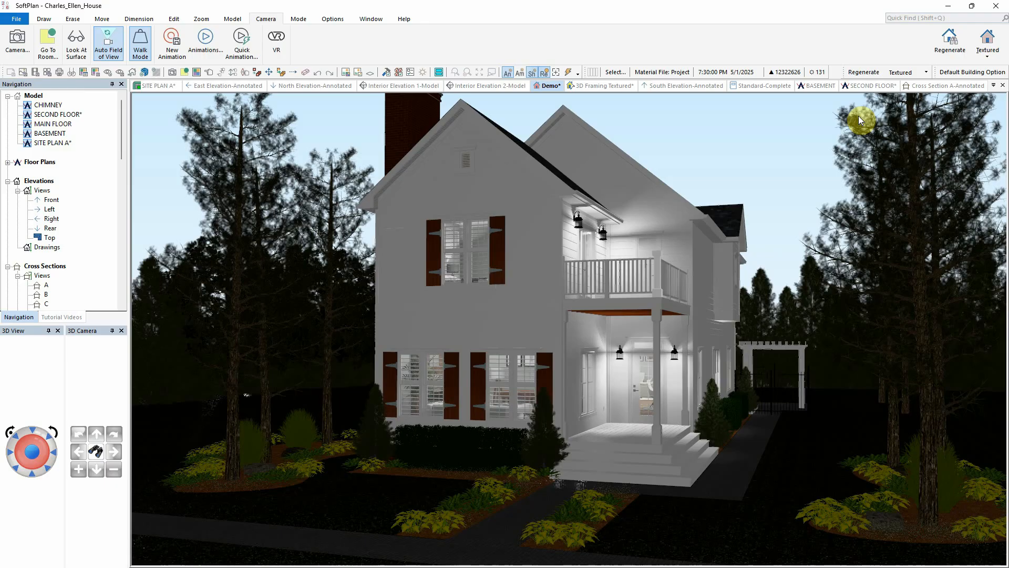
Step: Run a quick animation of the house model using the Rotate Camera around Focus (Z-Axis) type
left_click(241, 41)
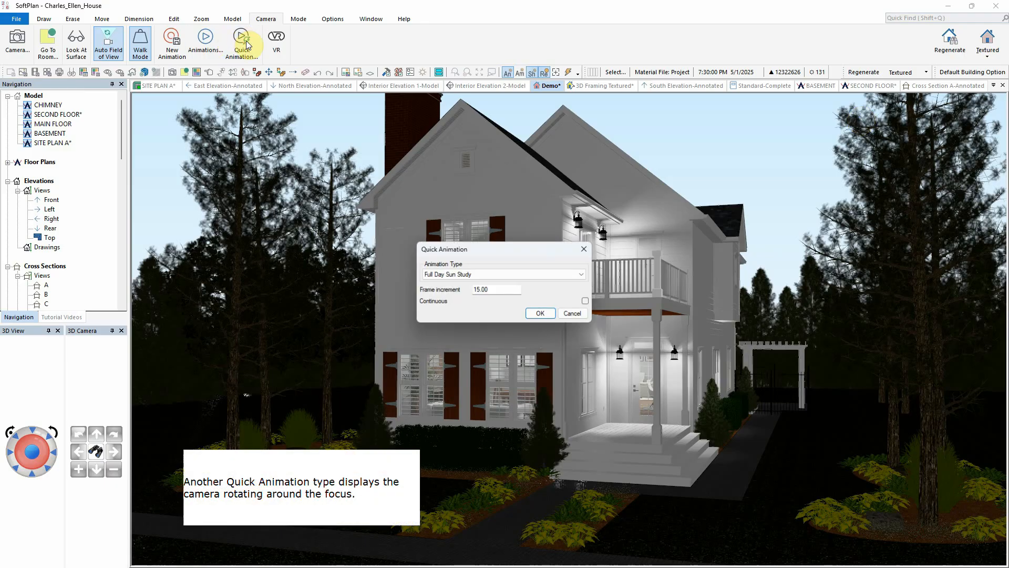
left_click(582, 274)
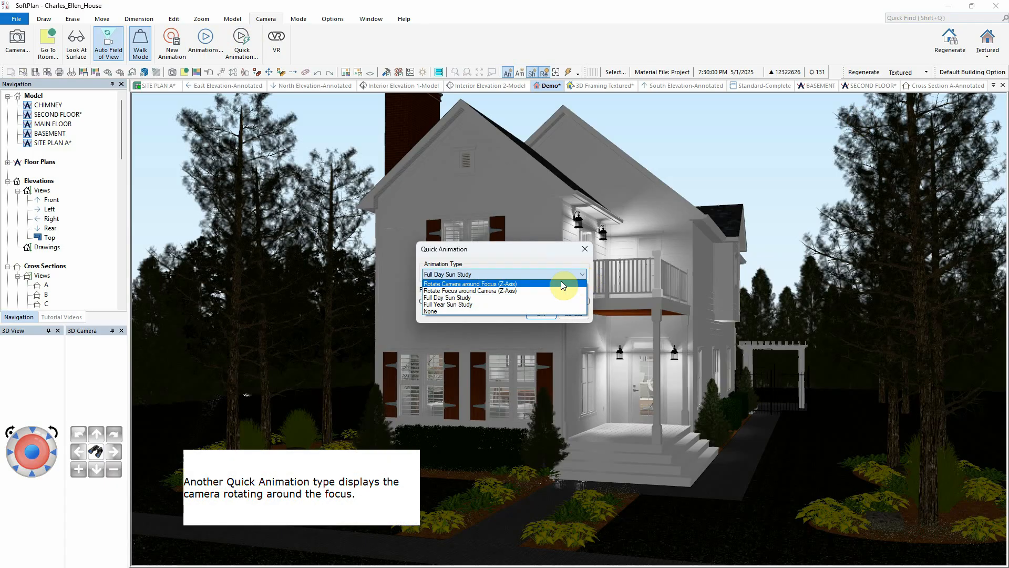
left_click(500, 284)
left_click(587, 297)
left_click(550, 323)
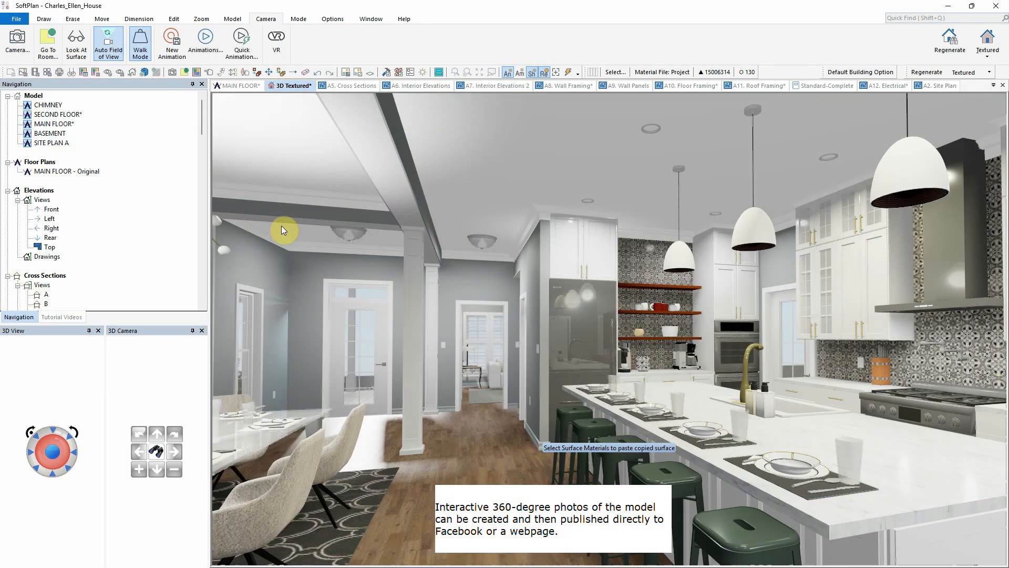
Step: Publish the textured 3D kitchen view to SoftPlan Cloud as an interactive 360-degree photo
left_click(13, 20)
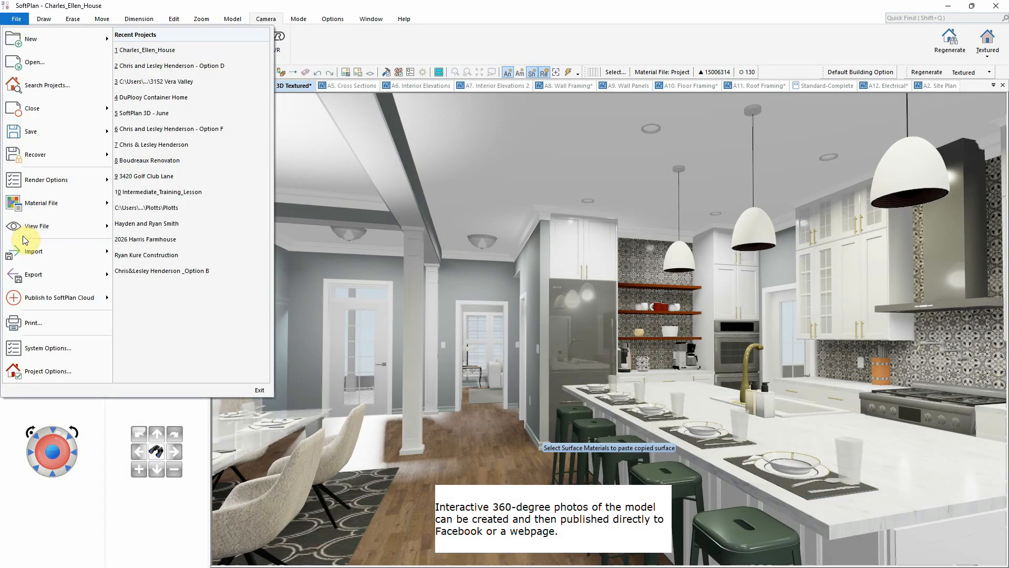
mouse_move(47, 297)
mouse_move(158, 345)
left_click(296, 368)
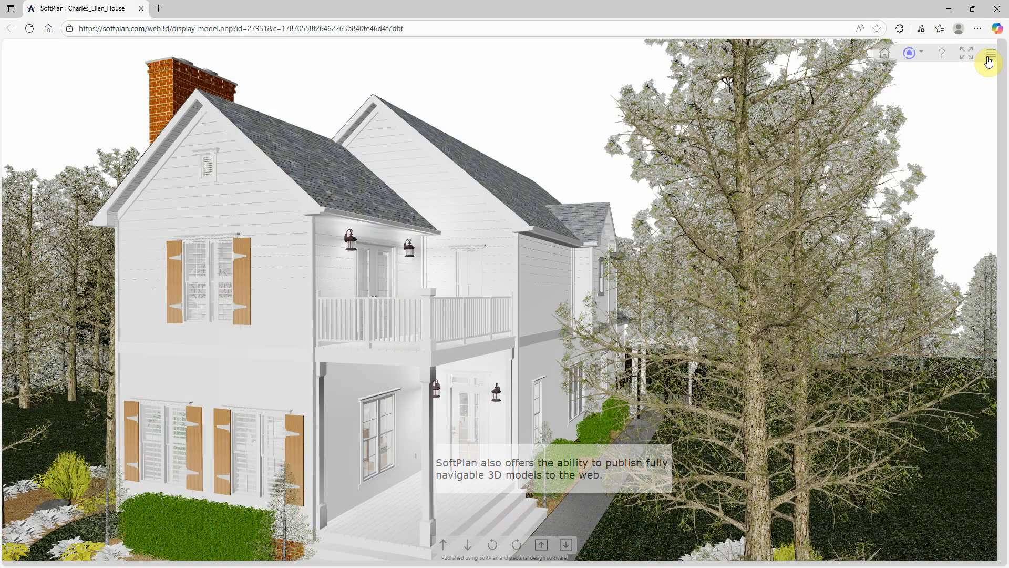
Step: In the browser, view the FAMILY room and DINING ROOM on the main floor of the published web model
left_click(988, 58)
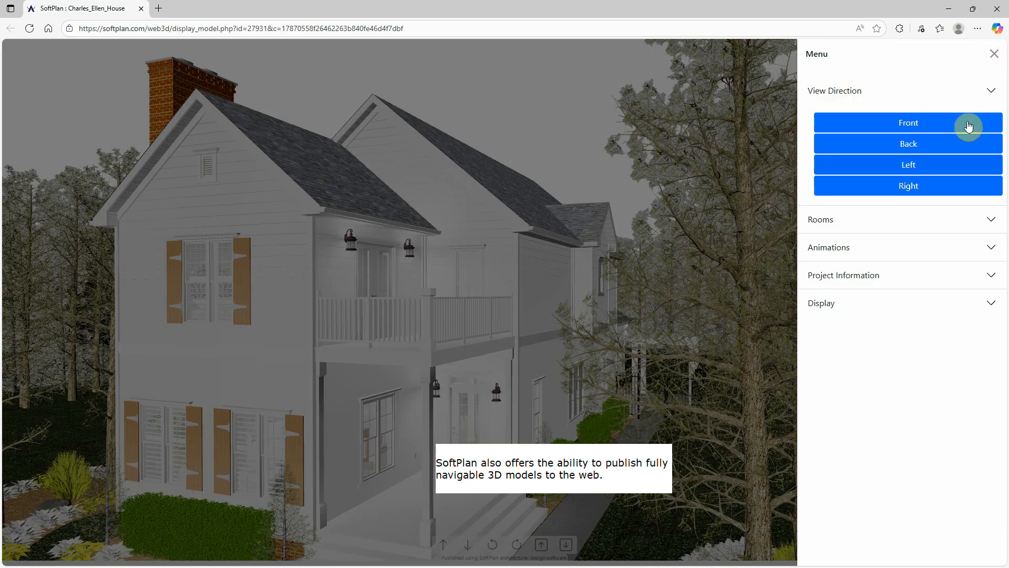
left_click(984, 219)
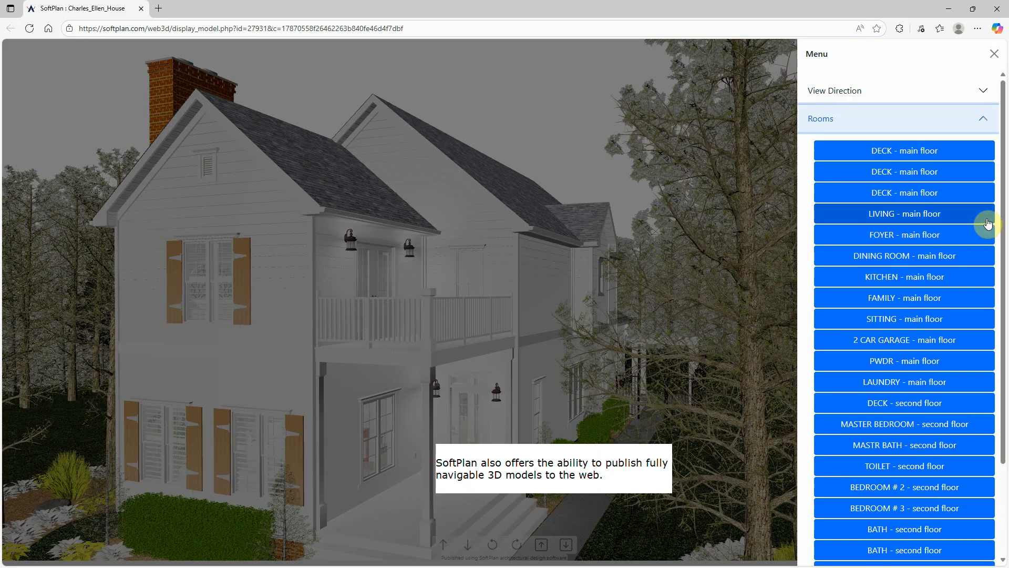
left_click(916, 299)
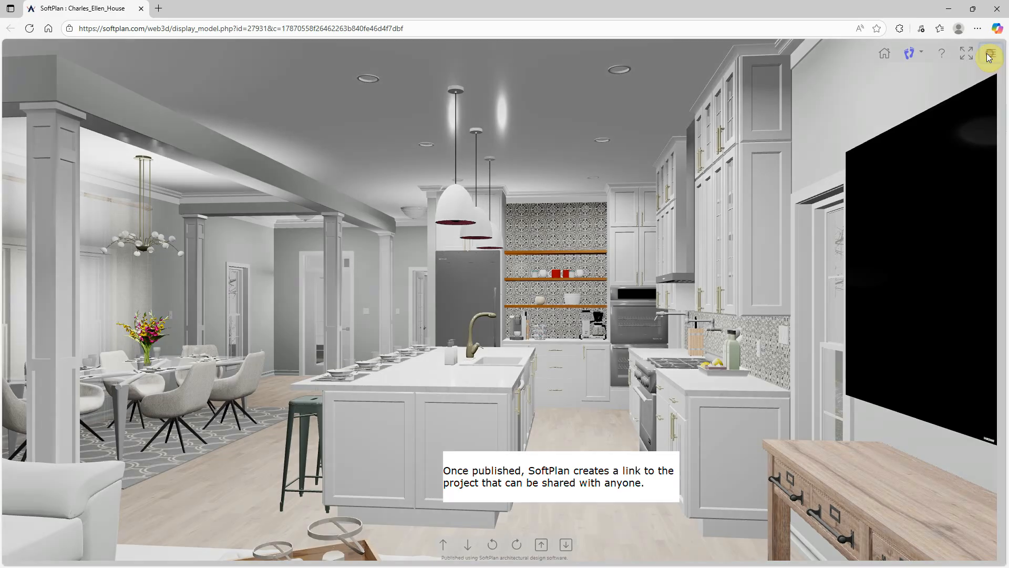
left_click(989, 55)
left_click(905, 256)
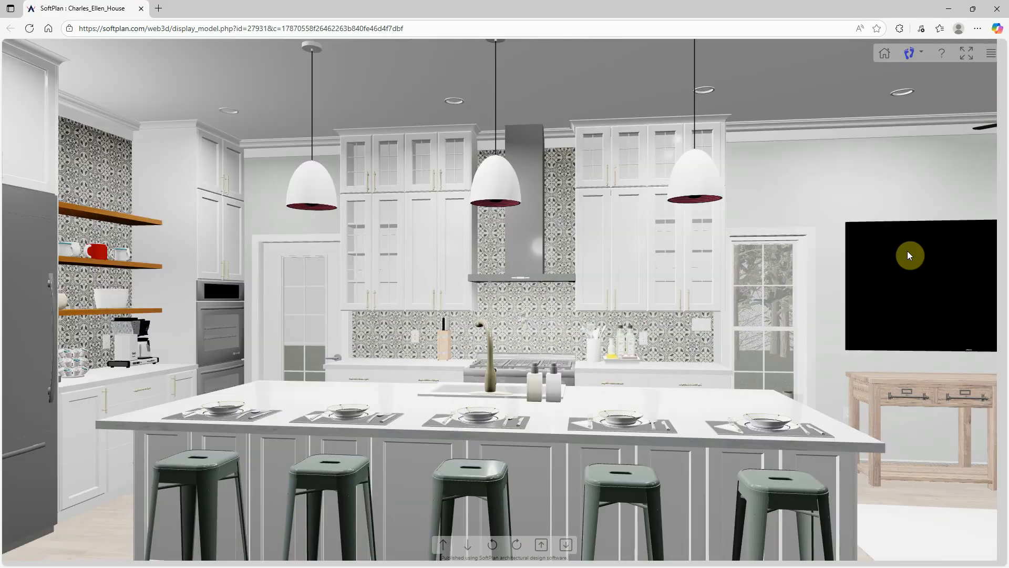
Step: View BEDROOM # 2 and BEDROOM # 3 on the second floor of the web model, looking around the latter
left_click(988, 56)
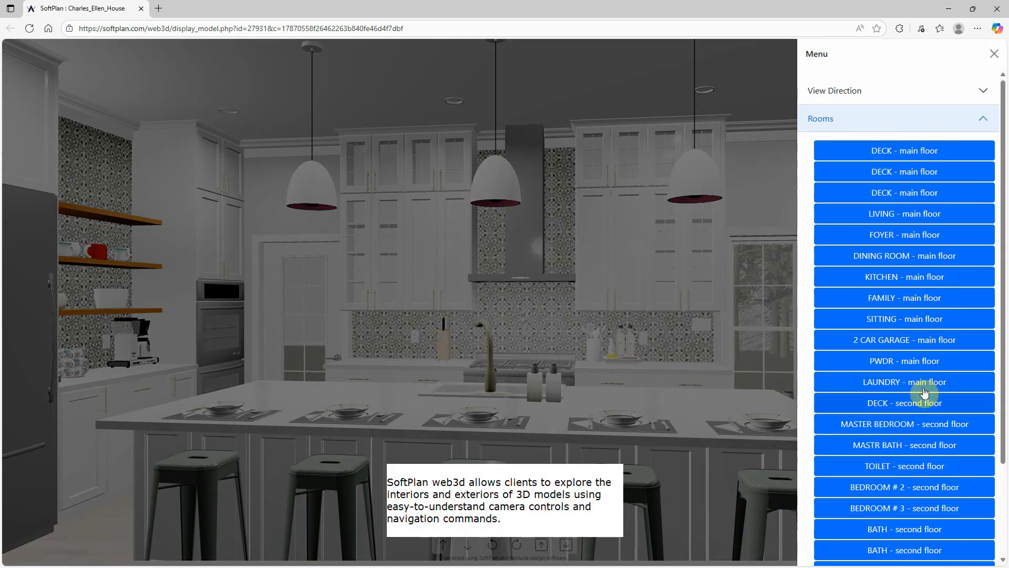
left_click(912, 488)
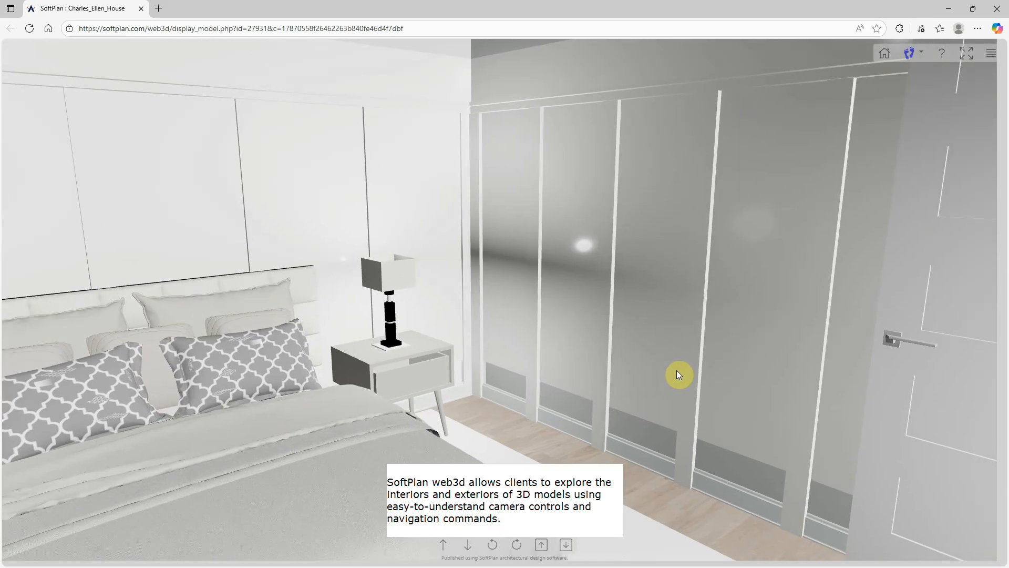
left_click(989, 54)
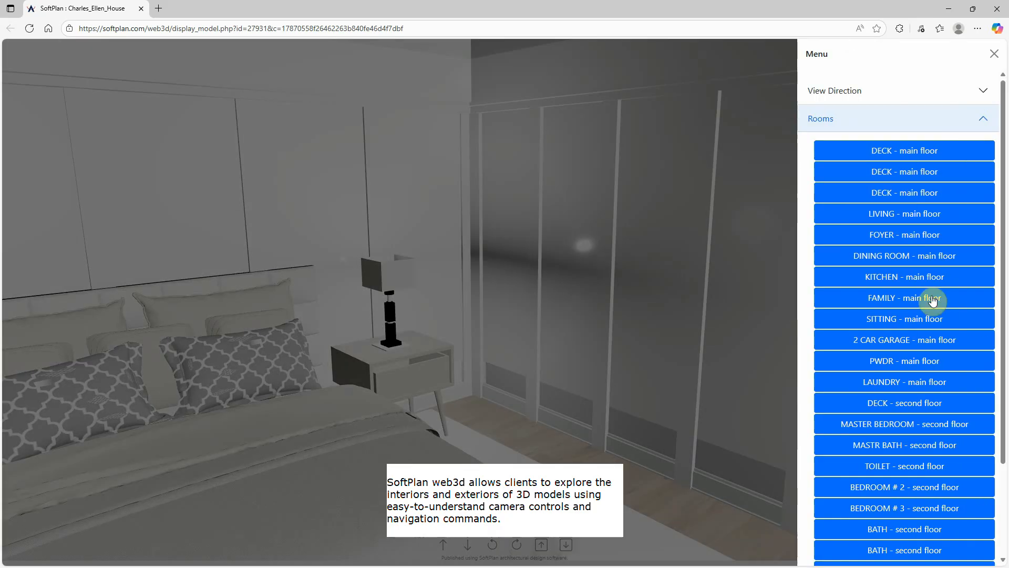
left_click(909, 507)
left_click_drag(462, 432, 424, 457)
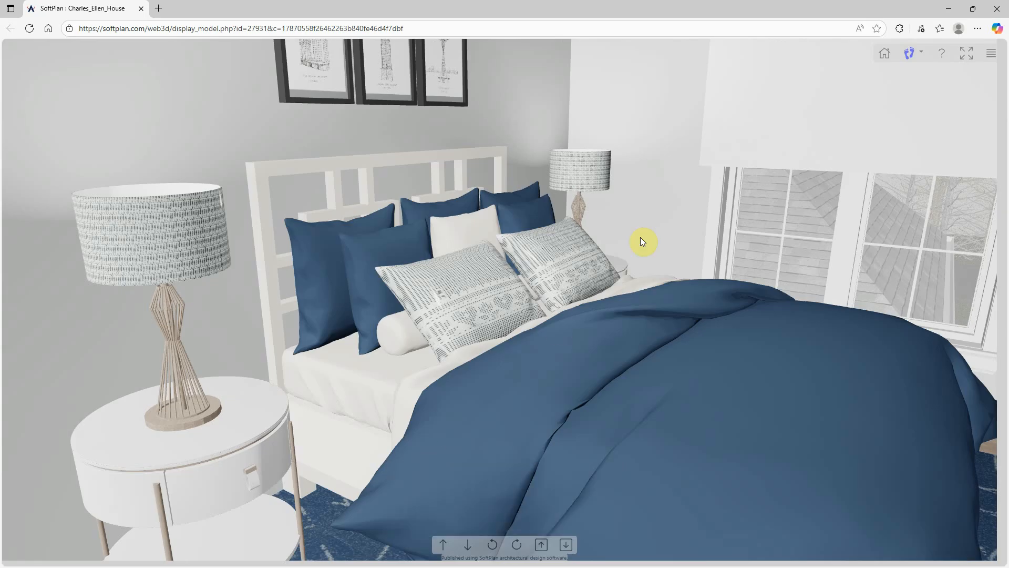
Step: Open the web model's list of rooms
left_click(988, 55)
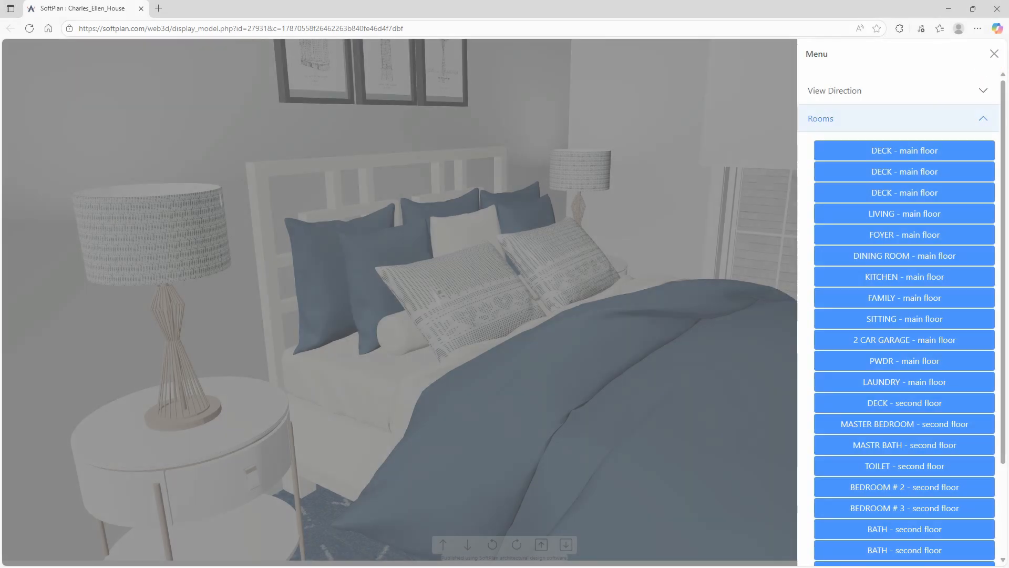